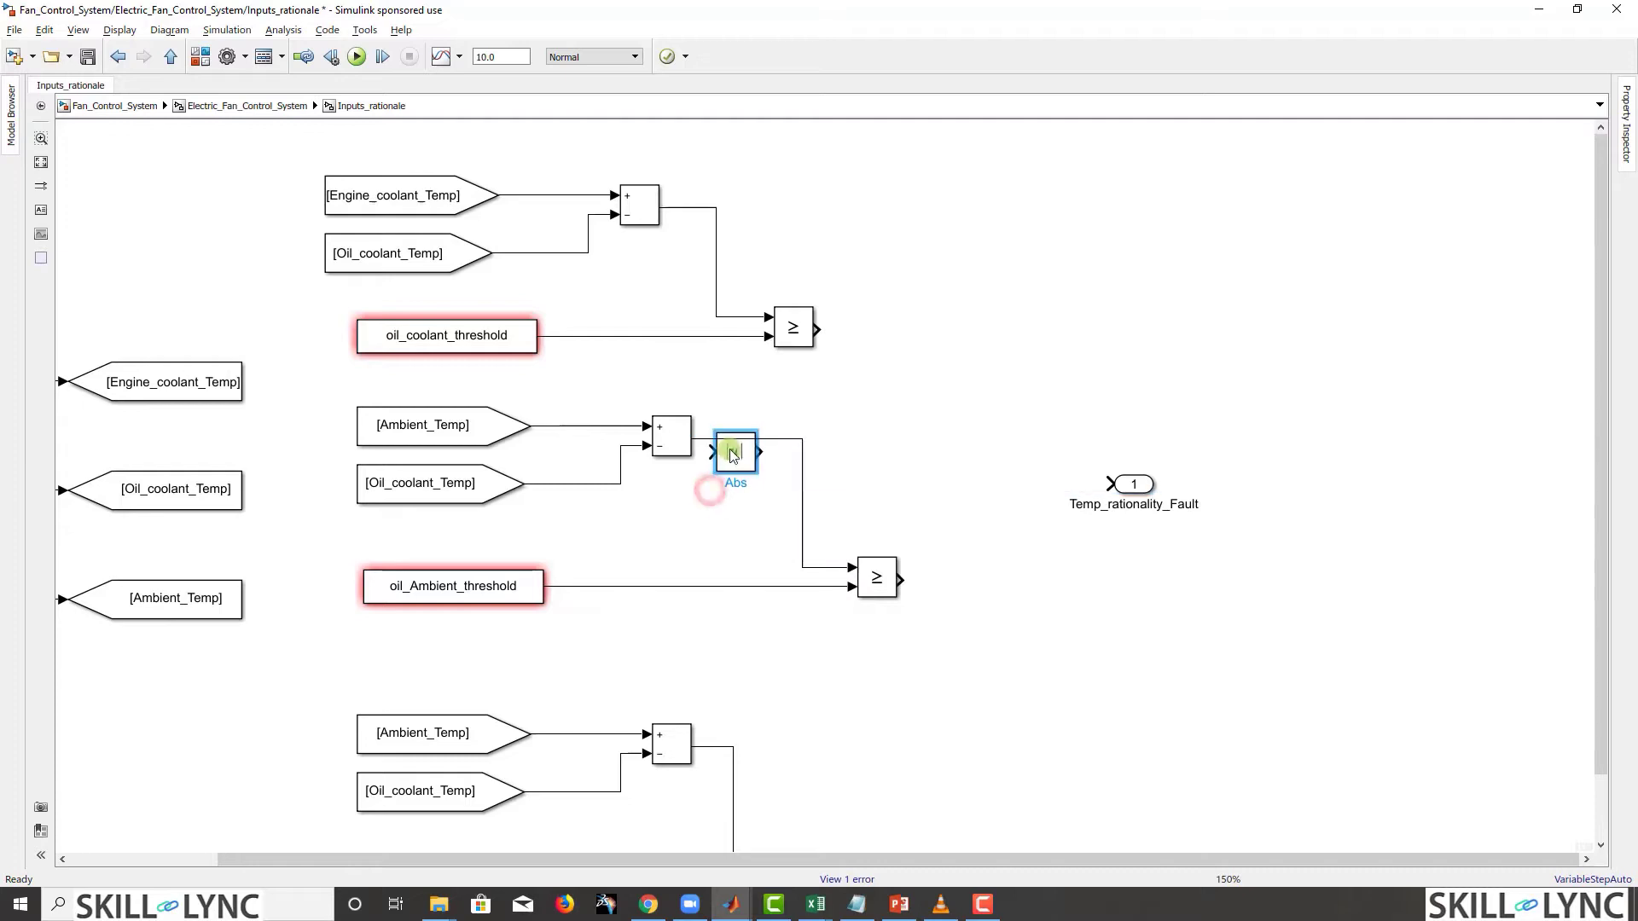
Step: Copy the Abs block into the signal between the Engine_coolant_Temp/Oil_coolant_Temp subtraction and its relational operator, shifting the operator to make room
{"action": "left_click", "coordinate": [928, 382]}
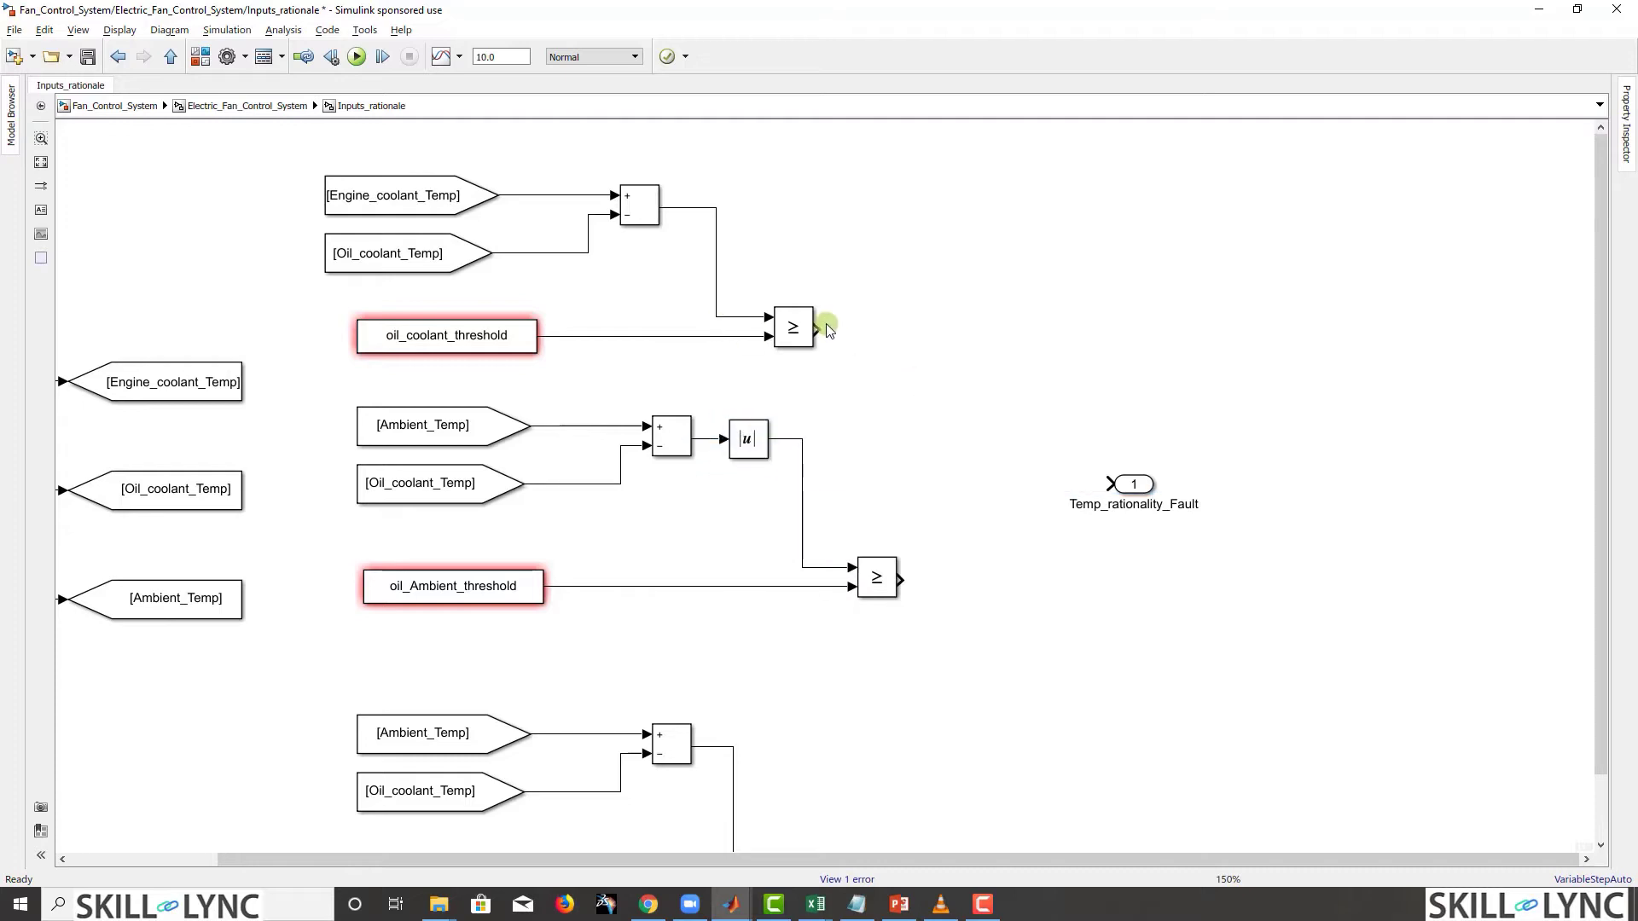
{"action": "left_click_drag", "start_coordinate": [793, 325], "coordinate": [876, 328]}
{"action": "left_click_drag", "start_coordinate": [715, 283], "coordinate": [783, 292]}
{"action": "left_click_drag", "start_coordinate": [748, 439], "coordinate": [732, 207]}
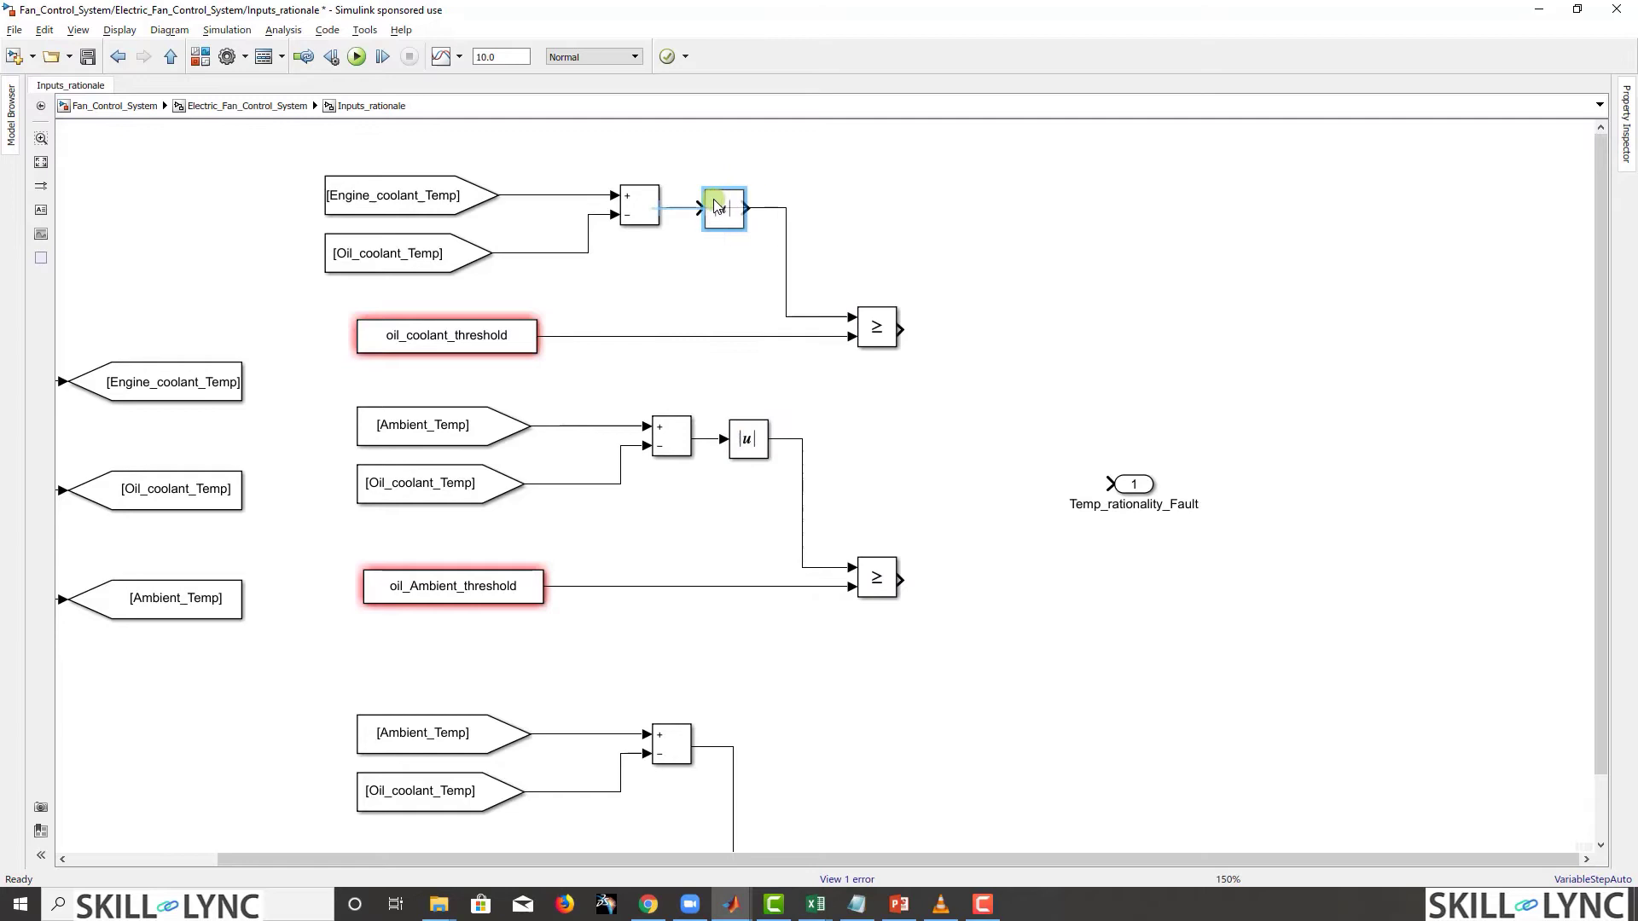
Step: Shift the Coolant_Ambient_threshold comparison's relational operator and its incoming signal line away from the subtraction to make room for another block
{"action": "left_click_drag", "start_coordinate": [830, 608], "coordinate": [804, 542]}
{"action": "scroll", "coordinate": [804, 542], "scroll_direction": "down", "scroll_amount": 5}
{"action": "left_click", "coordinate": [706, 485]}
{"action": "left_click_drag", "start_coordinate": [692, 486], "coordinate": [776, 486]}
{"action": "scroll", "coordinate": [904, 629], "scroll_direction": "up", "scroll_amount": 1}
{"action": "scroll", "coordinate": [904, 629], "scroll_direction": "up", "scroll_amount": 3}
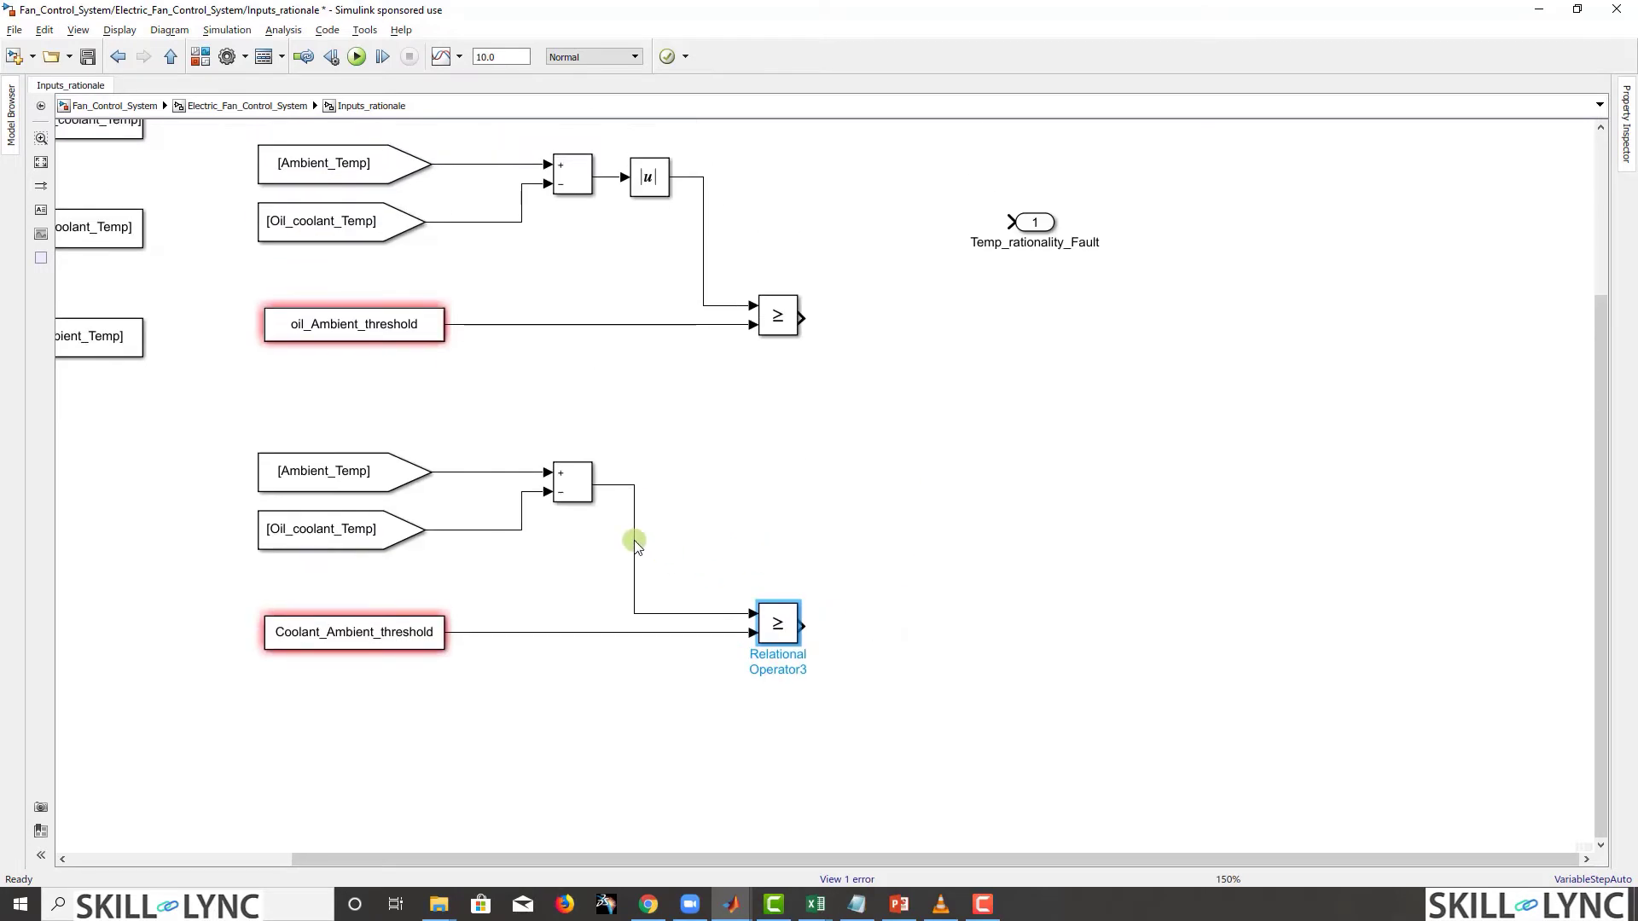
{"action": "left_click_drag", "start_coordinate": [634, 535], "coordinate": [674, 549]}
Step: Copy an Abs block into the signal after the third subtraction, enlarge it, and adjust the line and relational operator to fit
{"action": "scroll", "coordinate": [779, 508], "scroll_direction": "up", "scroll_amount": 7}
{"action": "left_click", "coordinate": [652, 479]}
{"action": "key", "text": "ctrl+c"}
{"action": "key", "text": "ctrl+v"}
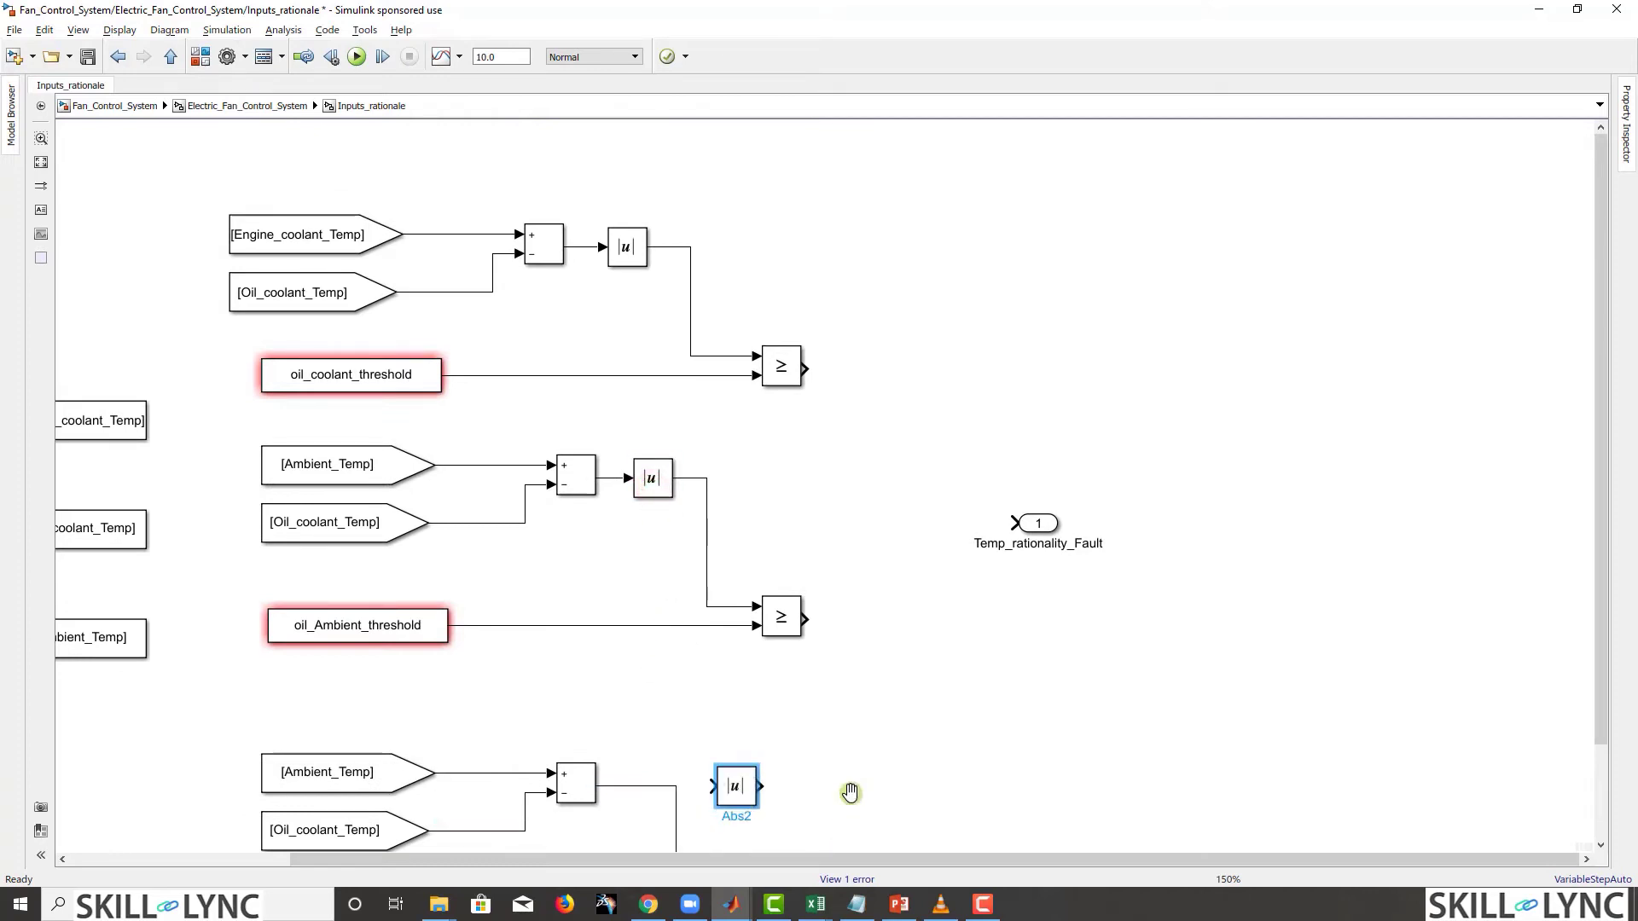
{"action": "scroll", "coordinate": [870, 614], "scroll_direction": "down", "scroll_amount": 5}
{"action": "left_click_drag", "start_coordinate": [757, 573], "coordinate": [667, 573]}
{"action": "left_click_drag", "start_coordinate": [794, 716], "coordinate": [858, 709]}
{"action": "left_click_drag", "start_coordinate": [628, 645], "coordinate": [774, 643]}
{"action": "mouse_move", "coordinate": [689, 559]}
{"action": "left_mouse_down"}
{"action": "mouse_move", "coordinate": [713, 544]}
{"action": "mouse_move", "coordinate": [709, 578]}
{"action": "left_mouse_up"}
{"action": "left_click_drag", "start_coordinate": [859, 697], "coordinate": [834, 695]}
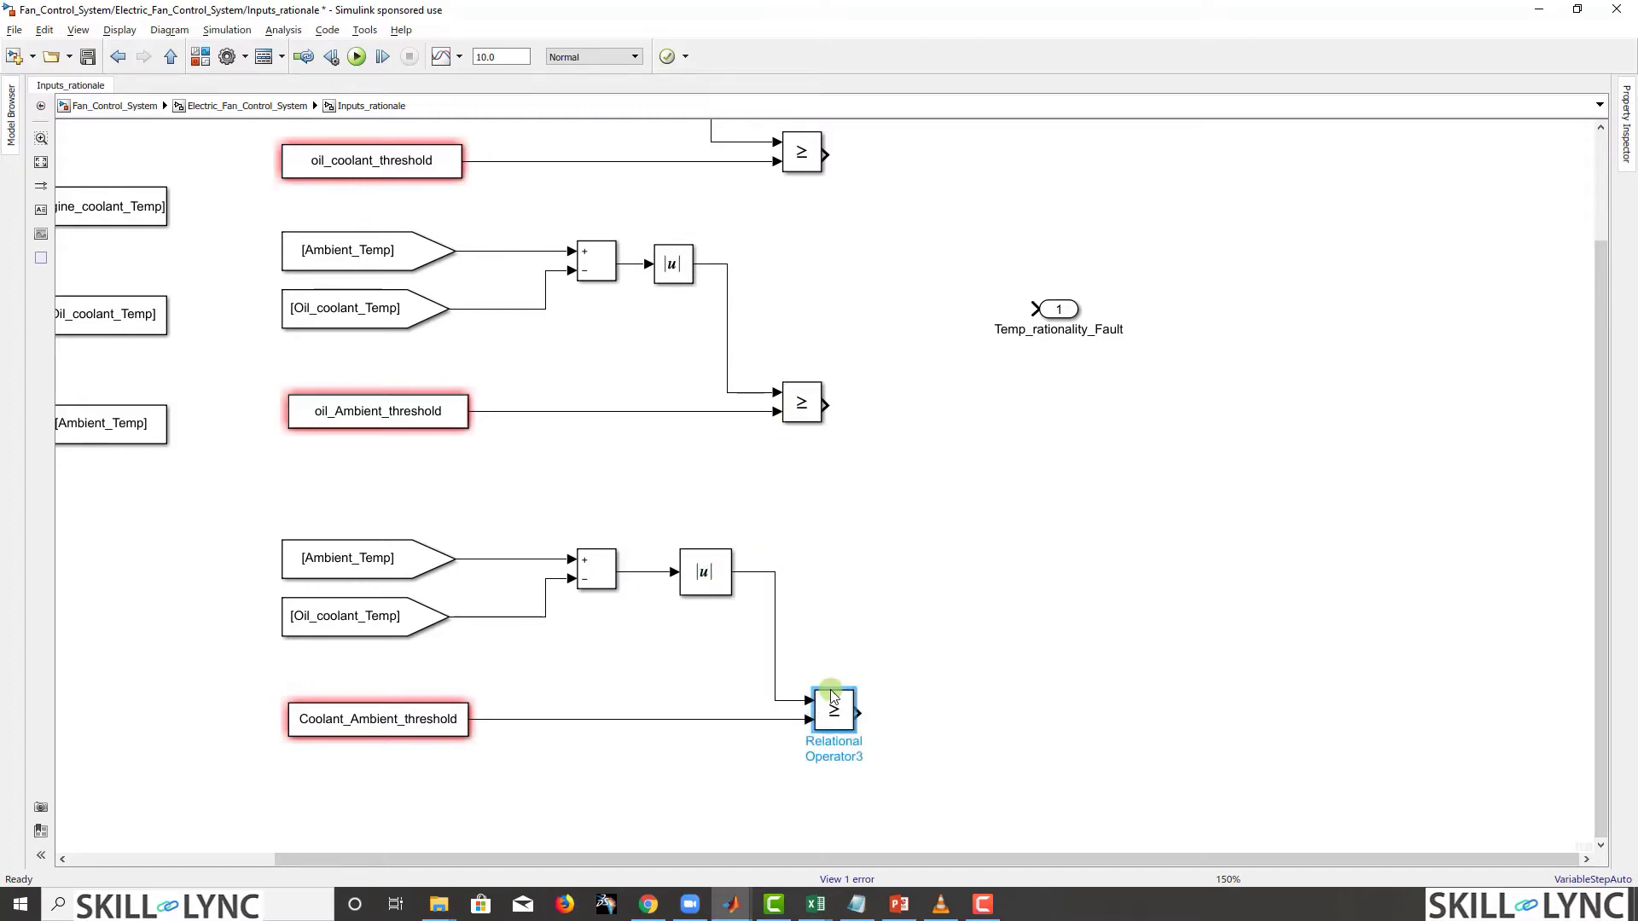
Step: Realign the Engine_coolant_Temp and Oil_coolant_Temp From blocks of the first comparison with the From blocks below them
{"action": "key", "text": "space"}
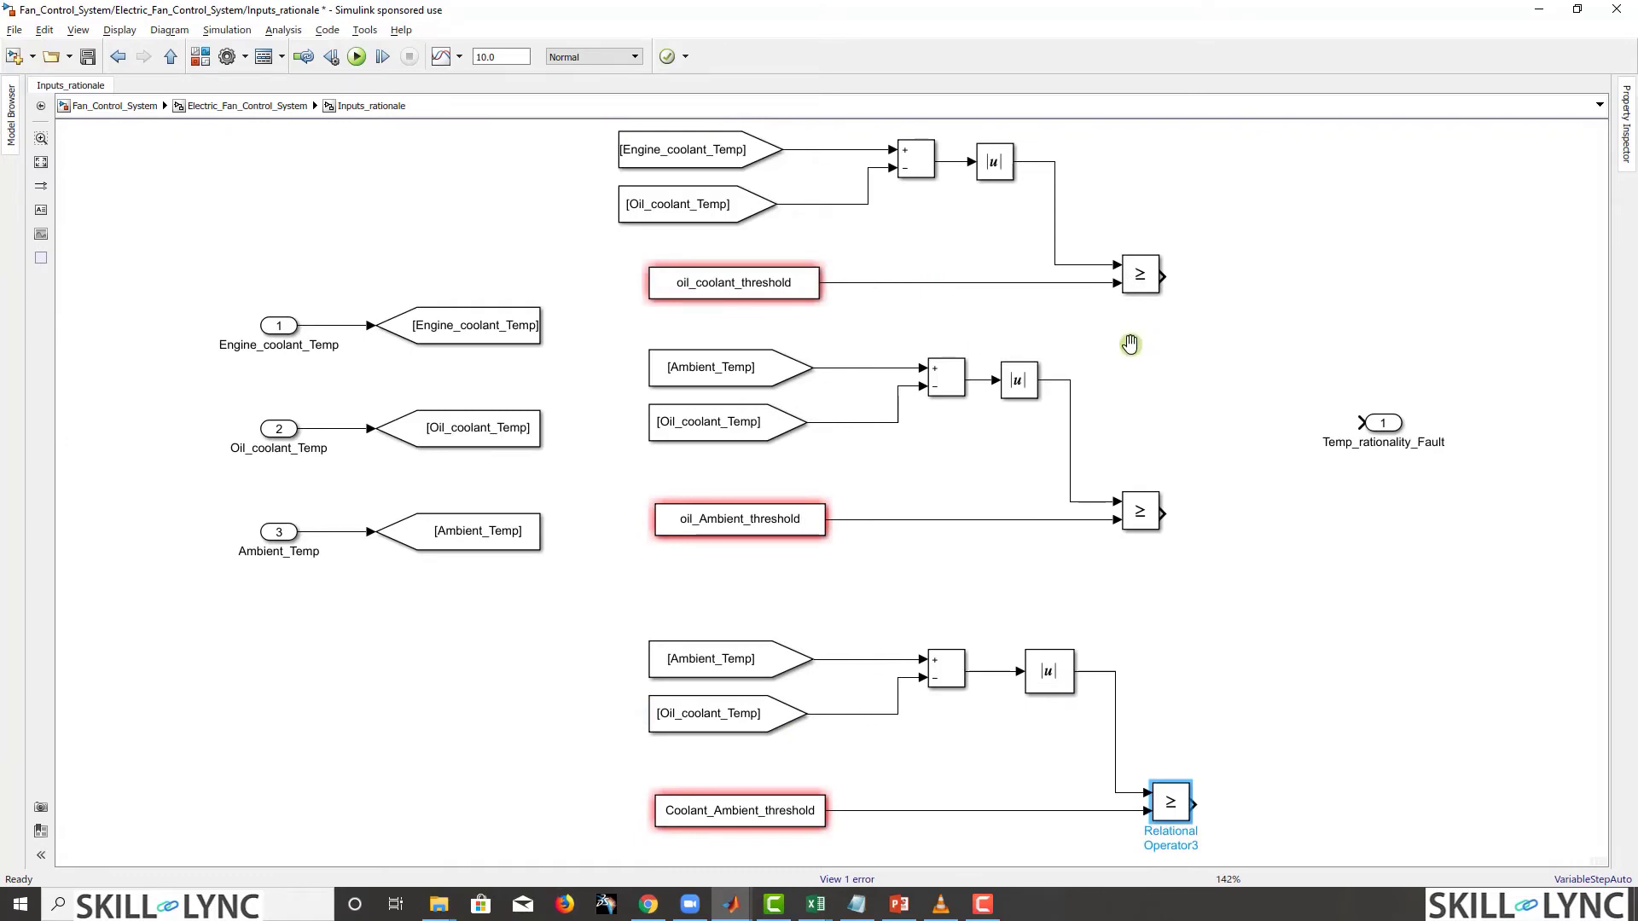
{"action": "left_click_drag", "start_coordinate": [1140, 342], "coordinate": [1087, 369]}
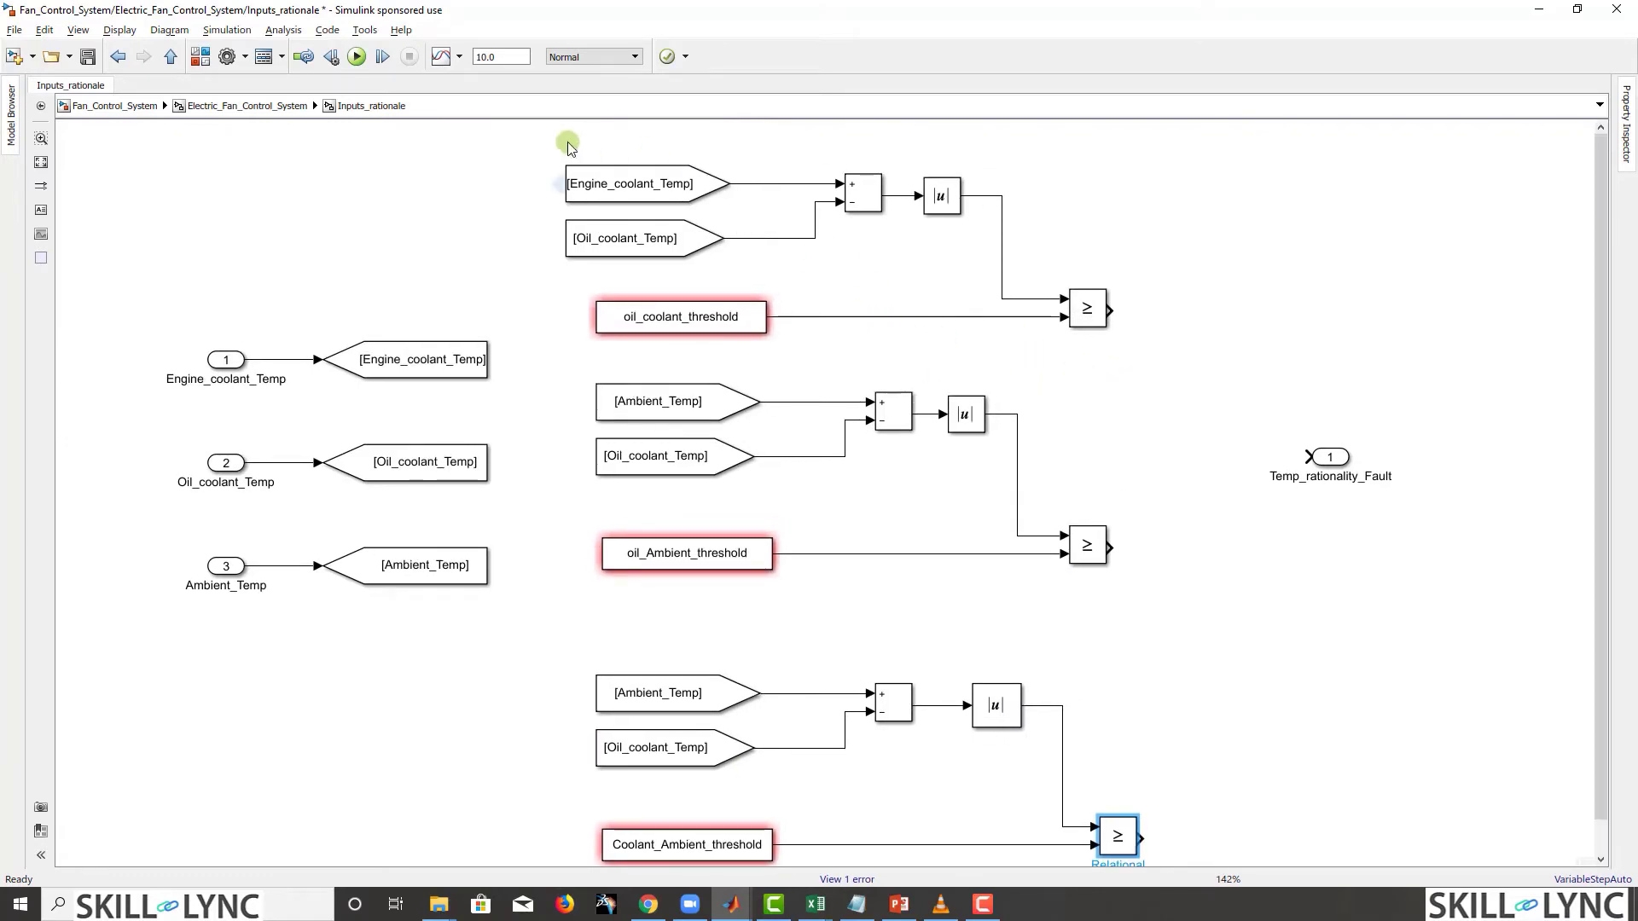
{"action": "left_click_drag", "start_coordinate": [621, 229], "coordinate": [673, 189]}
{"action": "left_click", "coordinate": [648, 190]}
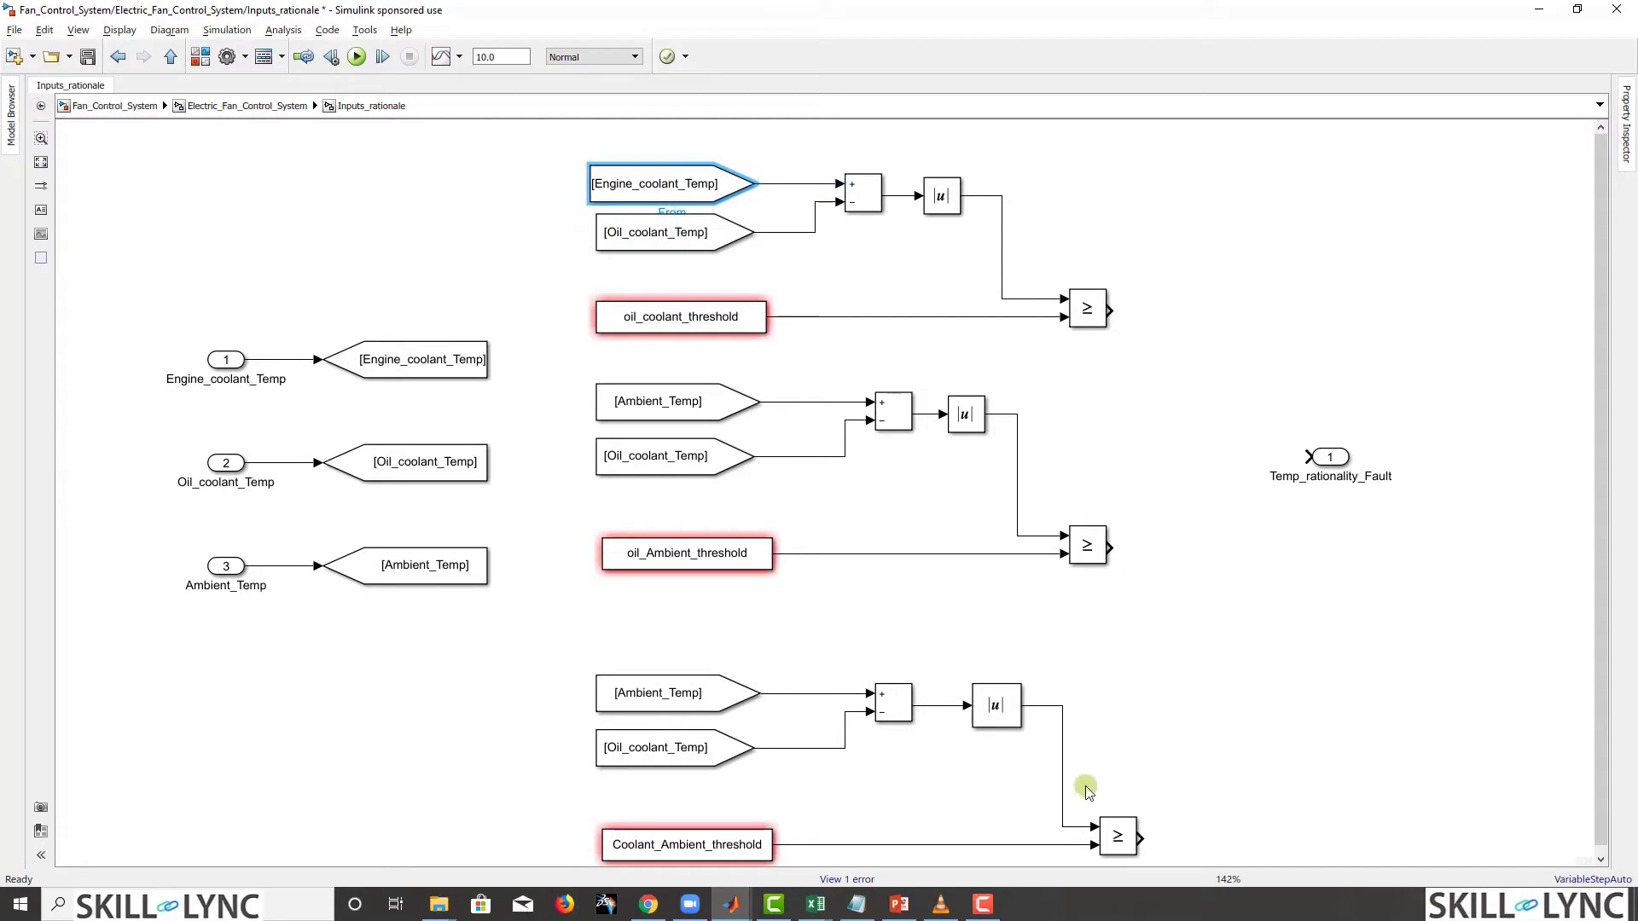
Step: Change the relational operator of the oil_coolant_threshold comparison to <=
{"action": "left_click", "coordinate": [682, 323]}
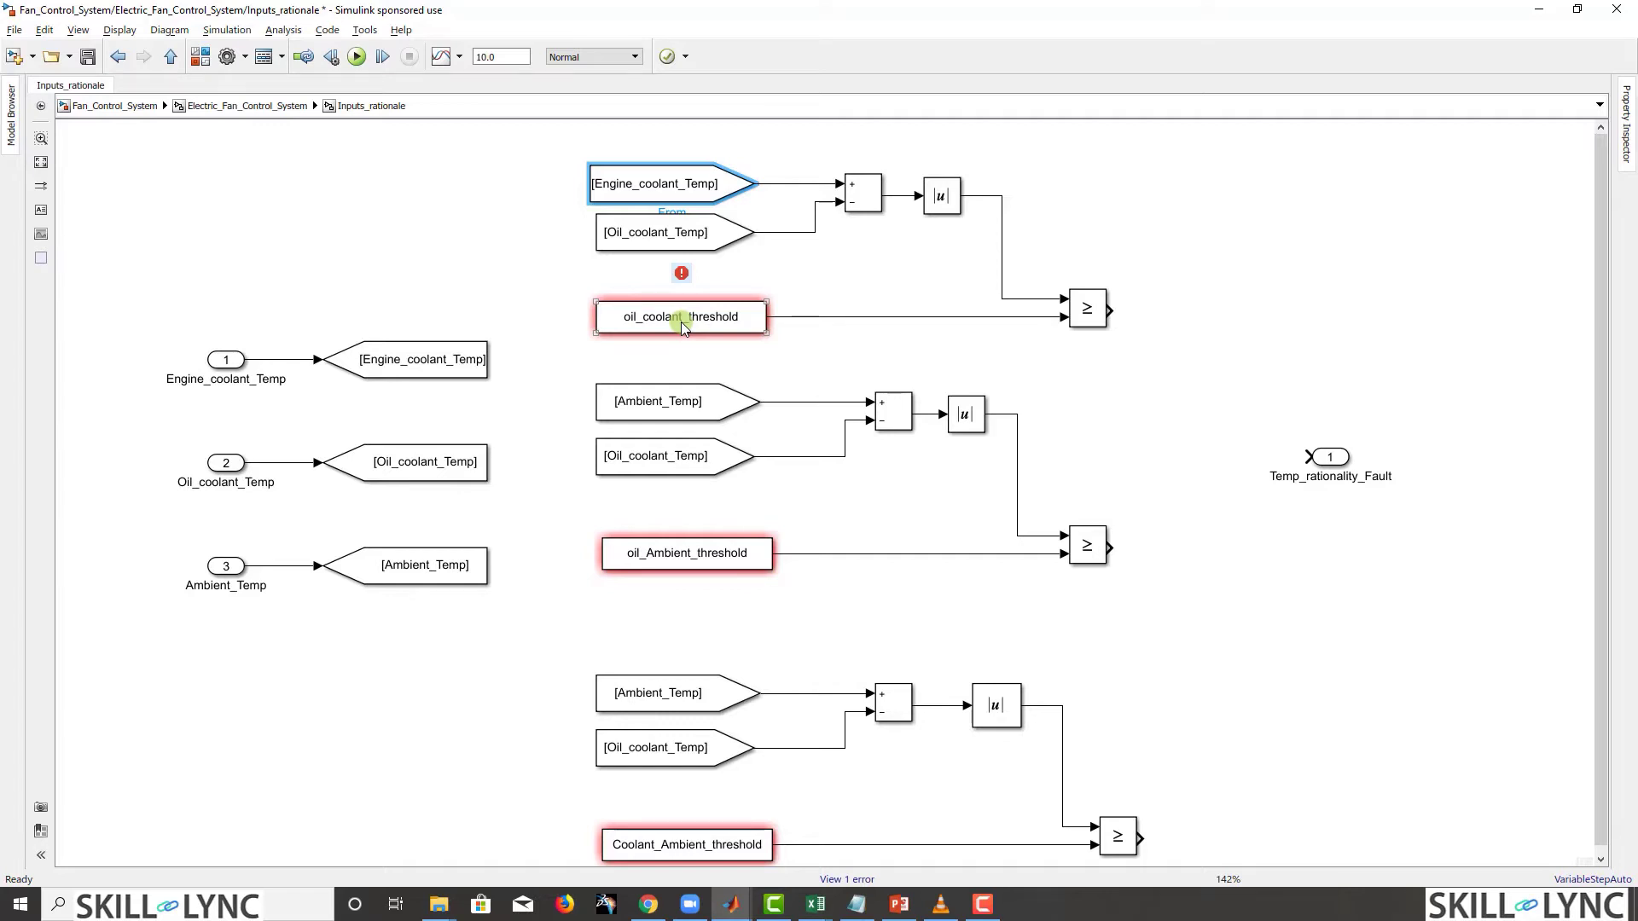
{"action": "left_click", "coordinate": [1101, 318]}
{"action": "double_click", "coordinate": [1101, 318]}
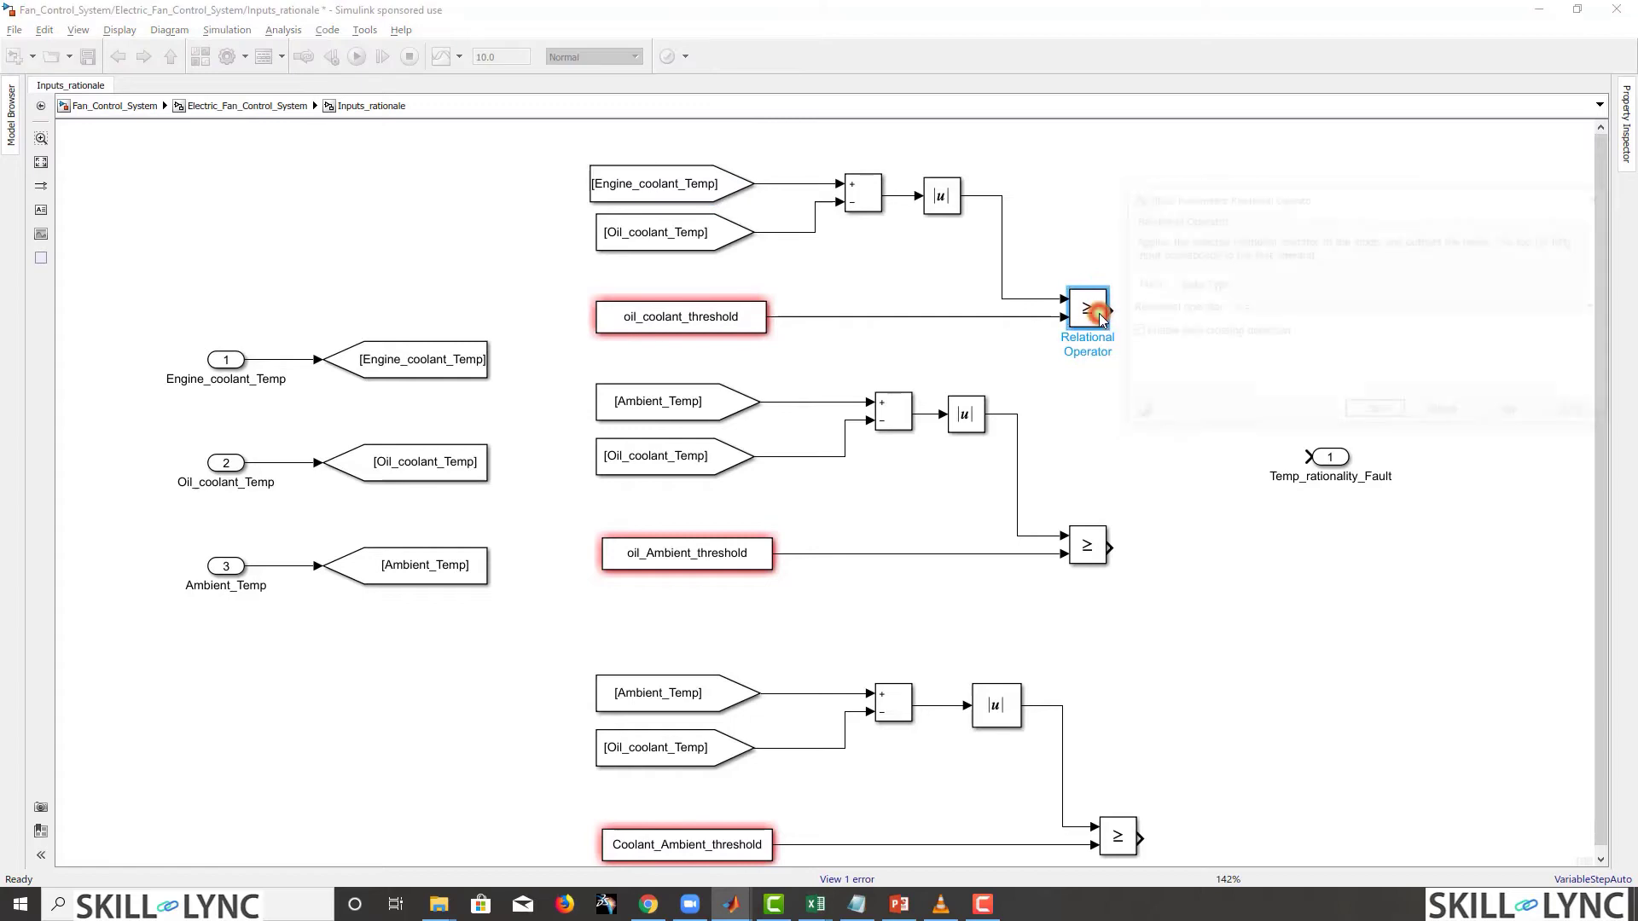
{"action": "left_click", "coordinate": [1298, 305]}
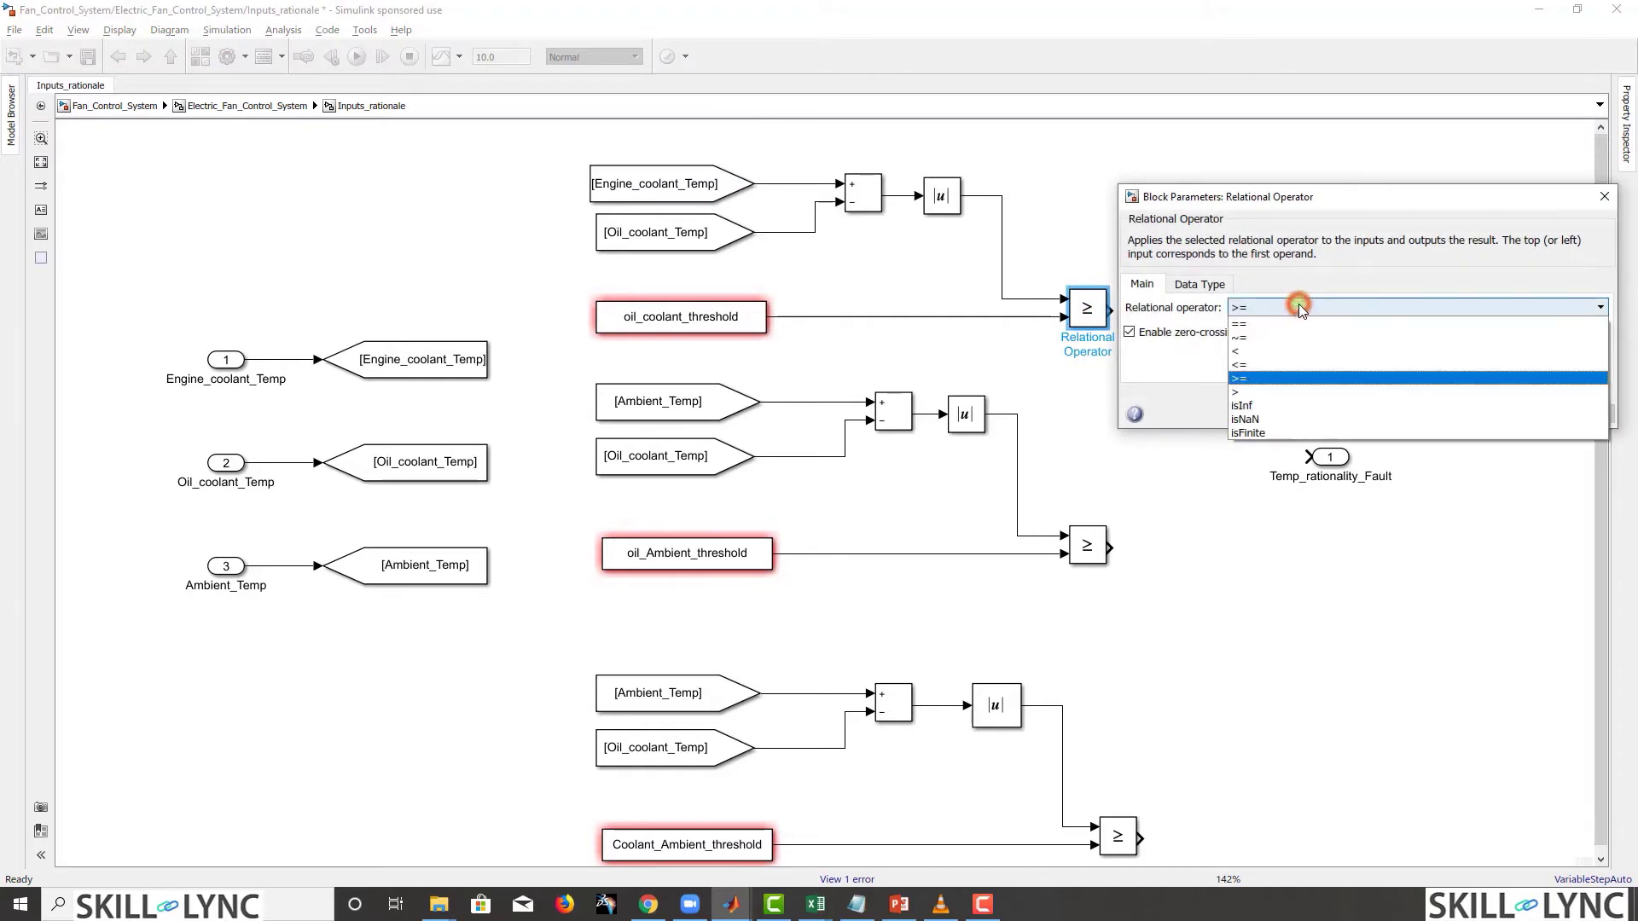
{"action": "left_click", "coordinate": [1277, 366]}
{"action": "left_click", "coordinate": [1358, 422]}
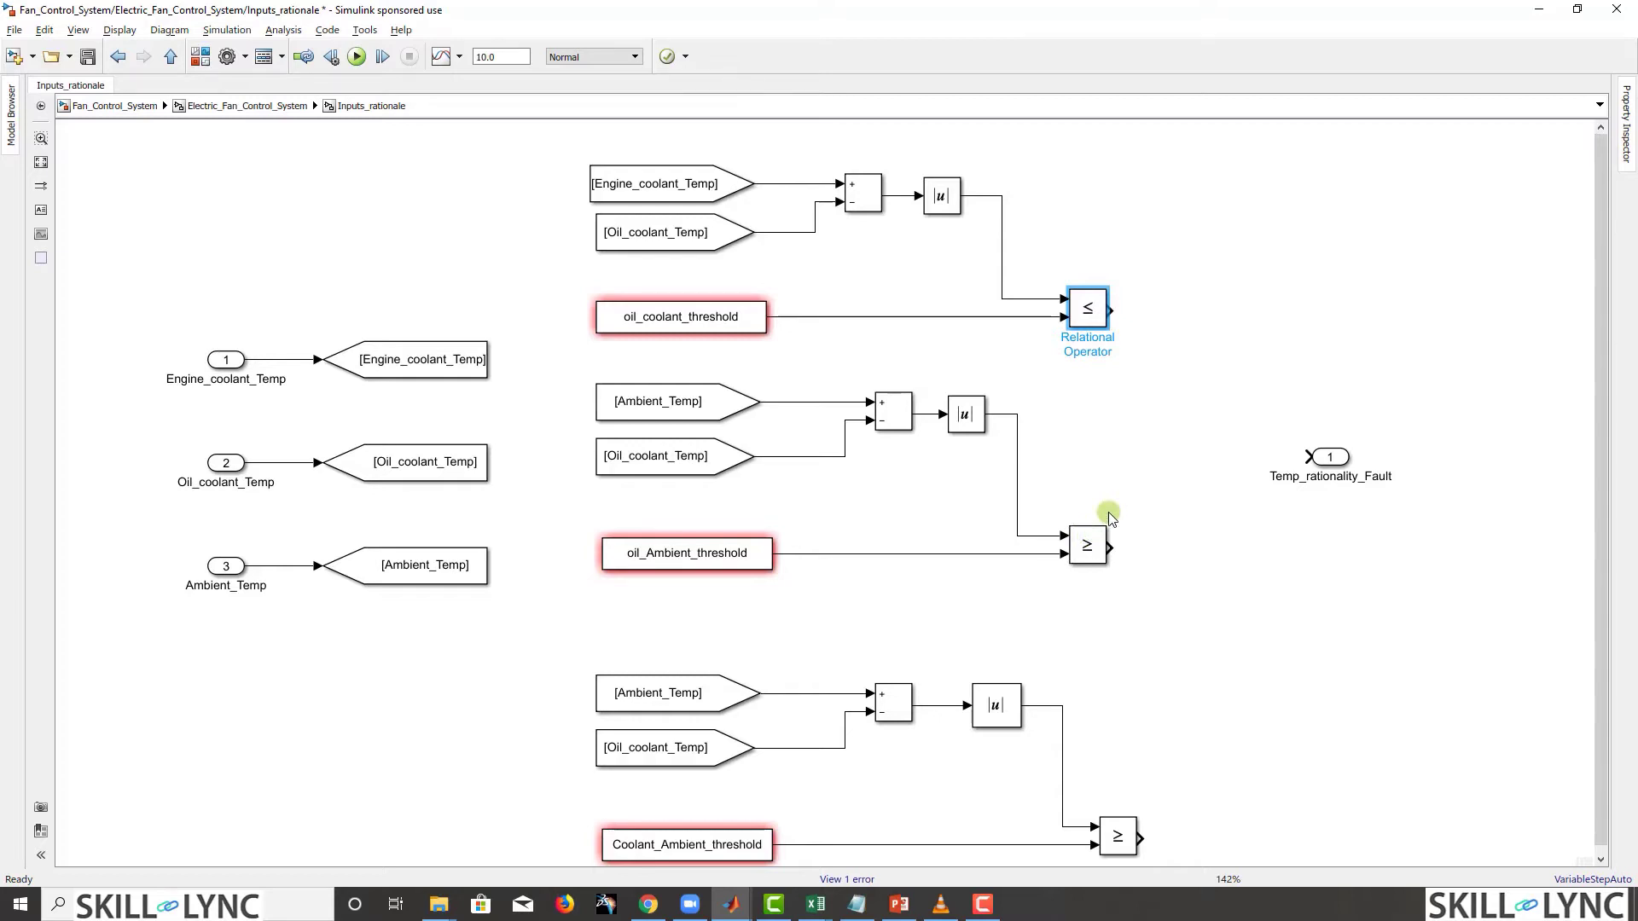
Step: Change the relational operator of the oil_Ambient_threshold comparison to <=
{"action": "double_click", "coordinate": [1089, 544]}
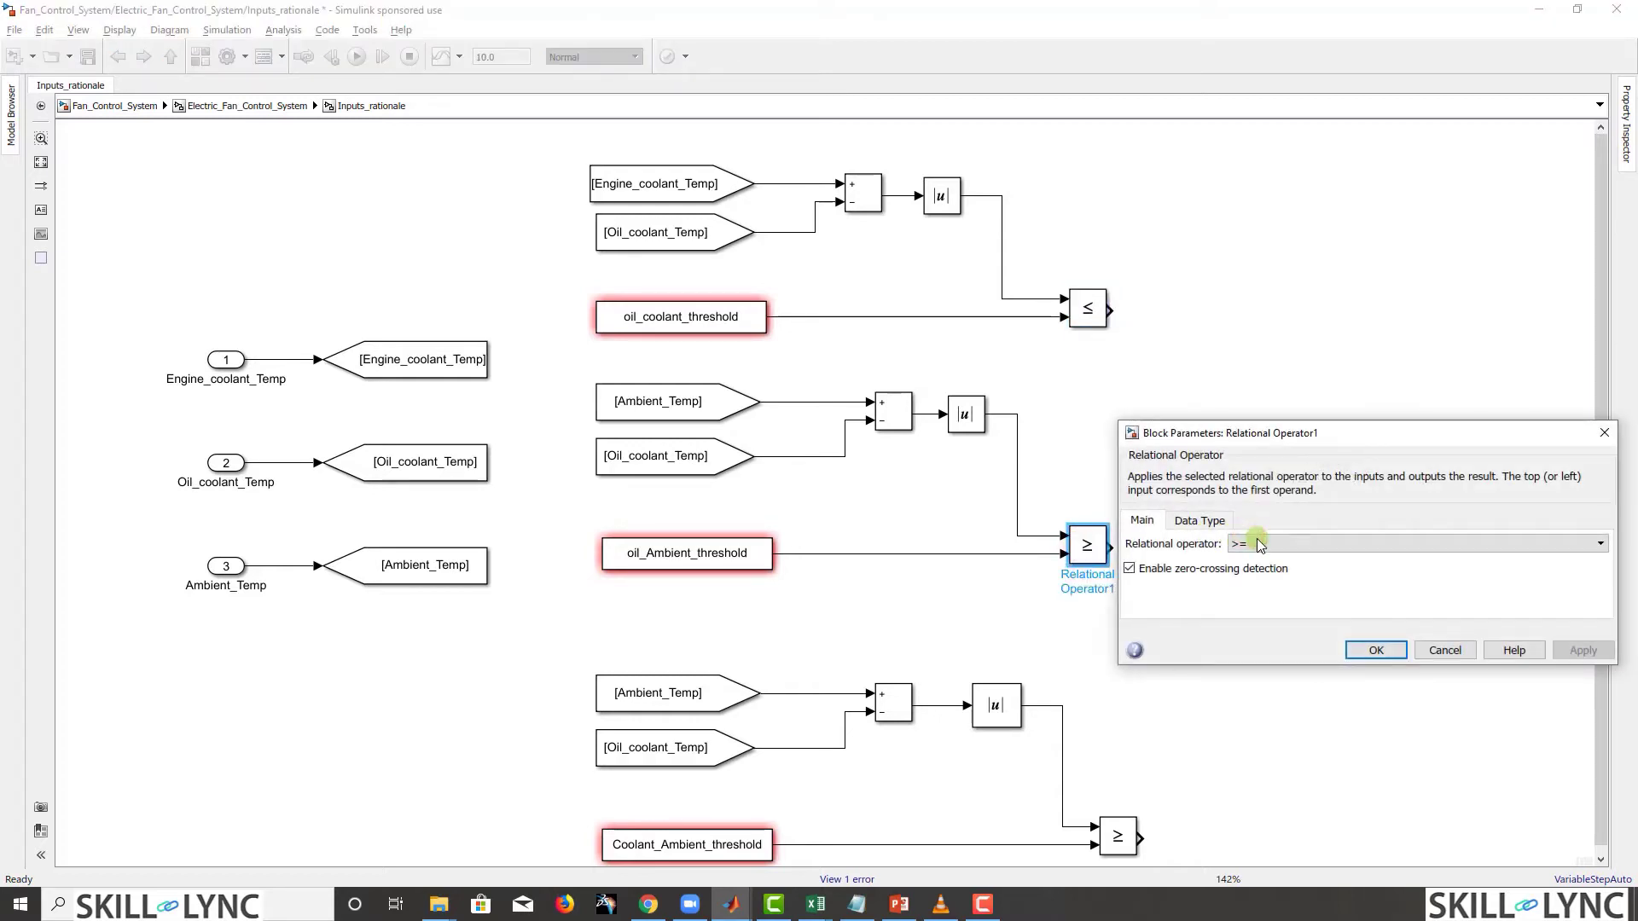
{"action": "left_click", "coordinate": [1259, 545]}
{"action": "left_click", "coordinate": [1250, 596]}
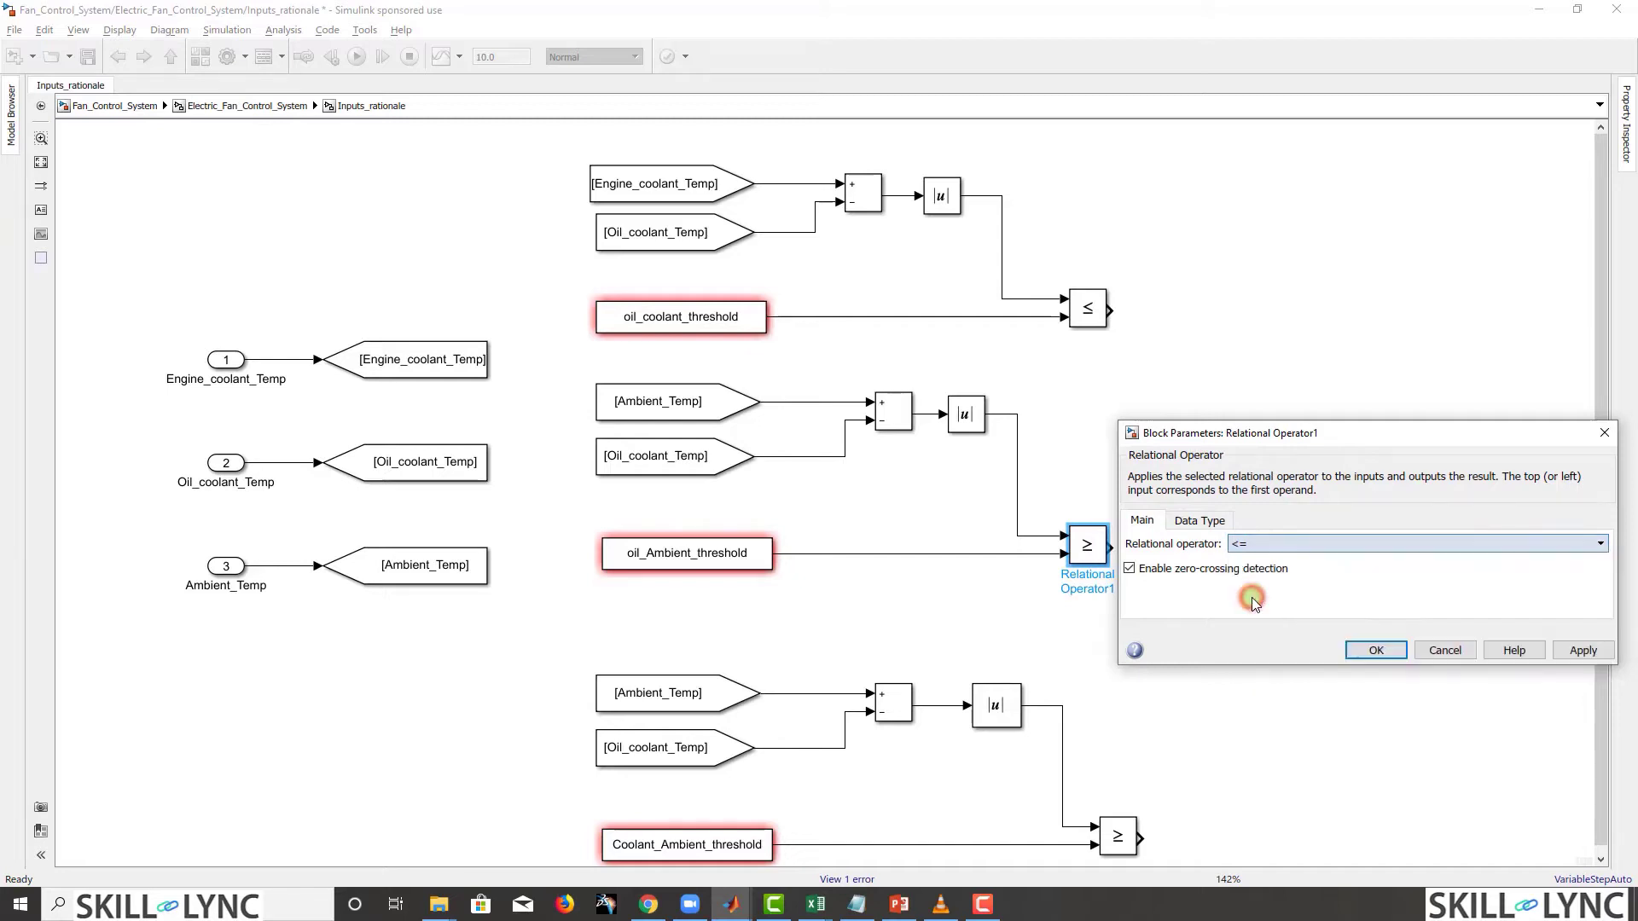
{"action": "left_click", "coordinate": [1393, 651]}
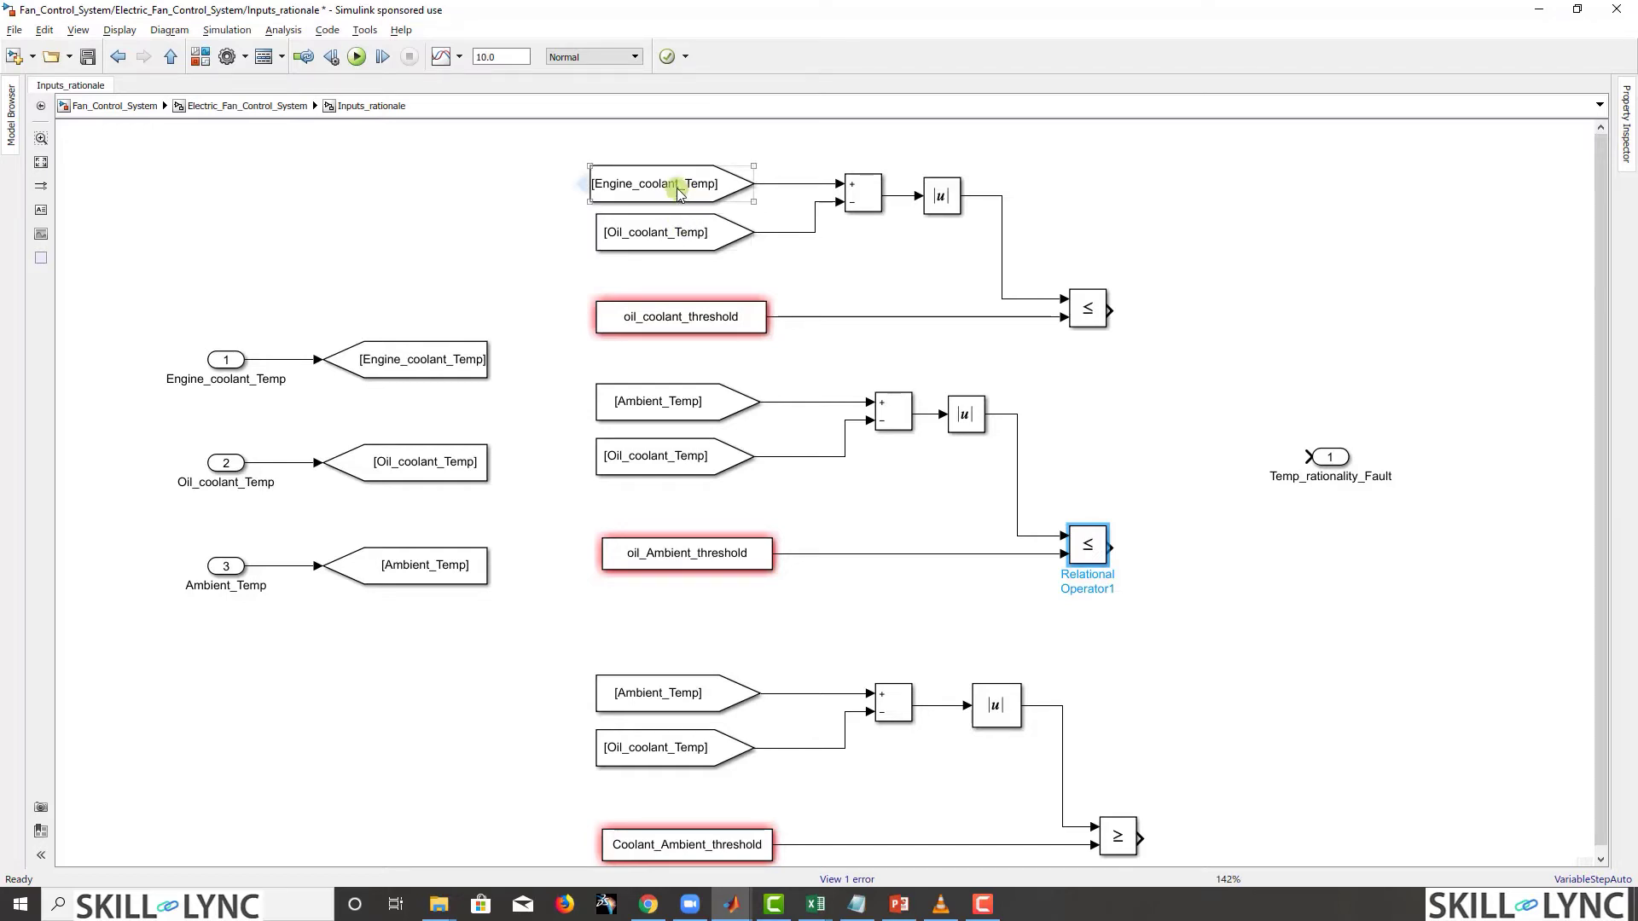
{"action": "left_click", "coordinate": [1082, 308]}
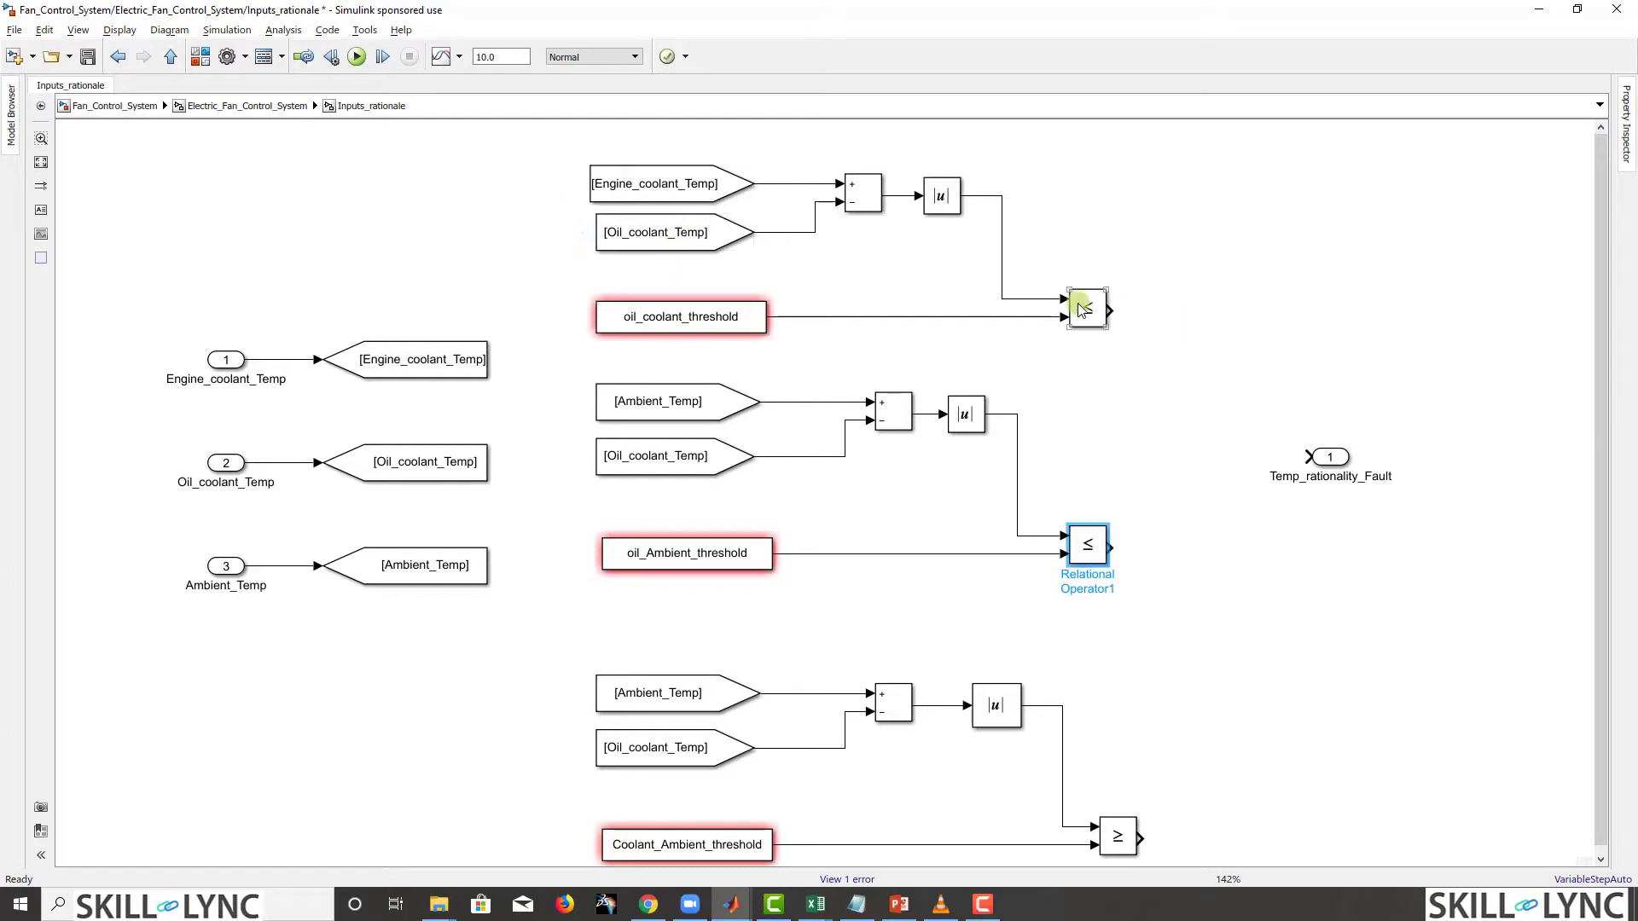
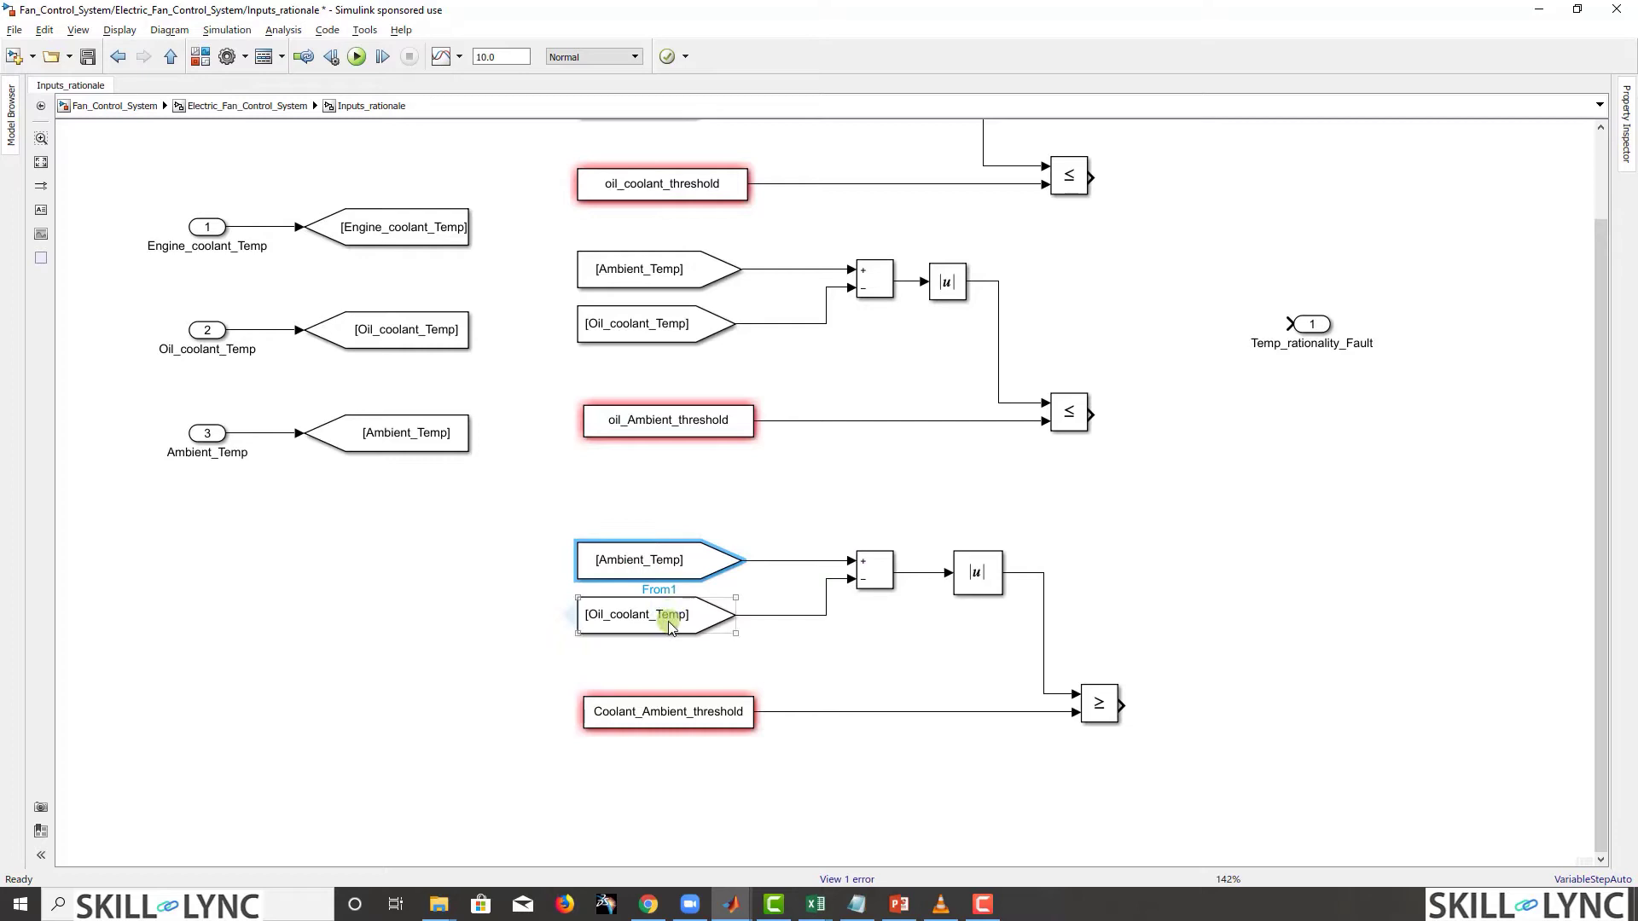
Step: Set the third comparison's second From block to the Engine_coolant_Temp tag and nudge its relational operator closer to the Abs block
{"action": "double_click", "coordinate": [659, 616]}
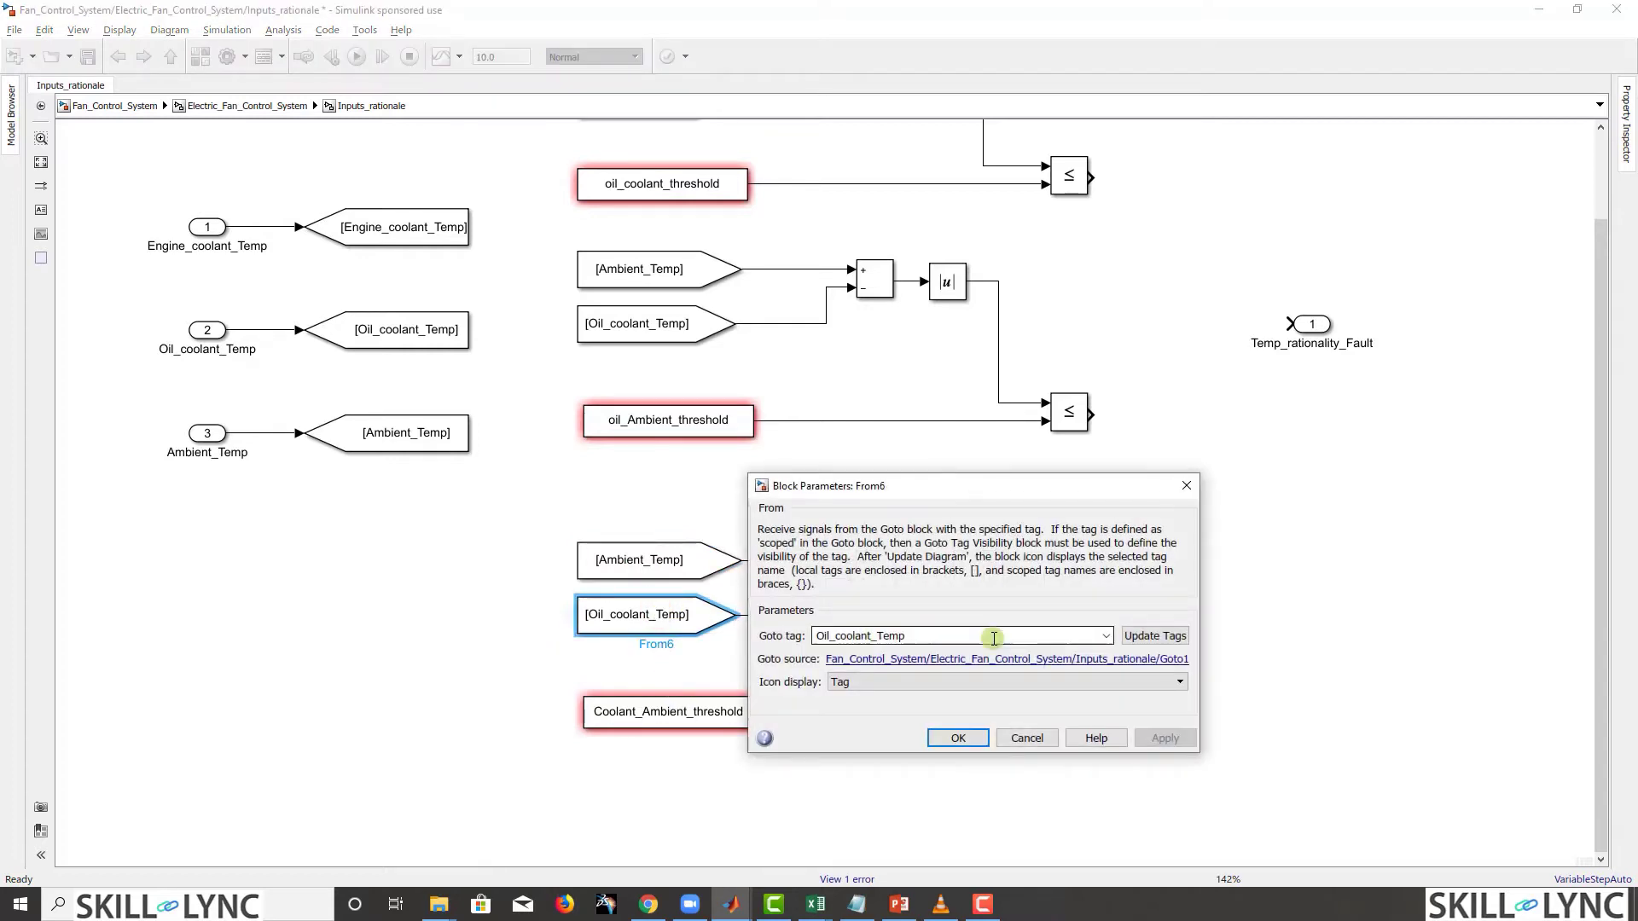
{"action": "left_click", "coordinate": [1095, 637]}
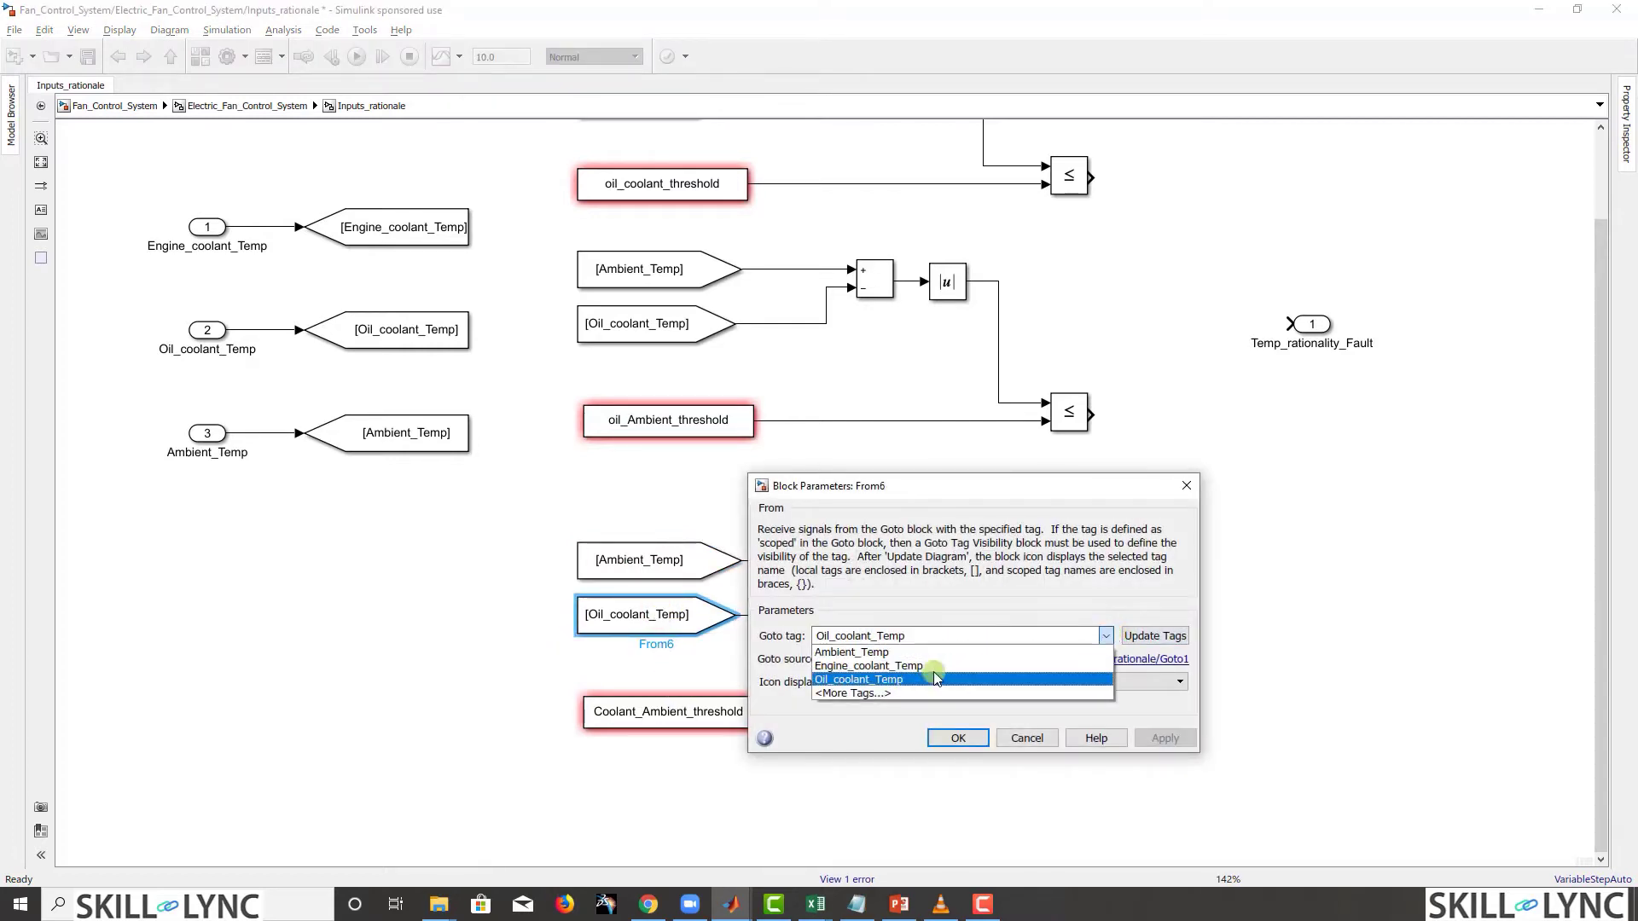
{"action": "left_click", "coordinate": [933, 668]}
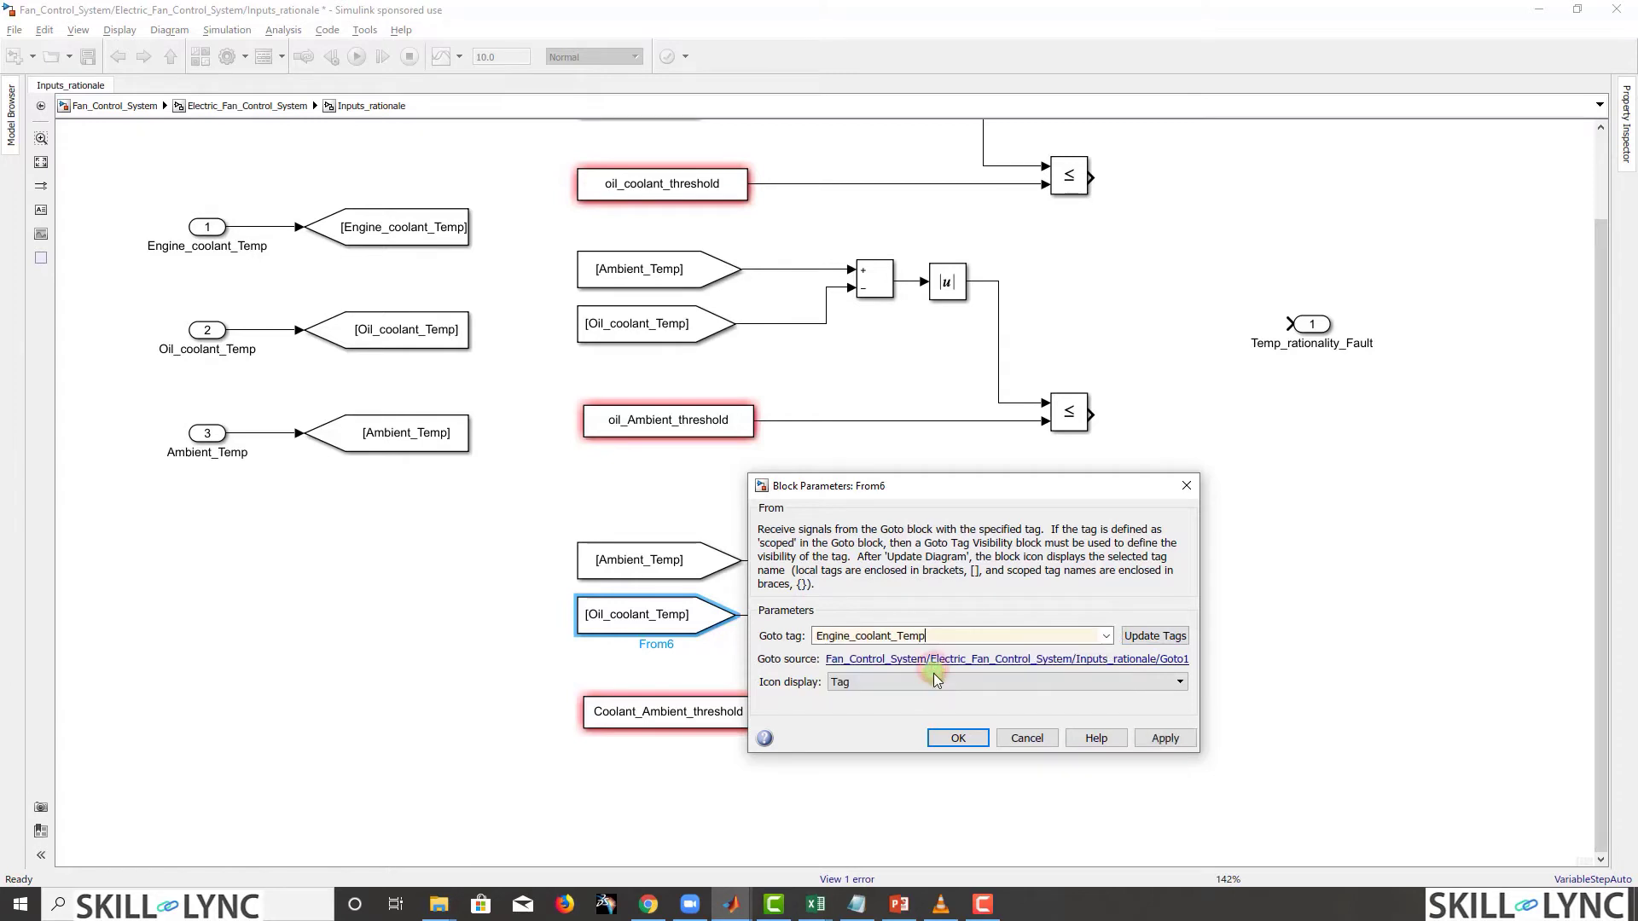
{"action": "left_click", "coordinate": [953, 738]}
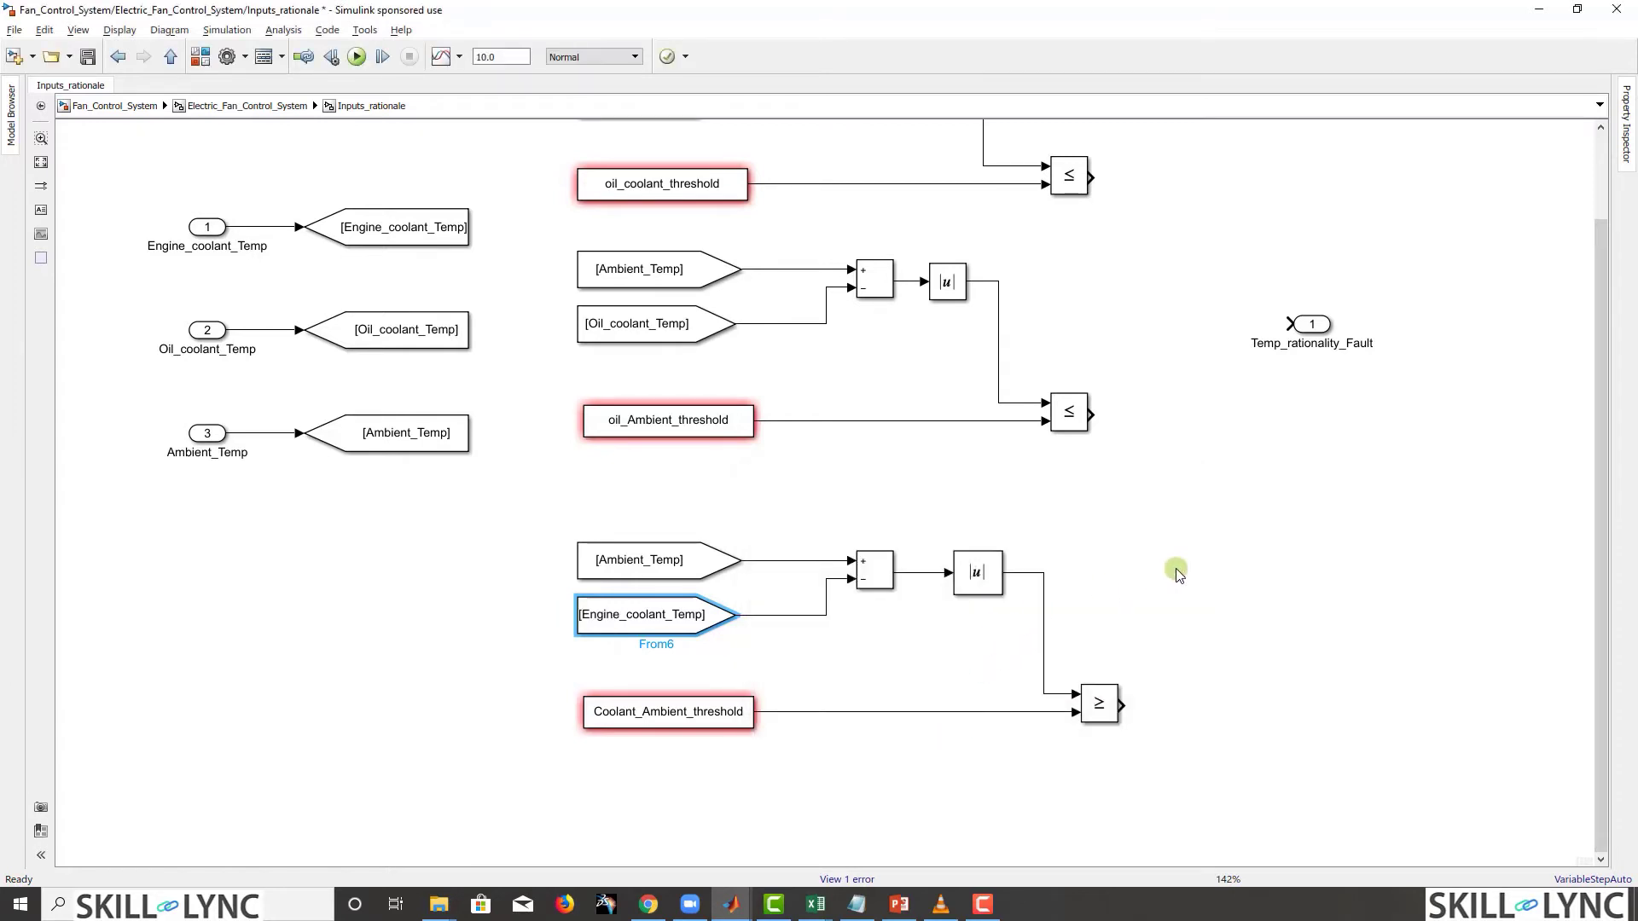
{"action": "left_click", "coordinate": [1084, 699]}
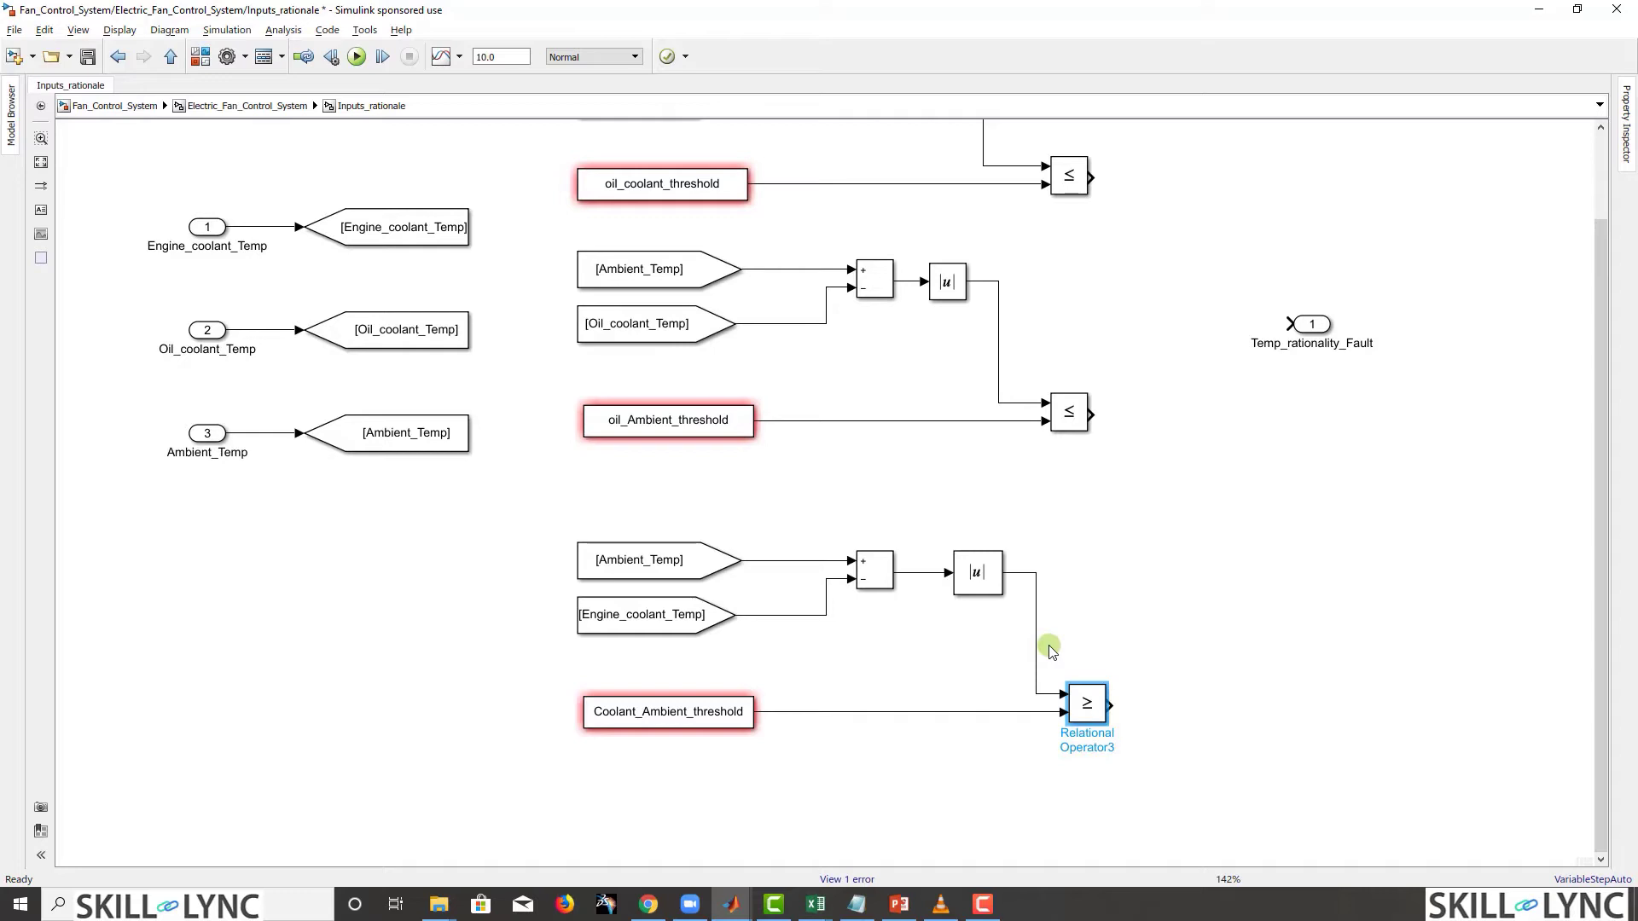
Step: Duplicate the Ambient_Temp inport below itself as a fourth inport and name it Engine_ Off_timer
{"action": "left_click_drag", "start_coordinate": [413, 589], "coordinate": [498, 560]}
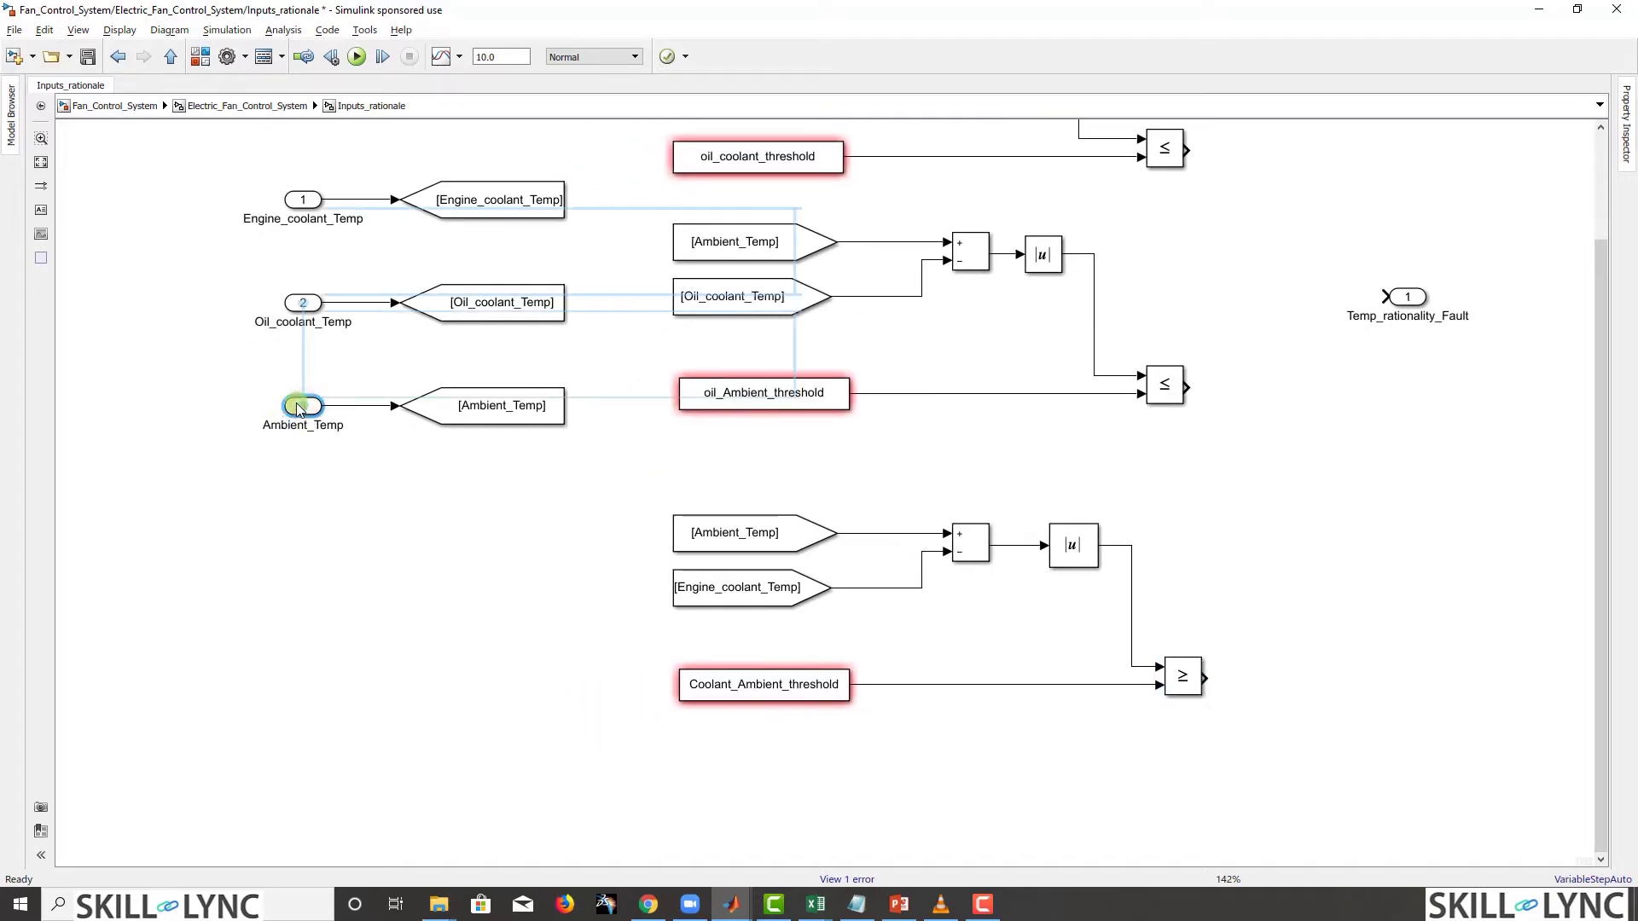
{"action": "left_click_drag", "start_coordinate": [304, 418], "coordinate": [293, 512]}
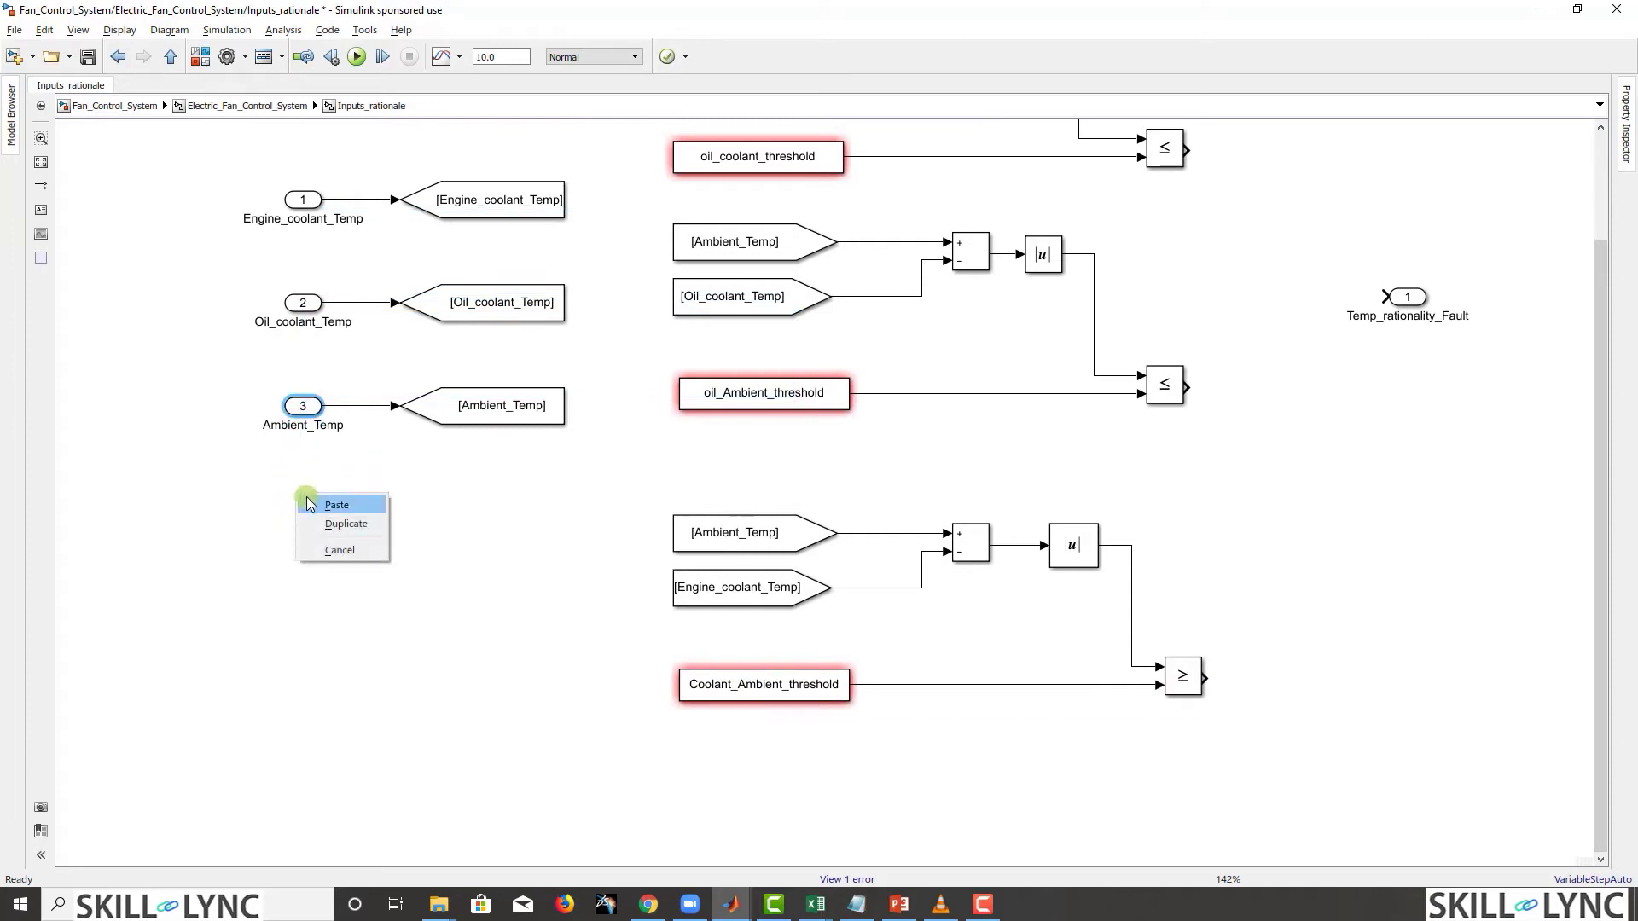
{"action": "left_click", "coordinate": [328, 502]}
{"action": "double_click", "coordinate": [308, 512]}
{"action": "type", "text": "En"}
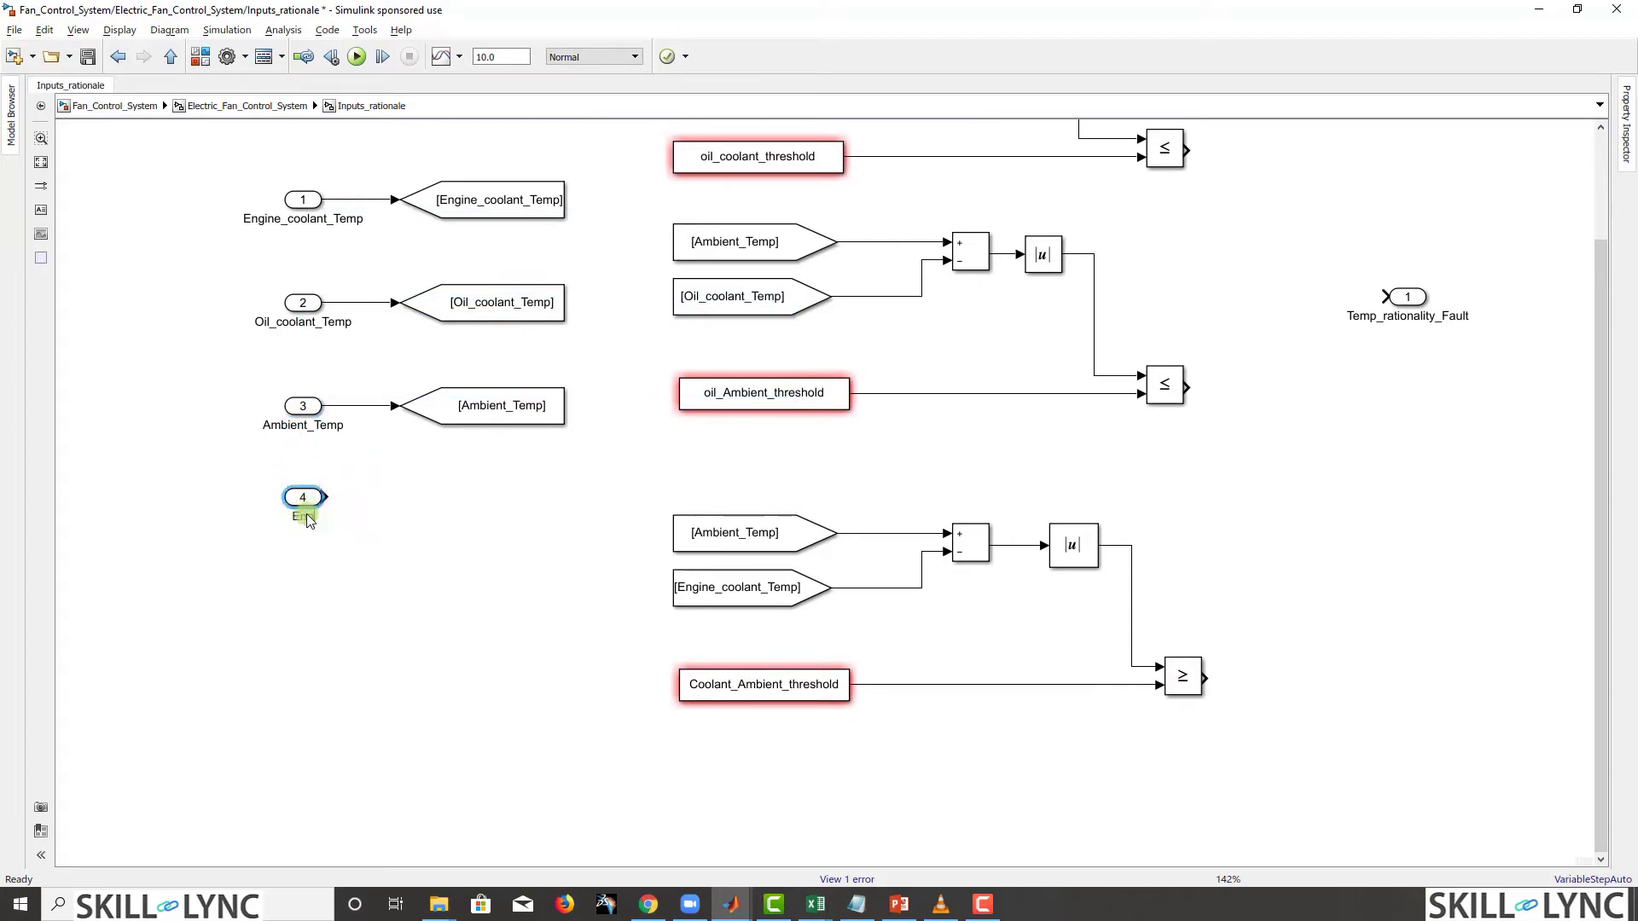
{"action": "type", "text": "gine_Off_timer"}
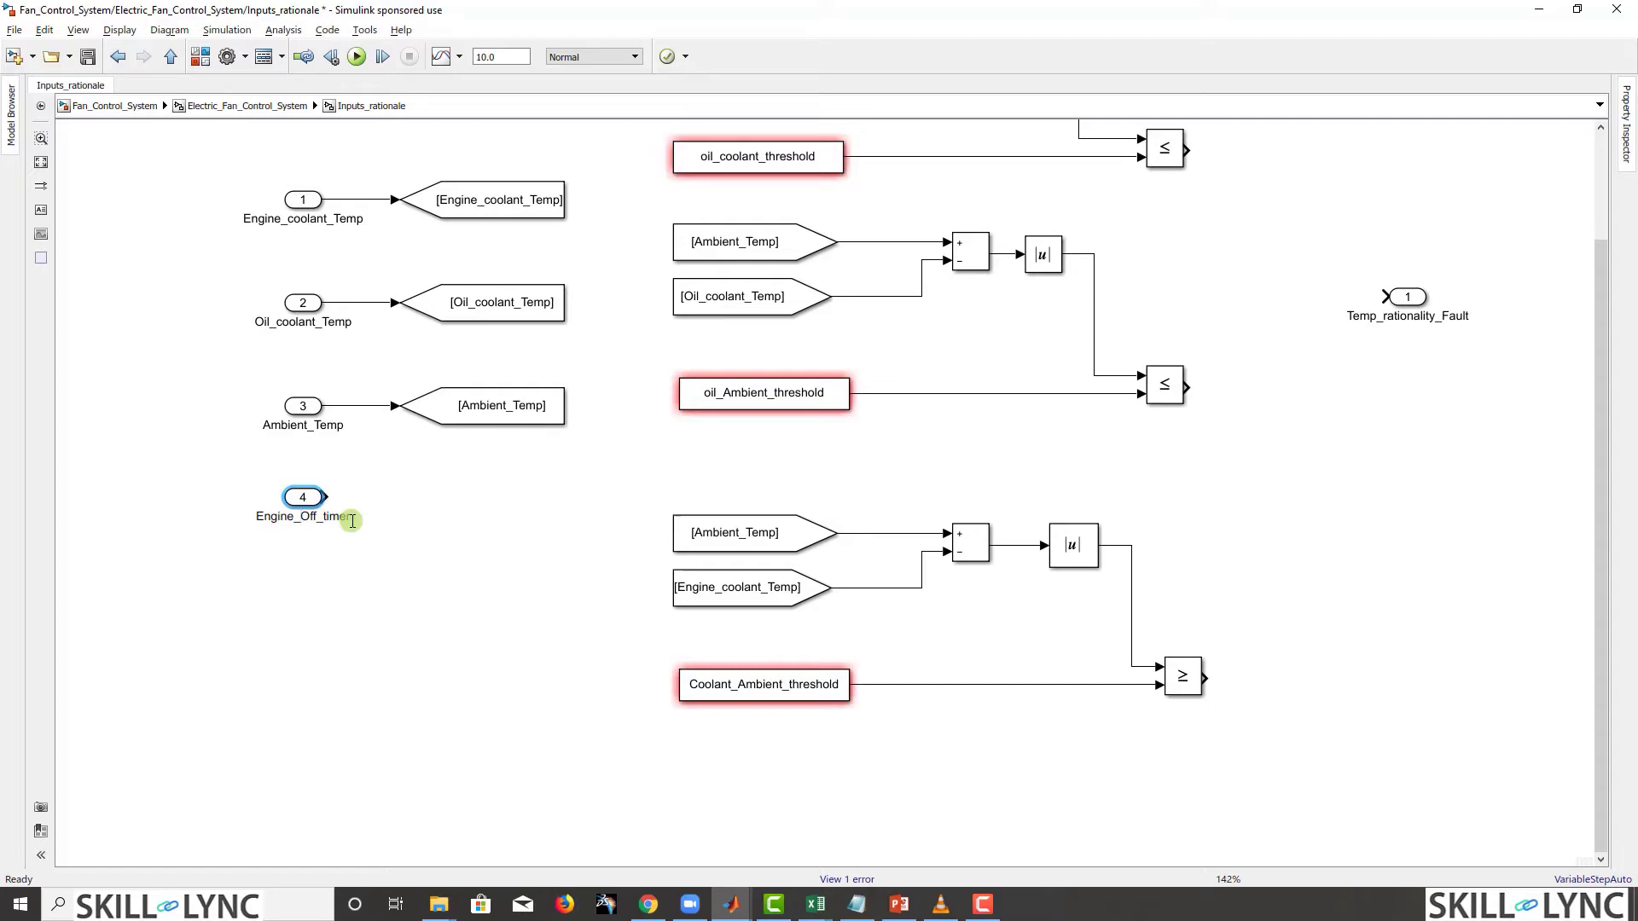
{"action": "left_click", "coordinate": [494, 523]}
Step: Check the sensor combination truth table in the Excel workbook and return to the Simulink model
{"action": "key", "text": "space"}
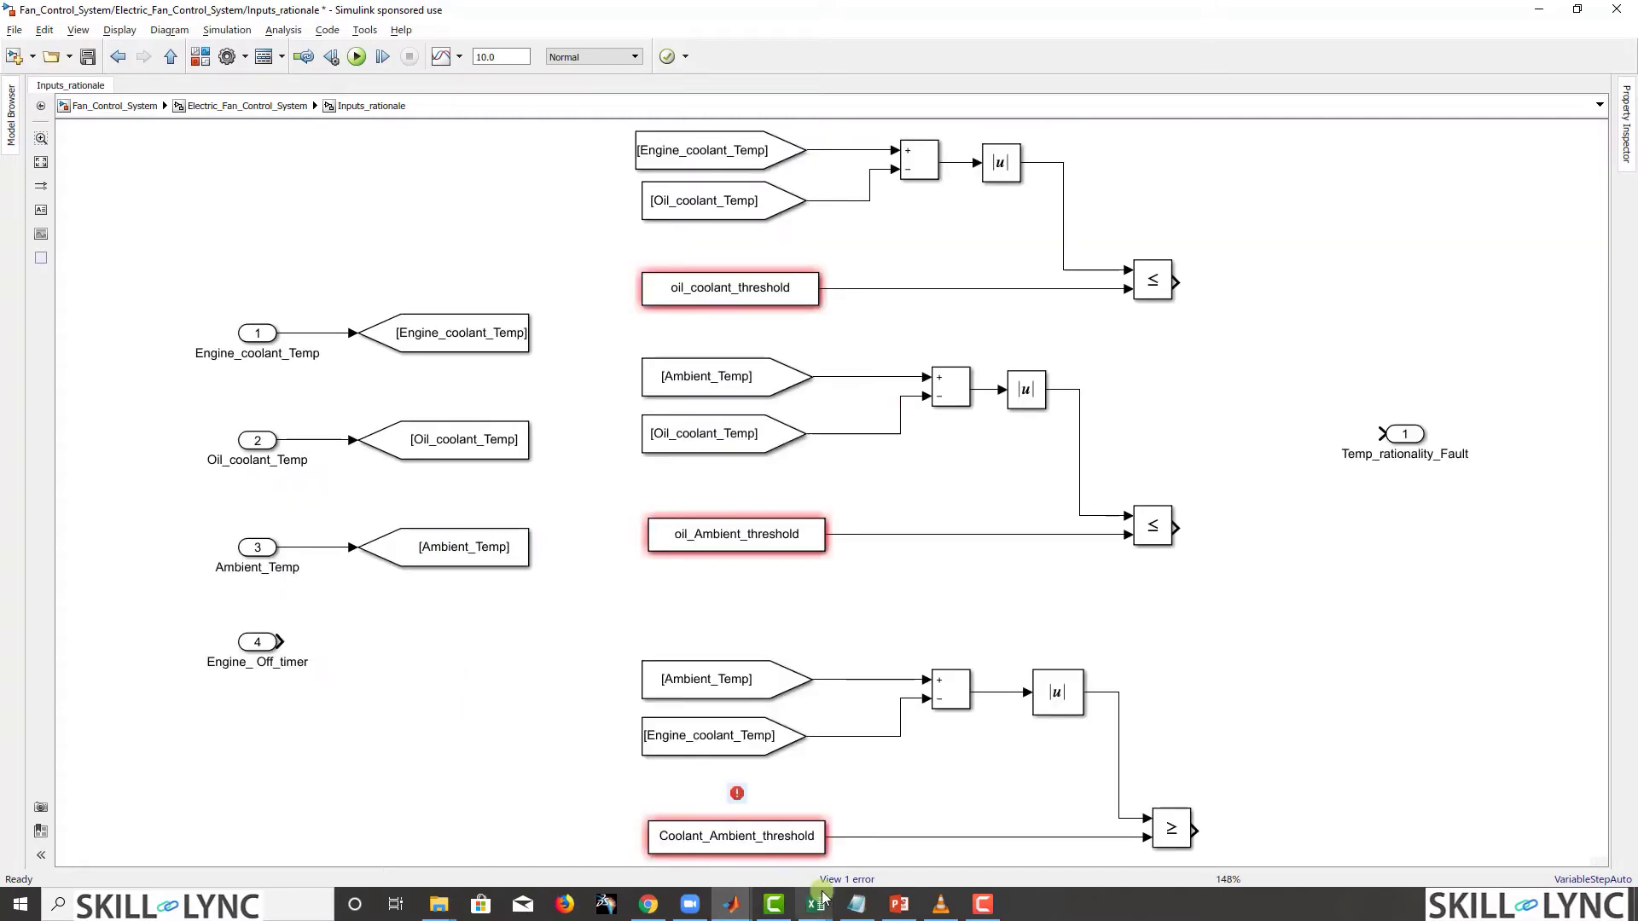
{"action": "left_click", "coordinate": [814, 904]}
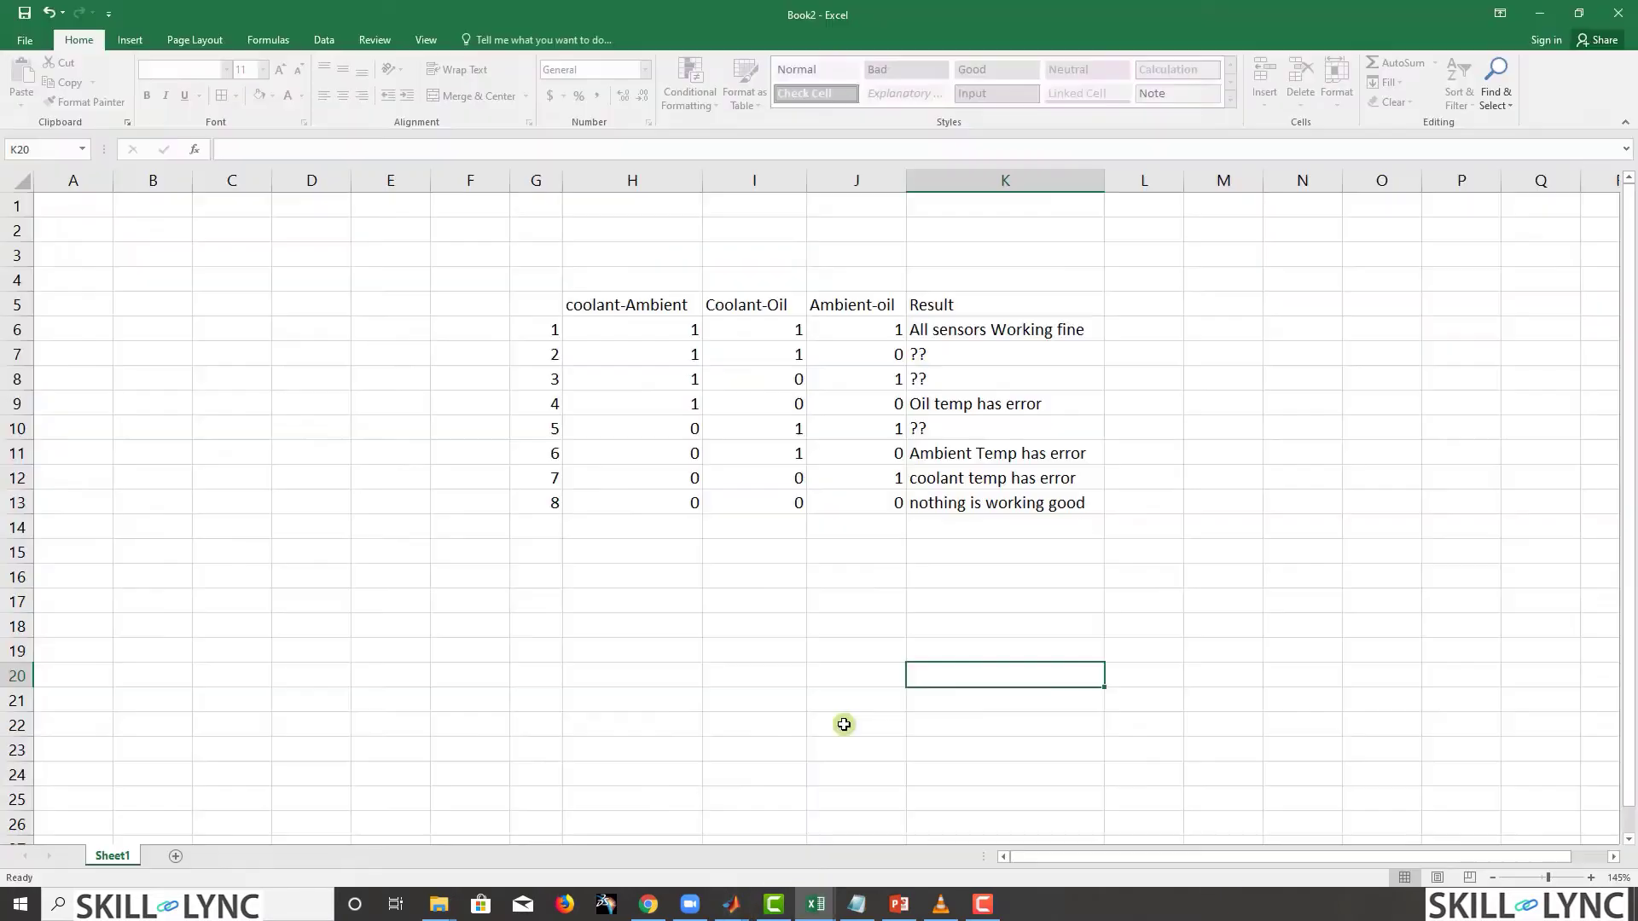
{"action": "left_click", "coordinate": [1557, 10]}
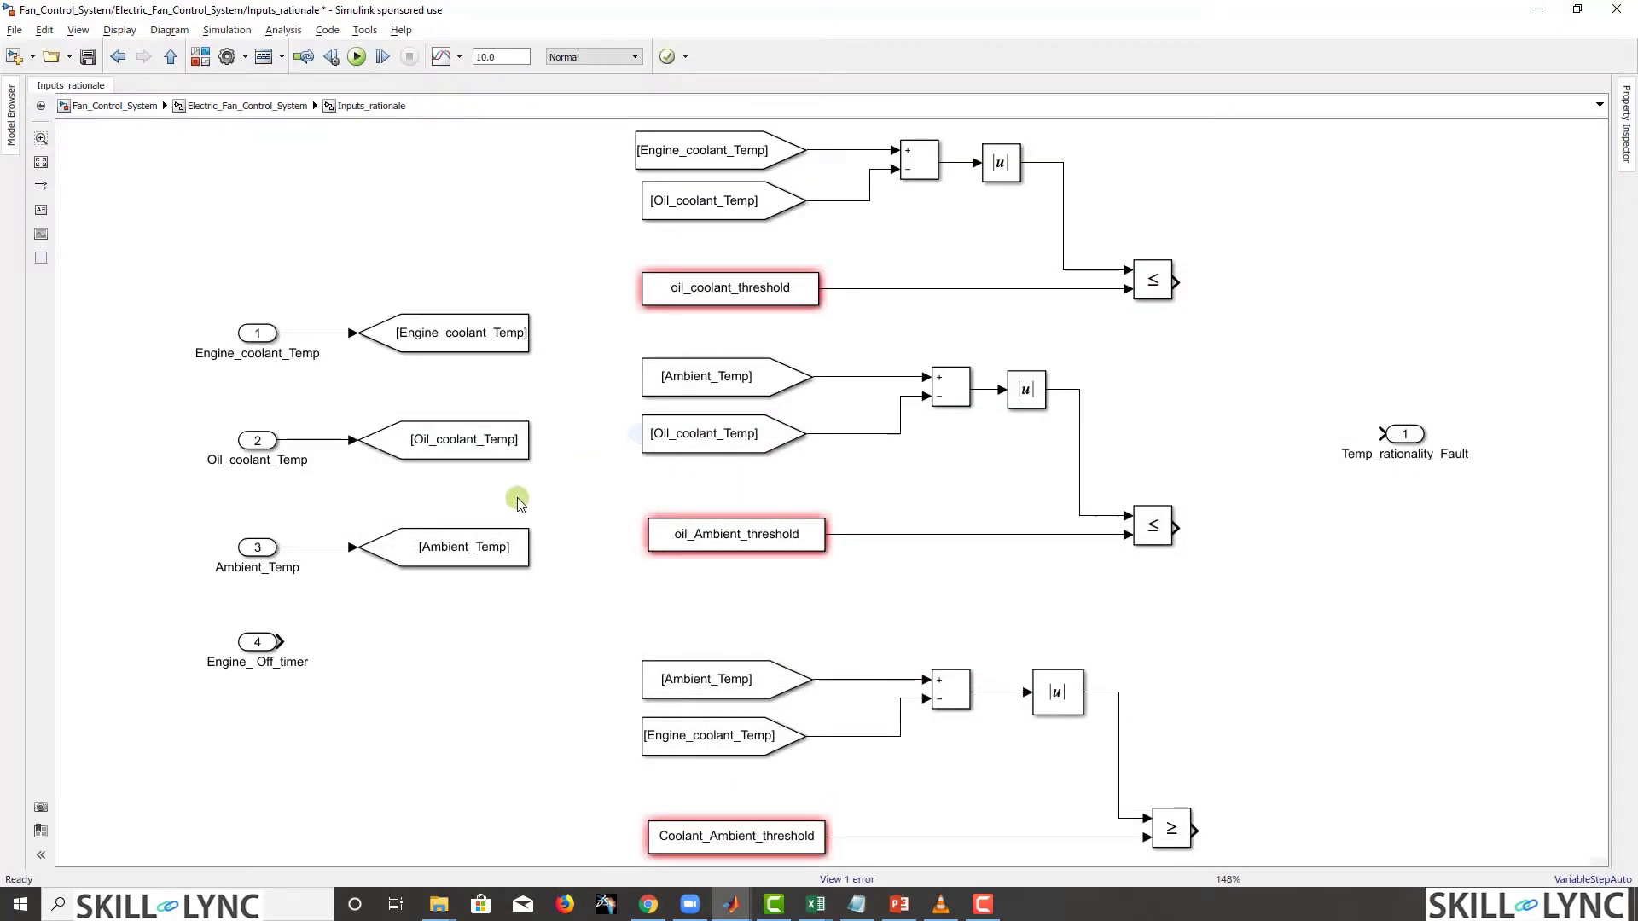
Step: Duplicate the Engine_ Off_timer inport below itself as a fifth inport and rename it Engine_ on_timer
{"action": "left_click_drag", "start_coordinate": [247, 644], "coordinate": [256, 717]}
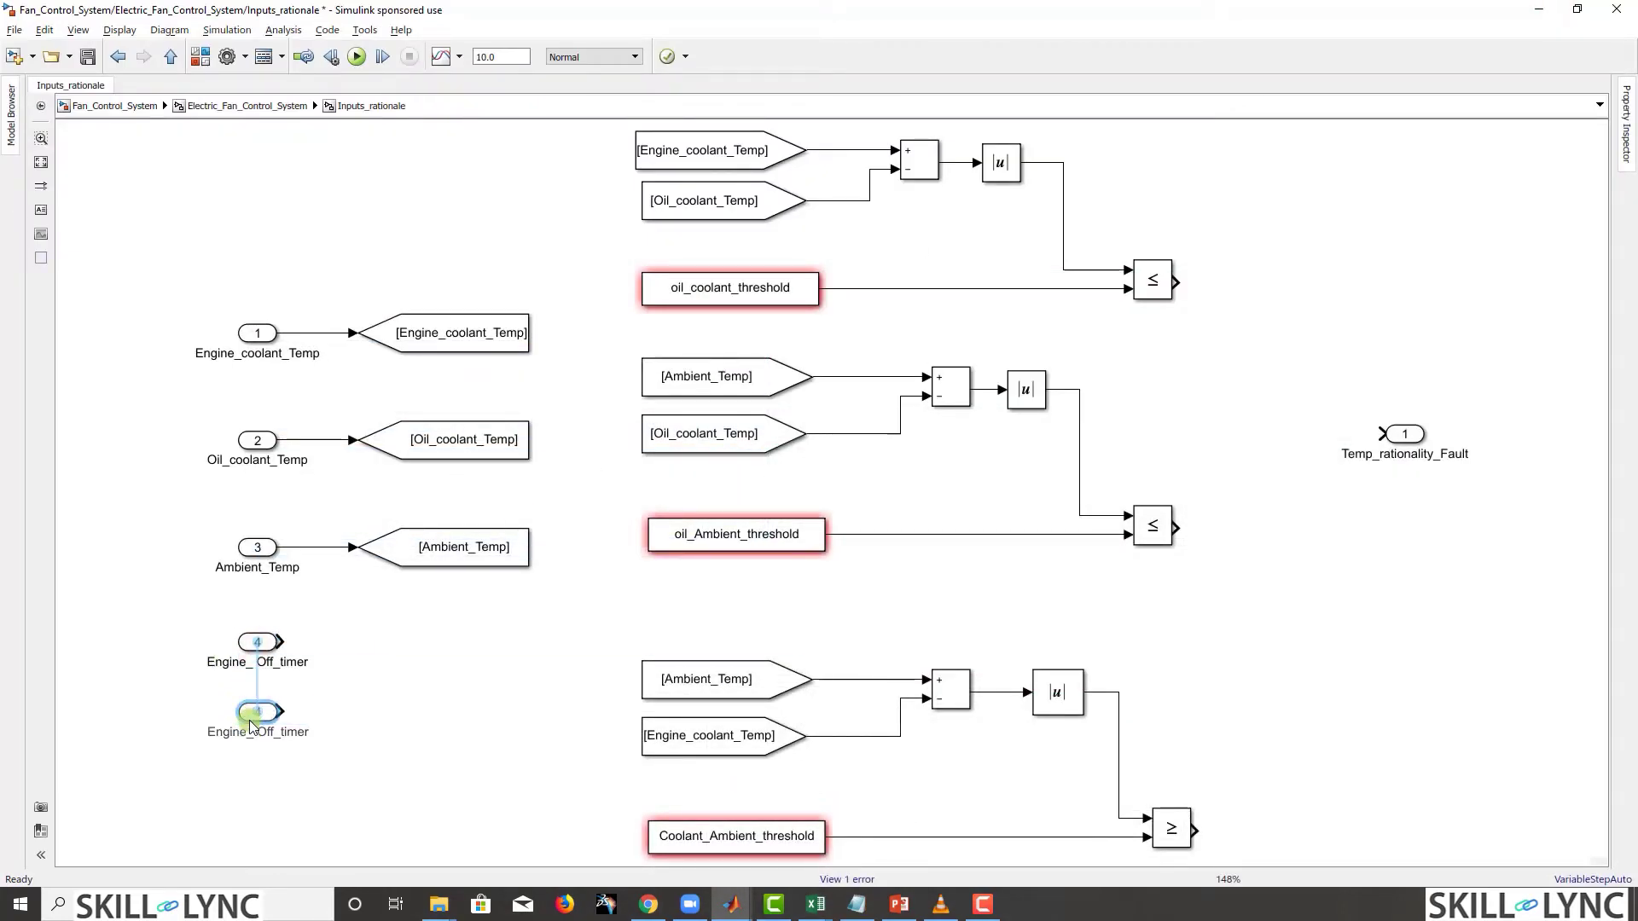
{"action": "double_click", "coordinate": [275, 732]}
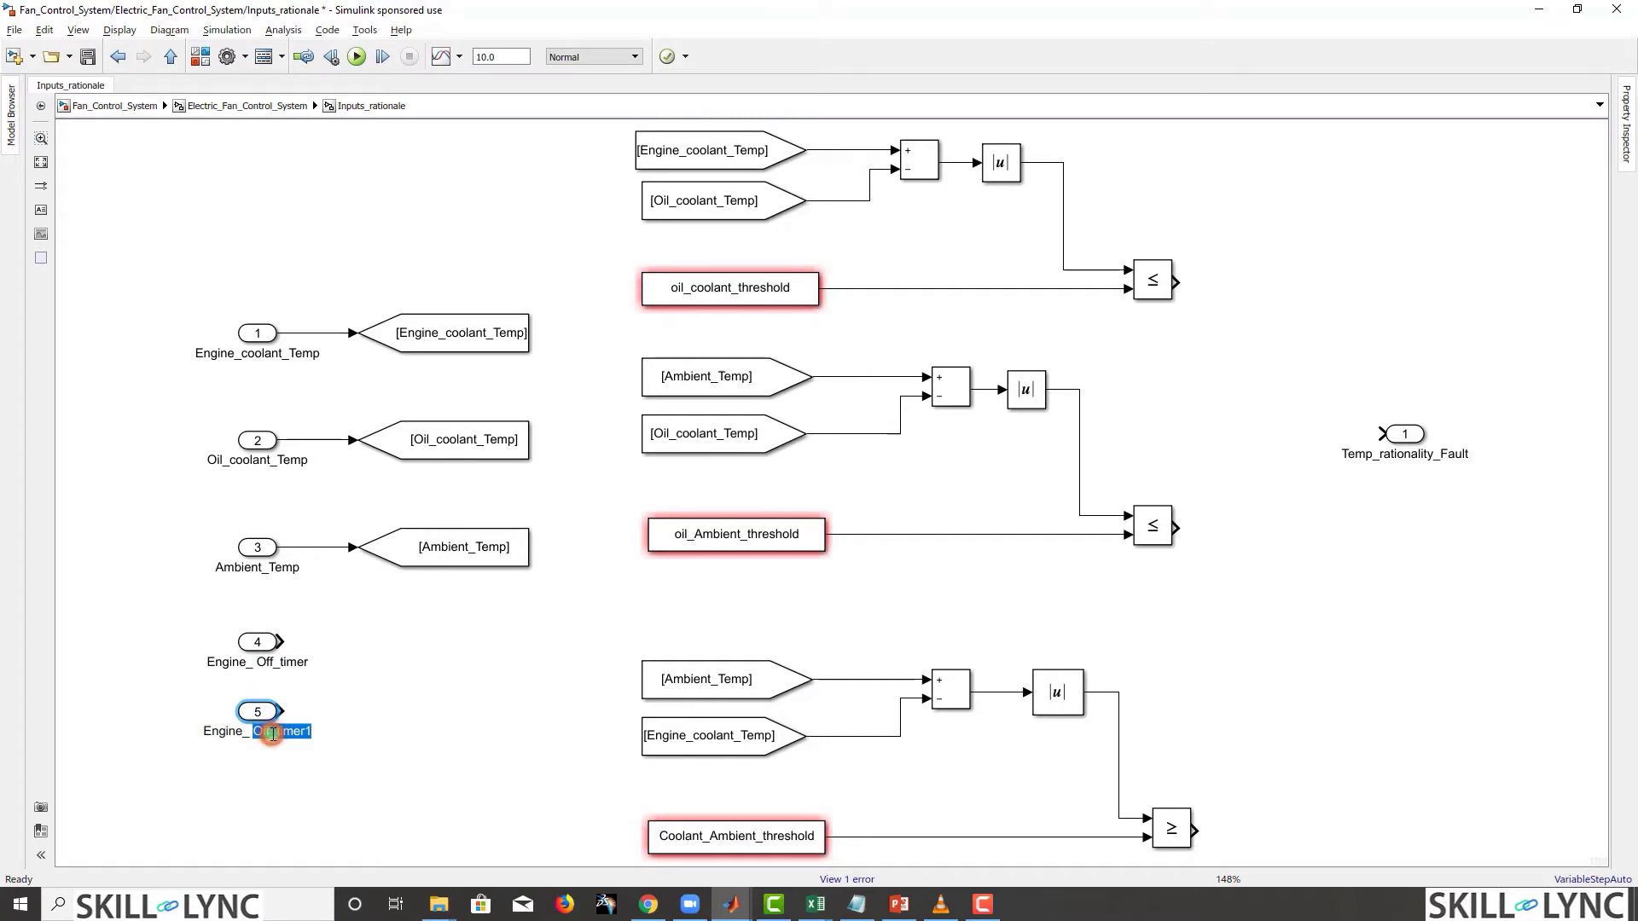
{"action": "type", "text": "on"}
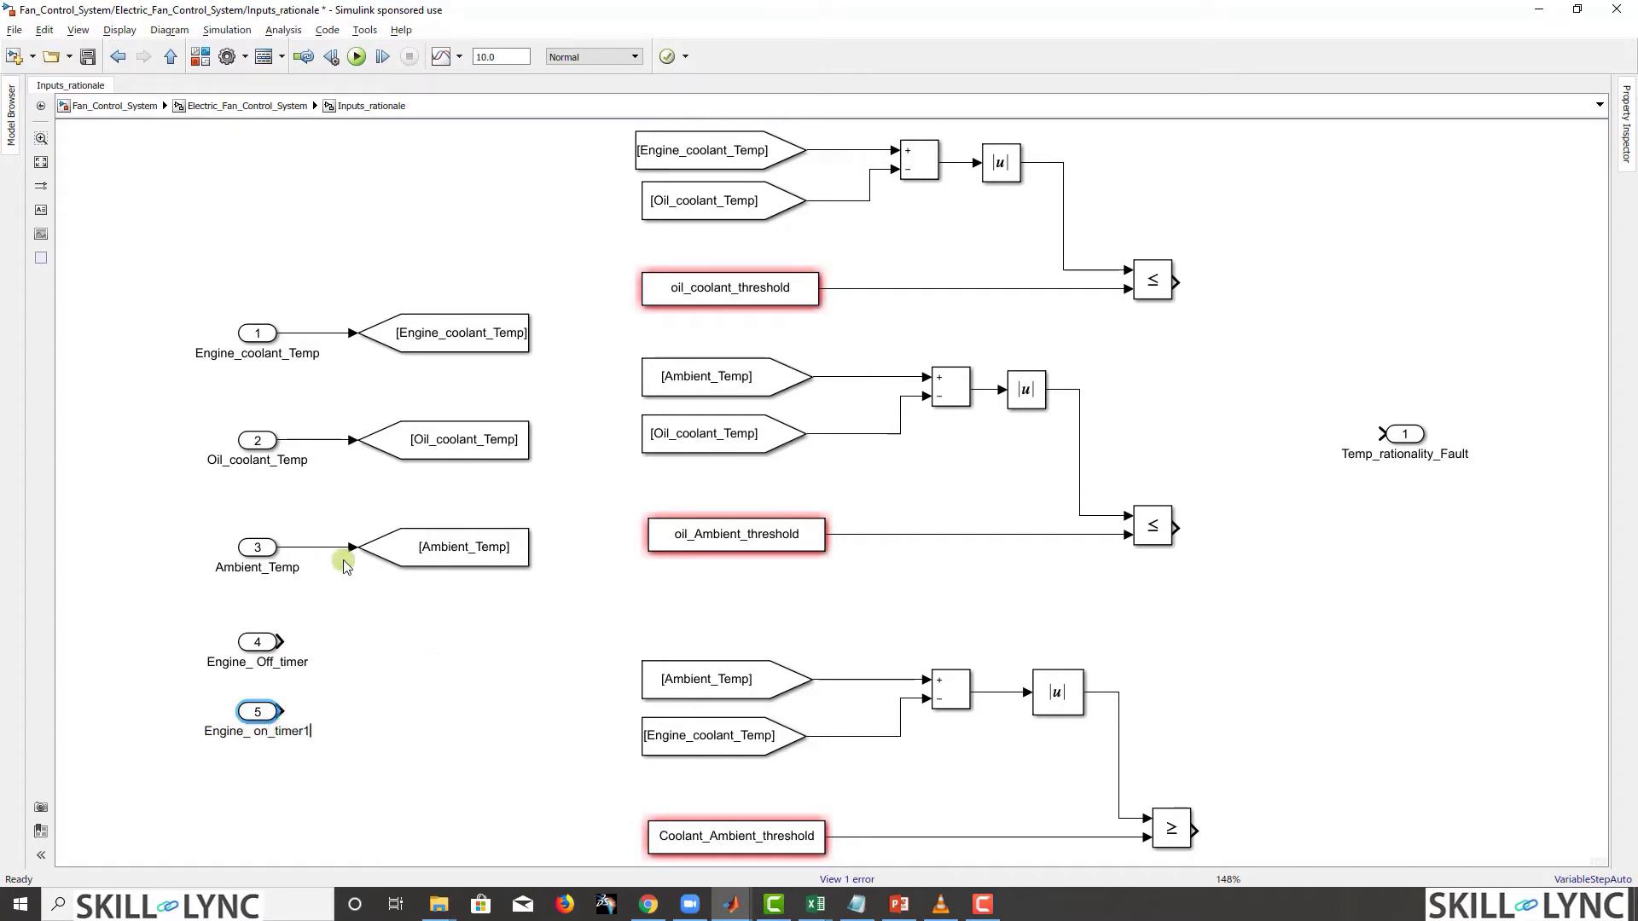
{"action": "key", "text": "BackSpace"}
{"action": "key", "text": "Return"}
Step: Move all five inports and their Goto blocks together farther from the comparison logic, then select the oil_coolant_threshold constant
{"action": "scroll", "coordinate": [519, 636], "scroll_direction": "down", "scroll_amount": 2}
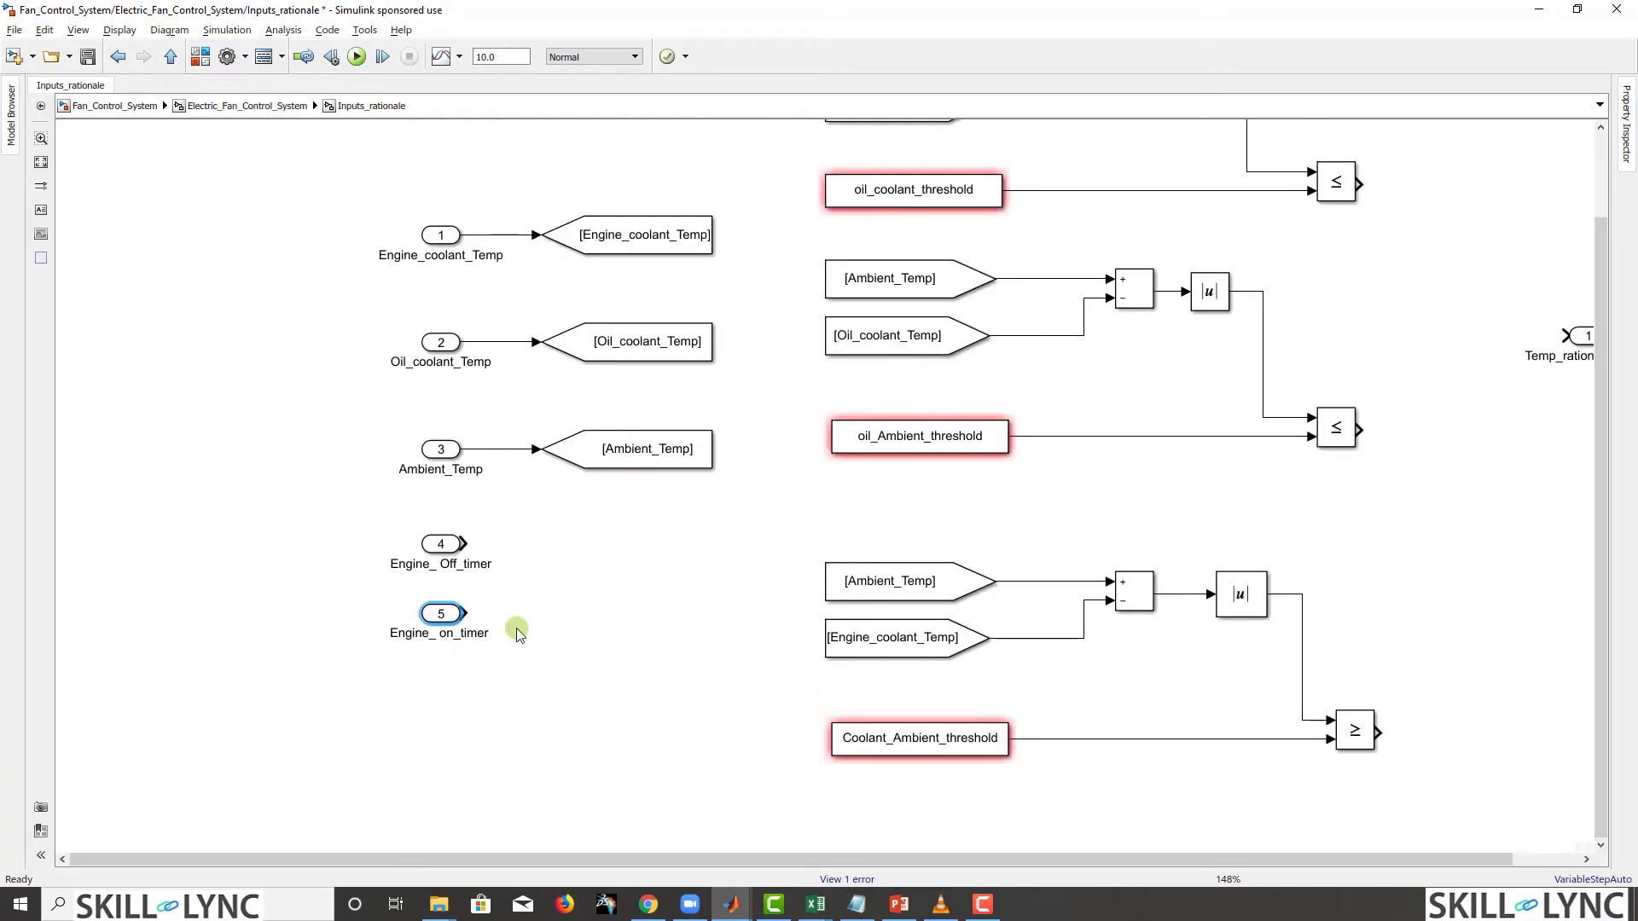
{"action": "left_click", "coordinate": [519, 636]}
{"action": "scroll", "coordinate": [519, 635], "scroll_direction": "down", "scroll_amount": 2}
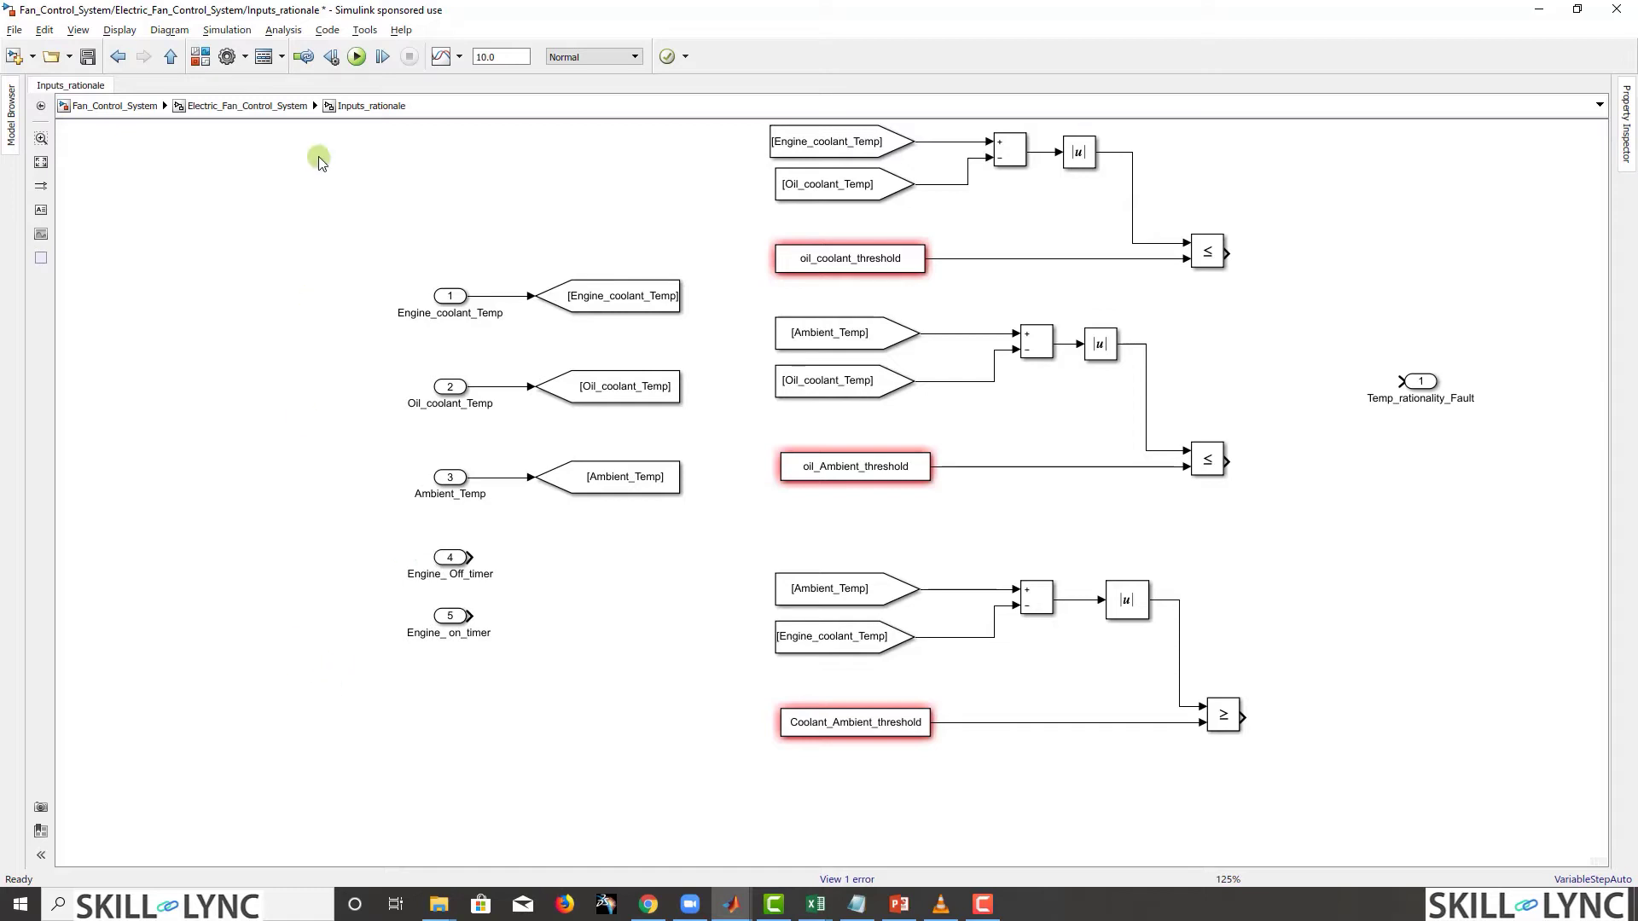
{"action": "left_click_drag", "start_coordinate": [320, 193], "coordinate": [677, 739]}
{"action": "left_click_drag", "start_coordinate": [446, 619], "coordinate": [152, 629]}
{"action": "left_click", "coordinate": [850, 266]}
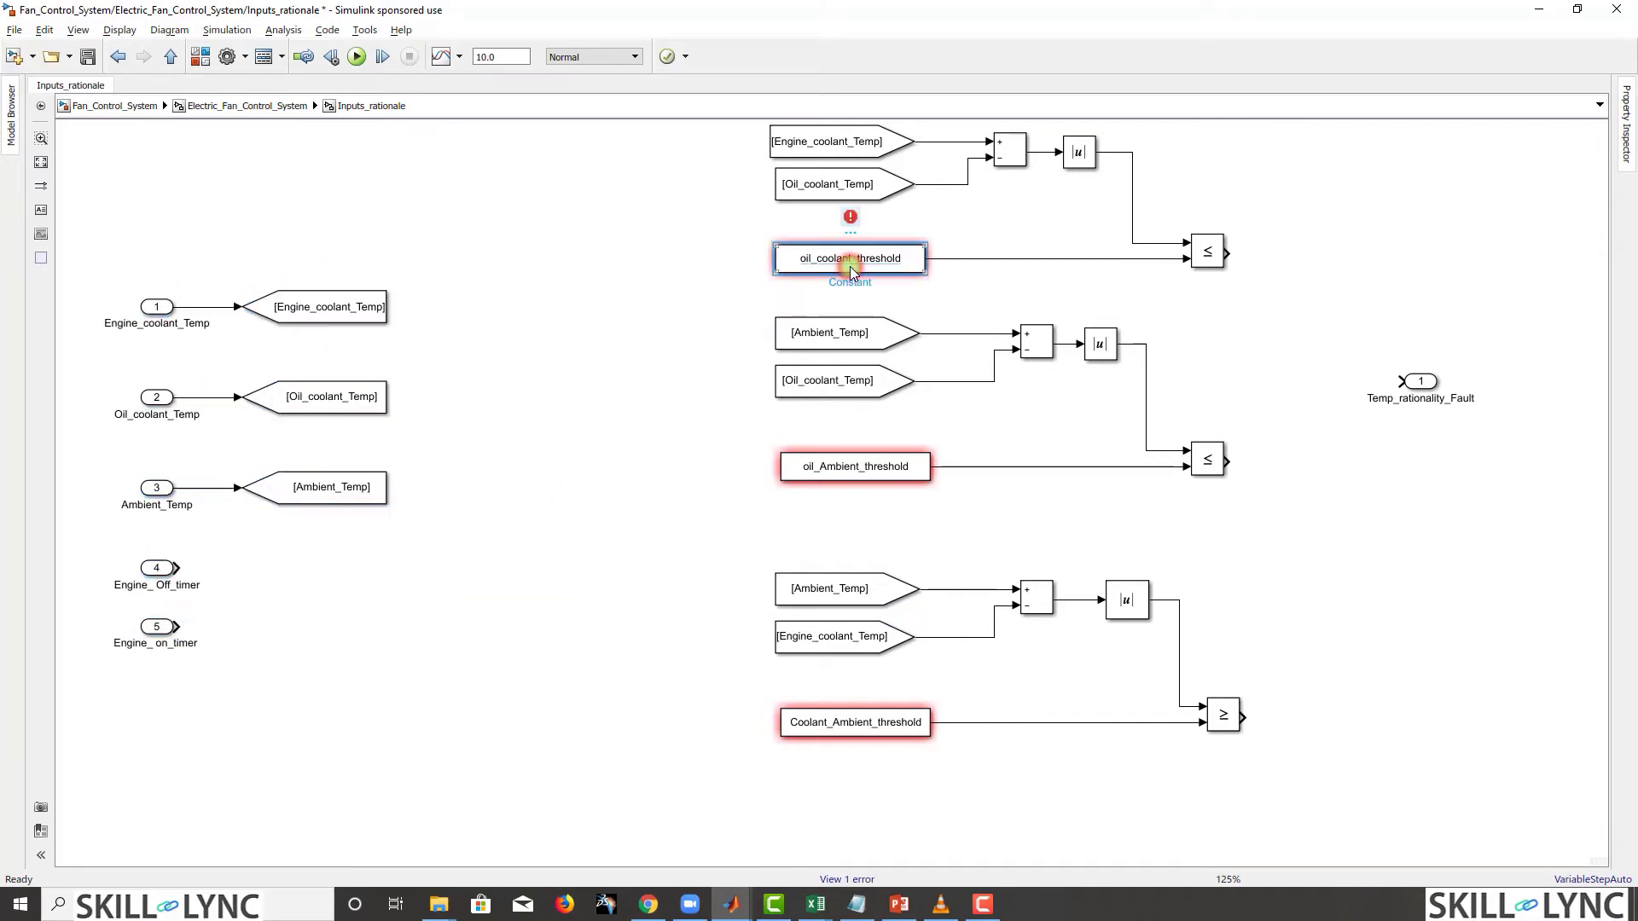
Step: Label the signal line leaving the oil_coolant_threshold constant with the constant's own name, oil_coolant_threshold
{"action": "double_click", "coordinate": [853, 261]}
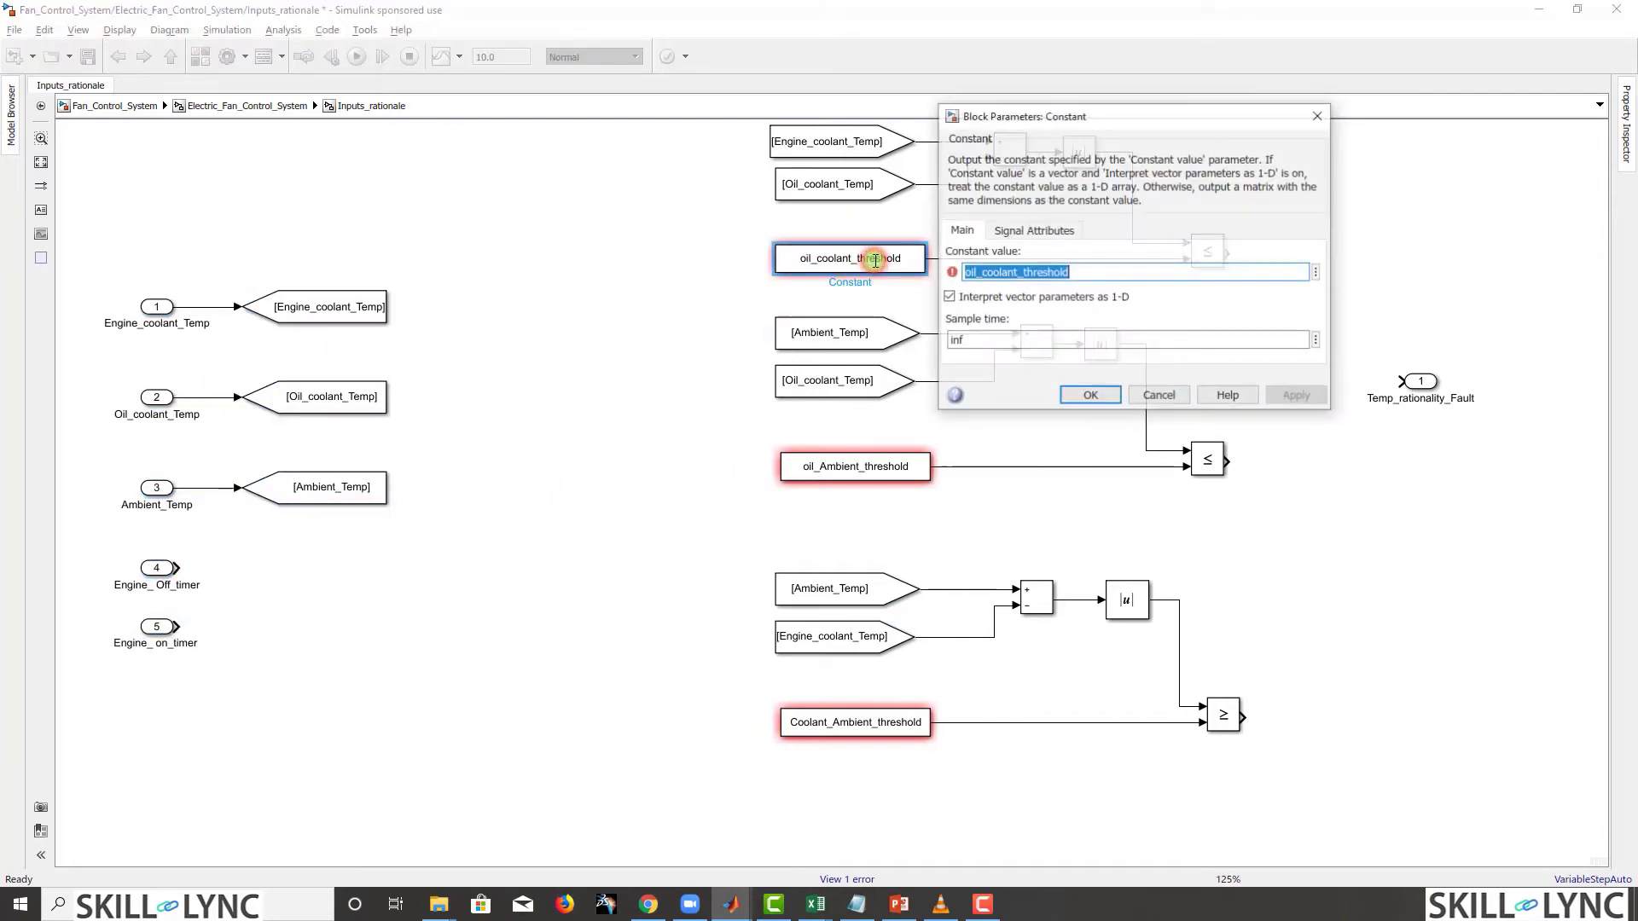
{"action": "key", "text": "Escape"}
{"action": "double_click", "coordinate": [877, 259]}
{"action": "key", "text": "ctrl+c"}
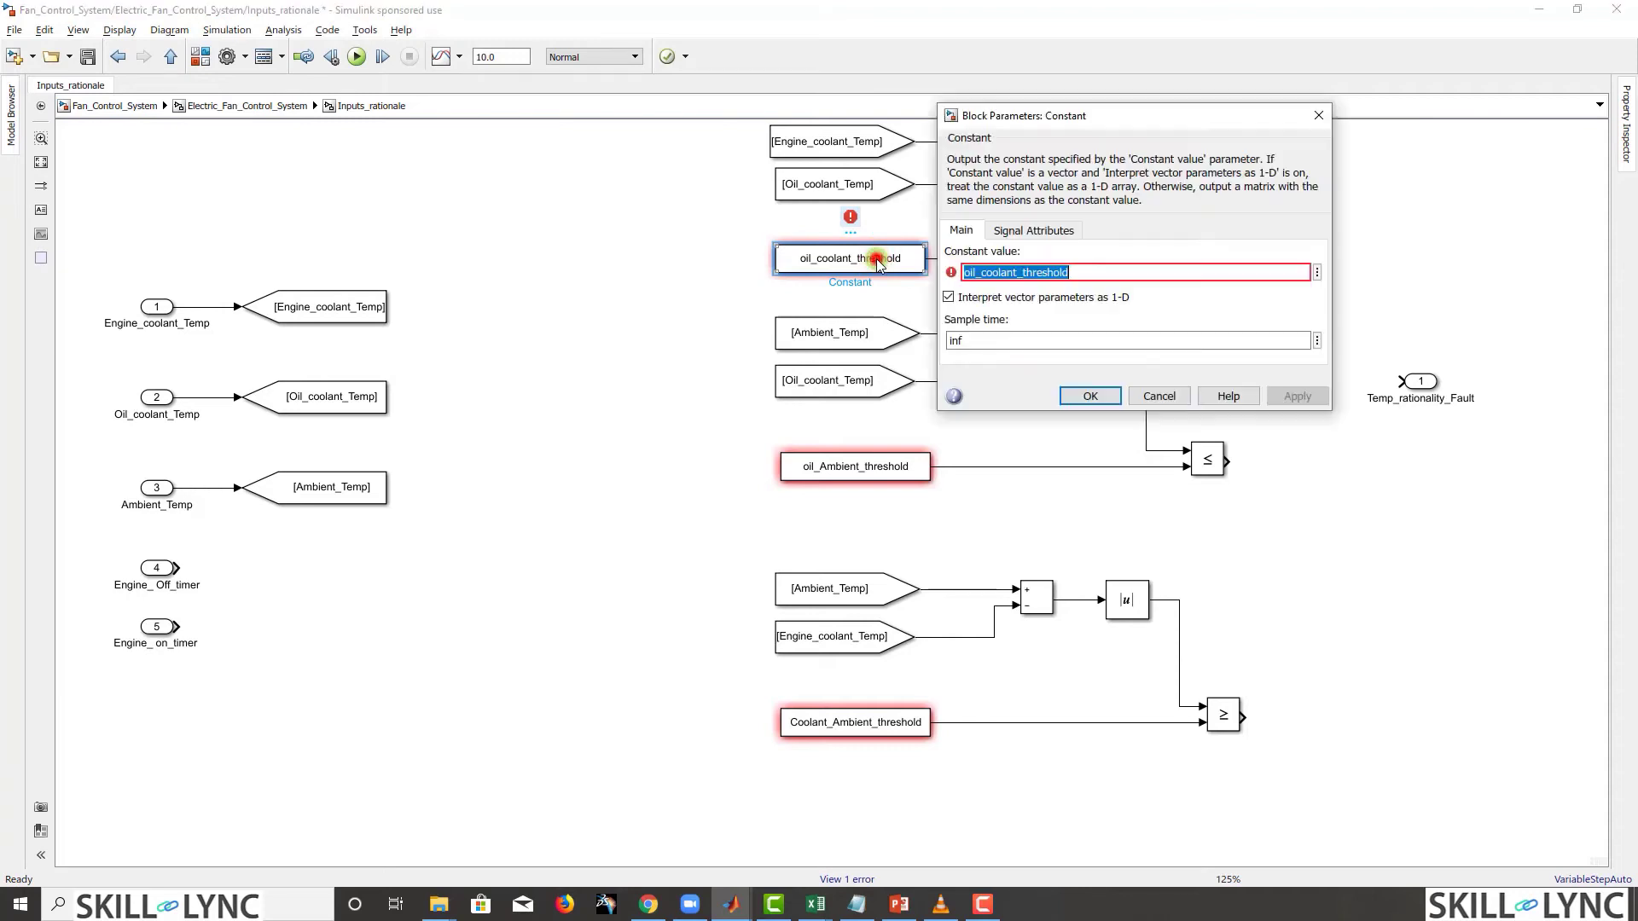
{"action": "left_click", "coordinate": [1093, 397]}
{"action": "double_click", "coordinate": [1048, 259]}
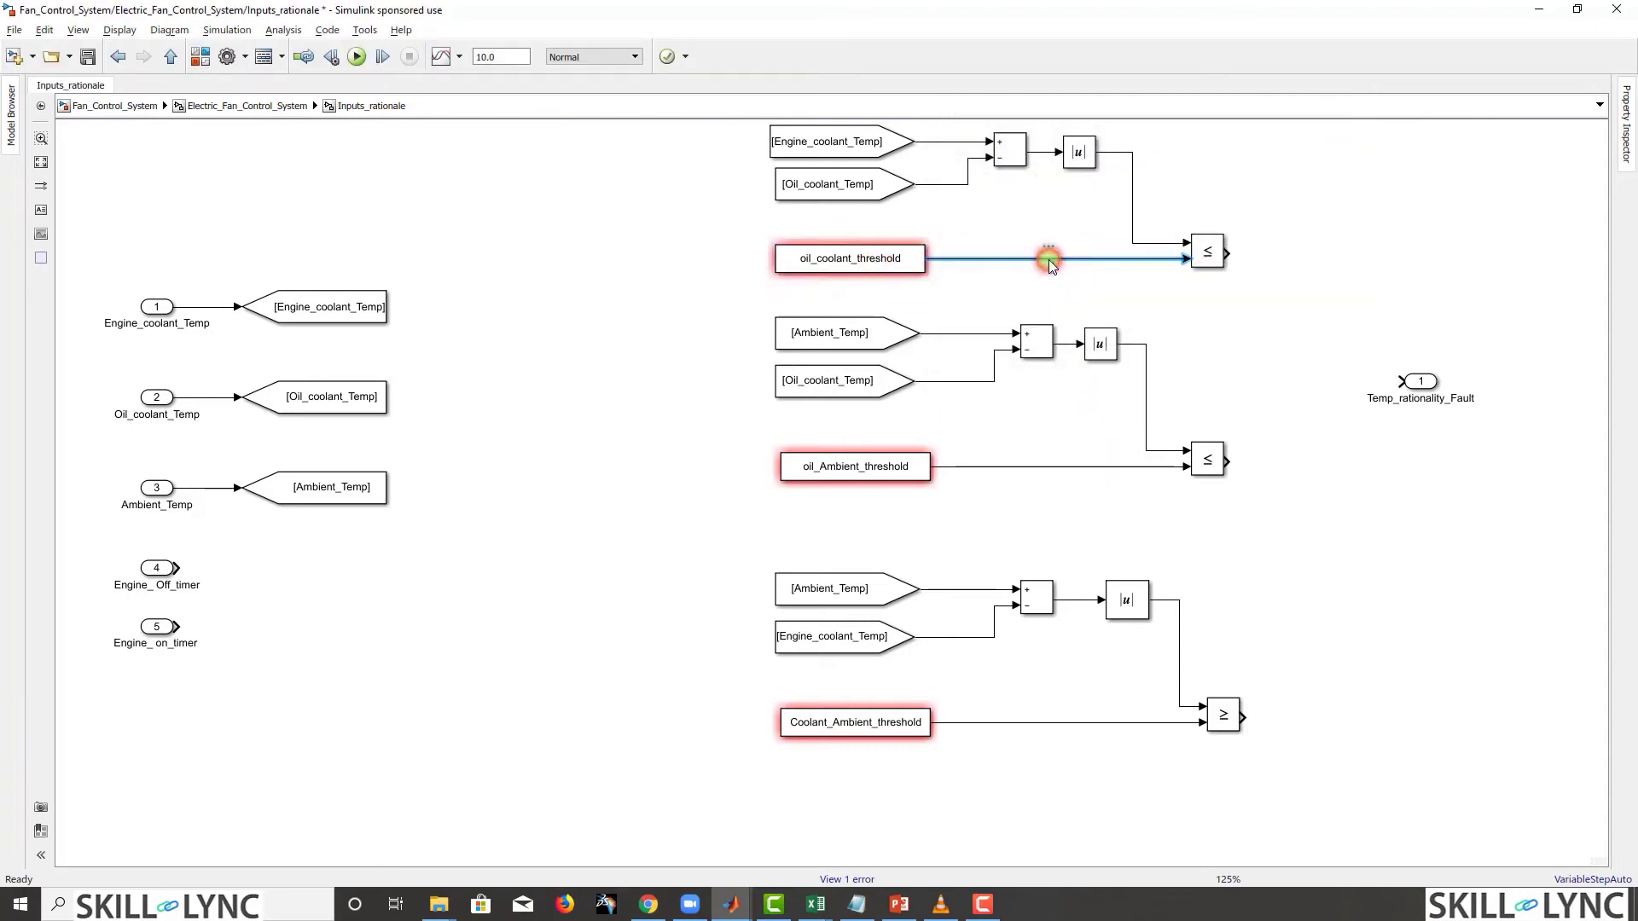
{"action": "key", "text": "ctrl+v"}
{"action": "left_click", "coordinate": [1184, 300]}
Step: Label the signal line leaving the oil_Ambient_threshold constant as oil_Ambient_threshold, copying the name from the constant's value
{"action": "double_click", "coordinate": [872, 473]}
{"action": "key", "text": "ctrl+c"}
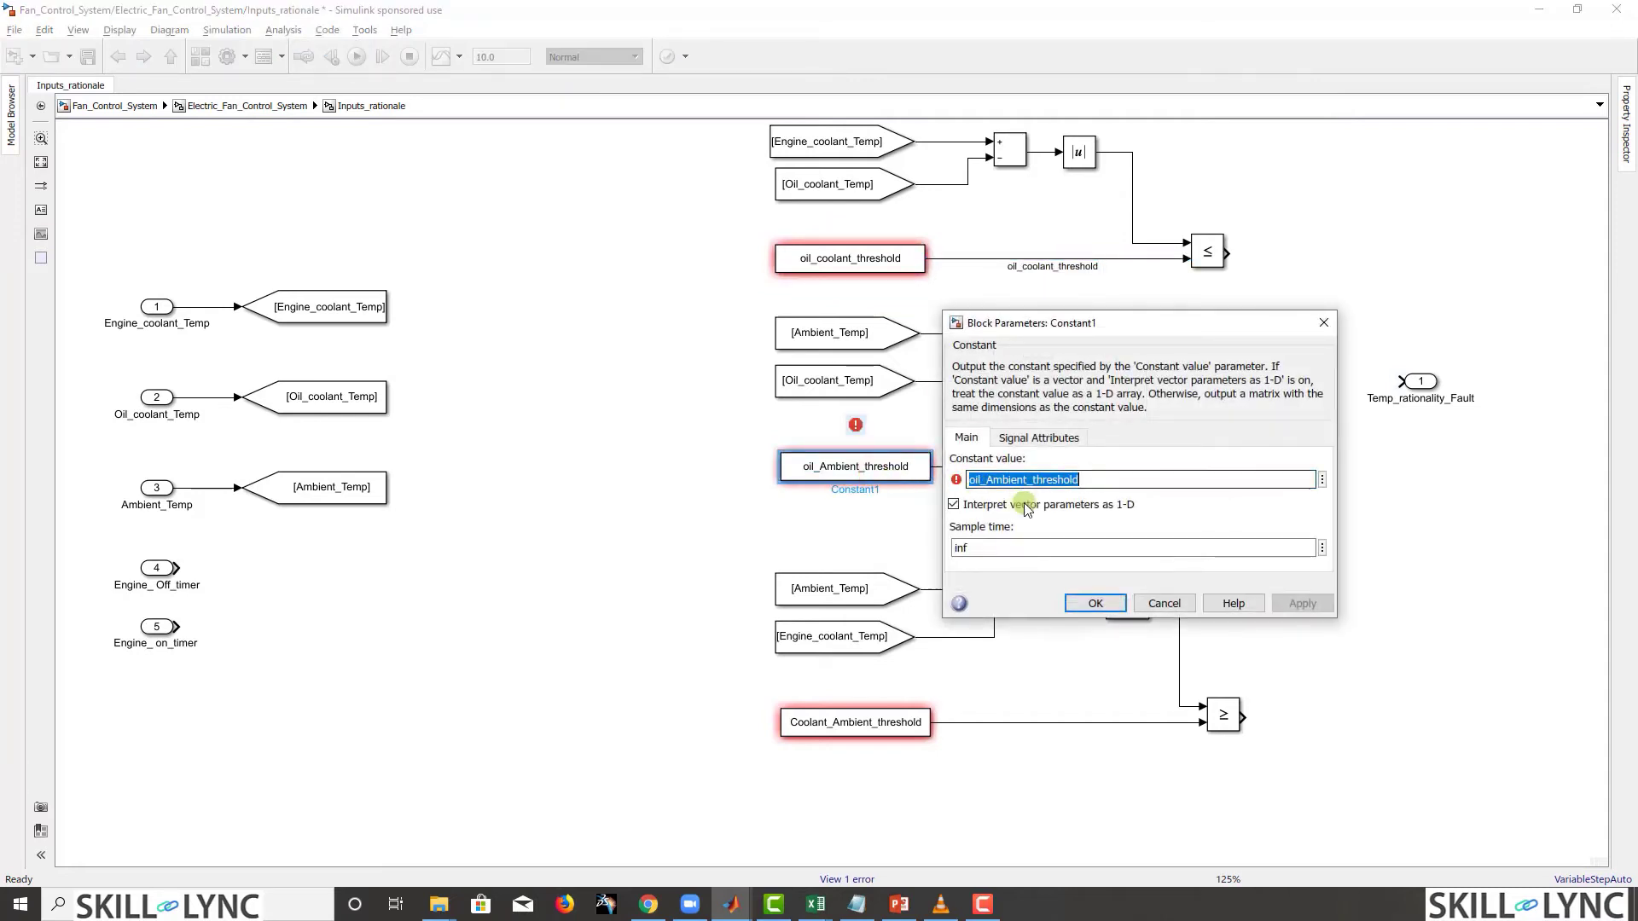
{"action": "left_click", "coordinate": [1095, 604]}
{"action": "left_click", "coordinate": [1047, 467]}
{"action": "double_click", "coordinate": [1048, 467]}
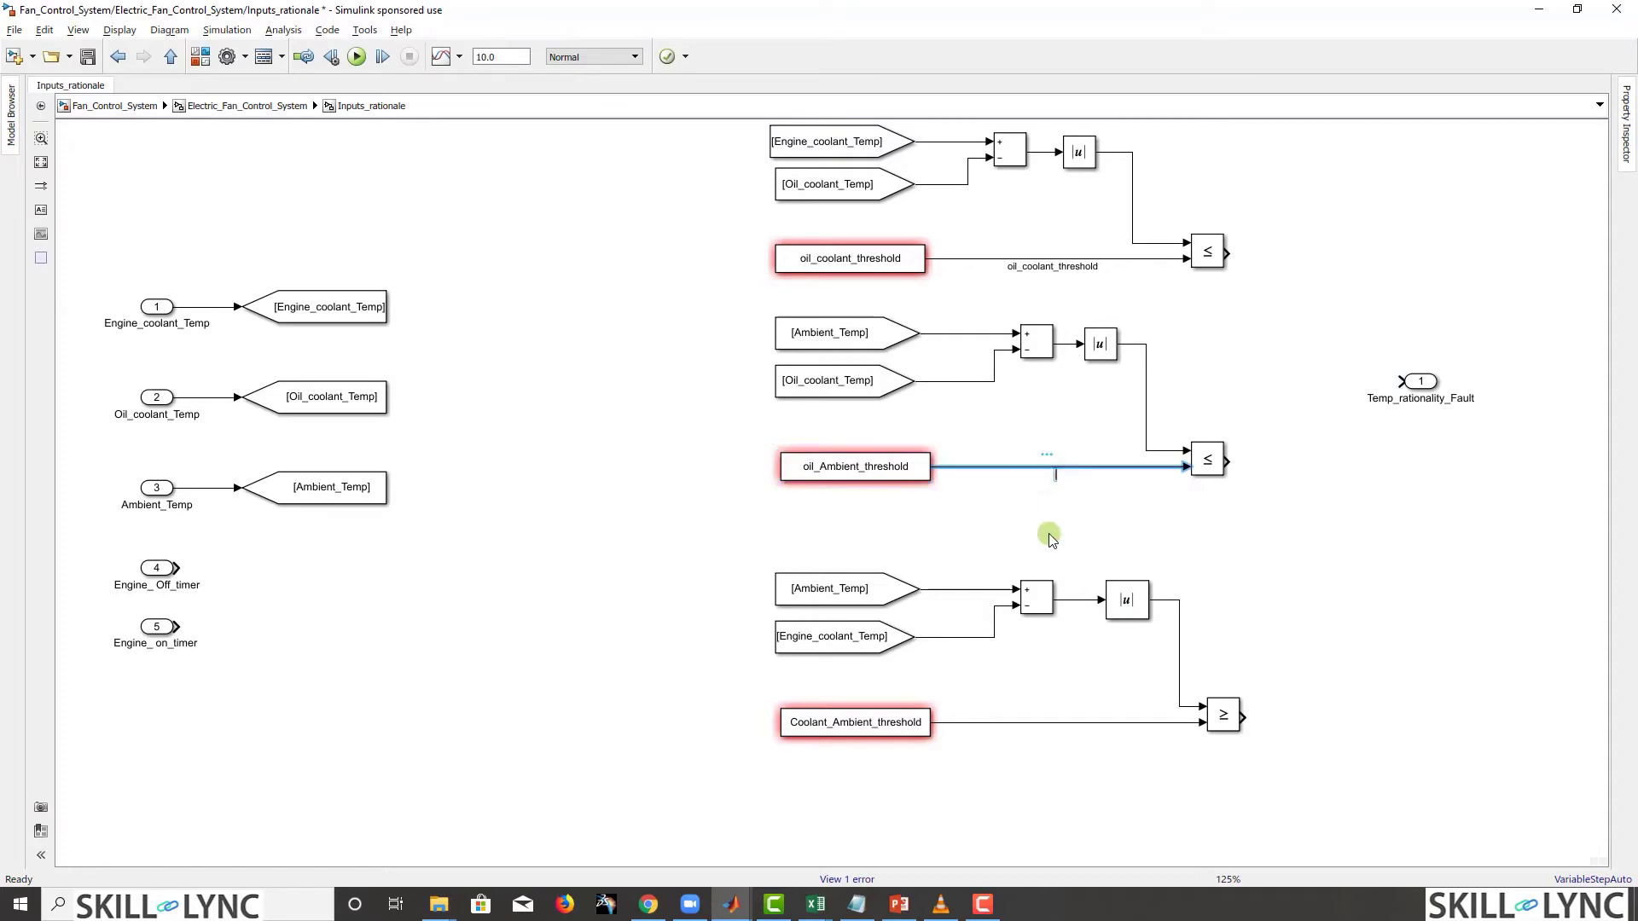
{"action": "key", "text": "ctrl+v"}
{"action": "left_click", "coordinate": [1039, 757]}
Step: Label the signal line leaving the Coolant_Ambient_threshold constant as Coolant_Ambient_threshold, copying the name from the constant's value
{"action": "left_click", "coordinate": [889, 723]}
{"action": "double_click", "coordinate": [889, 723]}
{"action": "key", "text": "ctrl+c"}
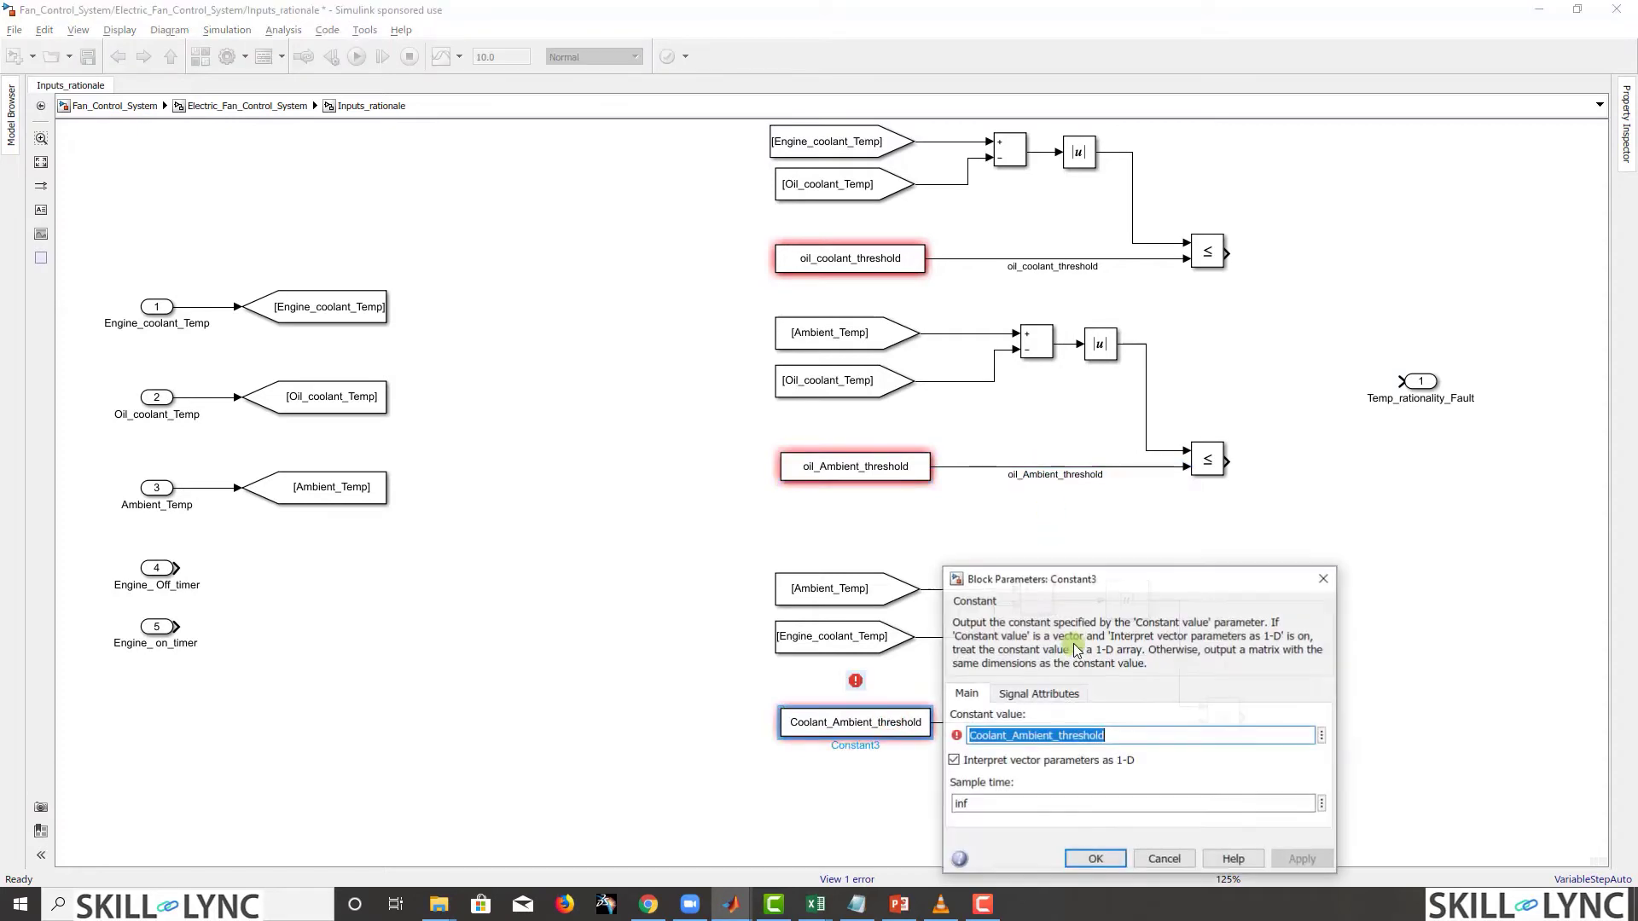
{"action": "left_click", "coordinate": [1096, 861]}
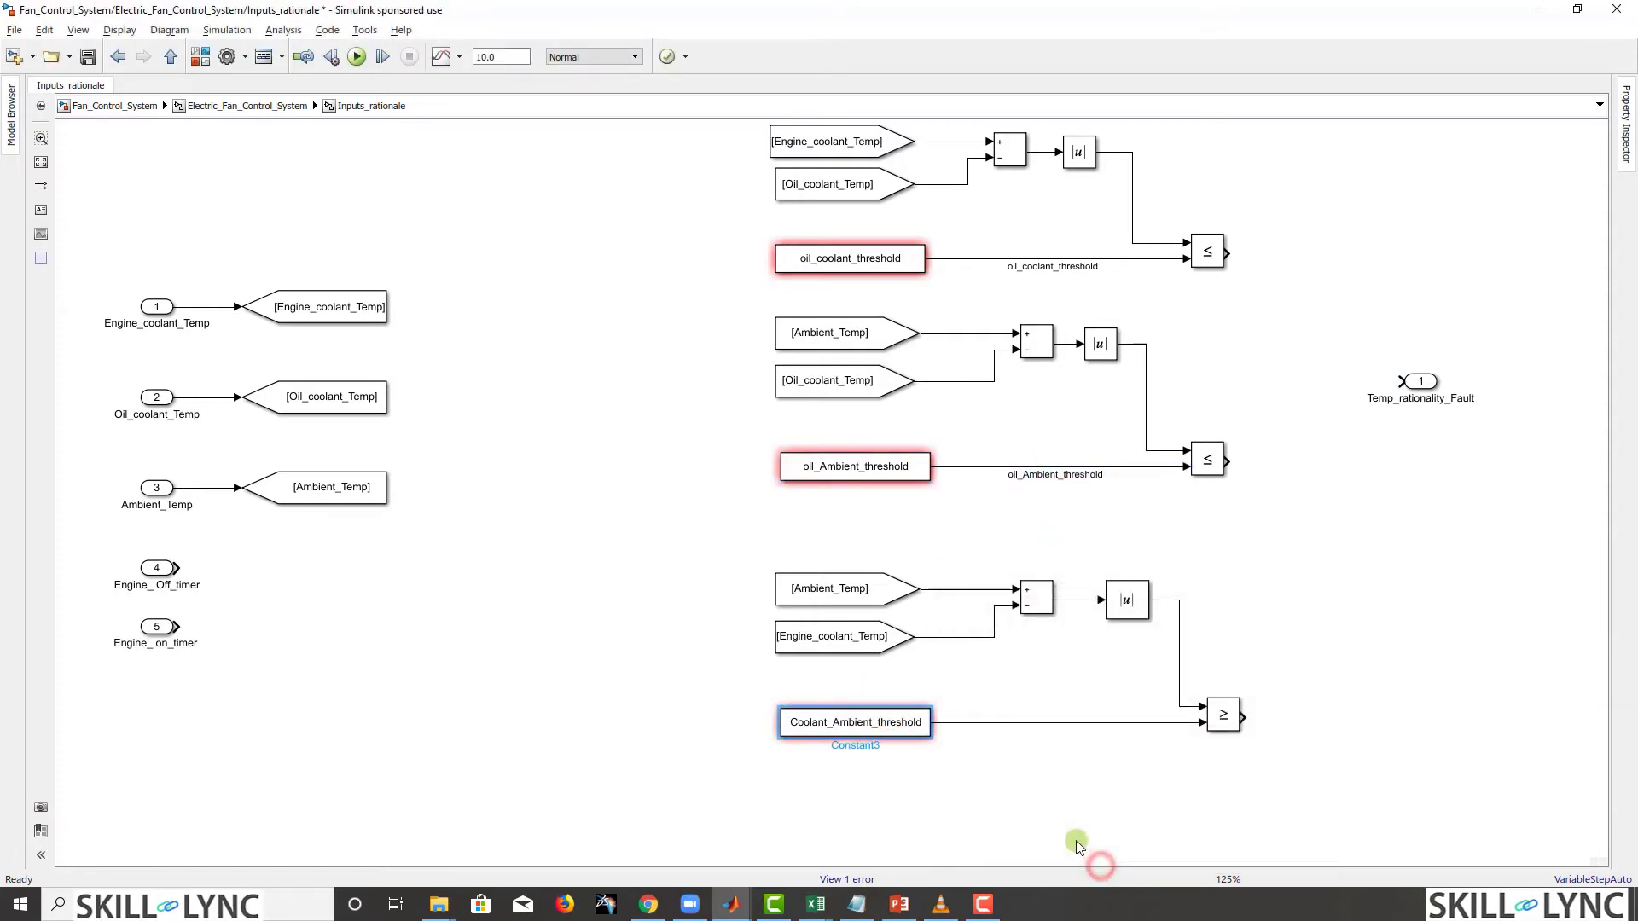
{"action": "double_click", "coordinate": [1072, 722]}
{"action": "key", "text": "ctrl+v"}
{"action": "left_click", "coordinate": [1024, 775]}
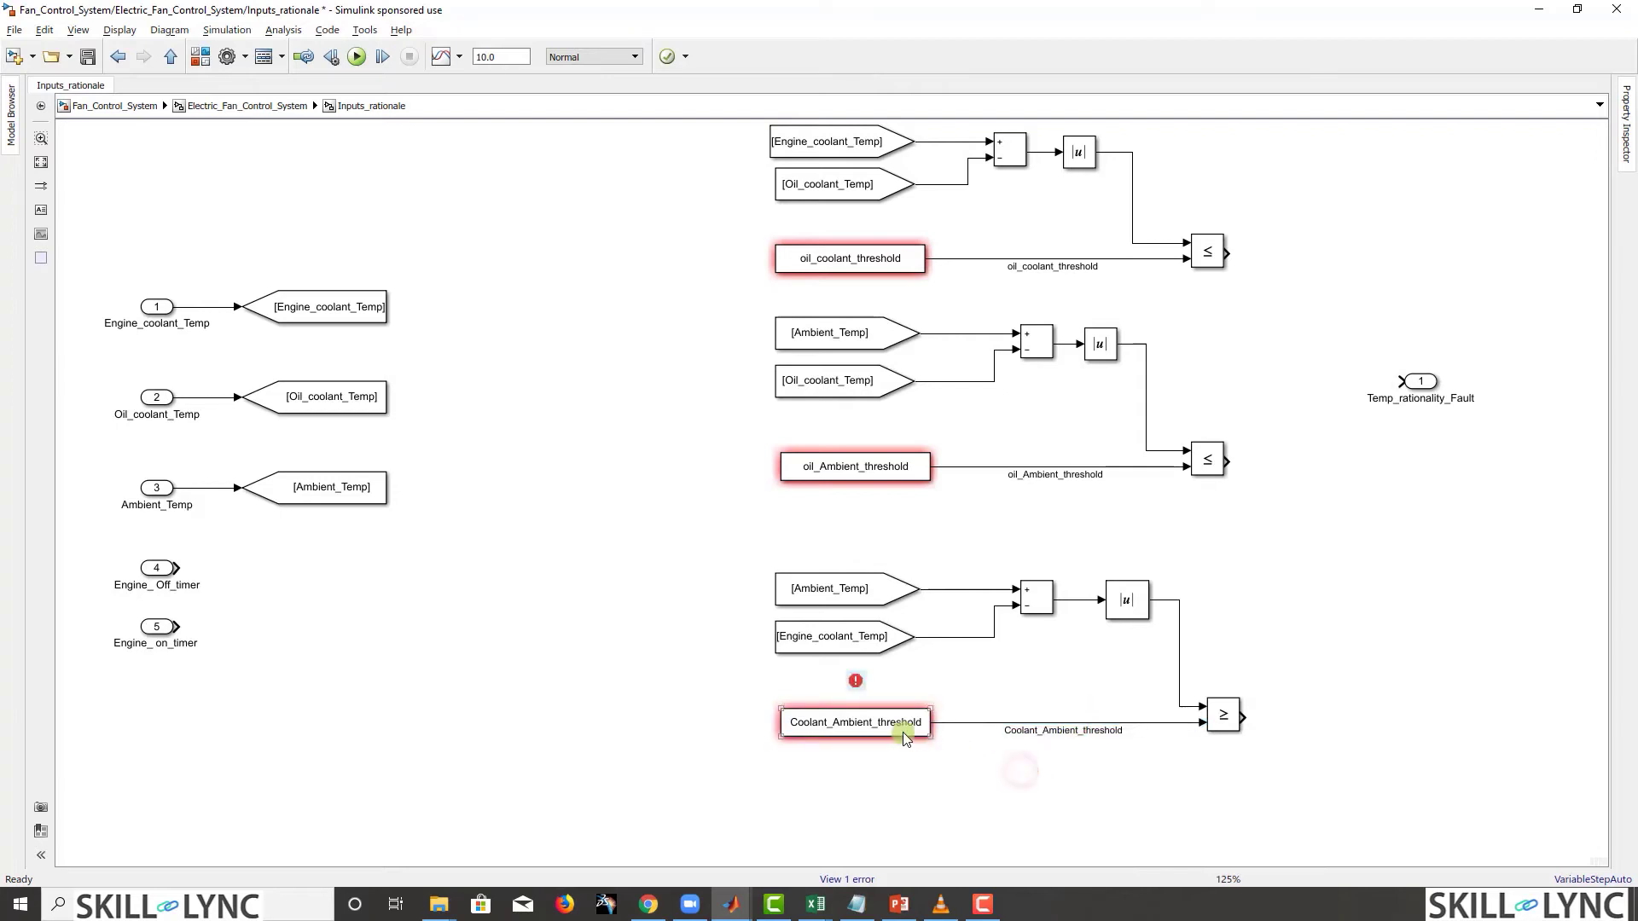
Step: Delete the three threshold constant blocks, leaving their labelled signal lines attached to the relational operators
{"action": "left_click", "coordinate": [902, 730]}
{"action": "key", "text": "Delete"}
{"action": "left_click", "coordinate": [904, 469]}
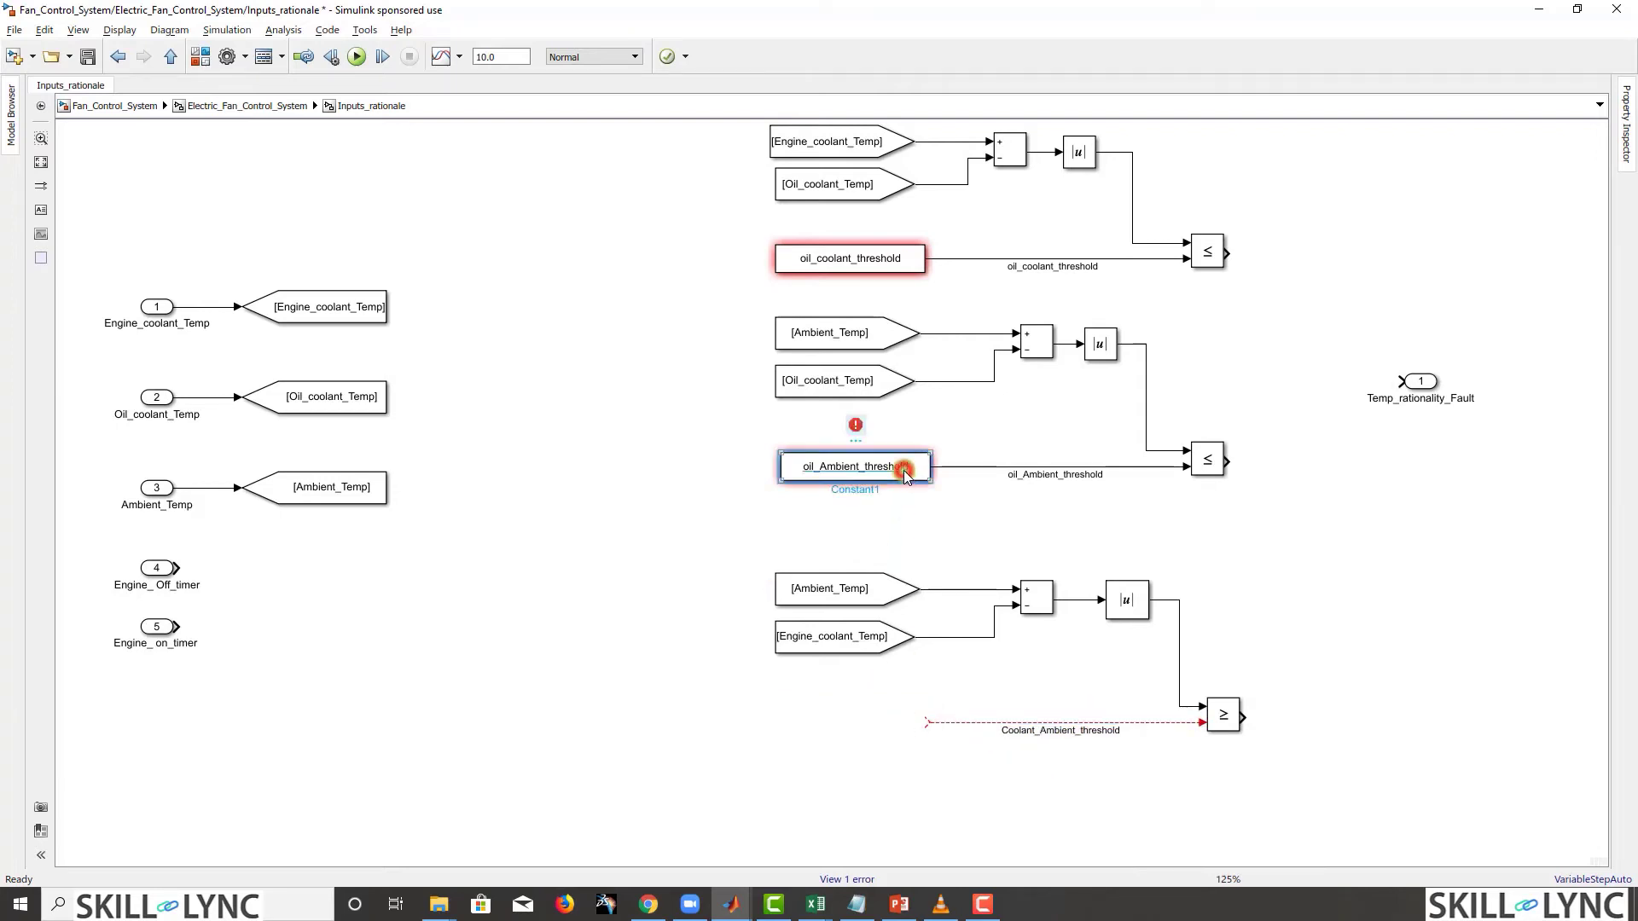
{"action": "key", "text": "Delete"}
{"action": "left_click", "coordinate": [873, 268]}
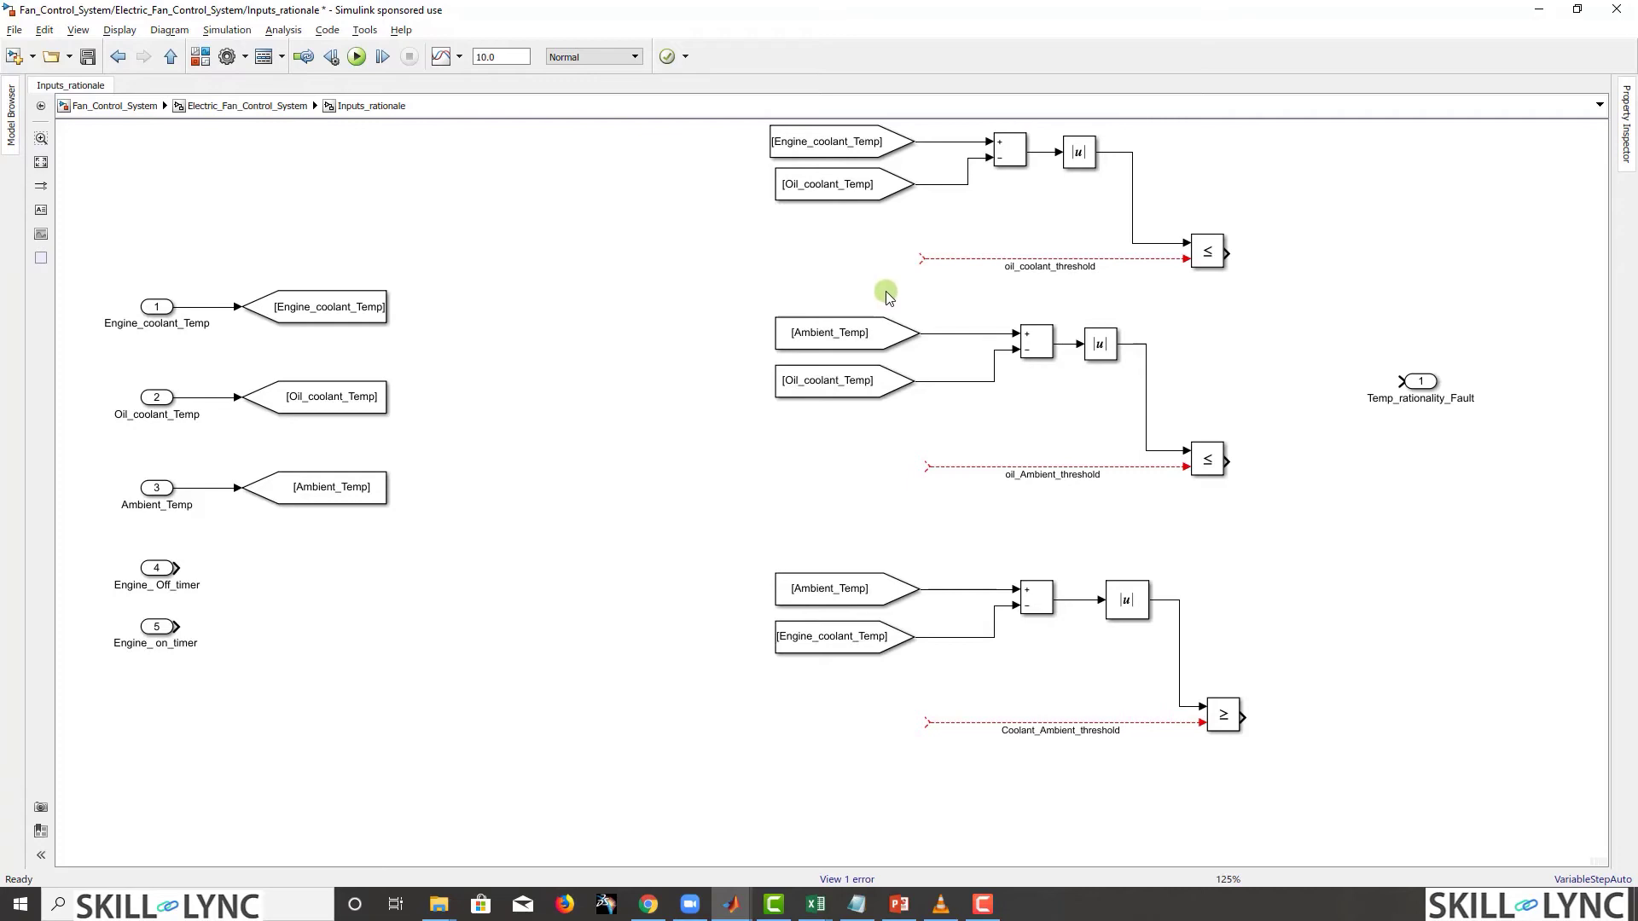
{"action": "left_click_drag", "start_coordinate": [760, 128], "coordinate": [1373, 805]}
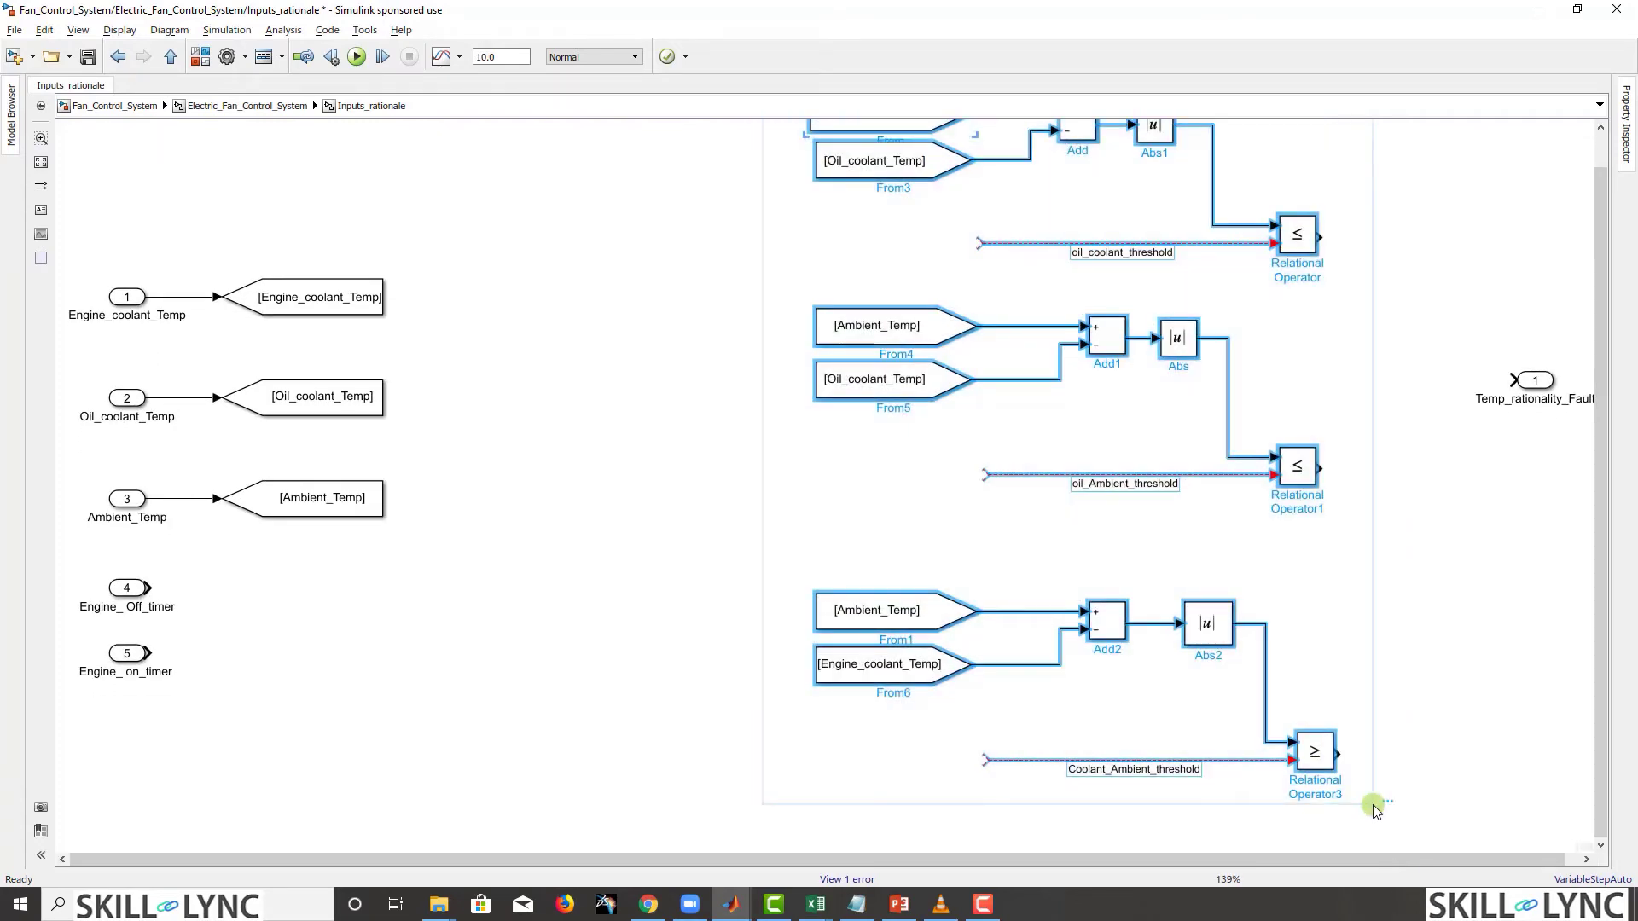
{"action": "left_click", "coordinate": [1325, 761]}
{"action": "right_click", "coordinate": [1326, 765]}
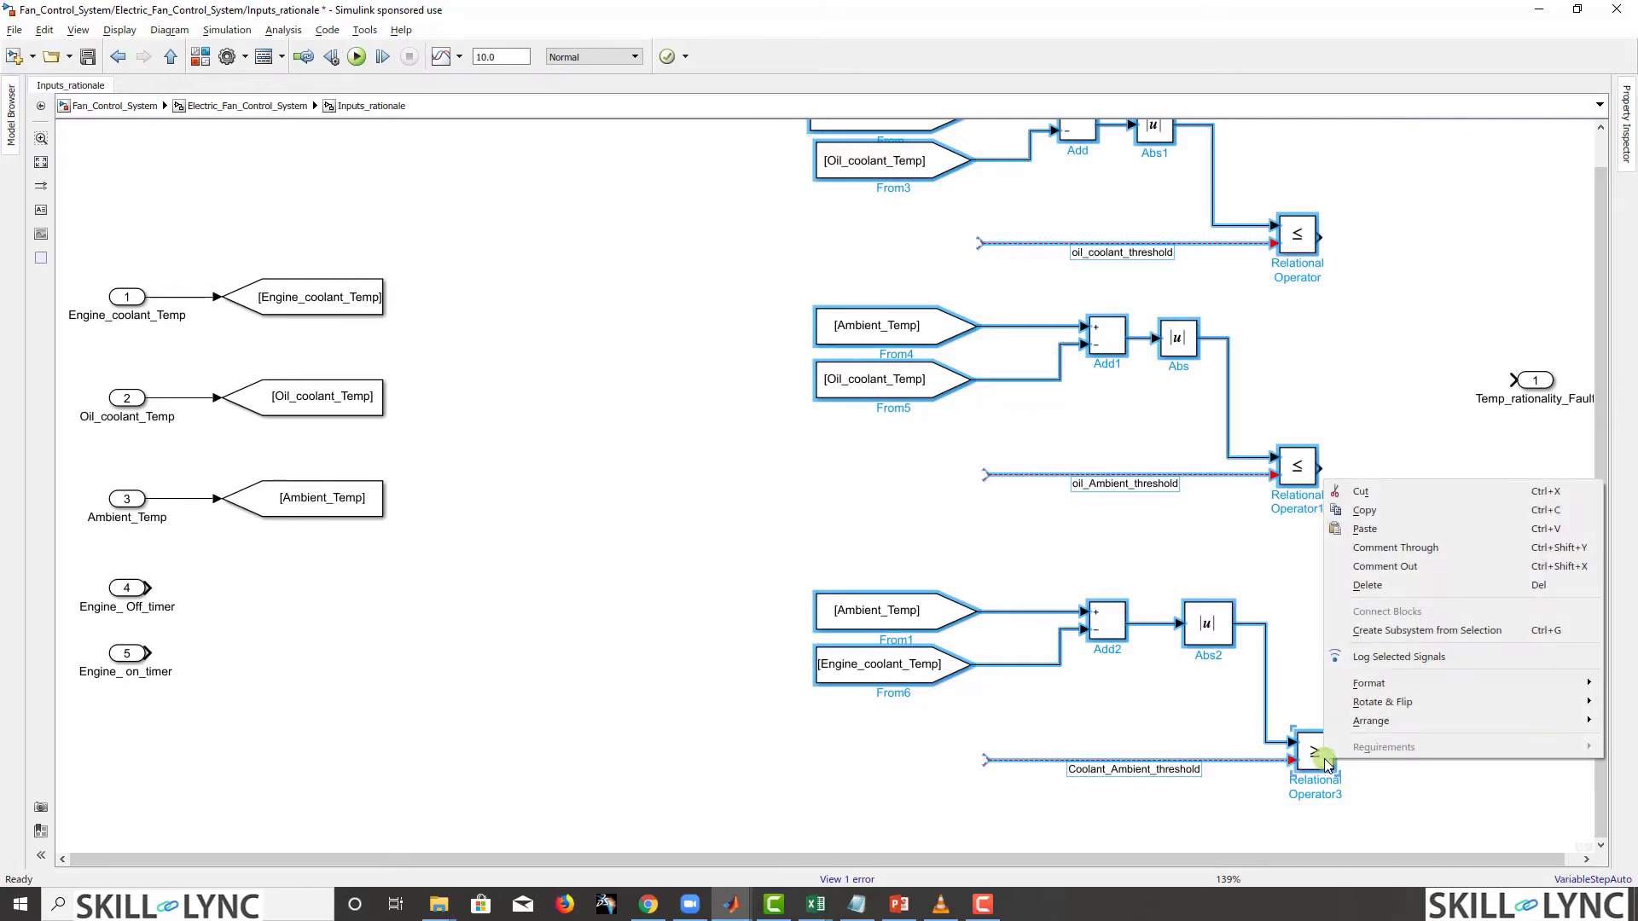
{"action": "left_click", "coordinate": [1194, 520]}
{"action": "right_click", "coordinate": [1194, 520]}
{"action": "left_click", "coordinate": [1406, 785]}
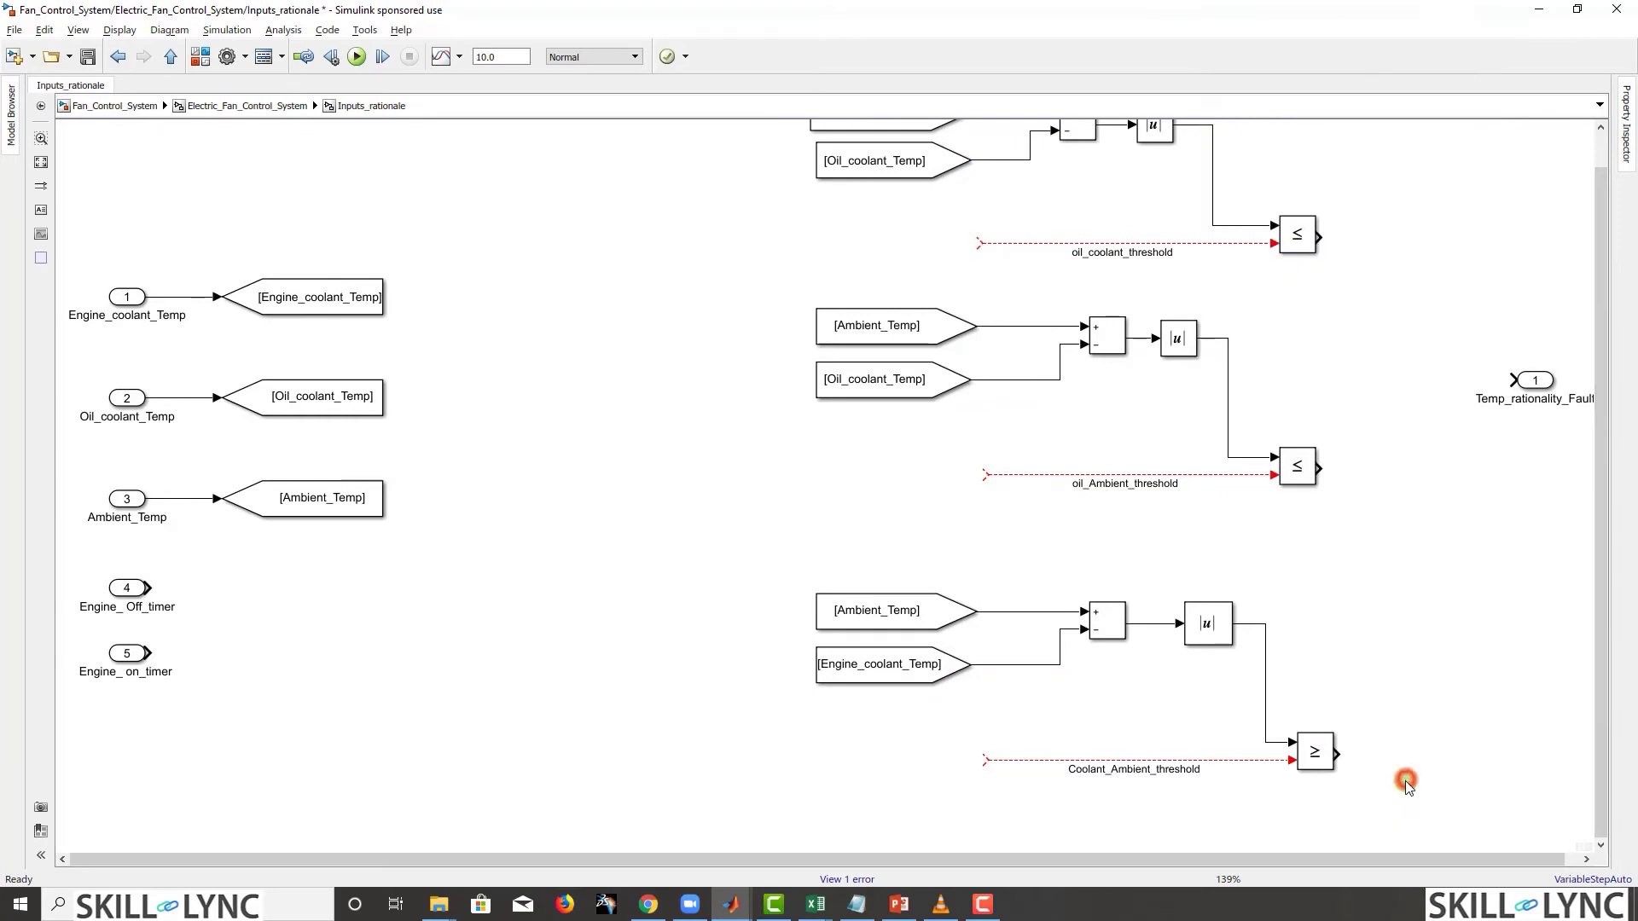
Step: Create a subsystem from all three temperature comparison chains, including their From blocks, threshold lines and relational operators
{"action": "scroll", "coordinate": [1130, 578], "scroll_direction": "up", "scroll_amount": 1}
{"action": "left_click_drag", "start_coordinate": [725, 126], "coordinate": [1377, 819]}
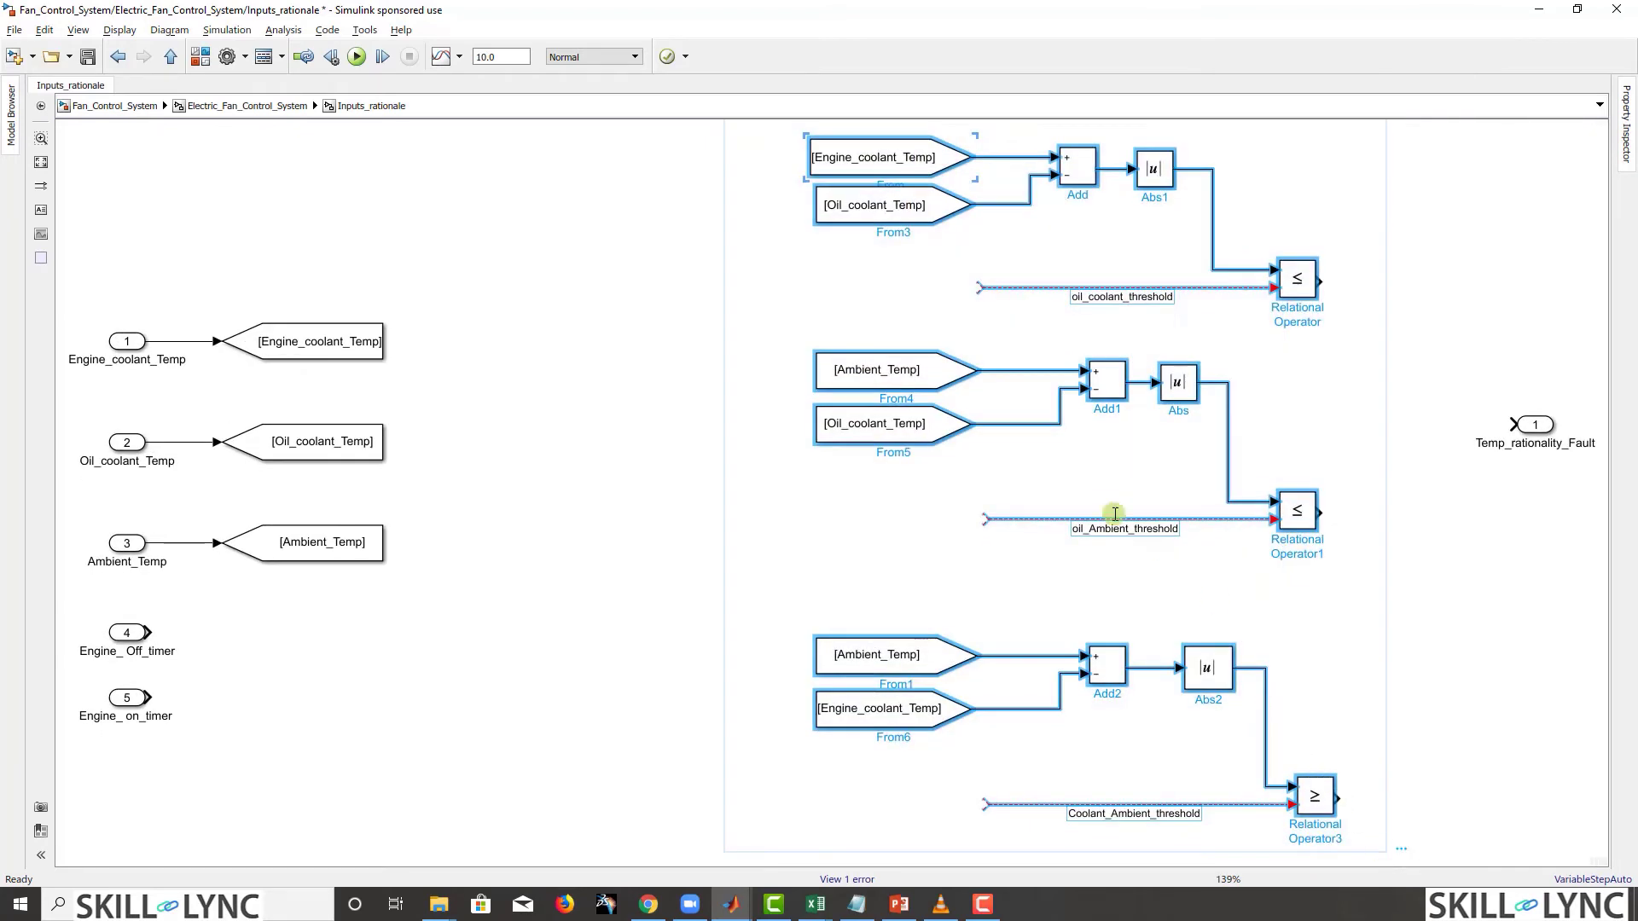
{"action": "left_click", "coordinate": [891, 390]}
{"action": "right_click", "coordinate": [888, 383]}
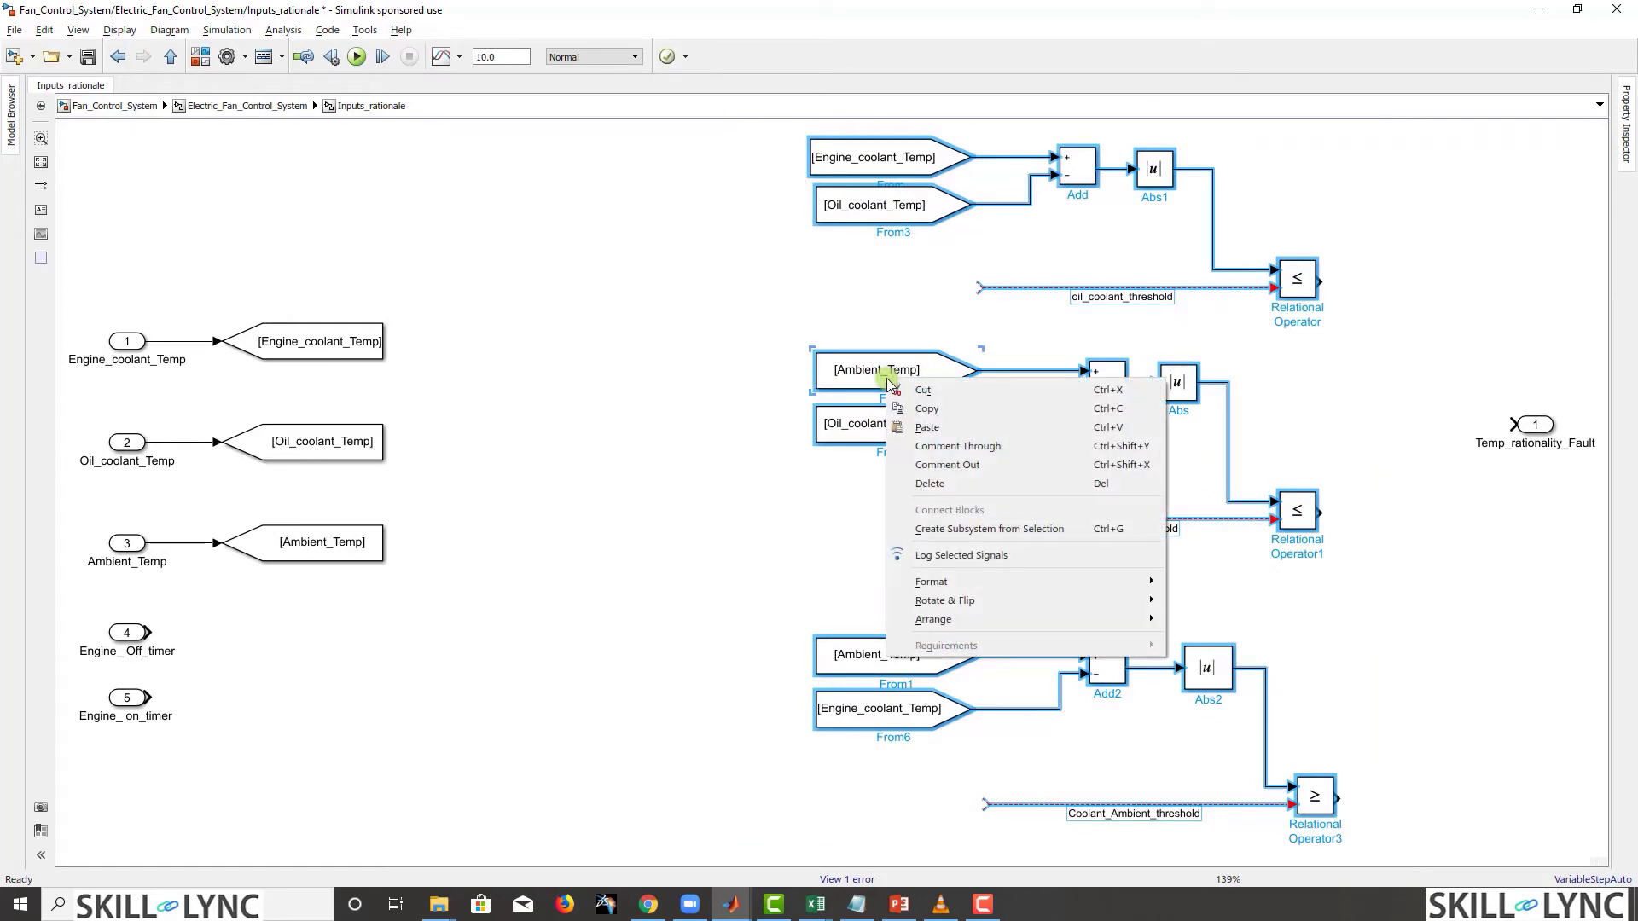
{"action": "left_click", "coordinate": [986, 529]}
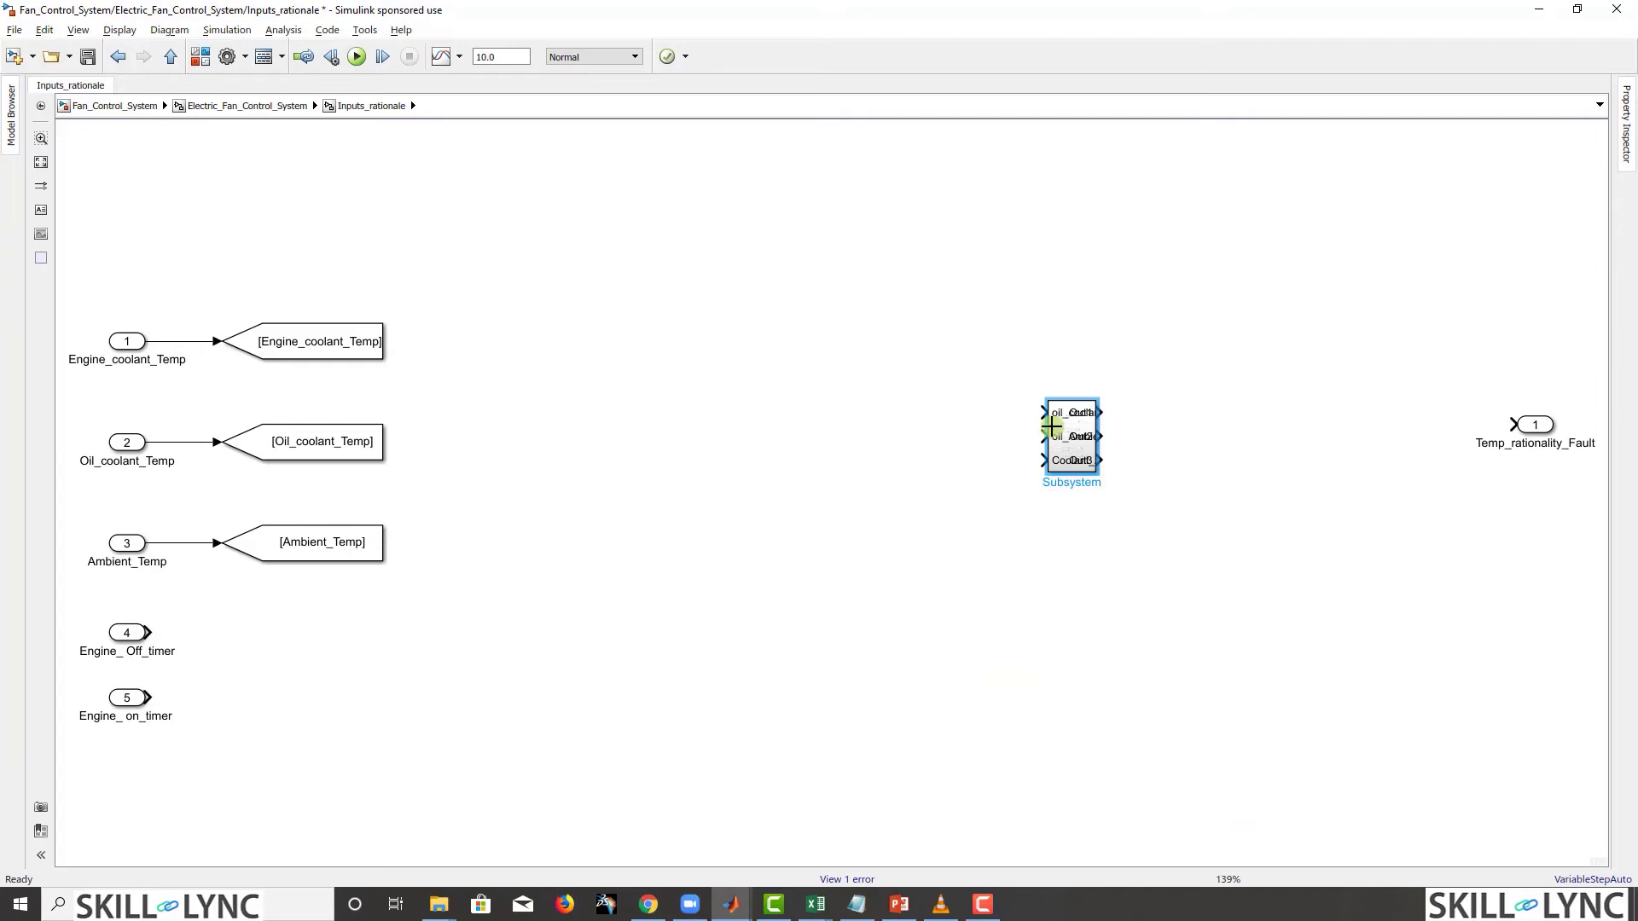
Step: Enlarge the new subsystem block so its port names are readable and name it Core
{"action": "left_click_drag", "start_coordinate": [1051, 424], "coordinate": [839, 198]}
{"action": "double_click", "coordinate": [969, 484]}
{"action": "type", "text": "Core"}
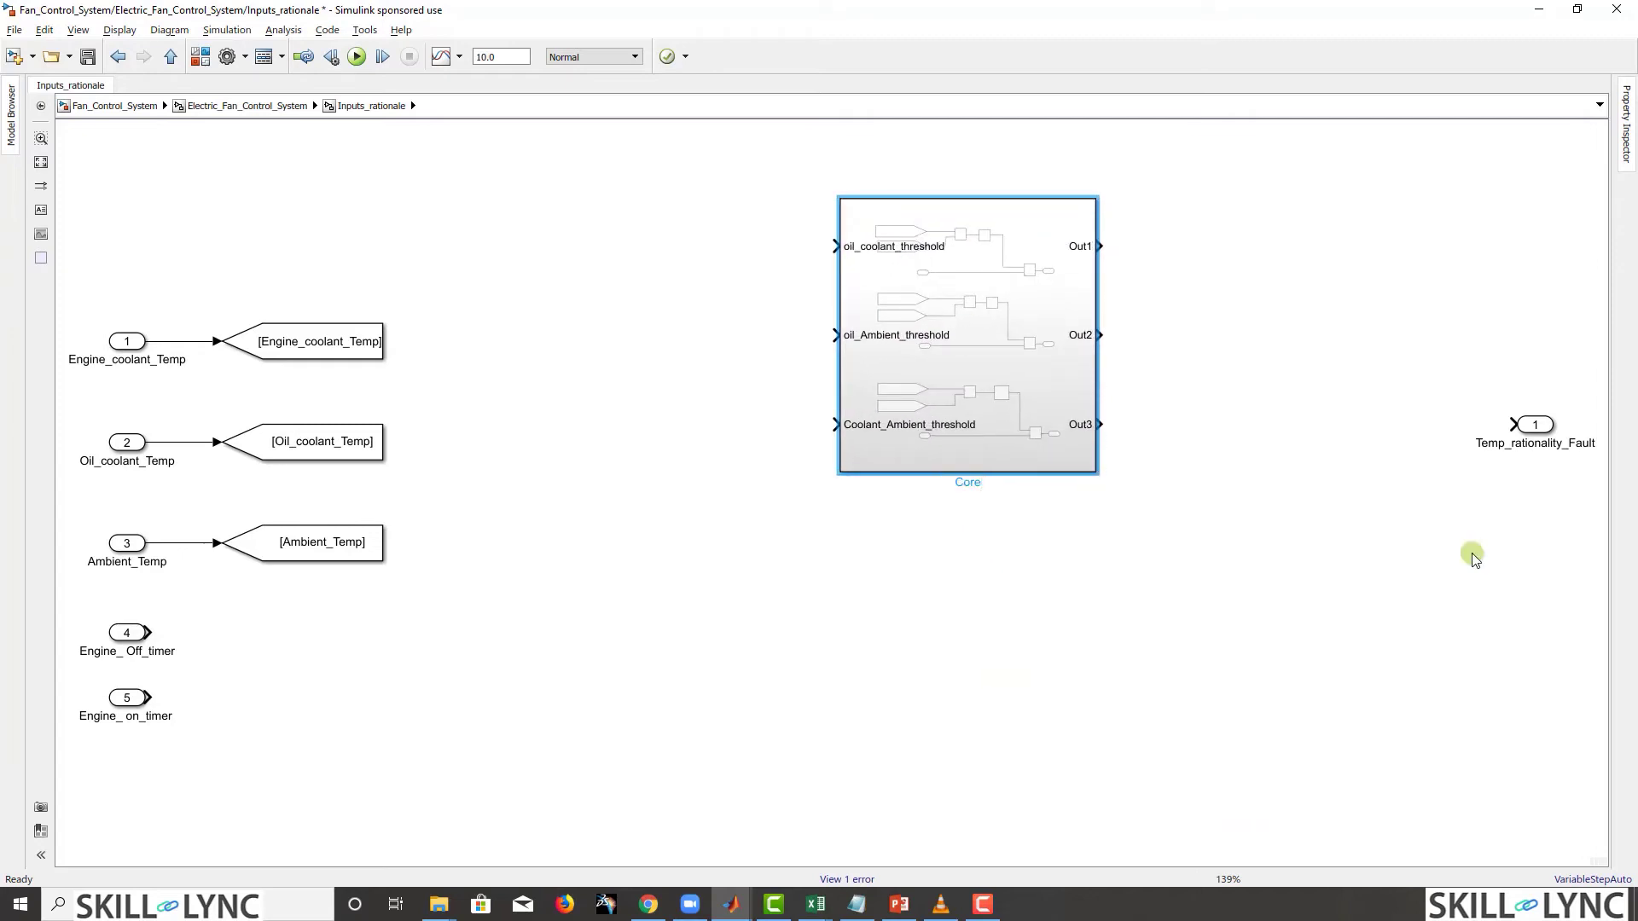
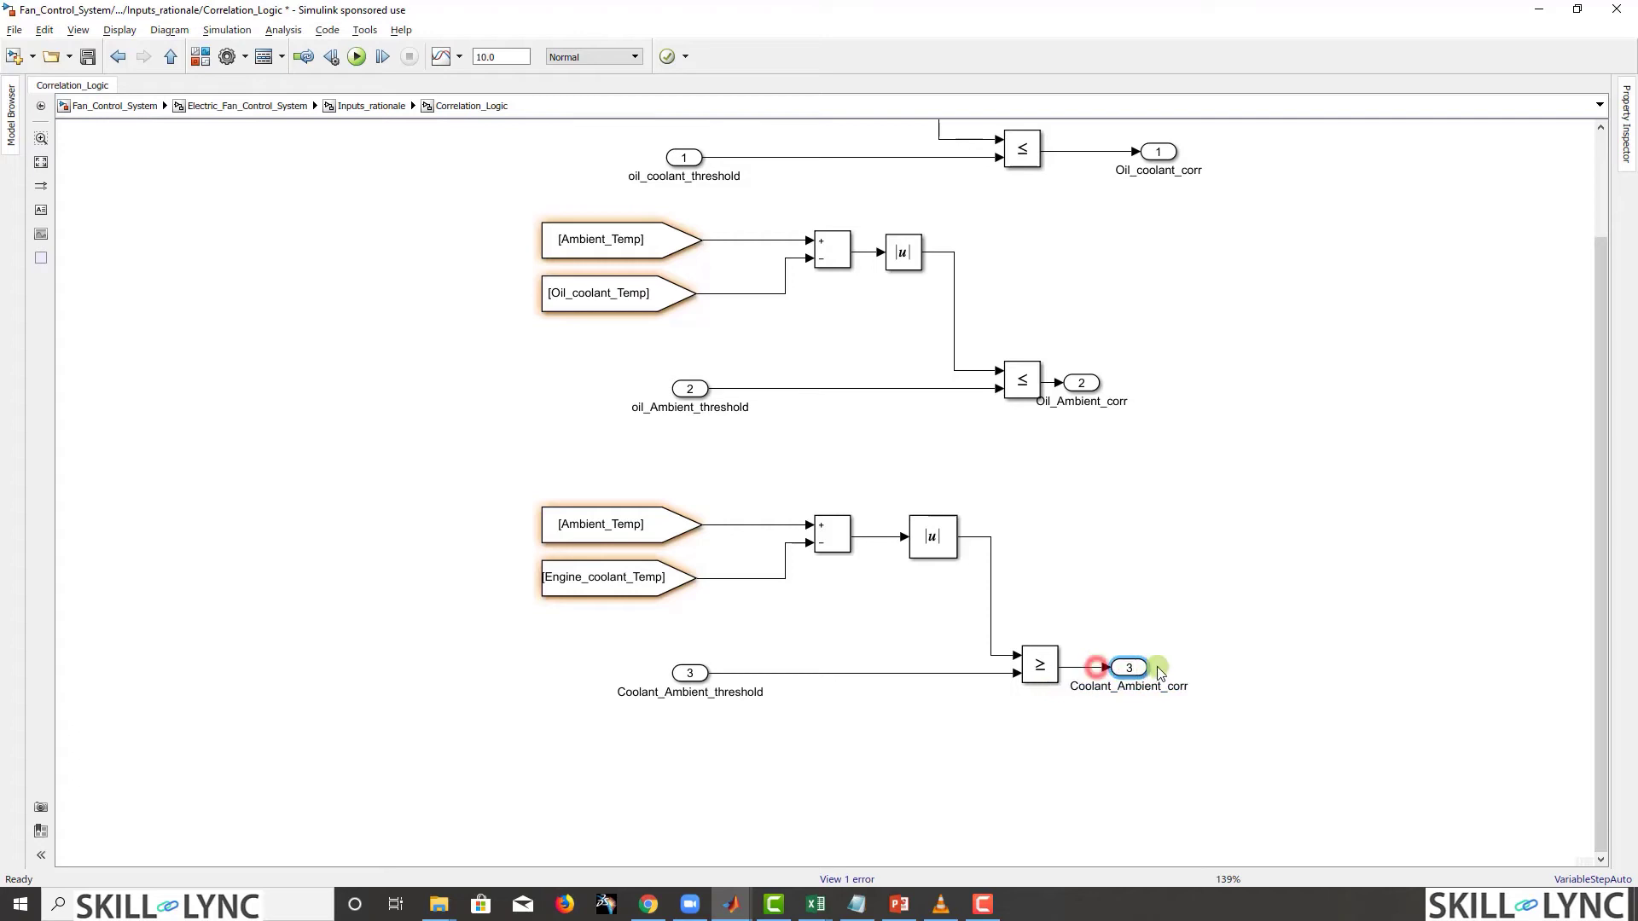
Step: Line up the Oil_Ambient_corr and Coolant_Ambient_corr outports vertically with the Oil_coolant_corr outport inside Correlation_Logic
{"action": "left_click", "coordinate": [1083, 385]}
{"action": "left_click_drag", "start_coordinate": [1085, 391], "coordinate": [1161, 390]}
{"action": "left_click_drag", "start_coordinate": [1181, 668], "coordinate": [1160, 668]}
{"action": "left_click", "coordinate": [1295, 643]}
{"action": "key", "text": "space"}
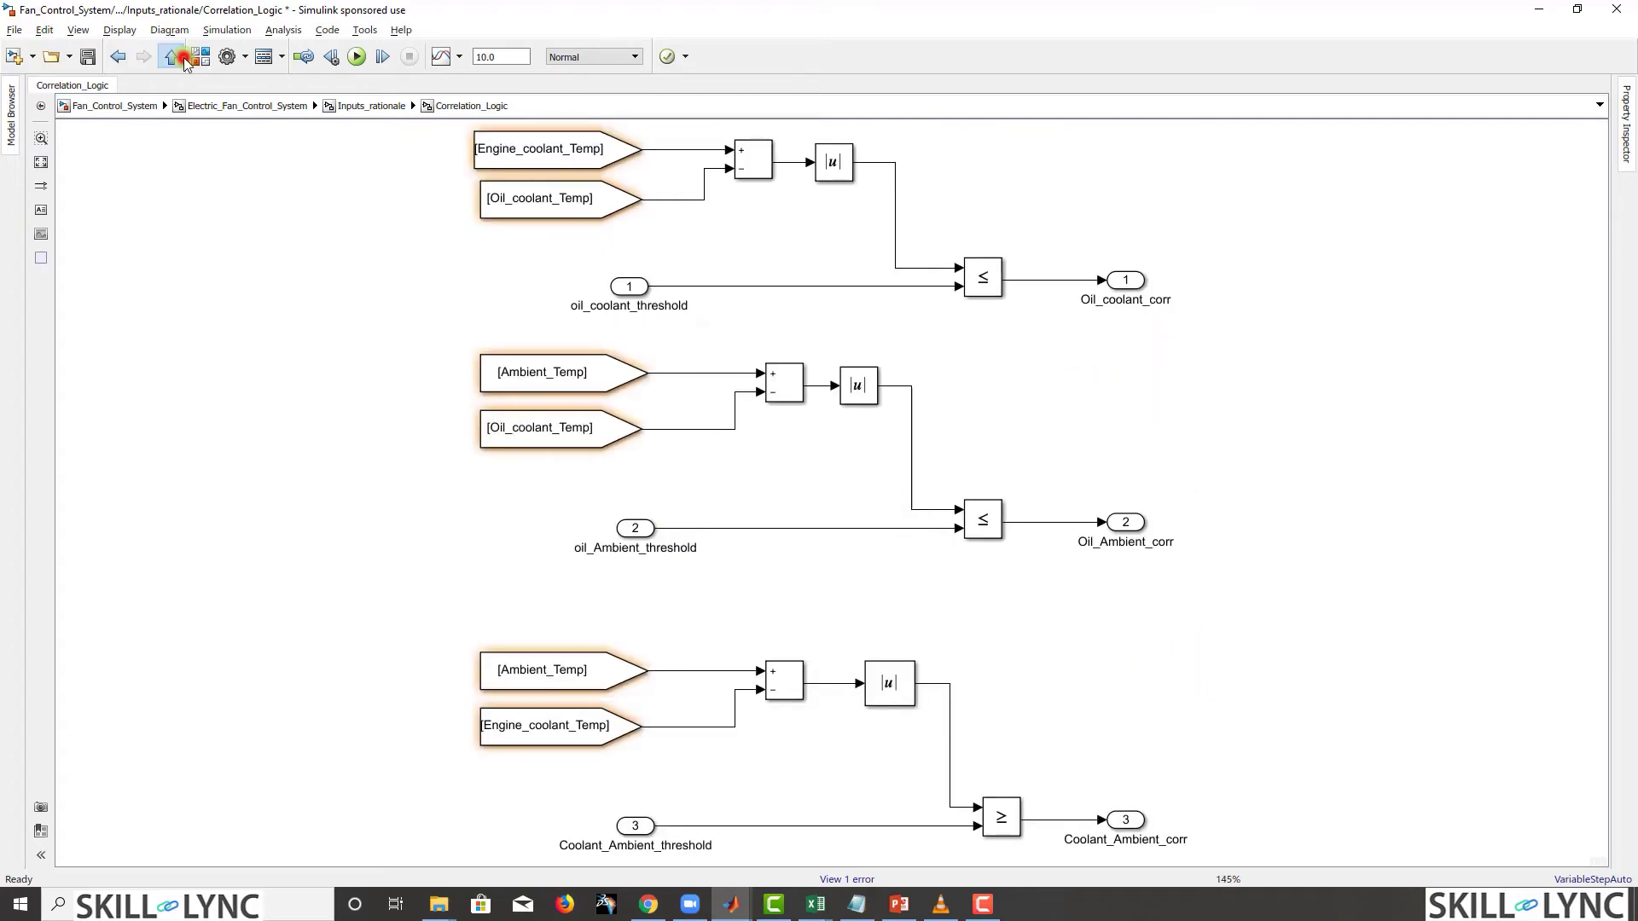
Step: Return to the Inputs_rationale level and move the Correlation_Logic block lower, level with the temperature inports
{"action": "key", "text": "Escape"}
{"action": "left_click", "coordinate": [977, 280]}
{"action": "left_click_drag", "start_coordinate": [976, 278], "coordinate": [980, 339]}
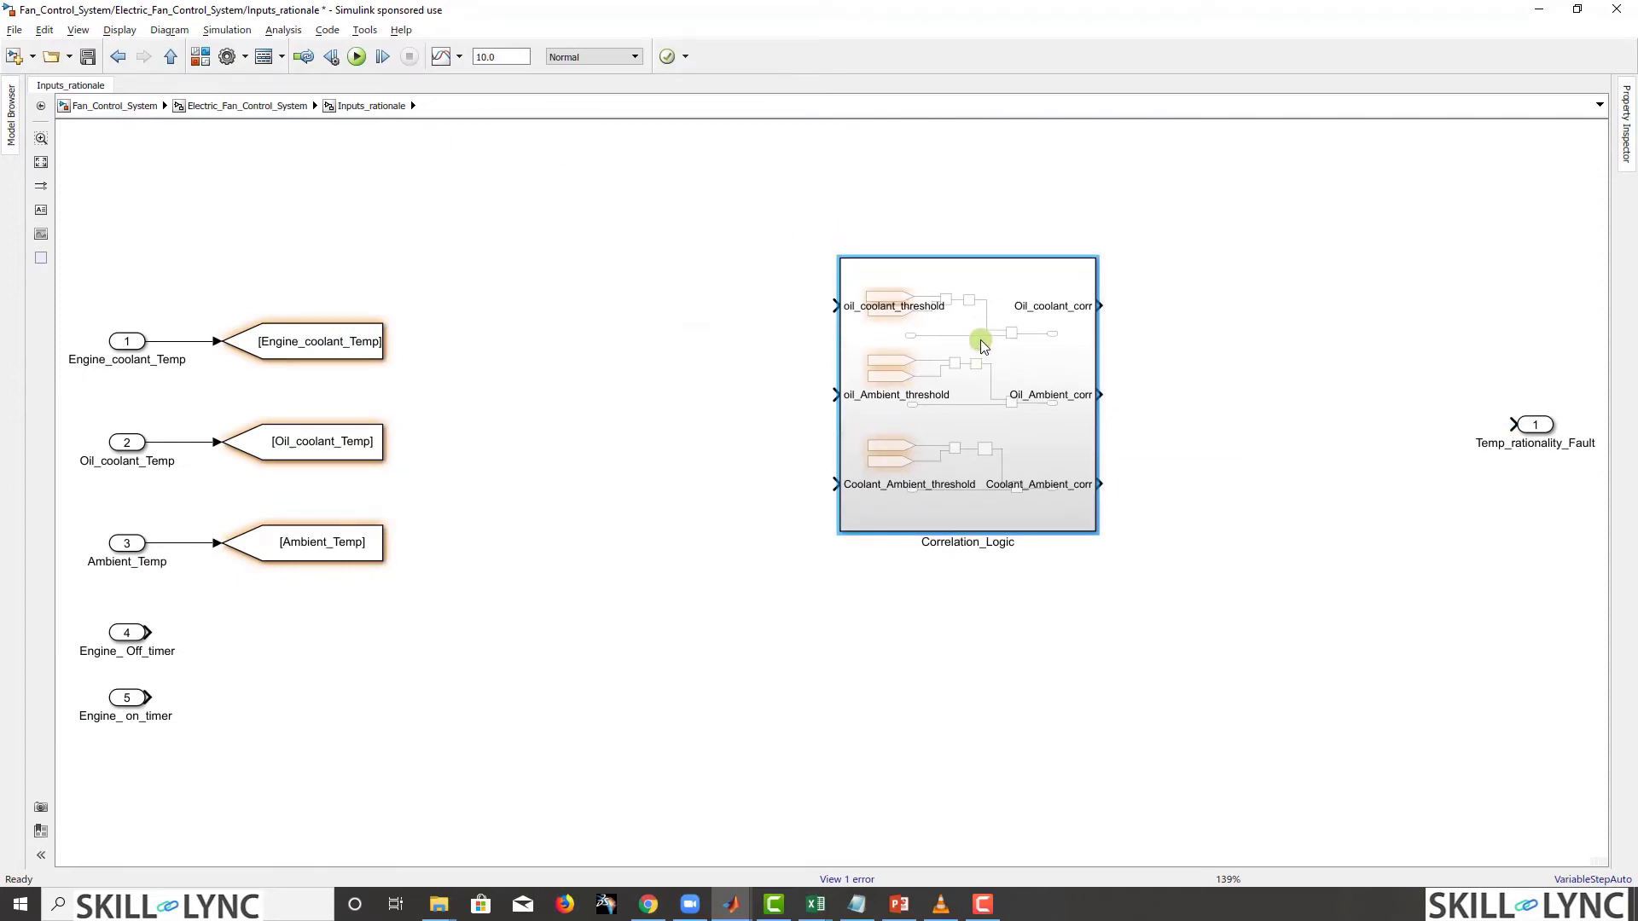
{"action": "left_click_drag", "start_coordinate": [934, 373], "coordinate": [908, 425]}
{"action": "left_click", "coordinate": [874, 342]}
Step: Try deleting the six From blocks inside the Correlation_Logic subsystem and undo the deletion
{"action": "left_click", "coordinate": [368, 352]}
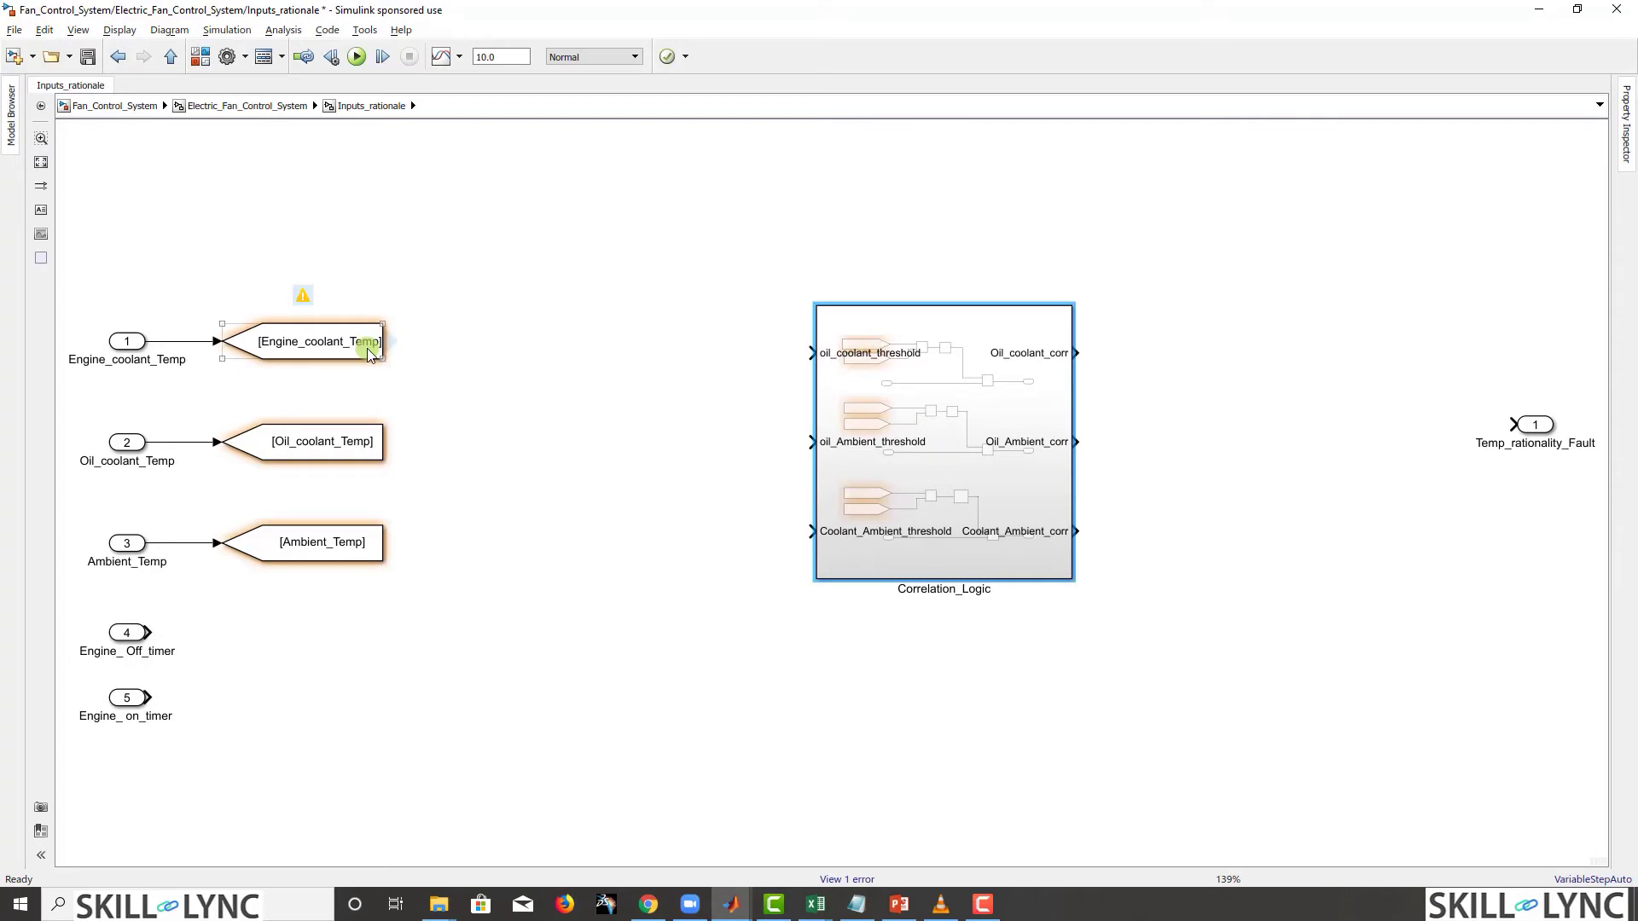
{"action": "left_click", "coordinate": [883, 402]}
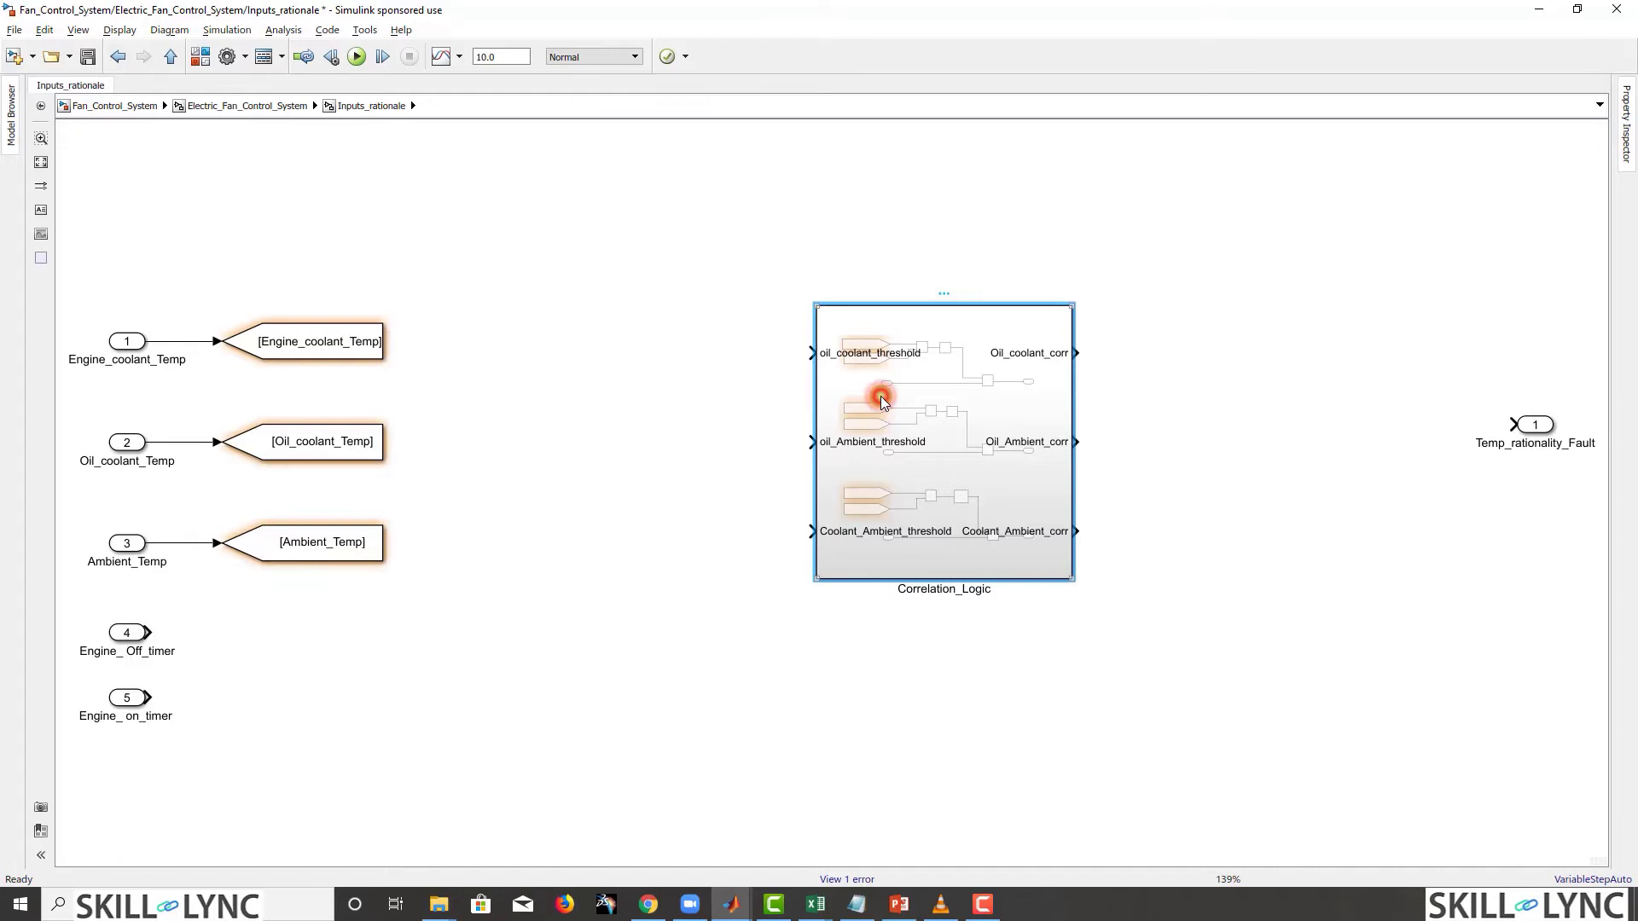
{"action": "double_click", "coordinate": [881, 401]}
{"action": "left_click_drag", "start_coordinate": [489, 267], "coordinate": [522, 177]}
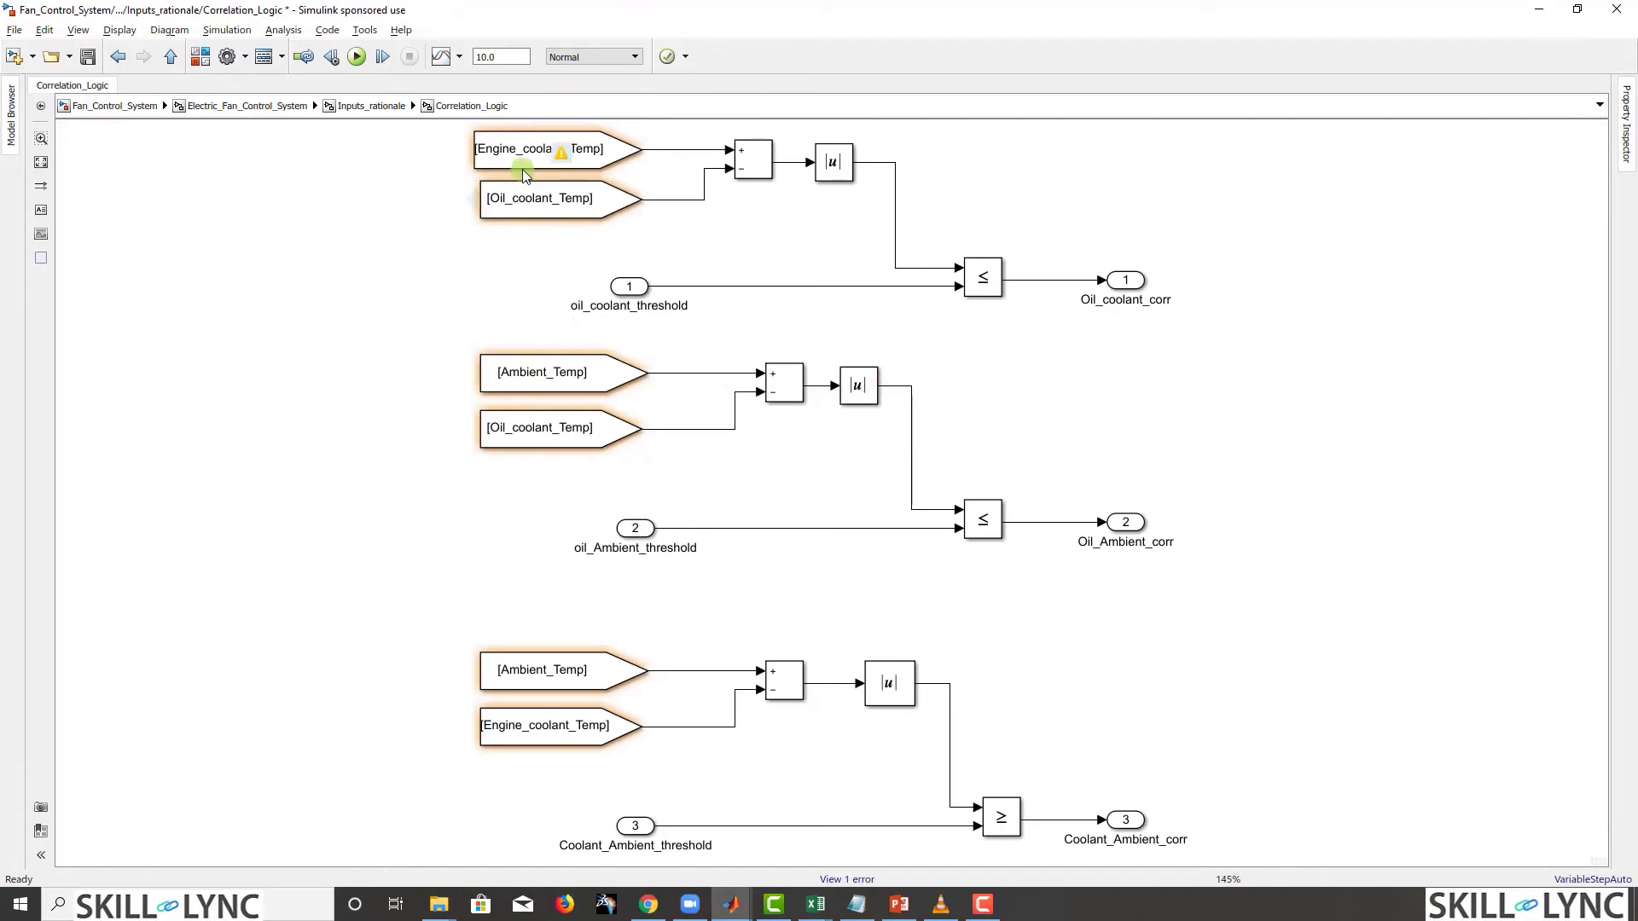
{"action": "left_click_drag", "start_coordinate": [396, 151], "coordinate": [514, 727]}
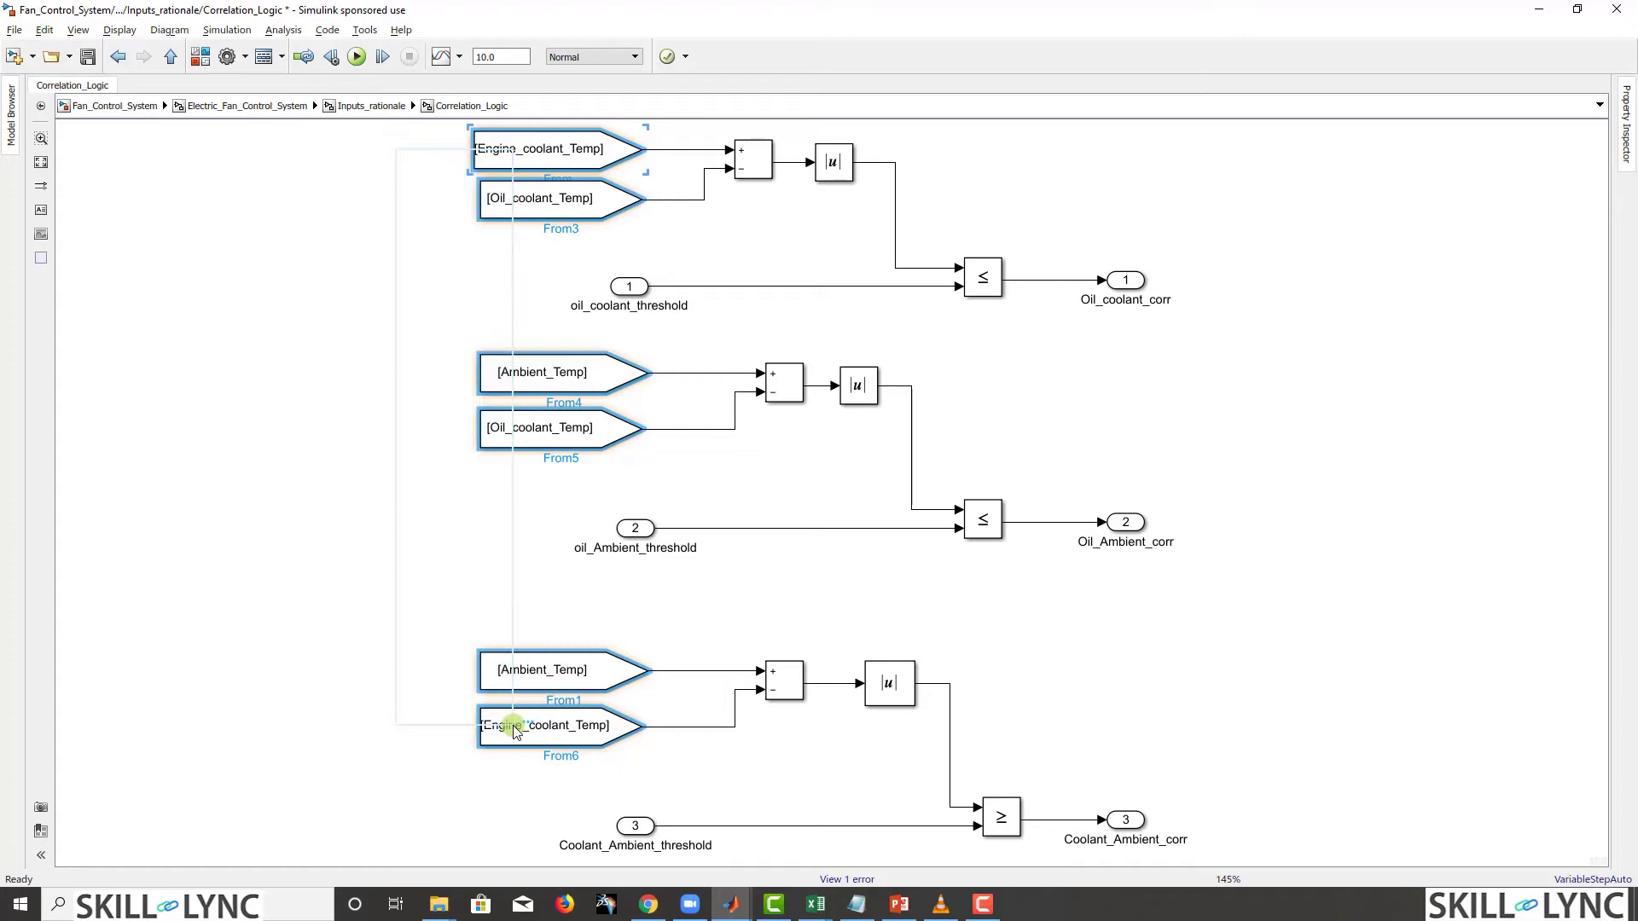
{"action": "key", "text": "Delete"}
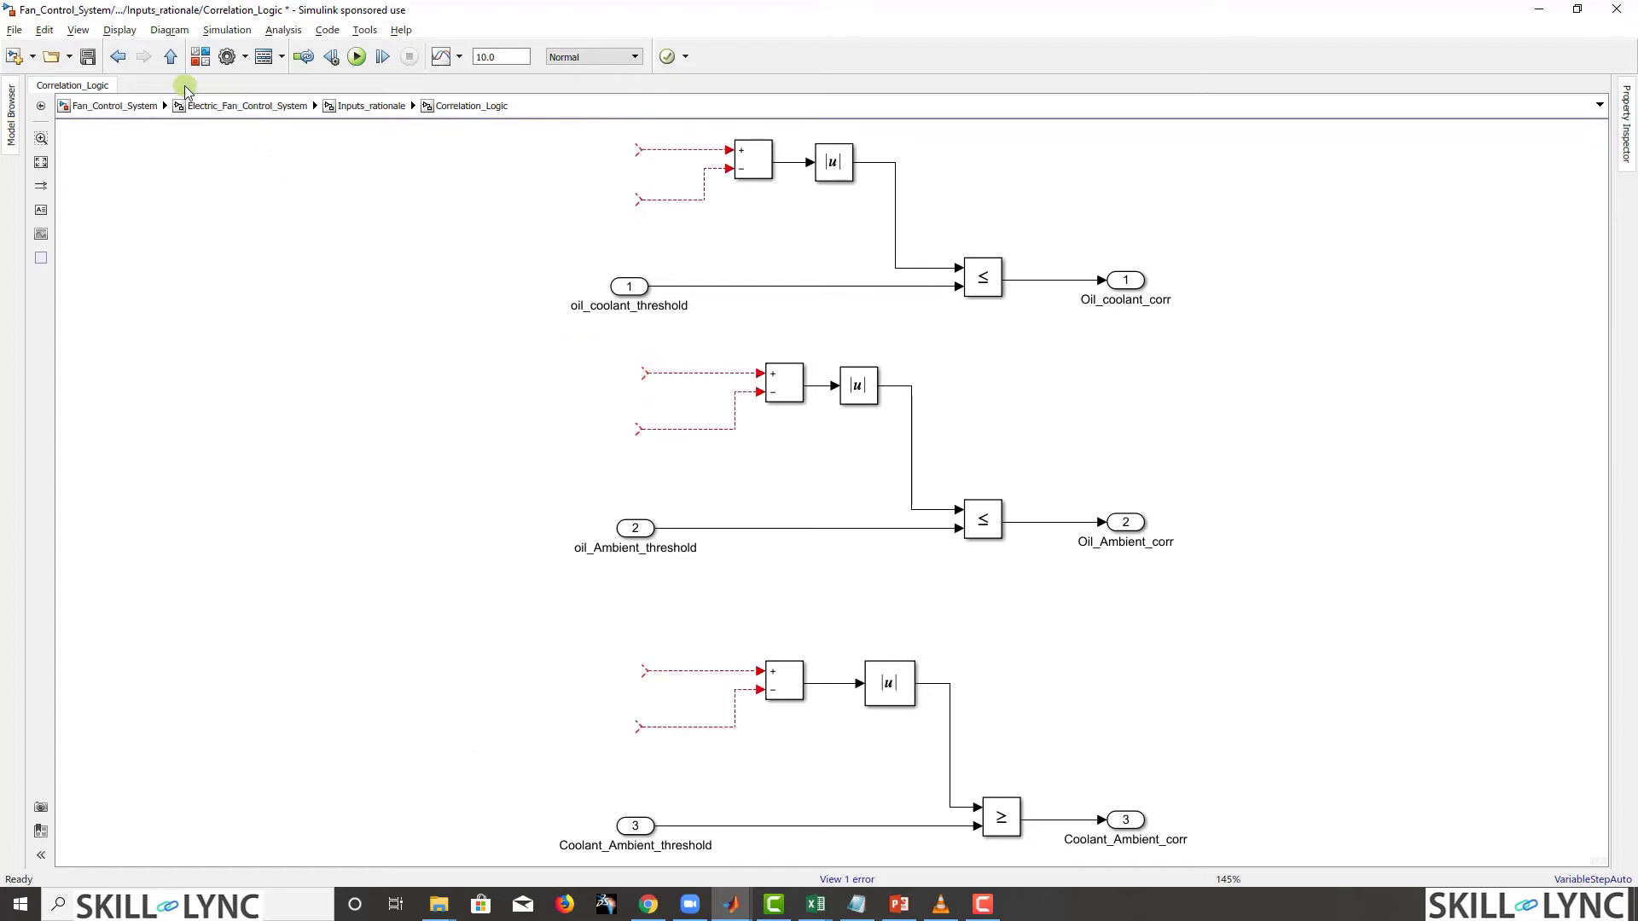
{"action": "key", "text": "ctrl+z"}
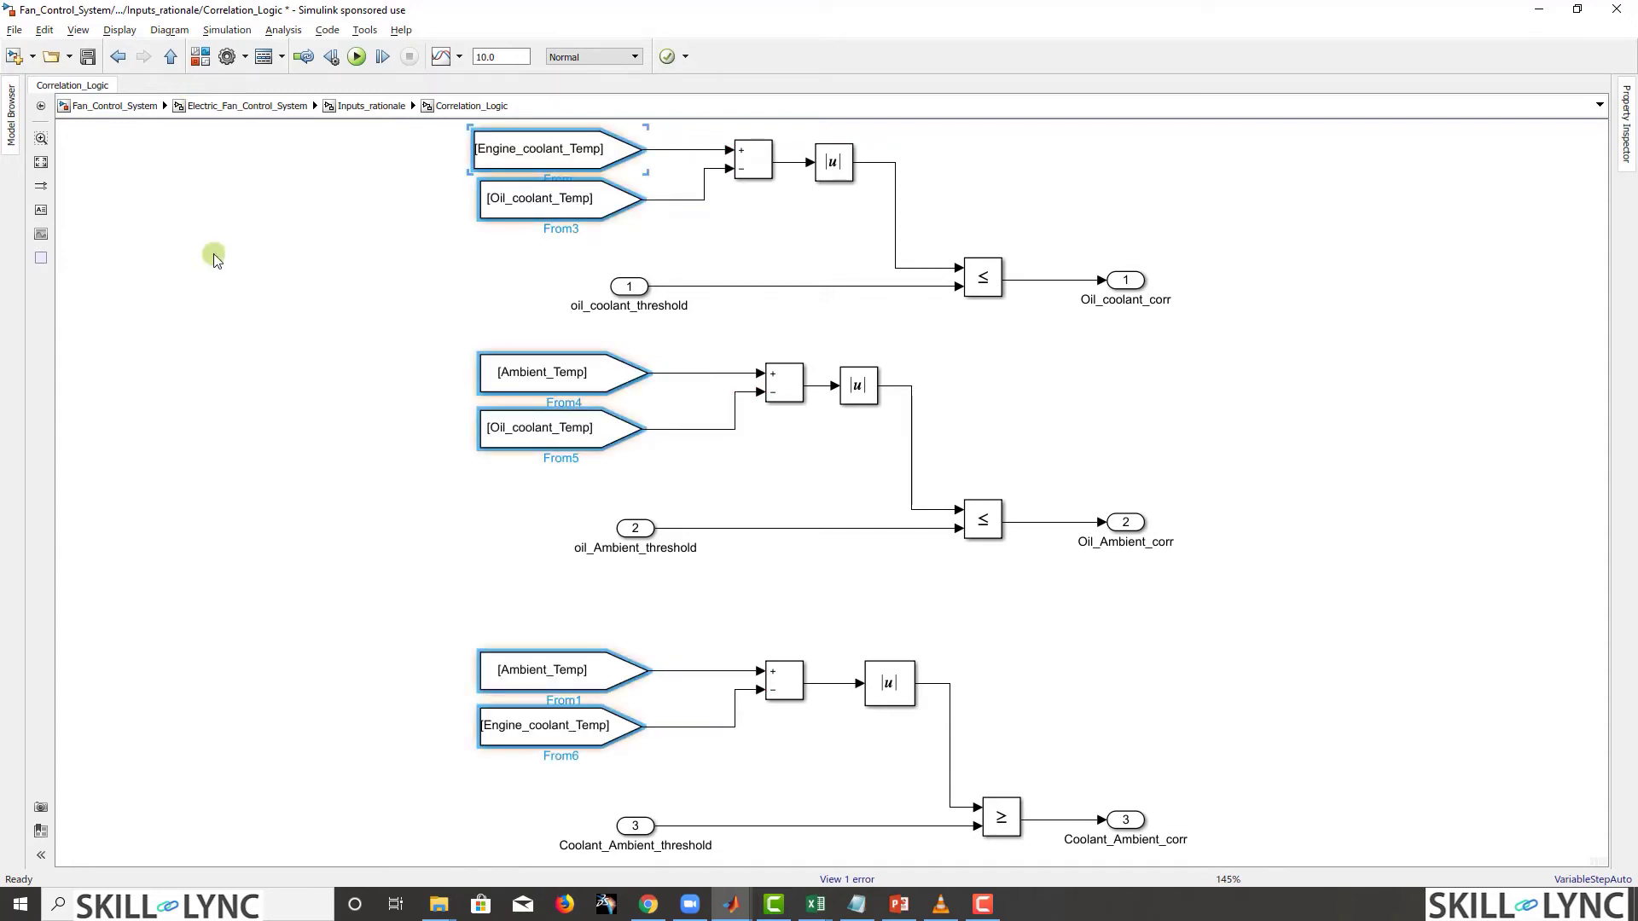
Step: Copy the Engine_coolant_Temp, Oil_coolant_Temp and Ambient_Temp inports with their Goto blocks from Inputs_rationale into Correlation_Logic, ahead of the comparison chains
{"action": "left_click", "coordinate": [171, 57]}
{"action": "left_click_drag", "start_coordinate": [94, 298], "coordinate": [377, 584]}
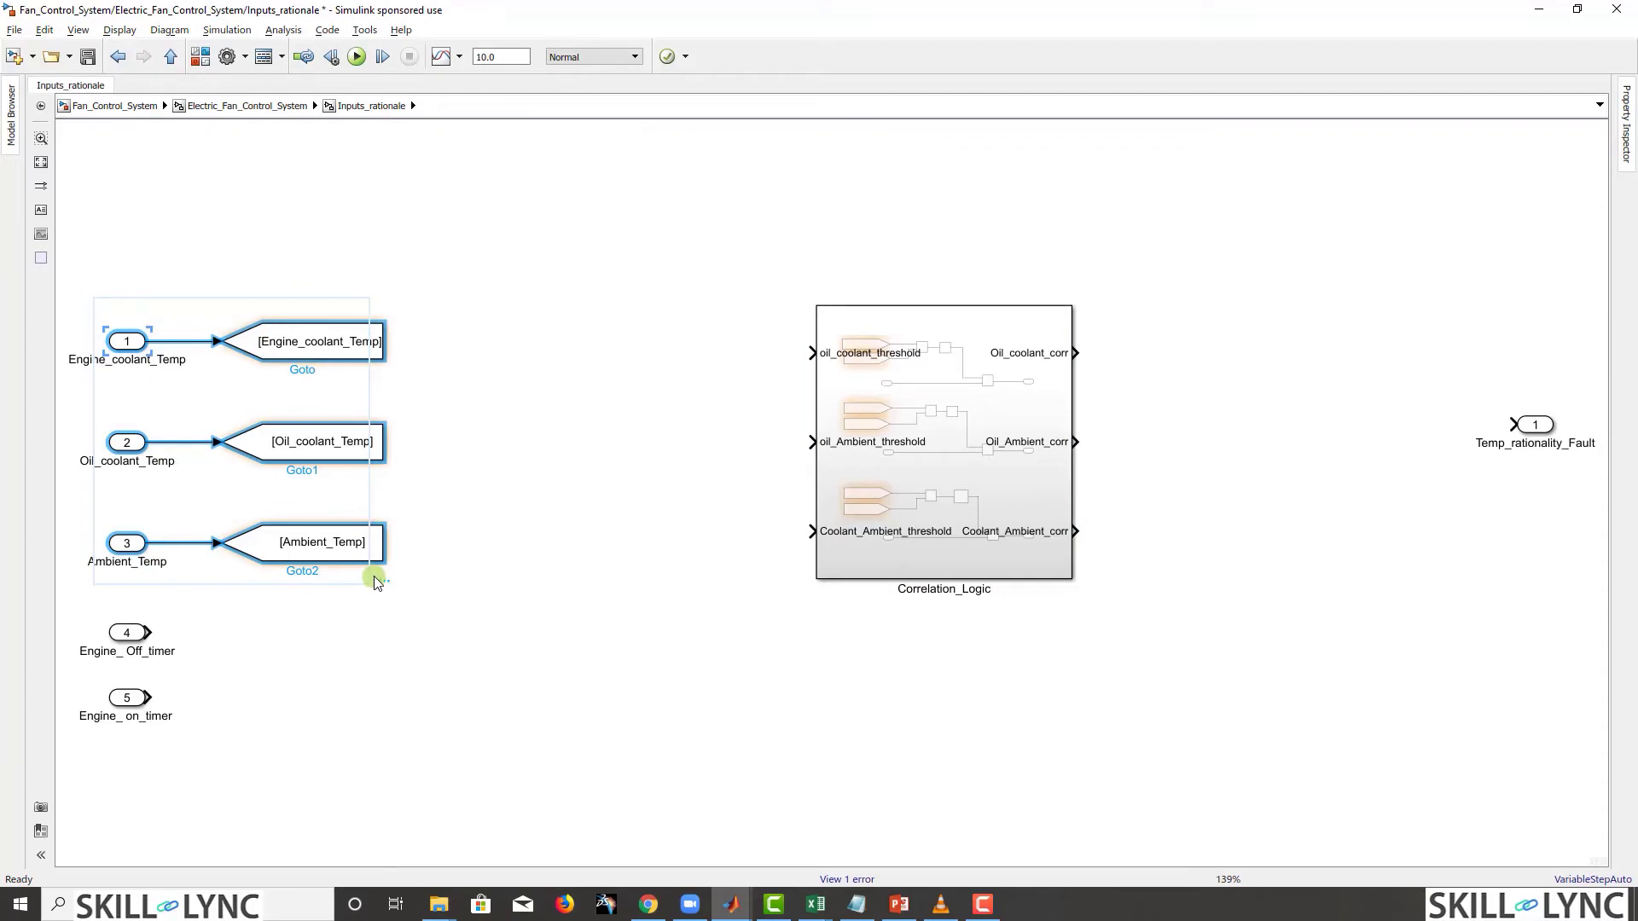
{"action": "double_click", "coordinate": [856, 464]}
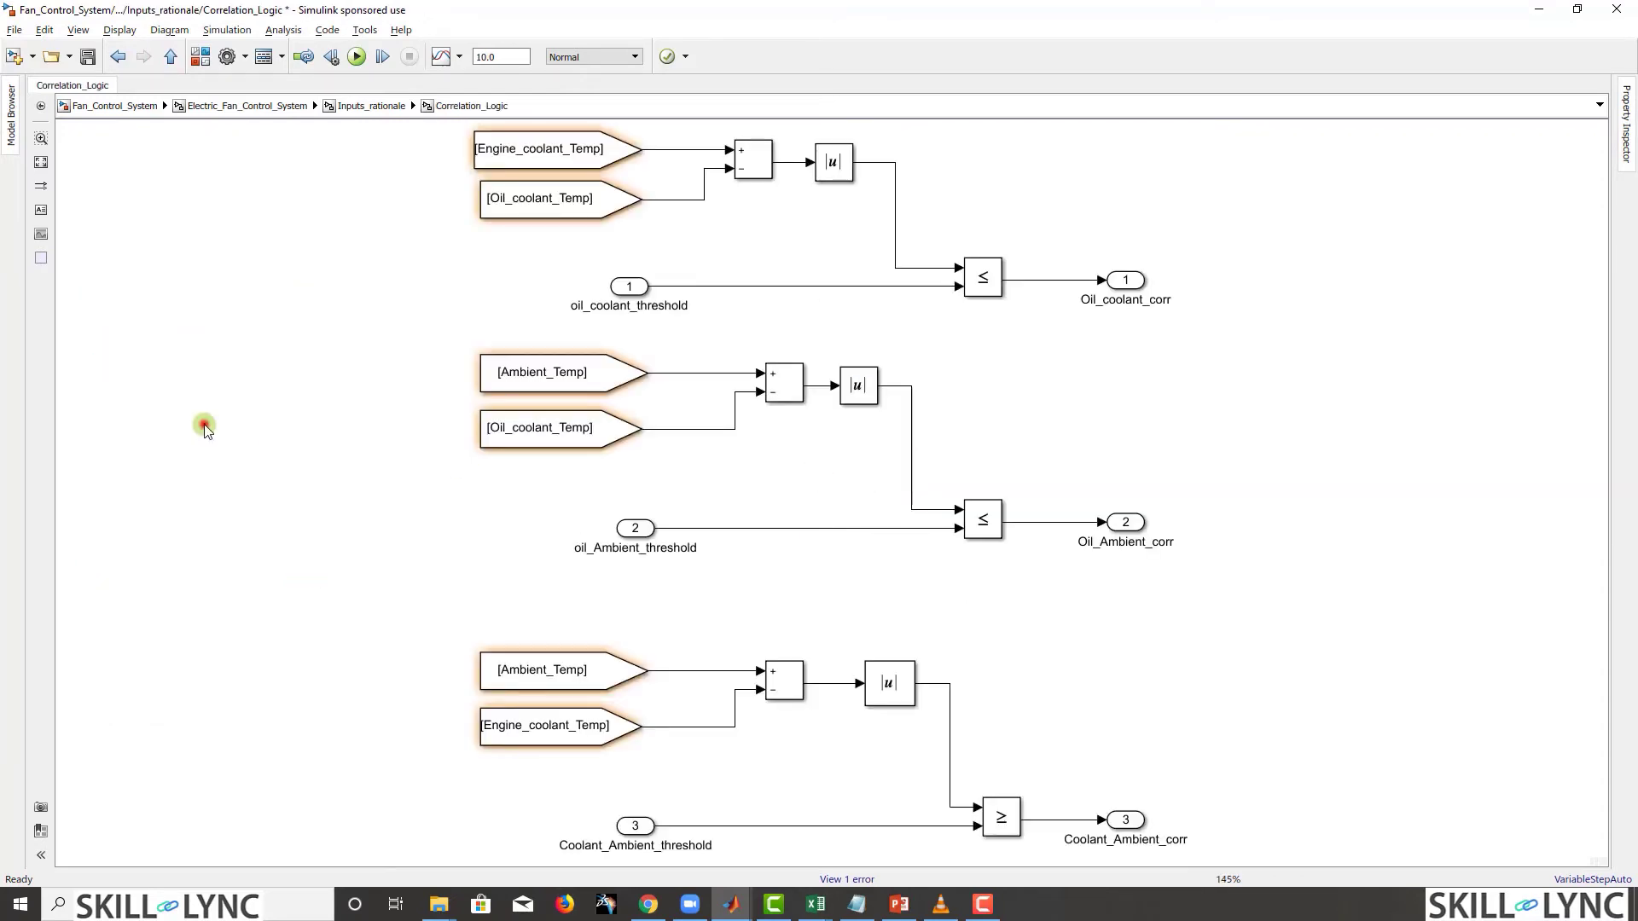
{"action": "key", "text": "ctrl+v"}
{"action": "left_click_drag", "start_coordinate": [371, 430], "coordinate": [257, 283]}
{"action": "left_click", "coordinate": [329, 232]}
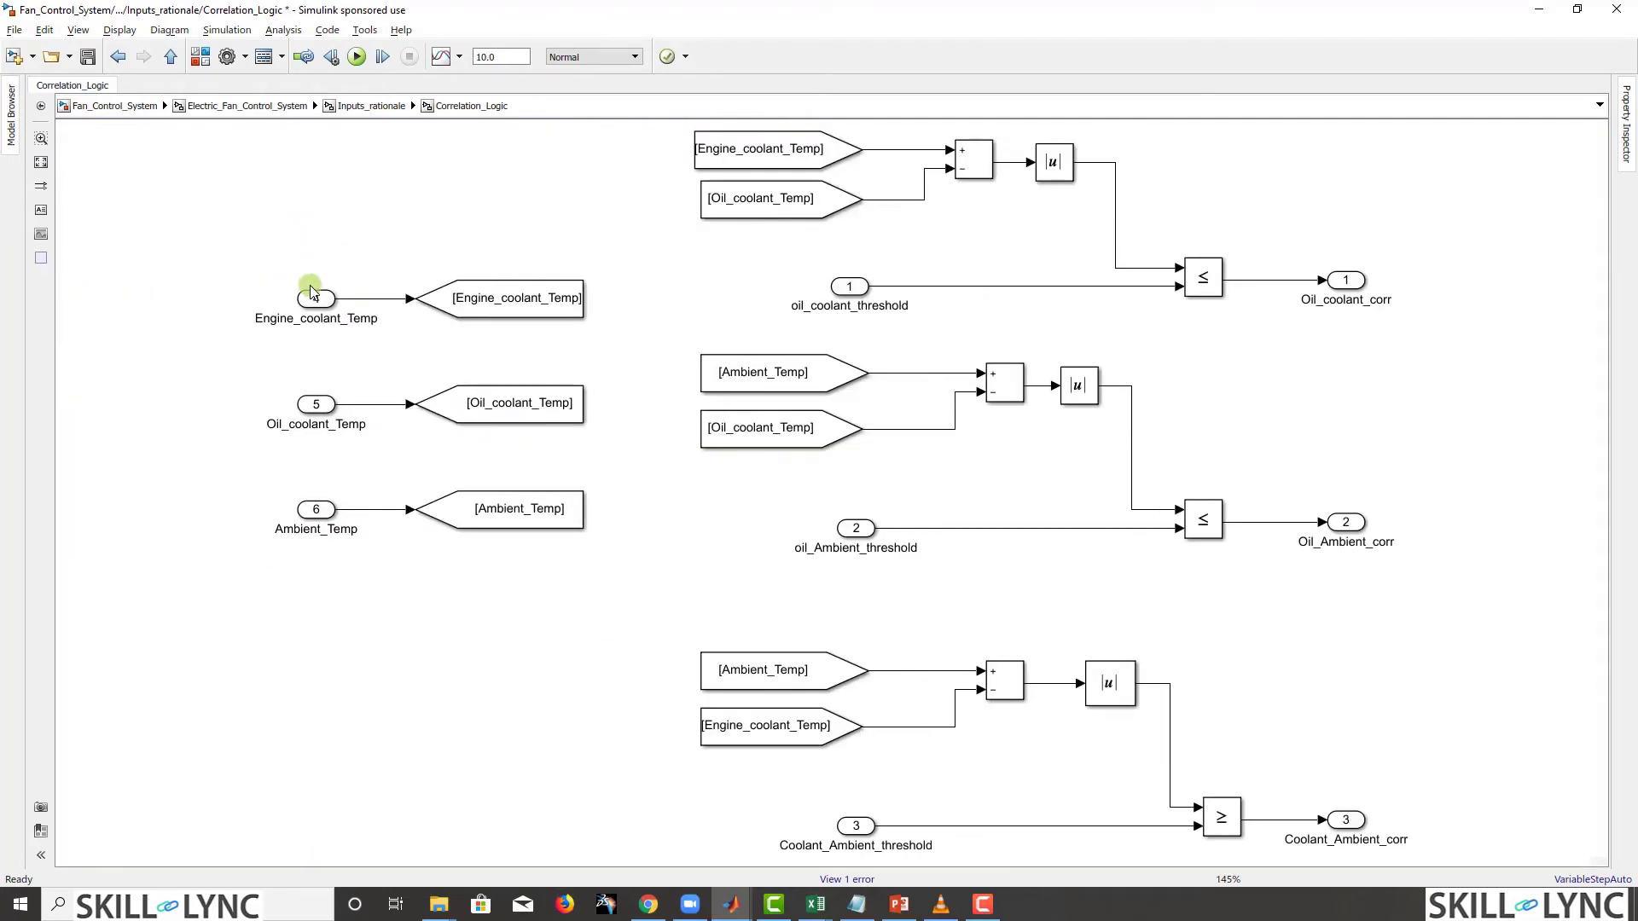
Step: Back in Inputs_rationale, change the tag of the Goto block fed by the Engine_coolant_Temp inport to Engine_coolant
{"action": "left_click", "coordinate": [171, 56]}
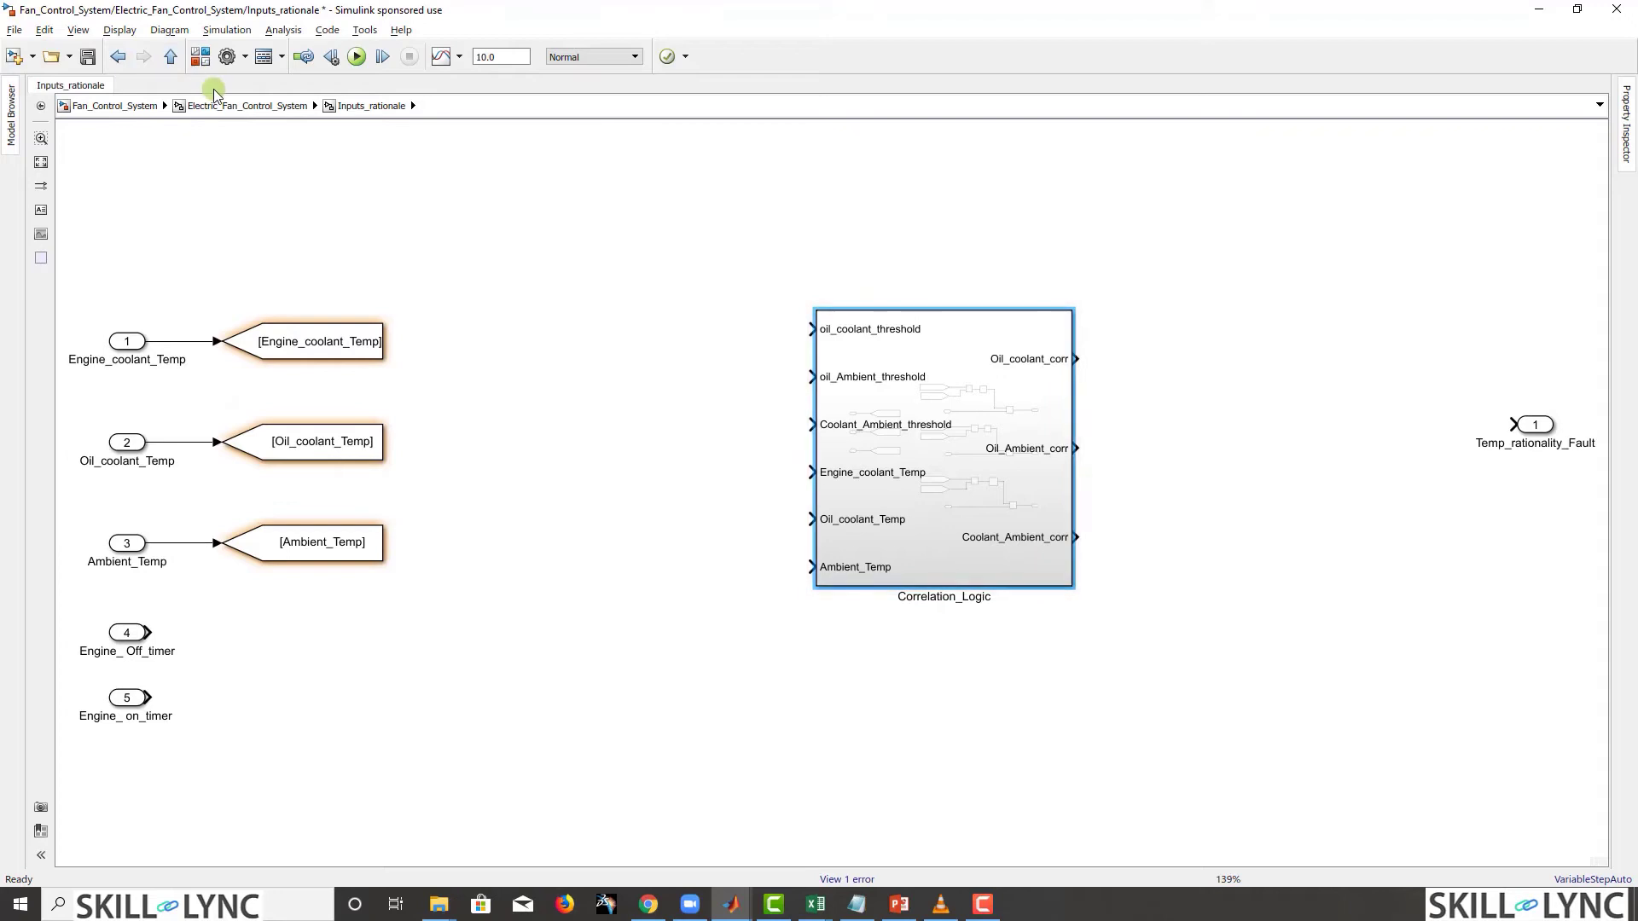
{"action": "left_click", "coordinate": [331, 344]}
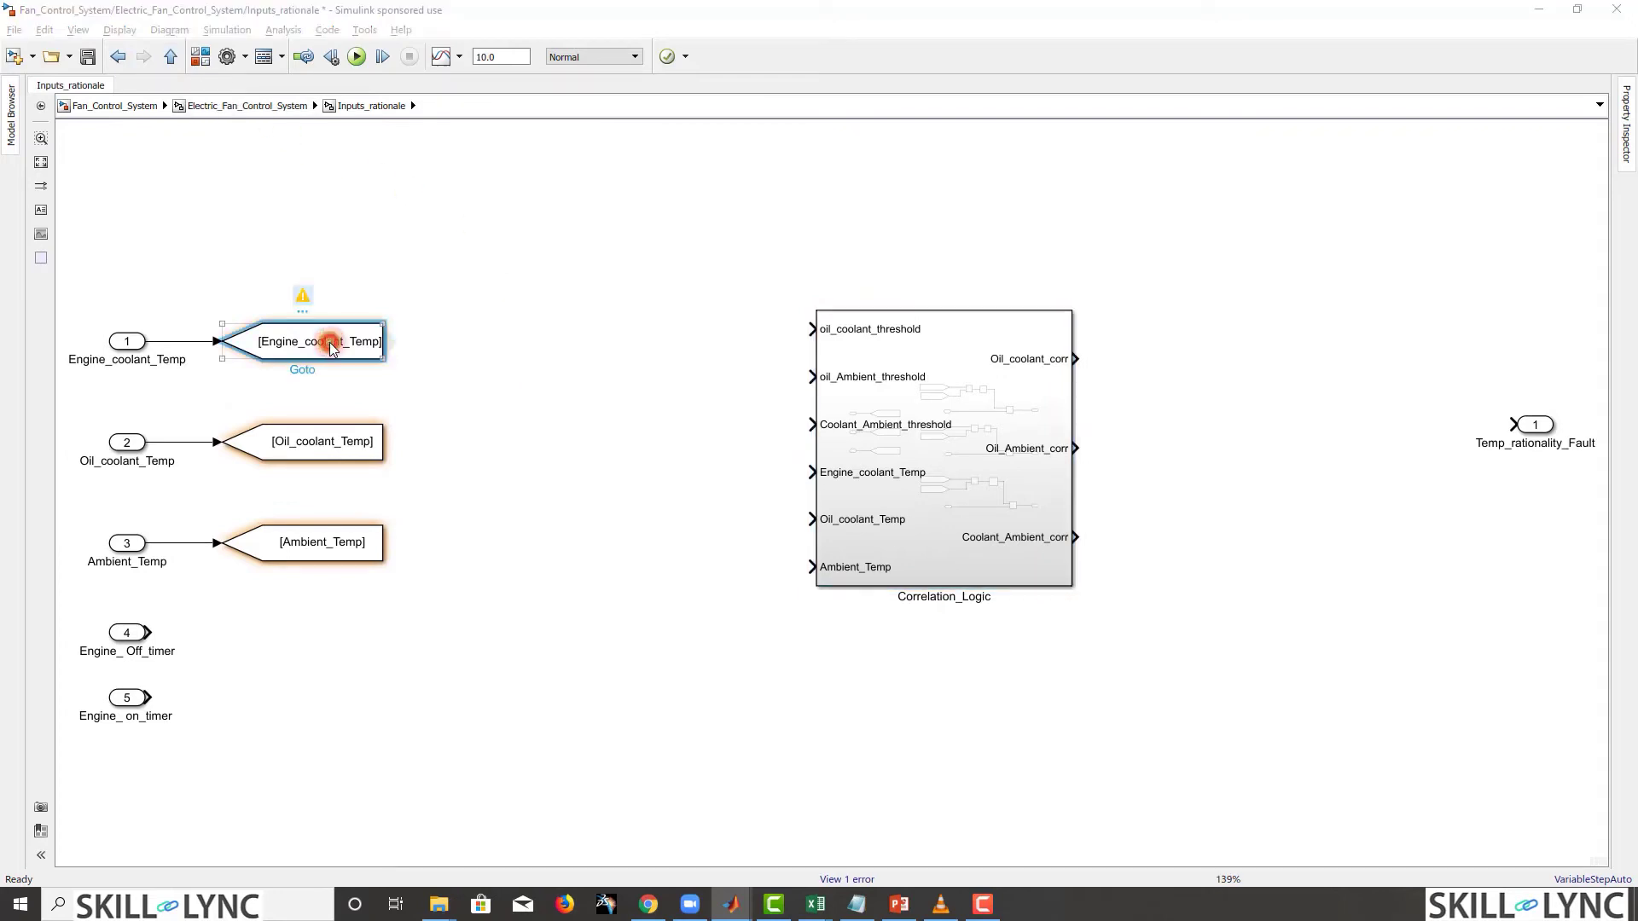
{"action": "double_click", "coordinate": [331, 343]}
{"action": "double_click", "coordinate": [524, 280]}
{"action": "left_click", "coordinate": [525, 280]}
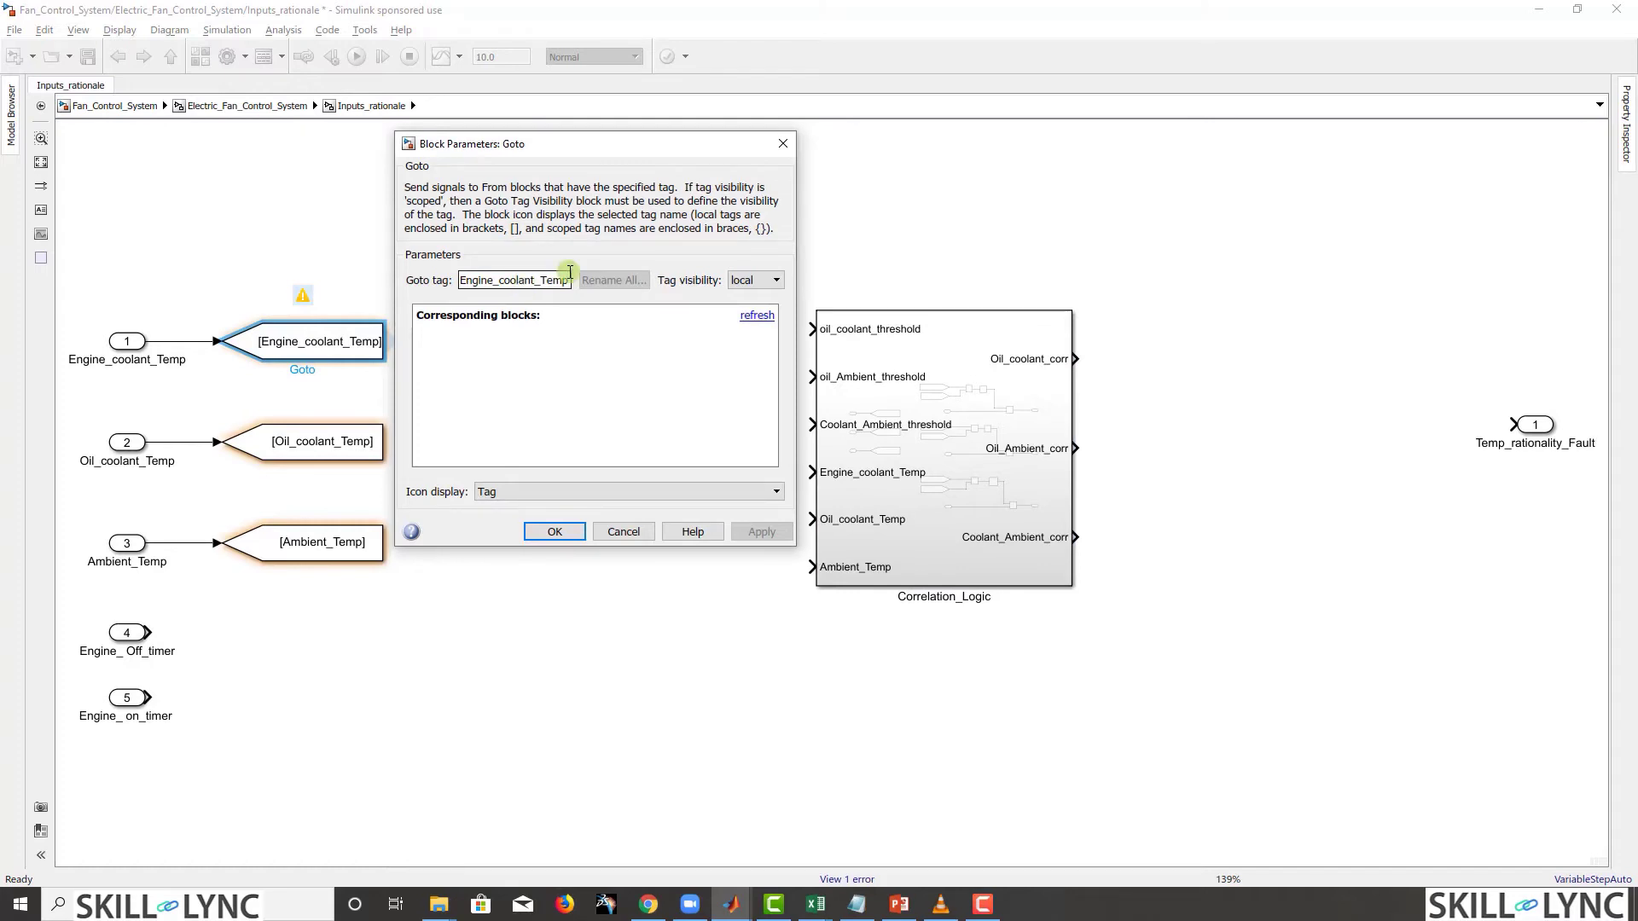
{"action": "key", "text": "Delete"}
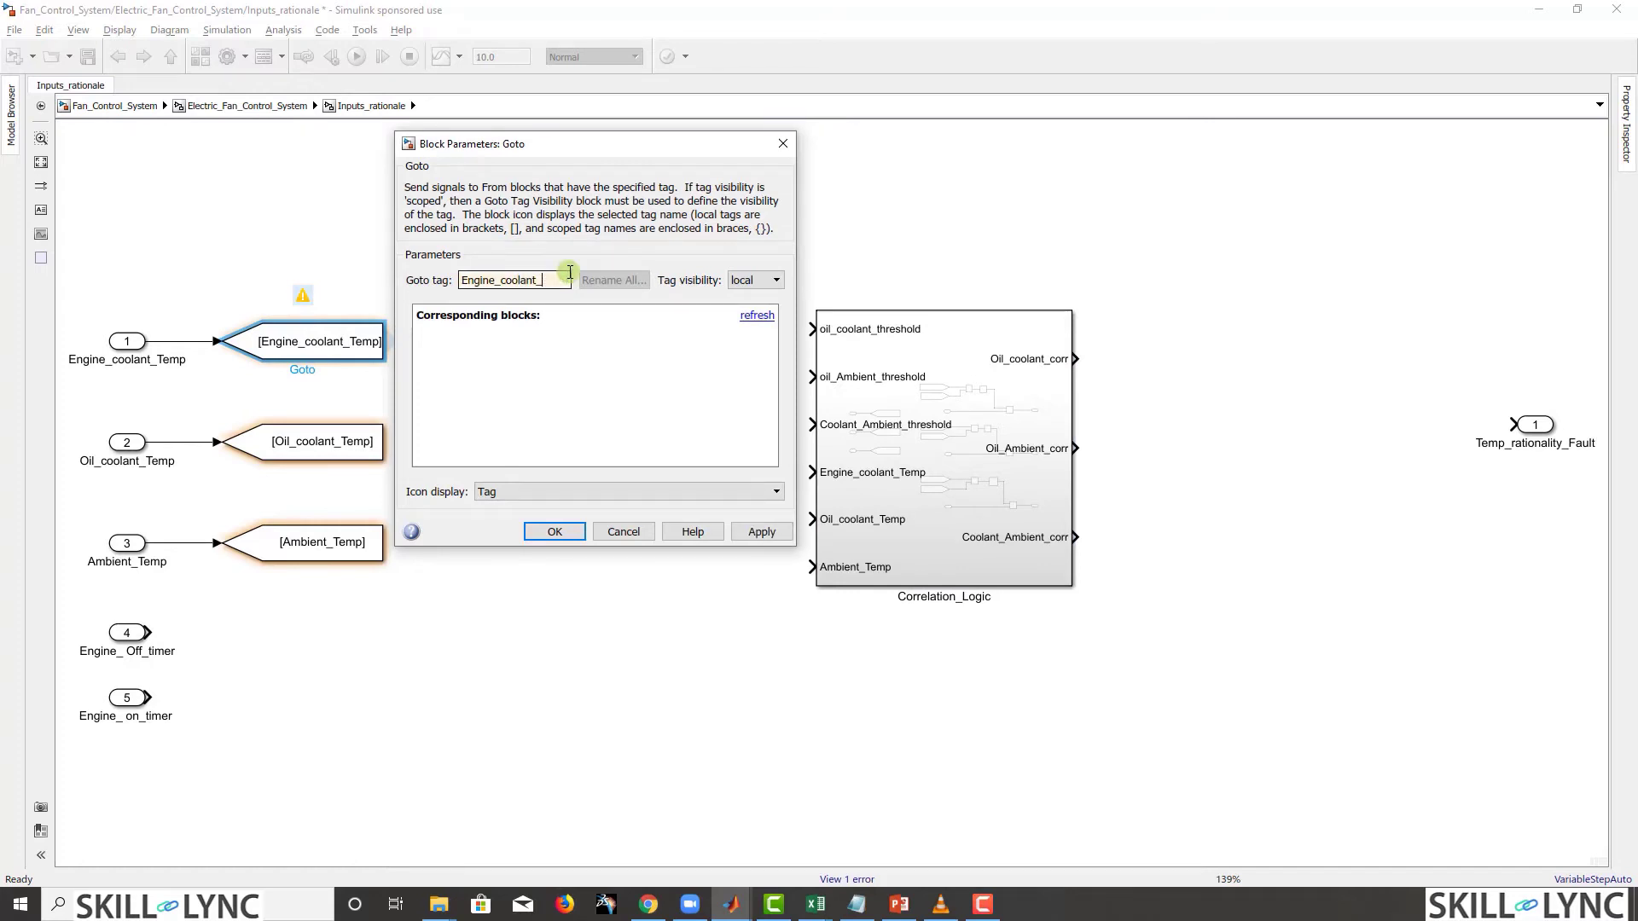
{"action": "left_click", "coordinate": [555, 532]}
Step: Change the tag of the Goto block fed by the Oil_coolant_Temp inport to Oil_coolant
{"action": "left_click", "coordinate": [373, 457]}
{"action": "double_click", "coordinate": [373, 457]}
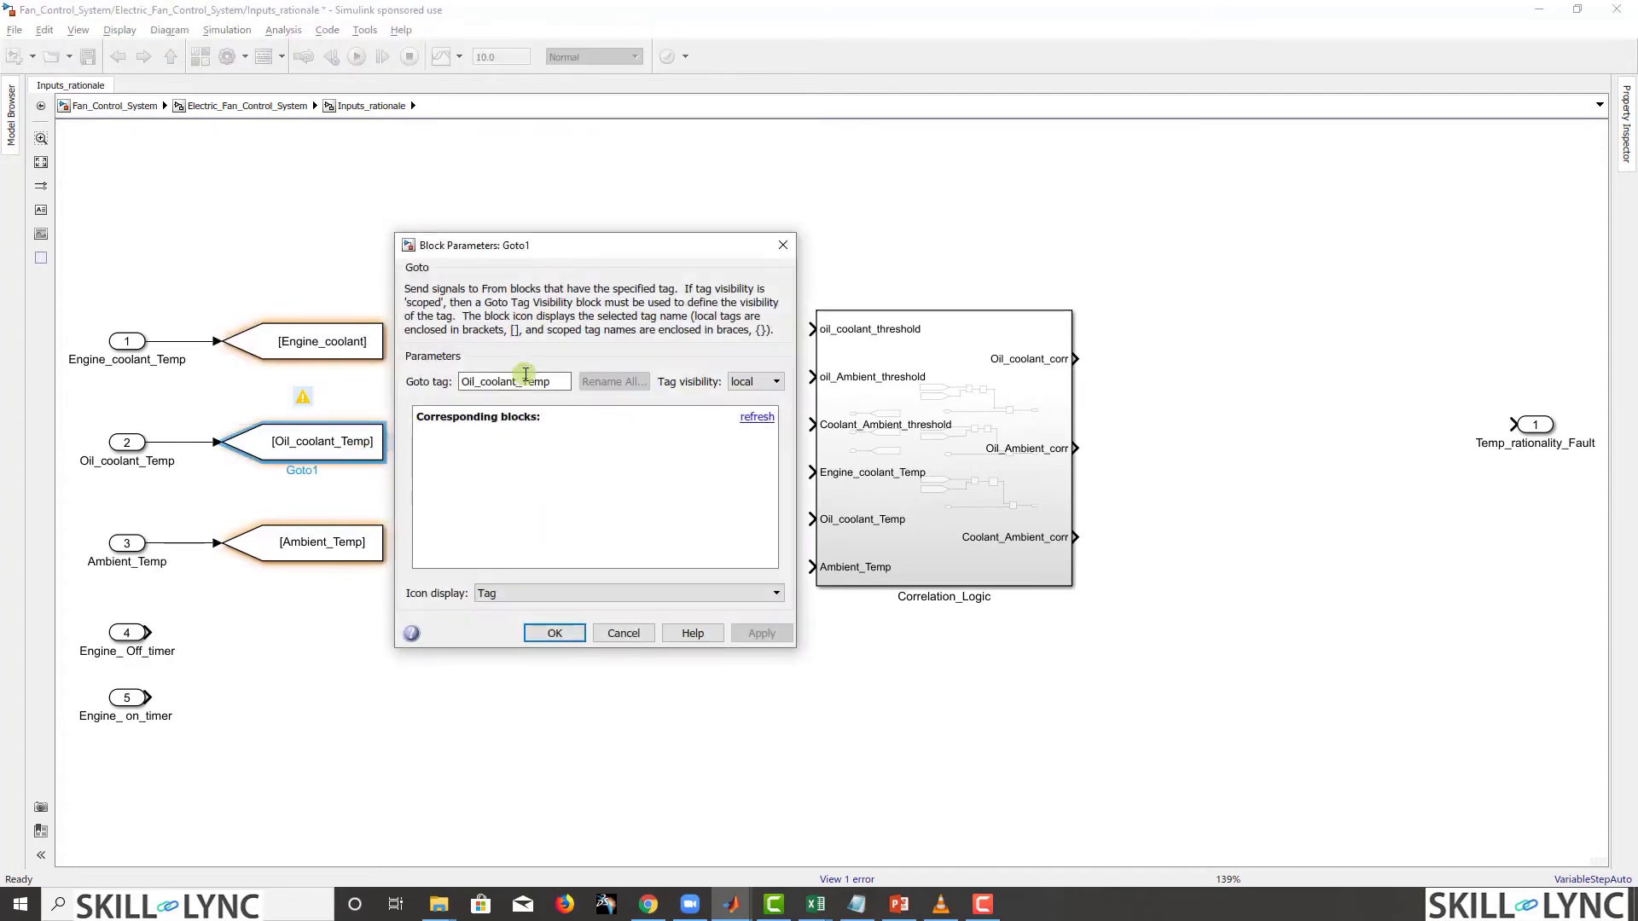
{"action": "double_click", "coordinate": [515, 384]}
{"action": "left_click", "coordinate": [514, 384]}
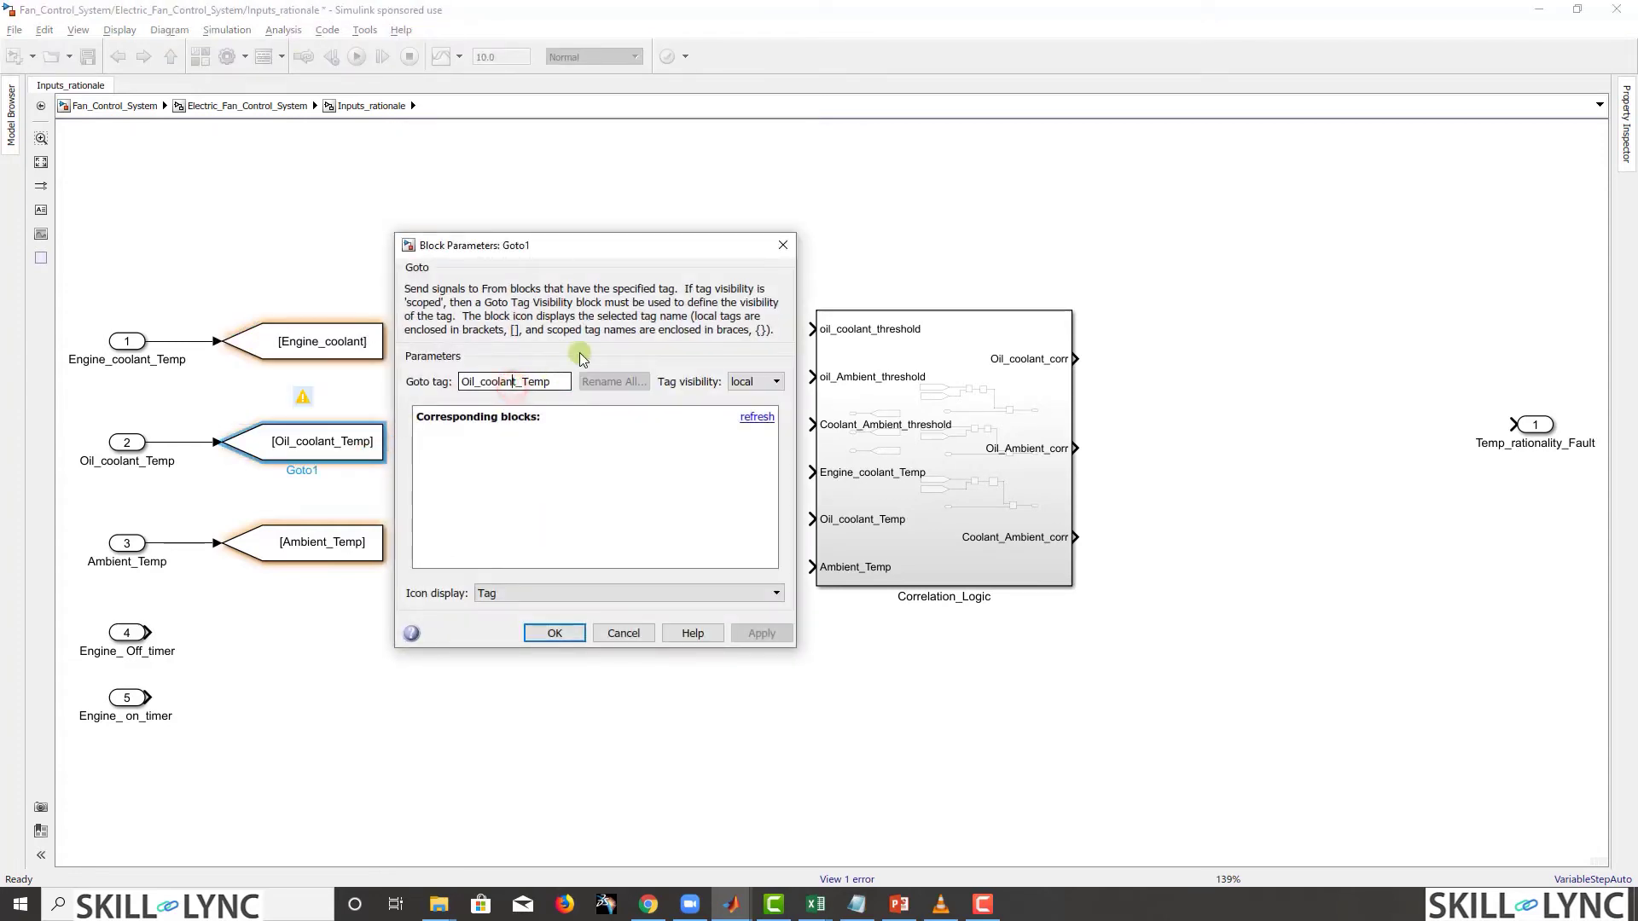
{"action": "key", "text": "Delete"}
{"action": "key", "text": "Delete"}
{"action": "key", "text": "Delete"}
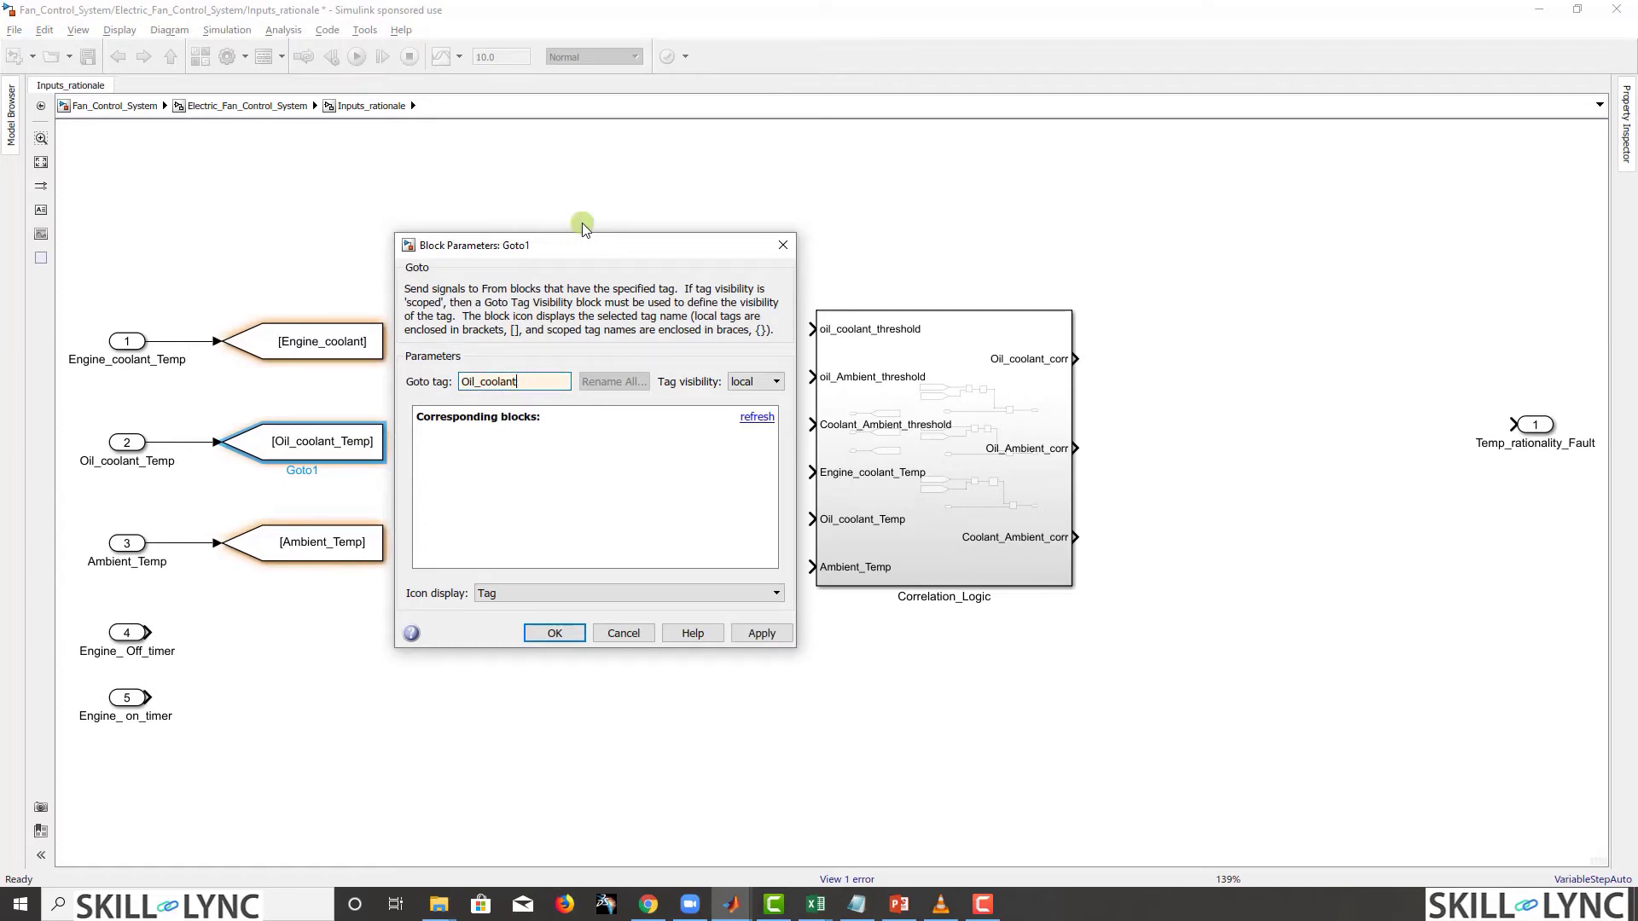
{"action": "key", "text": "Return"}
Step: Change the tag of the Goto block fed by the Ambient_Temp inport to Ambient
{"action": "left_click", "coordinate": [354, 539]}
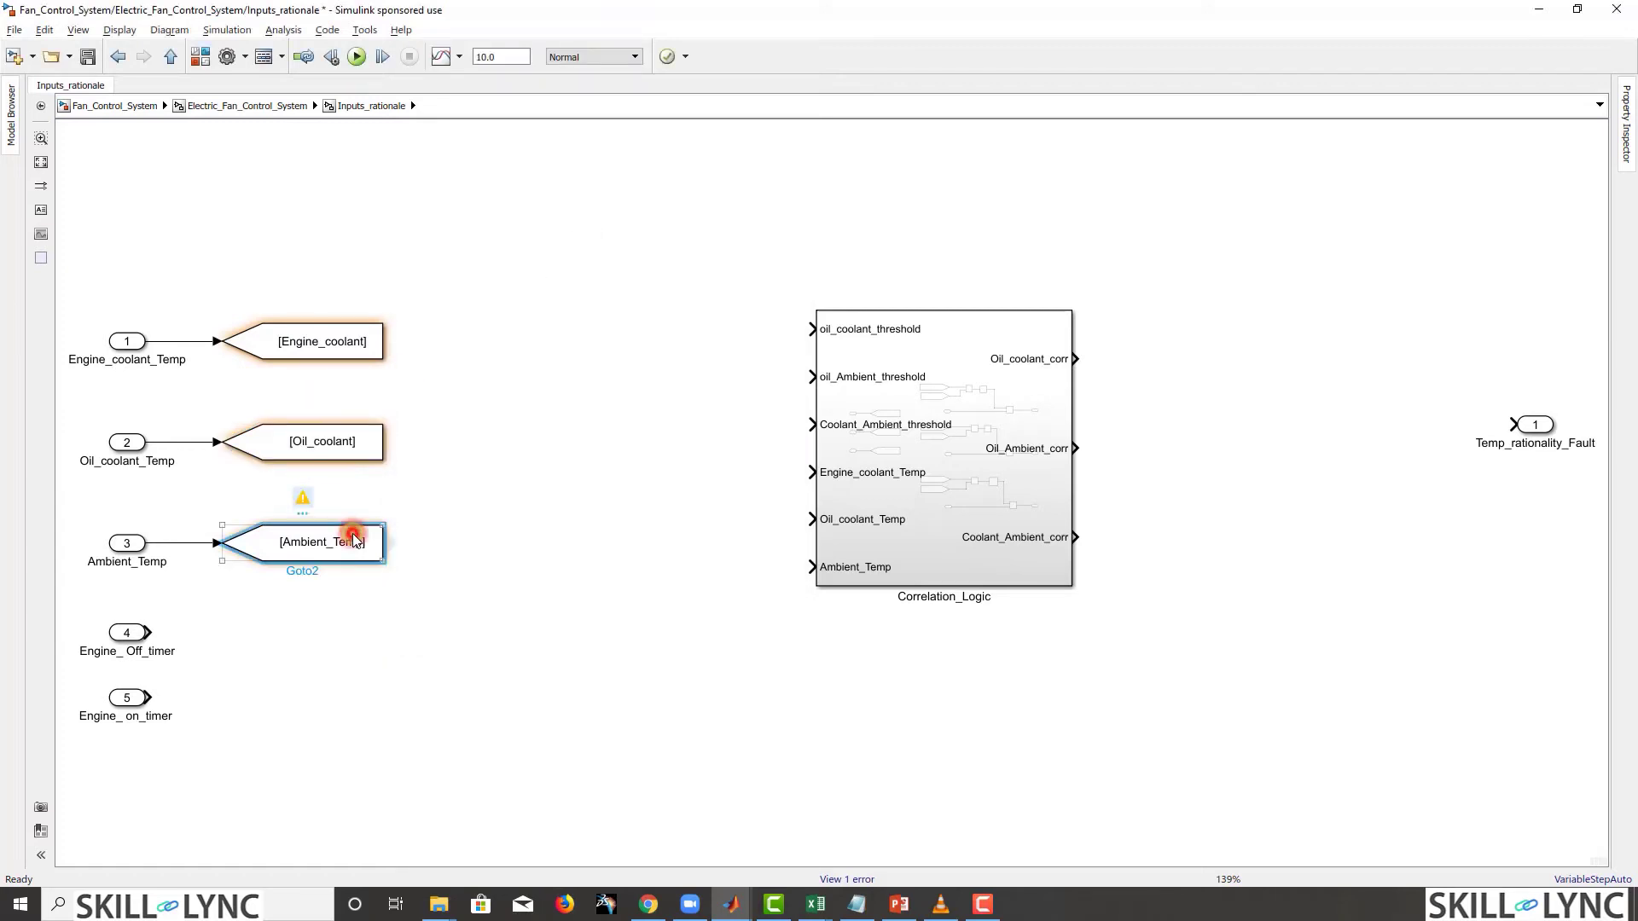
{"action": "double_click", "coordinate": [354, 539]}
{"action": "left_click", "coordinate": [501, 483]}
{"action": "key", "text": "Delete"}
{"action": "key", "text": "Delete"}
{"action": "key", "text": "Delete"}
{"action": "key", "text": "Delete"}
{"action": "key", "text": "Delete"}
{"action": "key", "text": "Return"}
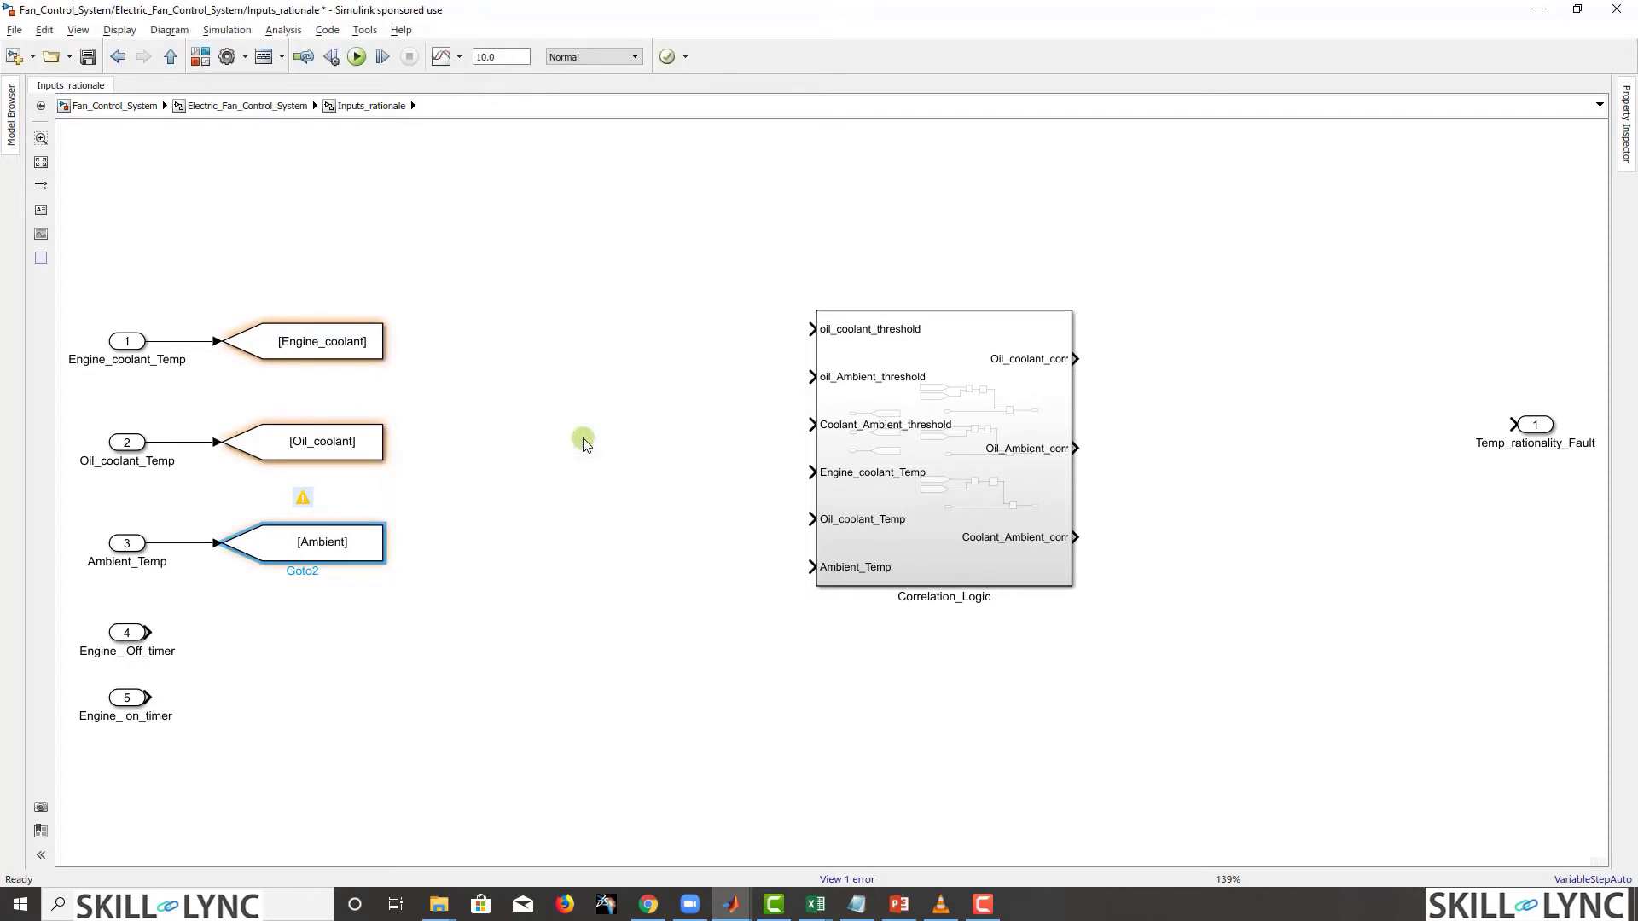
Step: Create matching From blocks for Engine_coolant, Oil_coolant and Ambient, and connect the latter two to Correlation_Logic's Oil_coolant_Temp and Ambient_Temp inputs
{"action": "left_click", "coordinate": [371, 341]}
{"action": "left_click_drag", "start_coordinate": [391, 341], "coordinate": [464, 352]}
{"action": "left_click", "coordinate": [356, 452]}
{"action": "left_click_drag", "start_coordinate": [384, 441], "coordinate": [435, 444]}
{"action": "left_click", "coordinate": [382, 545]}
{"action": "left_click_drag", "start_coordinate": [385, 546], "coordinate": [639, 580]}
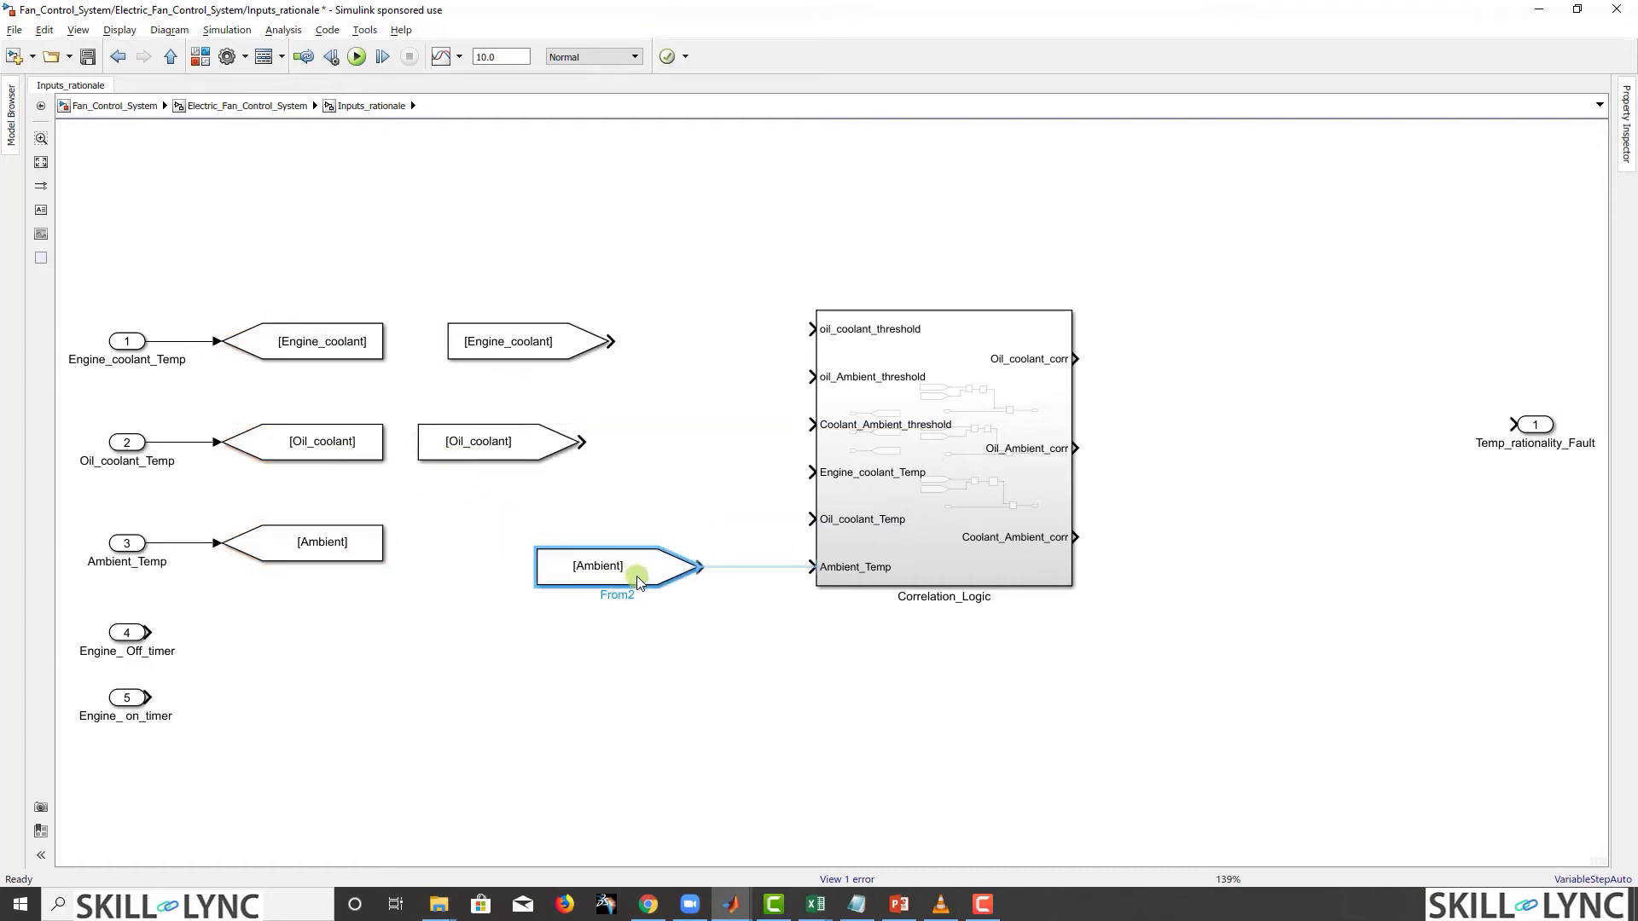
{"action": "mouse_move", "coordinate": [526, 443]}
{"action": "left_mouse_down"}
{"action": "mouse_move", "coordinate": [669, 505]}
{"action": "mouse_move", "coordinate": [648, 518]}
{"action": "mouse_move", "coordinate": [813, 518]}
{"action": "left_mouse_up"}
{"action": "left_click_drag", "start_coordinate": [493, 356], "coordinate": [632, 464]}
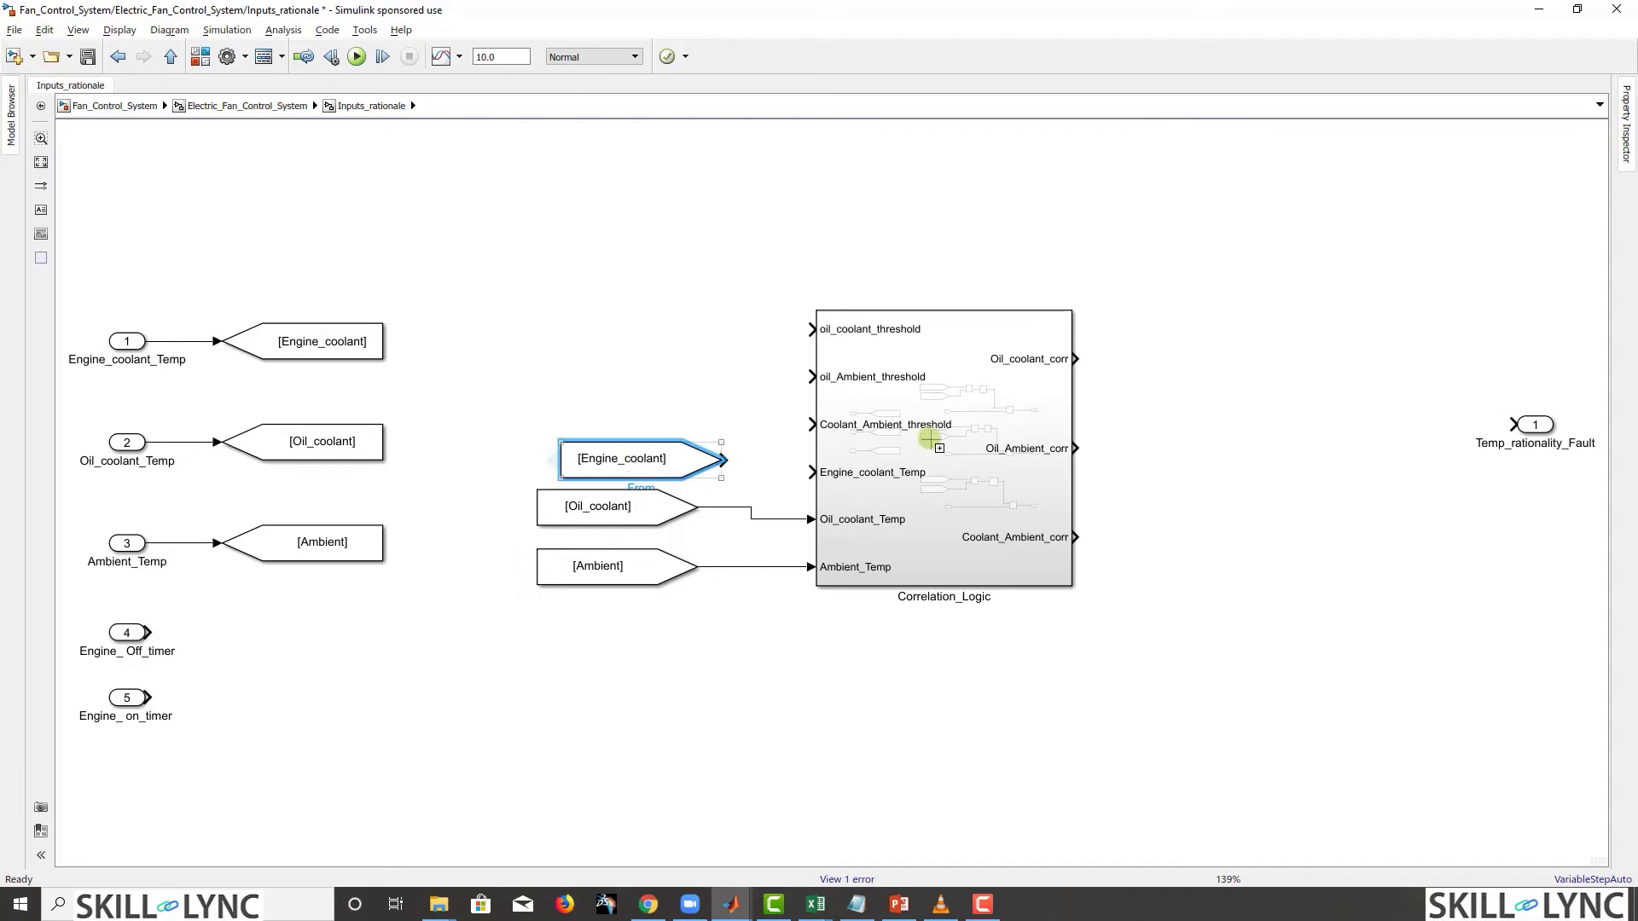
Step: Enlarge the Correlation_Logic block, connect the Engine_coolant From block to Engine_coolant_Temp, and align the From blocks with their input ports
{"action": "left_click_drag", "start_coordinate": [817, 313], "coordinate": [757, 194]}
{"action": "left_click_drag", "start_coordinate": [933, 391], "coordinate": [1037, 403]}
{"action": "left_click", "coordinate": [629, 567]}
{"action": "left_click_drag", "start_coordinate": [629, 443], "coordinate": [607, 418]}
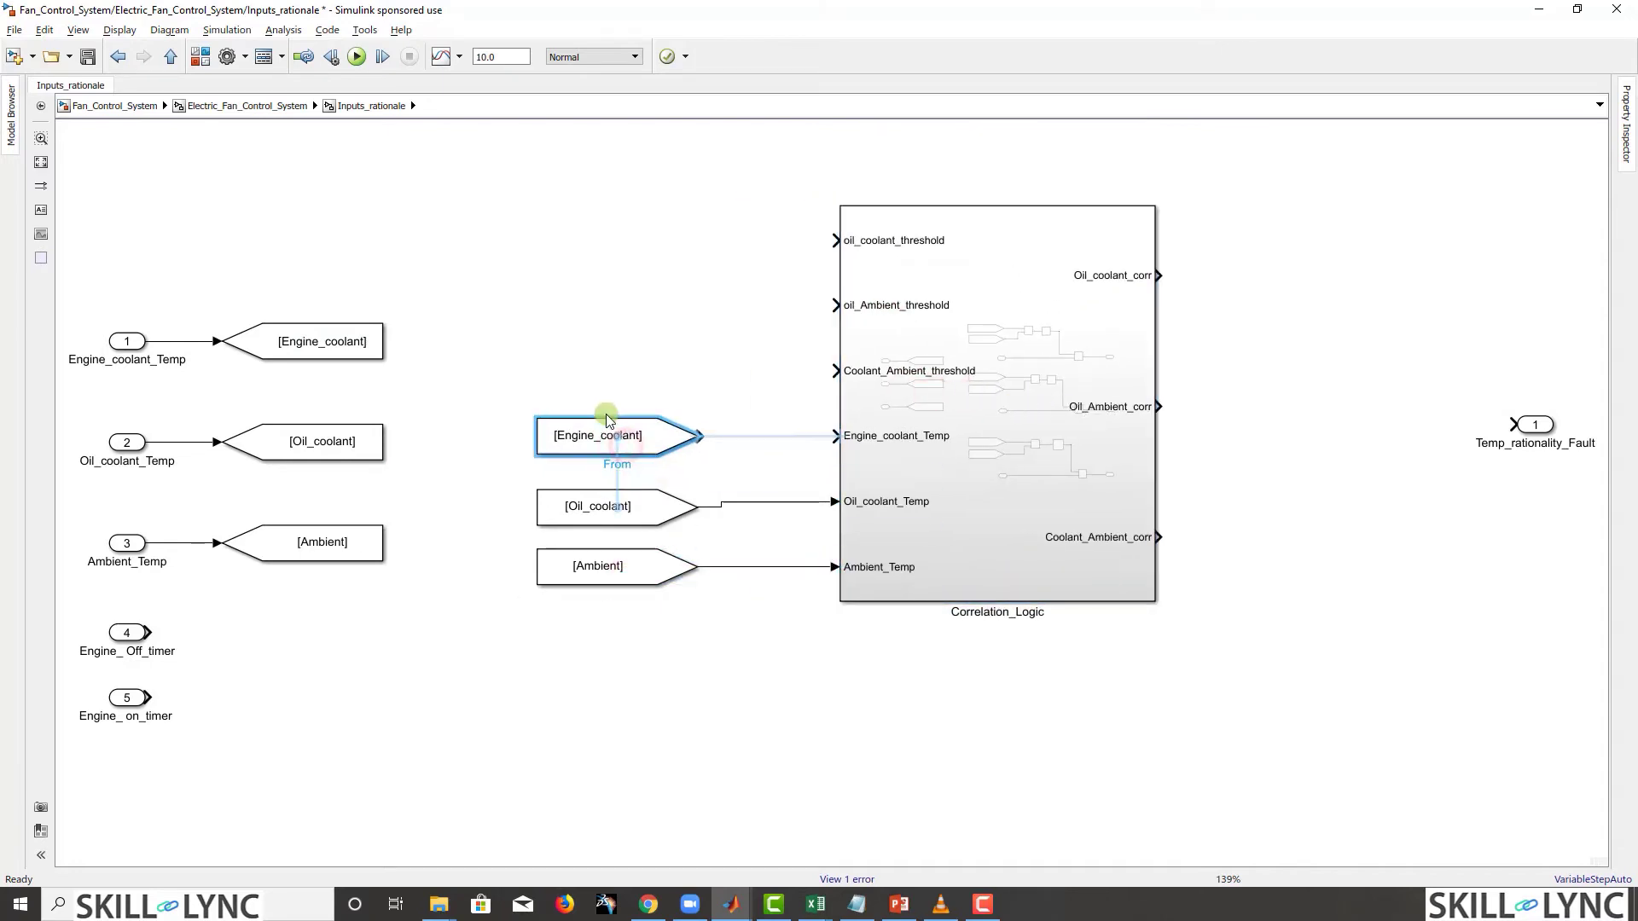
{"action": "left_click", "coordinate": [727, 435]}
{"action": "left_click_drag", "start_coordinate": [640, 517], "coordinate": [640, 512]}
{"action": "left_click", "coordinate": [606, 643]}
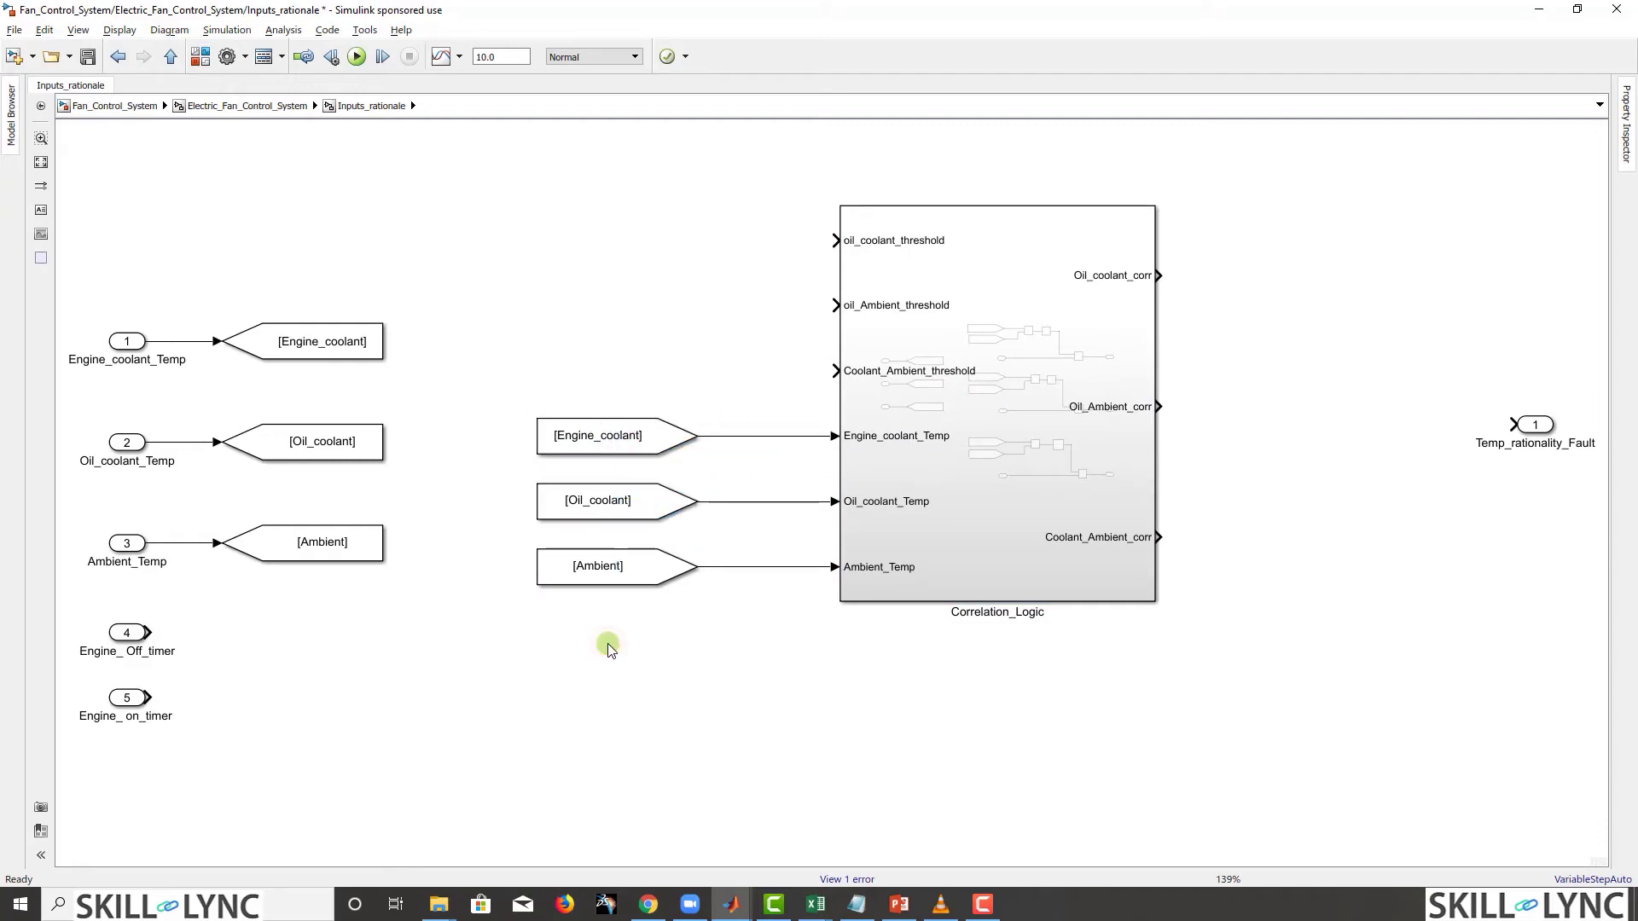
Step: Move the Engine_Off_timer and Engine_on_timer inports into the empty area below the temperature blocks, with Engine_on_timer above
{"action": "scroll", "coordinate": [607, 643], "scroll_direction": "up", "scroll_amount": 1}
{"action": "left_click_drag", "start_coordinate": [72, 646], "coordinate": [232, 783]}
{"action": "scroll", "coordinate": [472, 756], "scroll_direction": "down", "scroll_amount": 1}
{"action": "scroll", "coordinate": [472, 597], "scroll_direction": "down", "scroll_amount": 3}
{"action": "scroll", "coordinate": [472, 488], "scroll_direction": "down", "scroll_amount": 1}
{"action": "left_click_drag", "start_coordinate": [145, 394], "coordinate": [374, 629]}
{"action": "left_click", "coordinate": [578, 611]}
{"action": "left_click", "coordinate": [546, 565]}
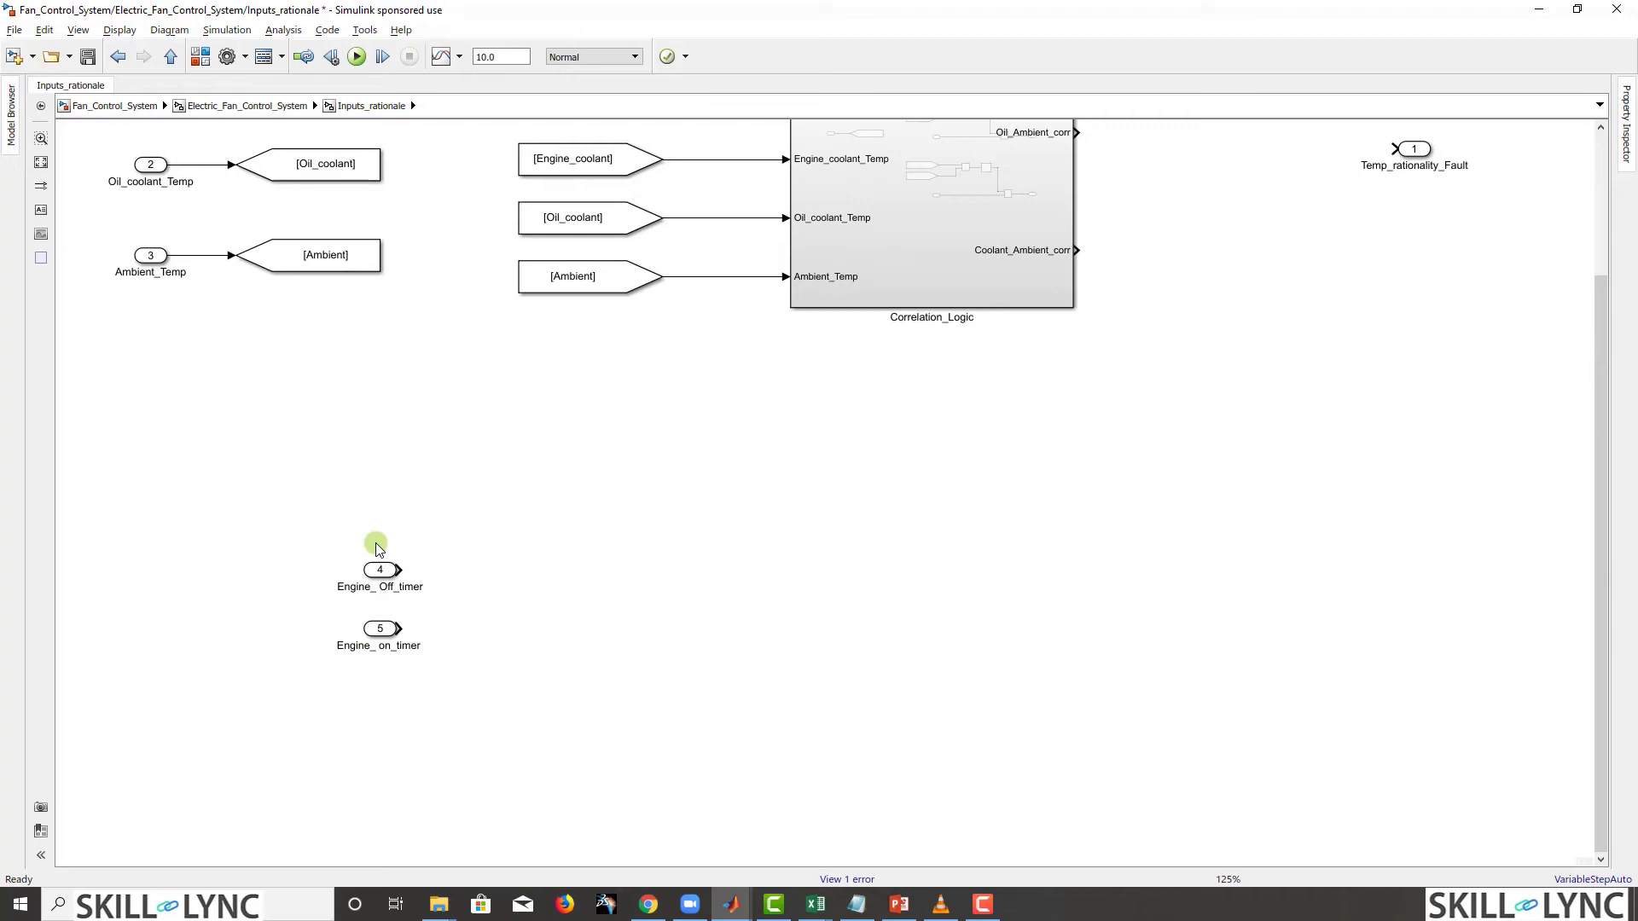
{"action": "left_click_drag", "start_coordinate": [380, 632], "coordinate": [483, 472]}
{"action": "left_click_drag", "start_coordinate": [378, 572], "coordinate": [394, 626]}
Step: Add a GreaterThan block beside the Engine_on_timer inport and connect the inport to its first input
{"action": "left_click", "coordinate": [621, 451]}
{"action": "double_click", "coordinate": [620, 450]}
{"action": "type", "text": "gre"}
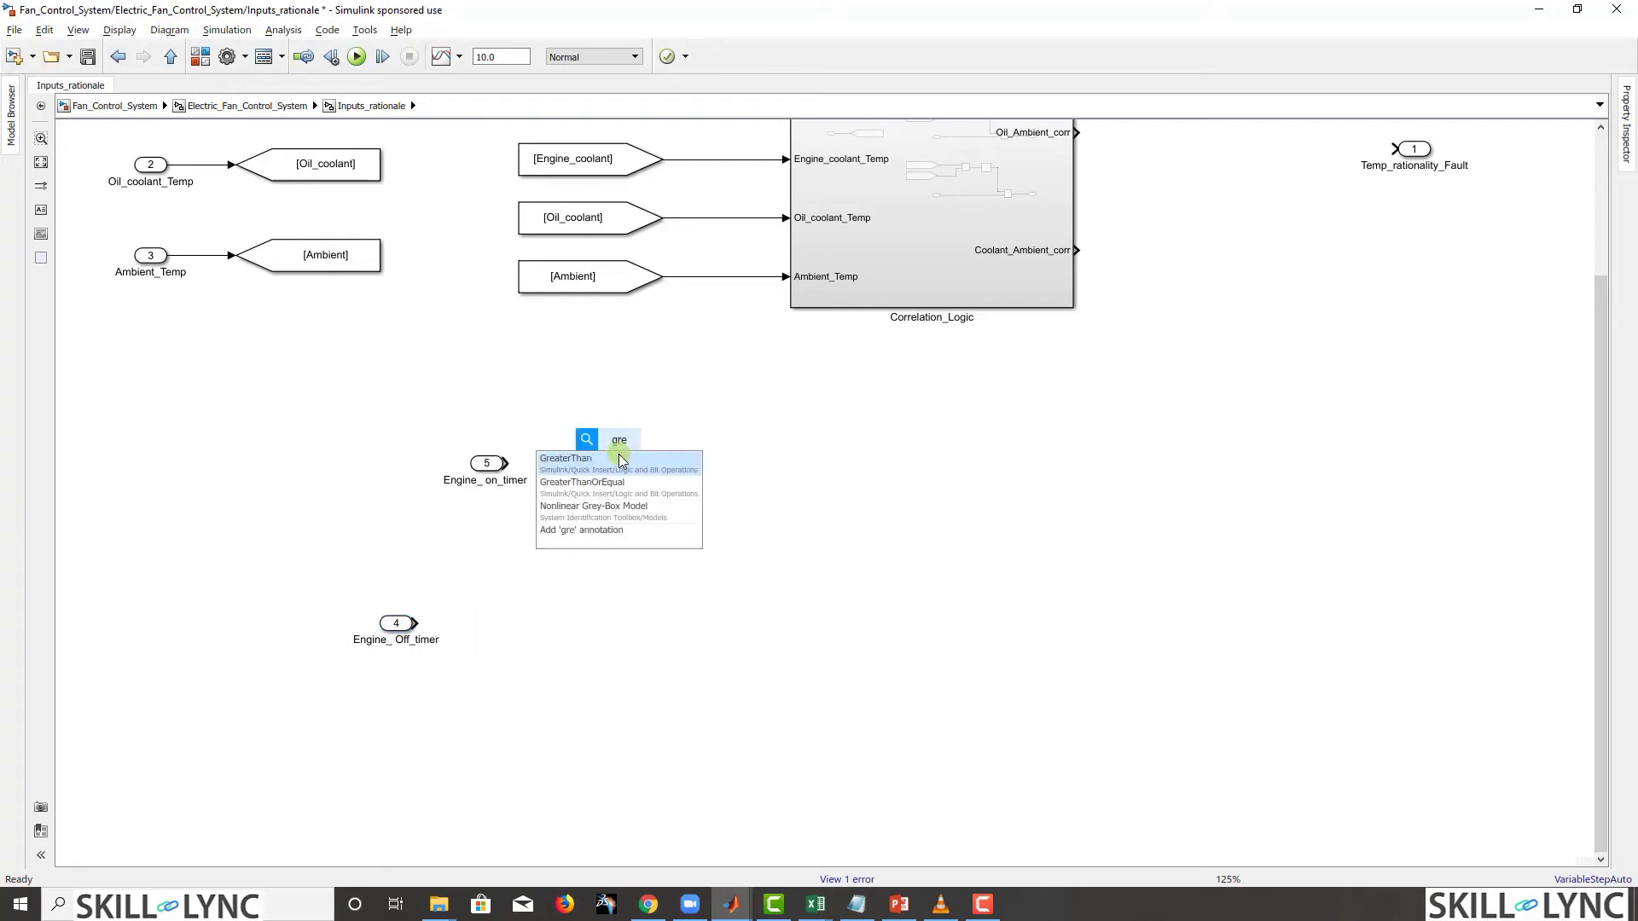
{"action": "left_click", "coordinate": [620, 460]}
{"action": "left_click_drag", "start_coordinate": [620, 460], "coordinate": [620, 476]}
{"action": "left_click", "coordinate": [597, 461]}
Step: Add a Constant block below the Engine_on_timer inport and set its value to Engine_on_timer_Rational_Threshold
{"action": "double_click", "coordinate": [589, 555]}
{"action": "type", "text": "c"}
{"action": "left_click", "coordinate": [562, 581]}
{"action": "double_click", "coordinate": [588, 556]}
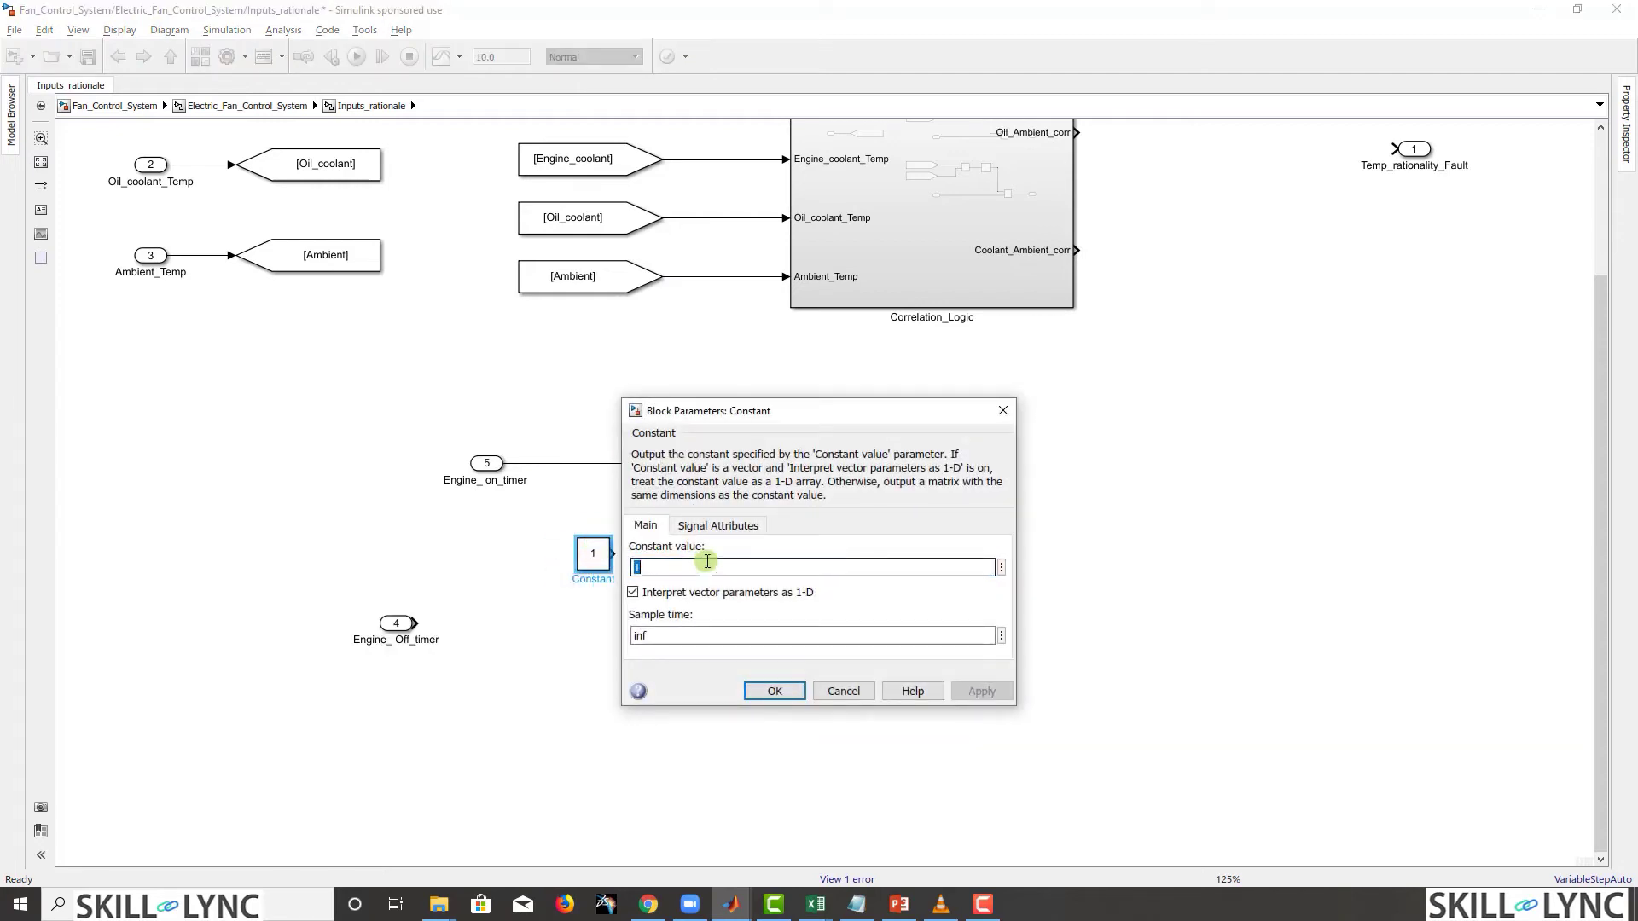
{"action": "type", "text": "Eni"}
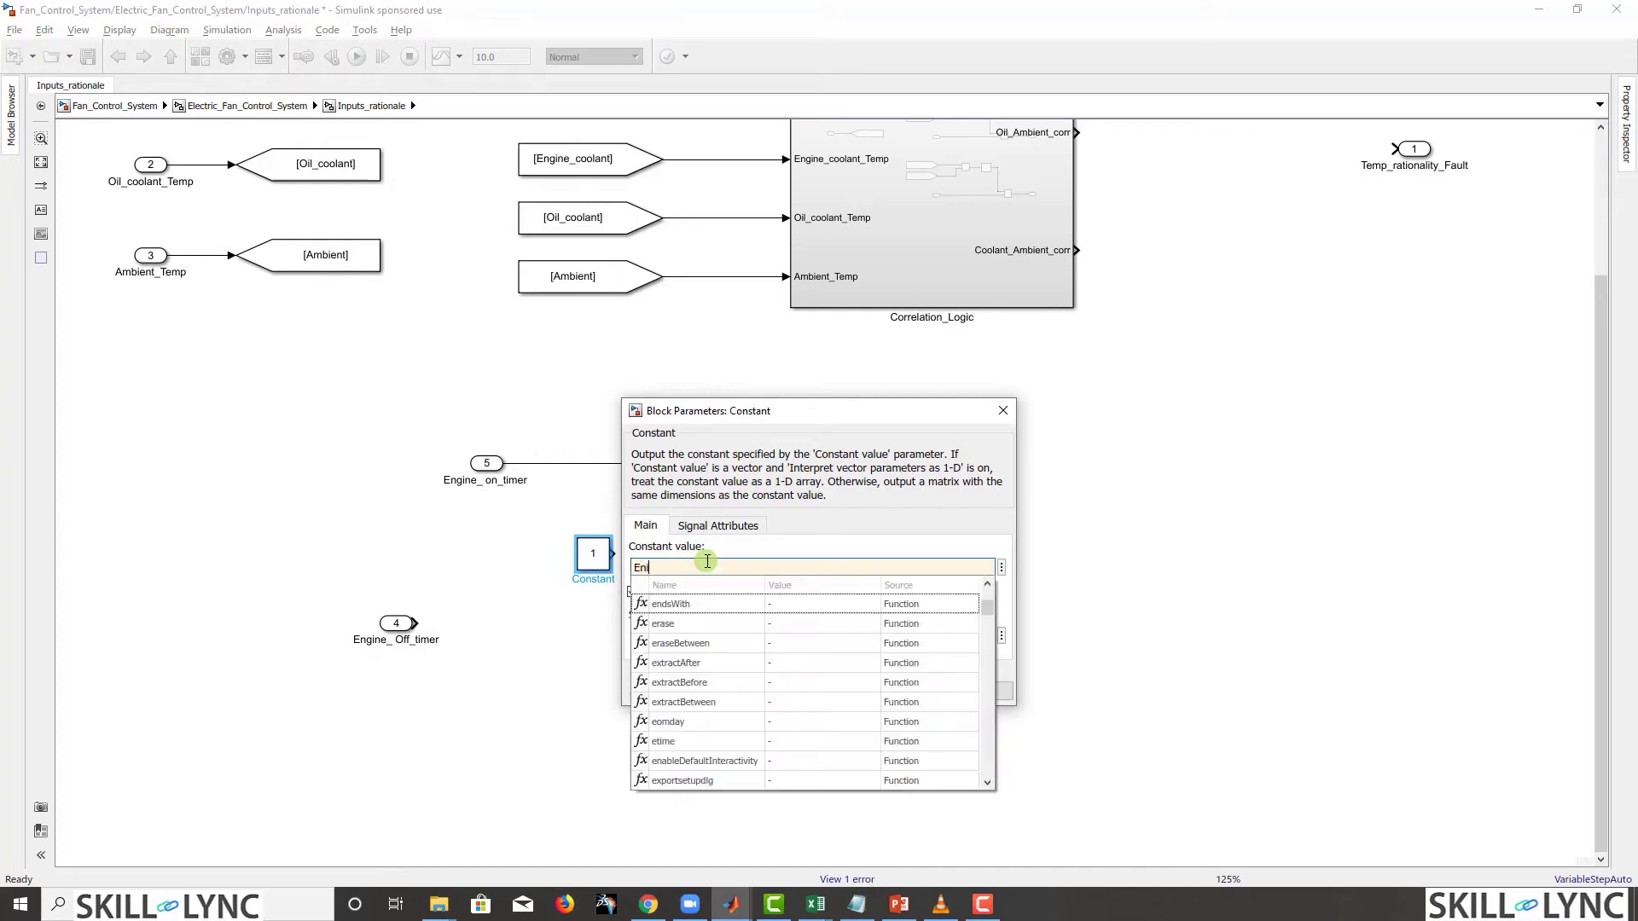
{"action": "key", "text": "BackSpace"}
{"action": "type", "text": "gine"}
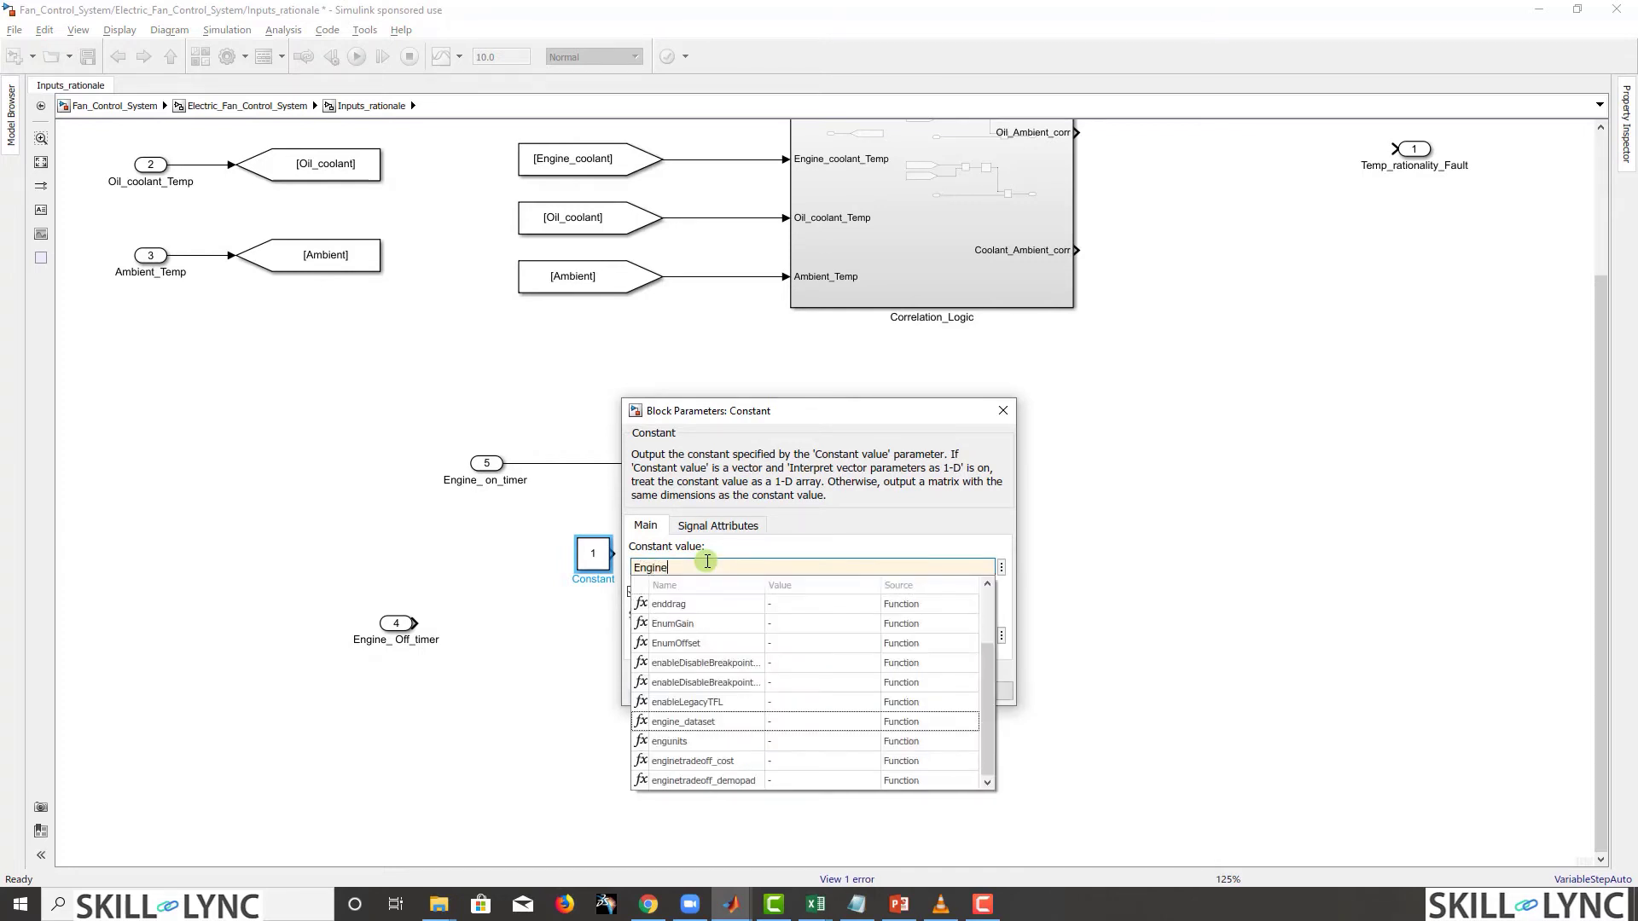
{"action": "type", "text": "_on"}
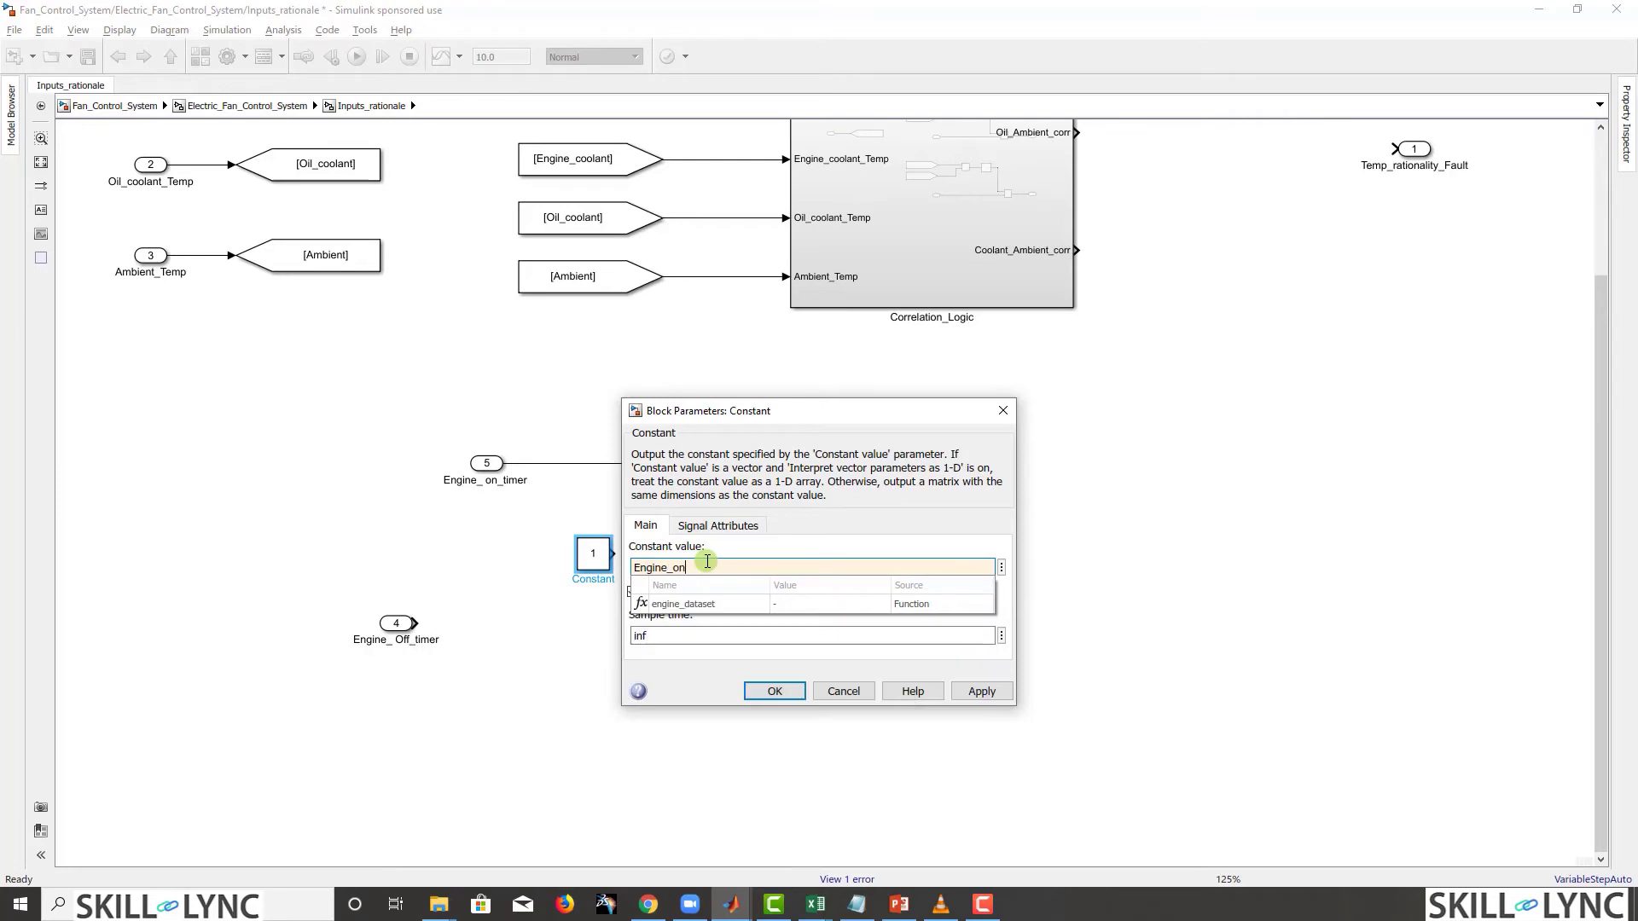
{"action": "type", "text": "_timer_Rational_Threshold"}
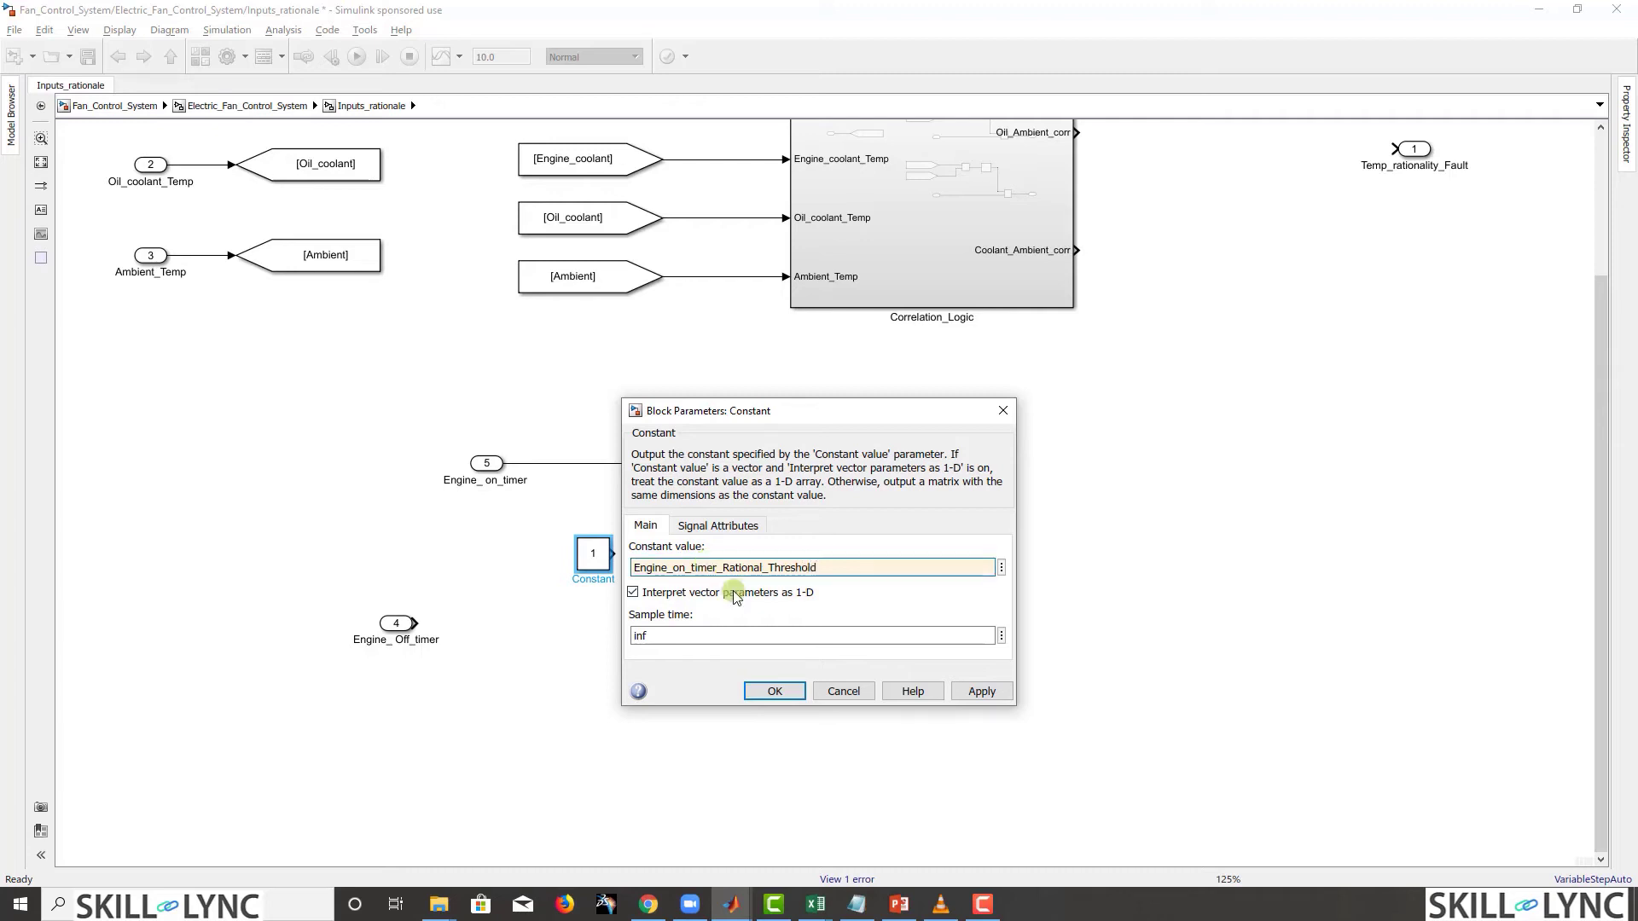
{"action": "left_click", "coordinate": [640, 567]}
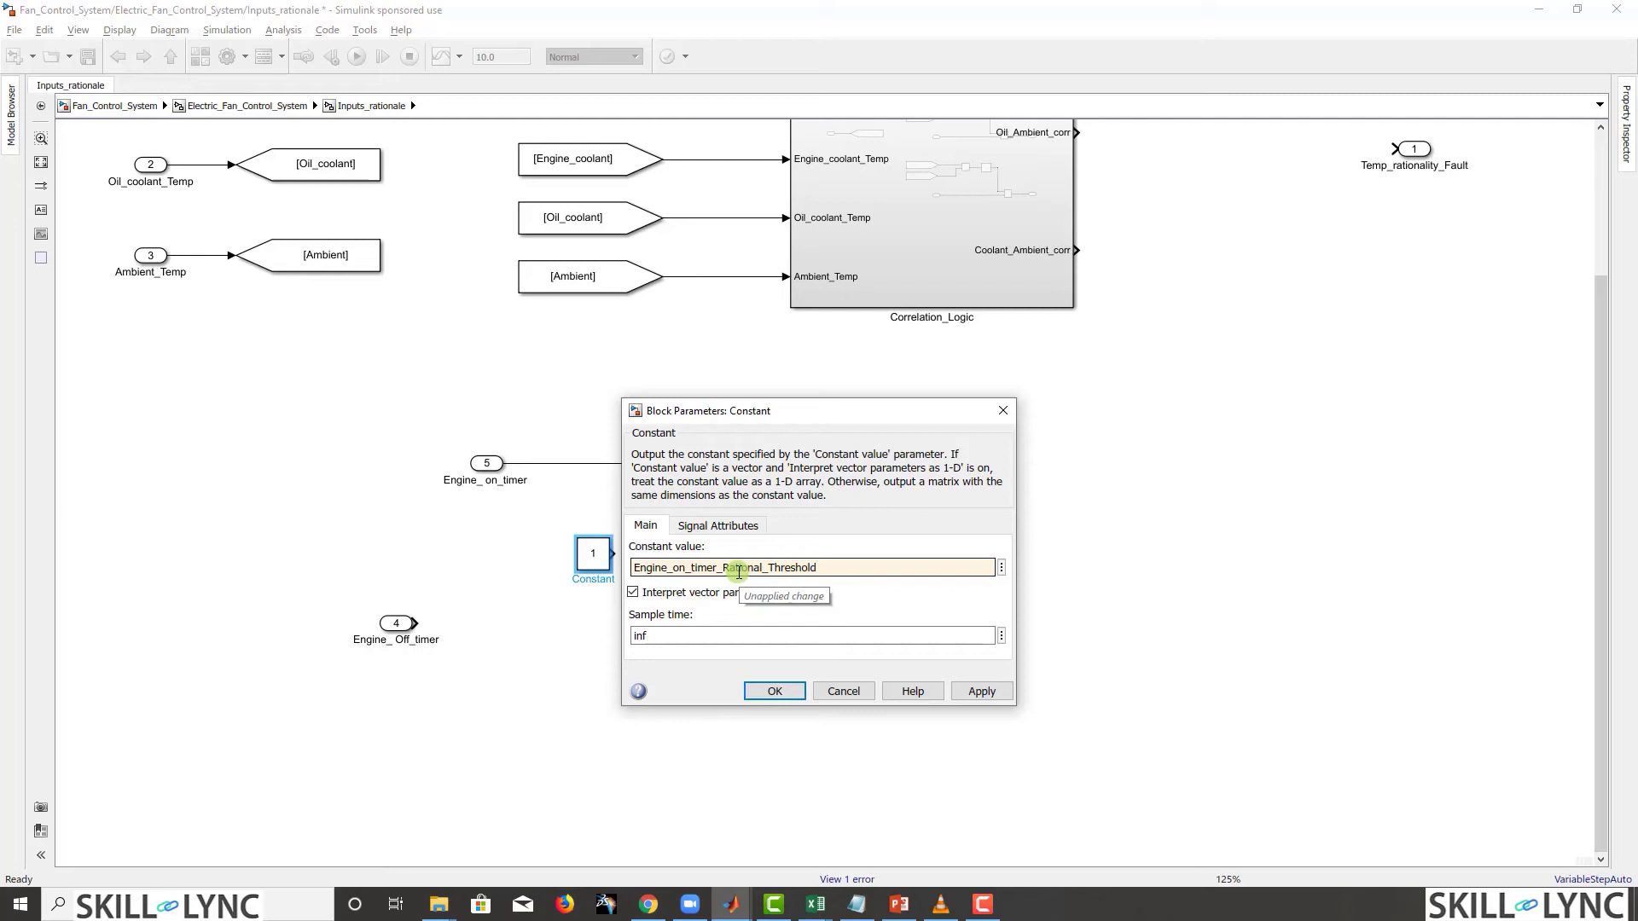
{"action": "left_click", "coordinate": [775, 691]}
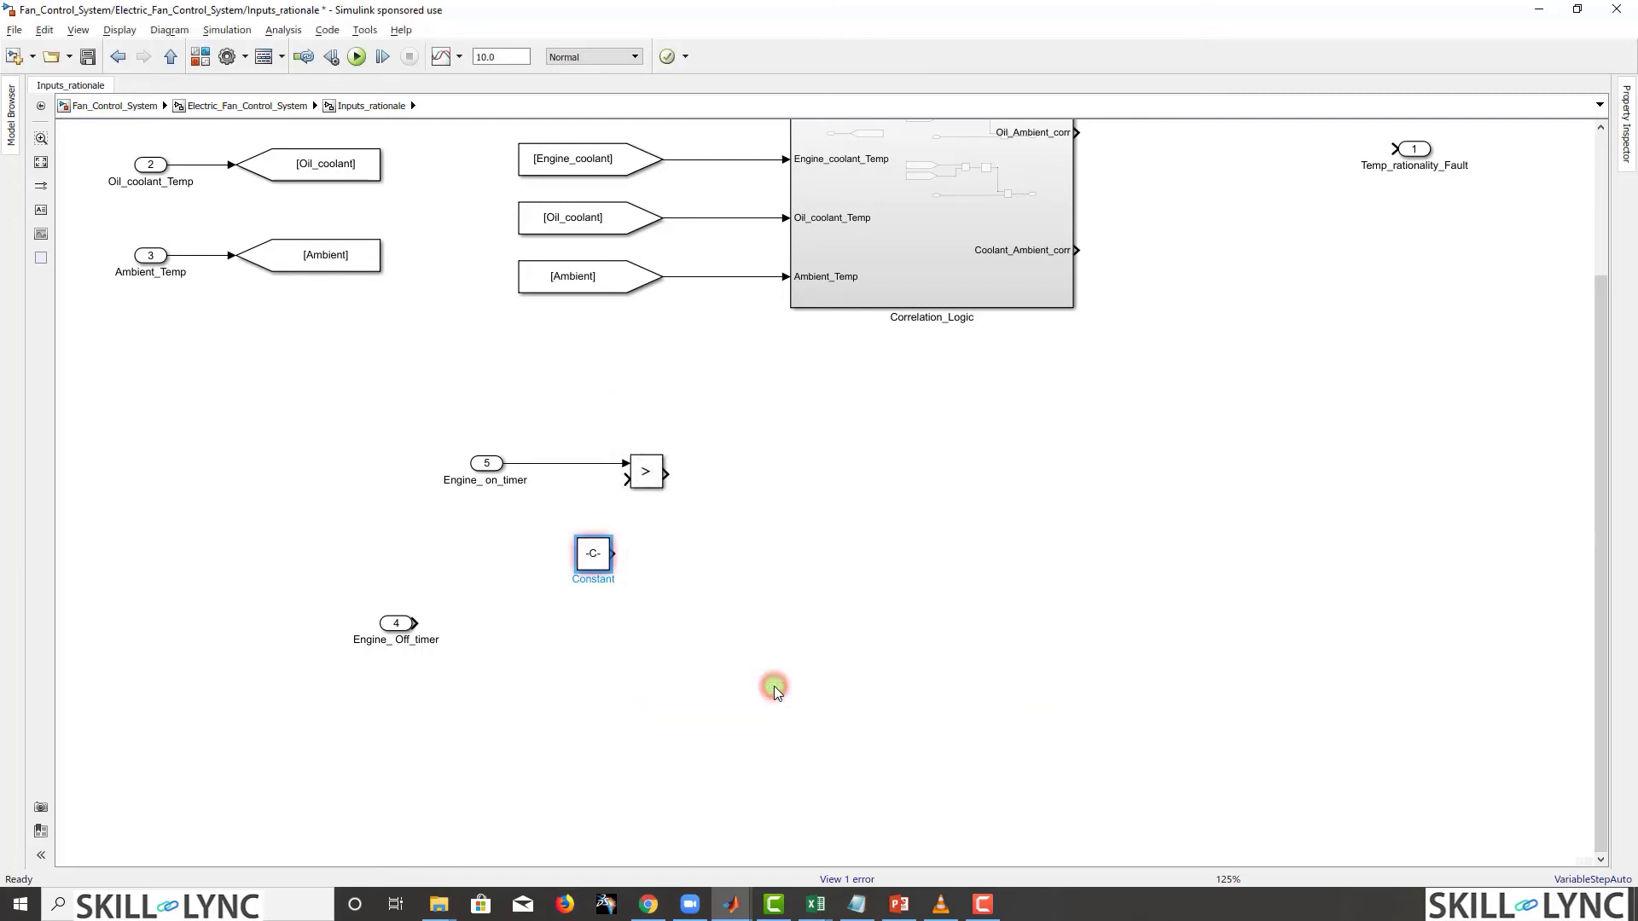
Step: Widen the threshold Constant to show its full name, wire it to the GreaterThan block's second input, and move Engine_Off_timer lower
{"action": "left_click_drag", "start_coordinate": [577, 571], "coordinate": [380, 582]}
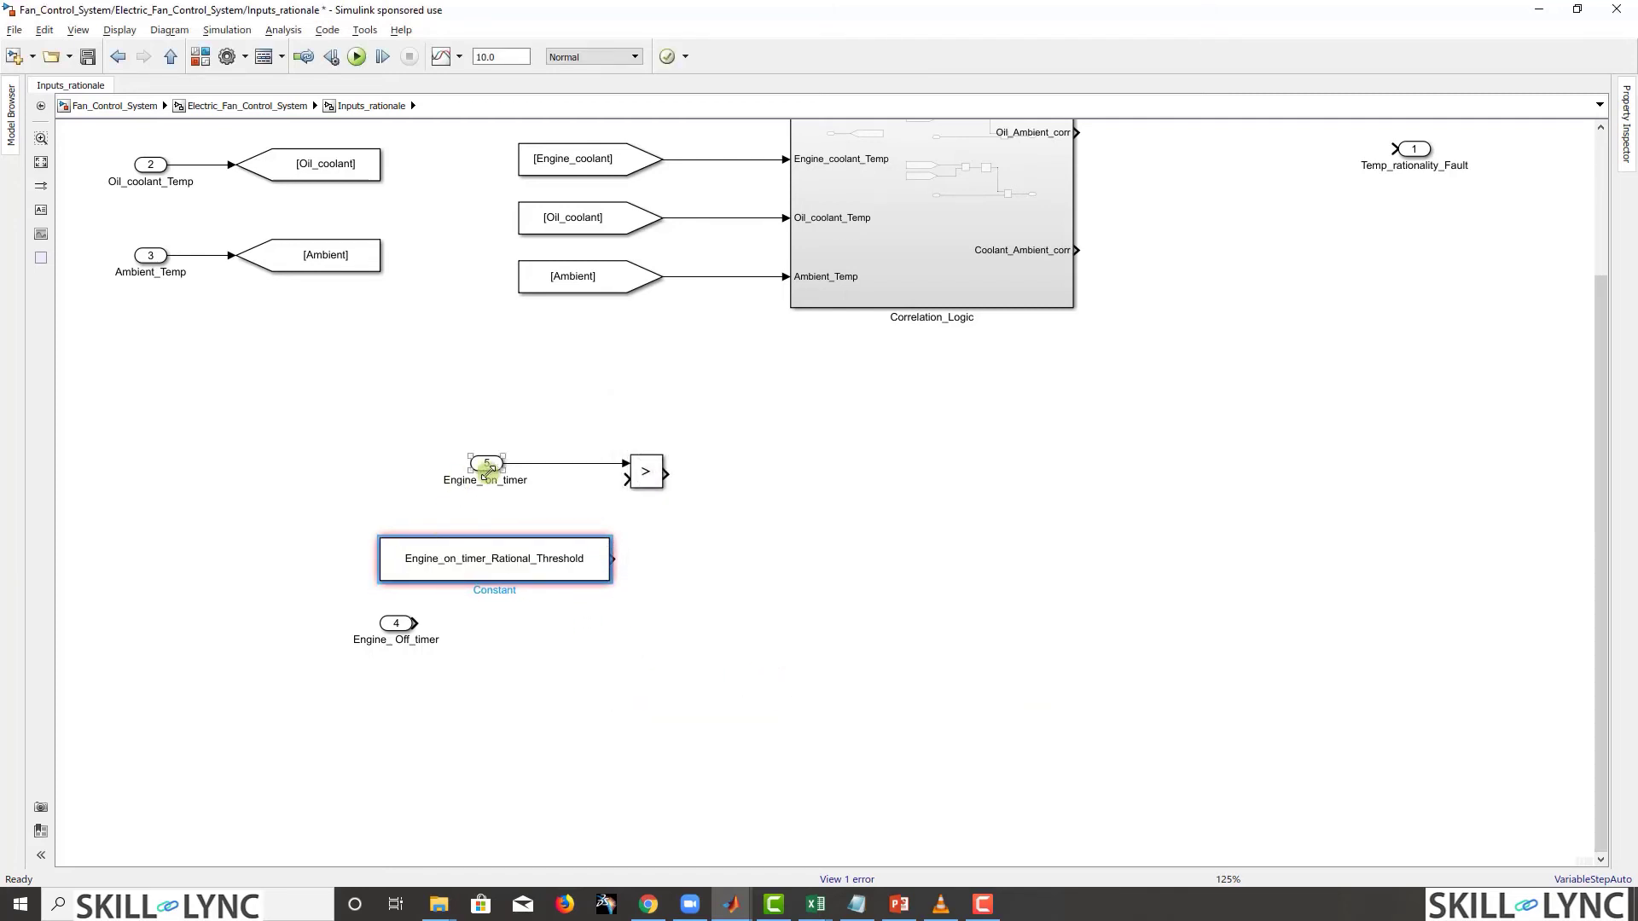
{"action": "left_click_drag", "start_coordinate": [642, 469], "coordinate": [738, 528]}
{"action": "left_click_drag", "start_coordinate": [619, 559], "coordinate": [739, 538]}
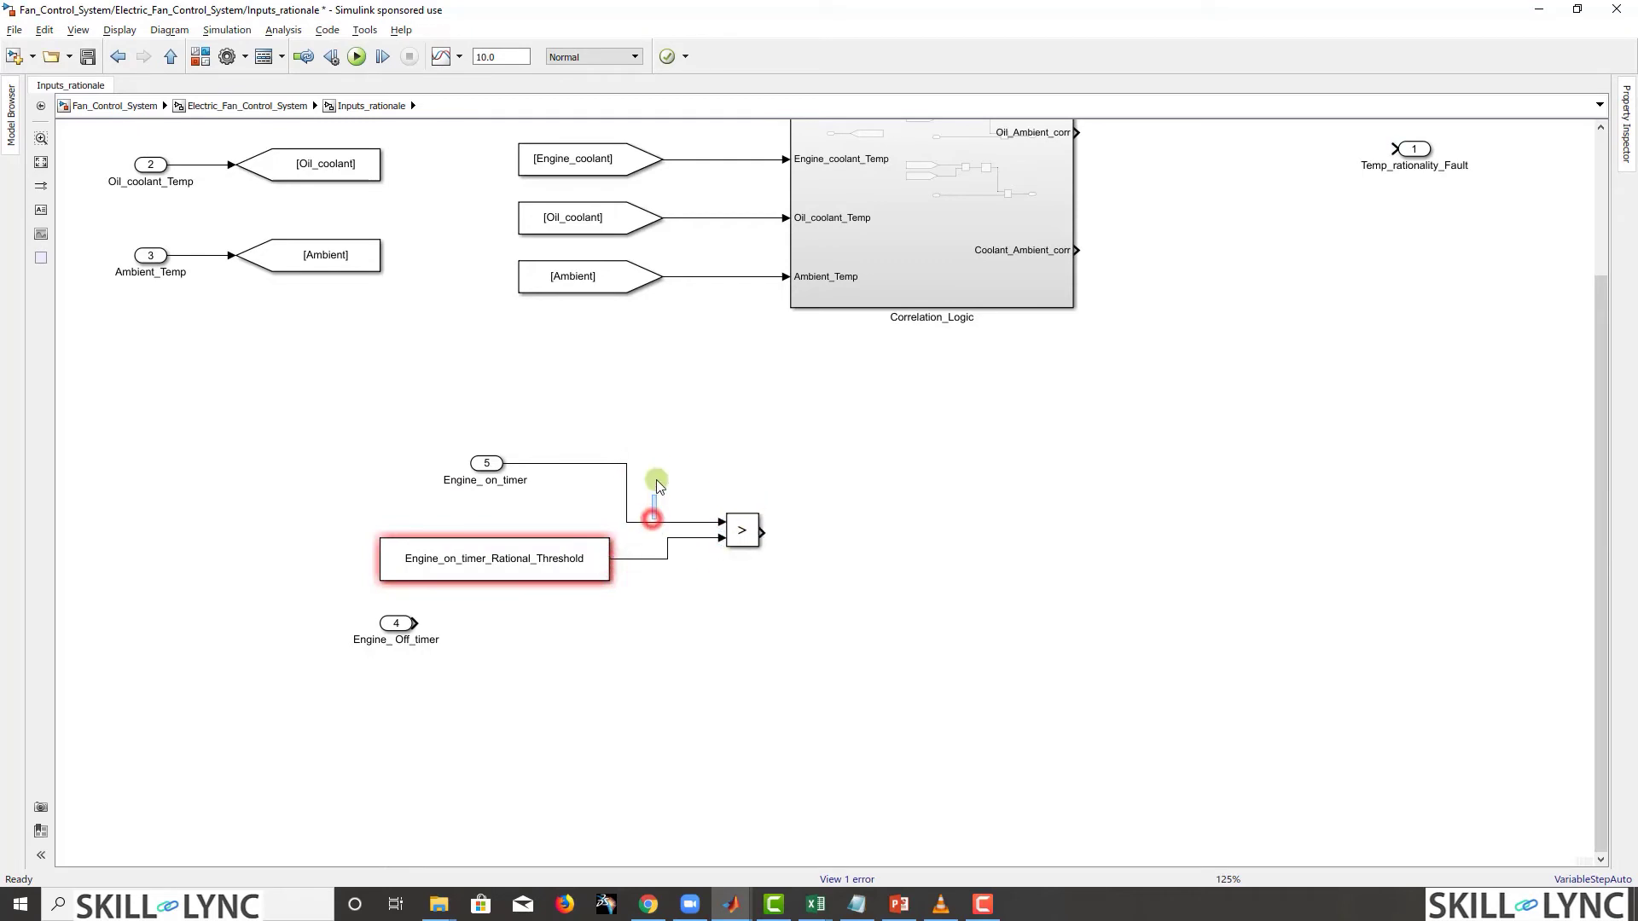
{"action": "left_click", "coordinate": [625, 515]}
{"action": "left_click", "coordinate": [745, 544], "text": "shift"}
{"action": "left_click_drag", "start_coordinate": [407, 625], "coordinate": [442, 693]}
{"action": "left_click", "coordinate": [638, 655]}
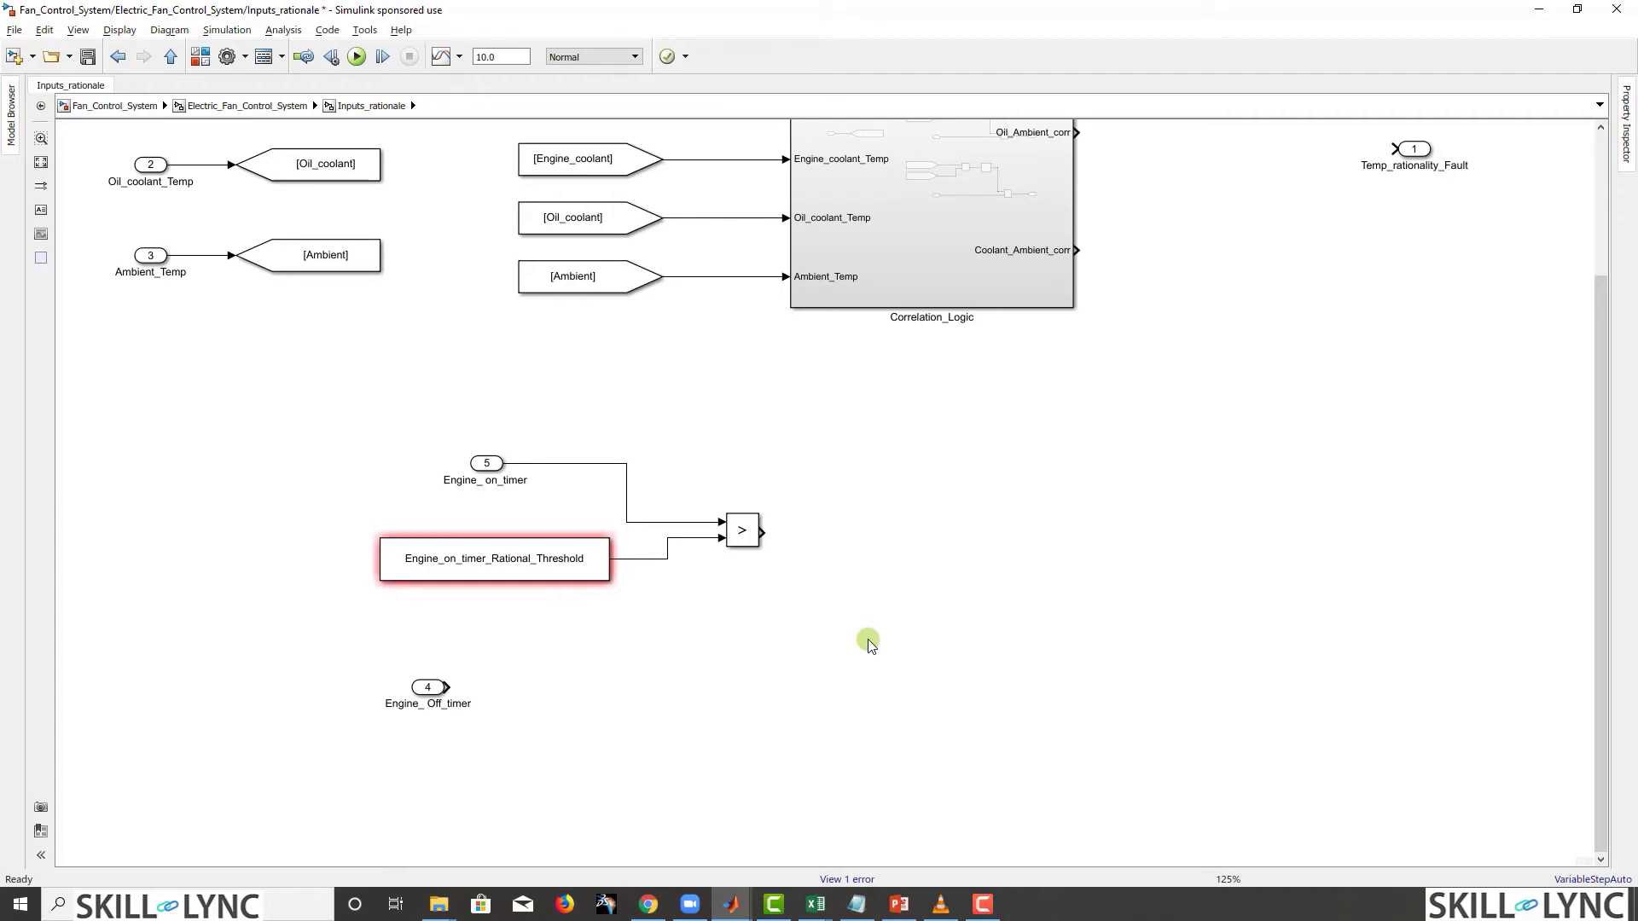
Step: Add a tall Switch block beyond the GreaterThan block and wire the comparison output to its control input
{"action": "double_click", "coordinate": [868, 638]}
{"action": "type", "text": "en"}
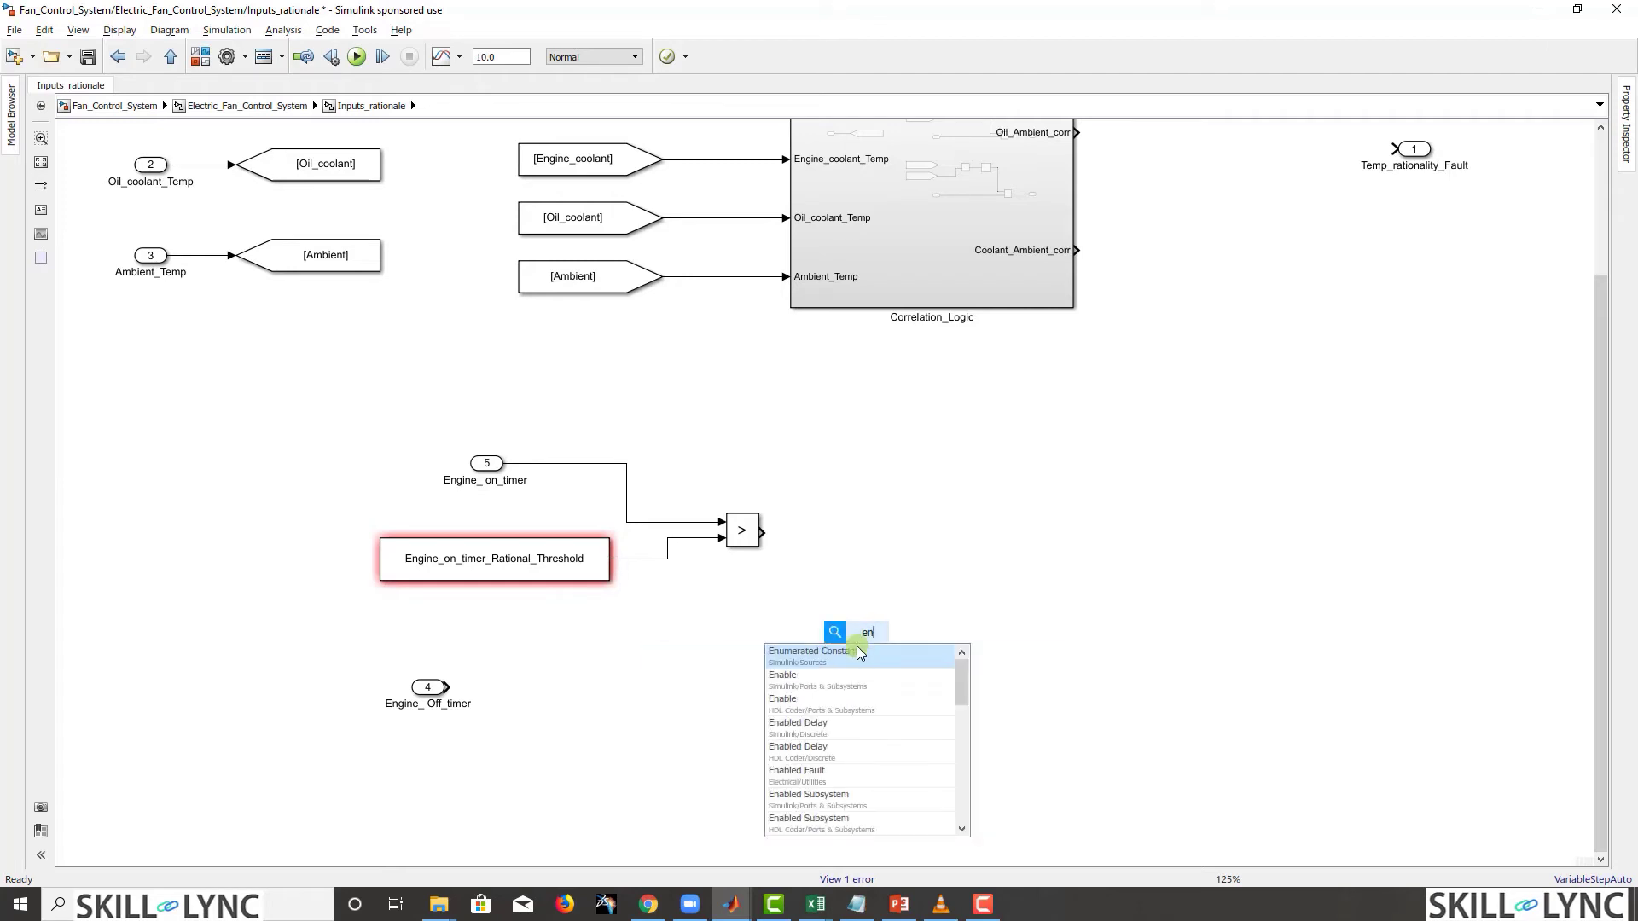
{"action": "left_click", "coordinate": [935, 580]}
{"action": "double_click", "coordinate": [934, 578]}
{"action": "type", "text": "s"}
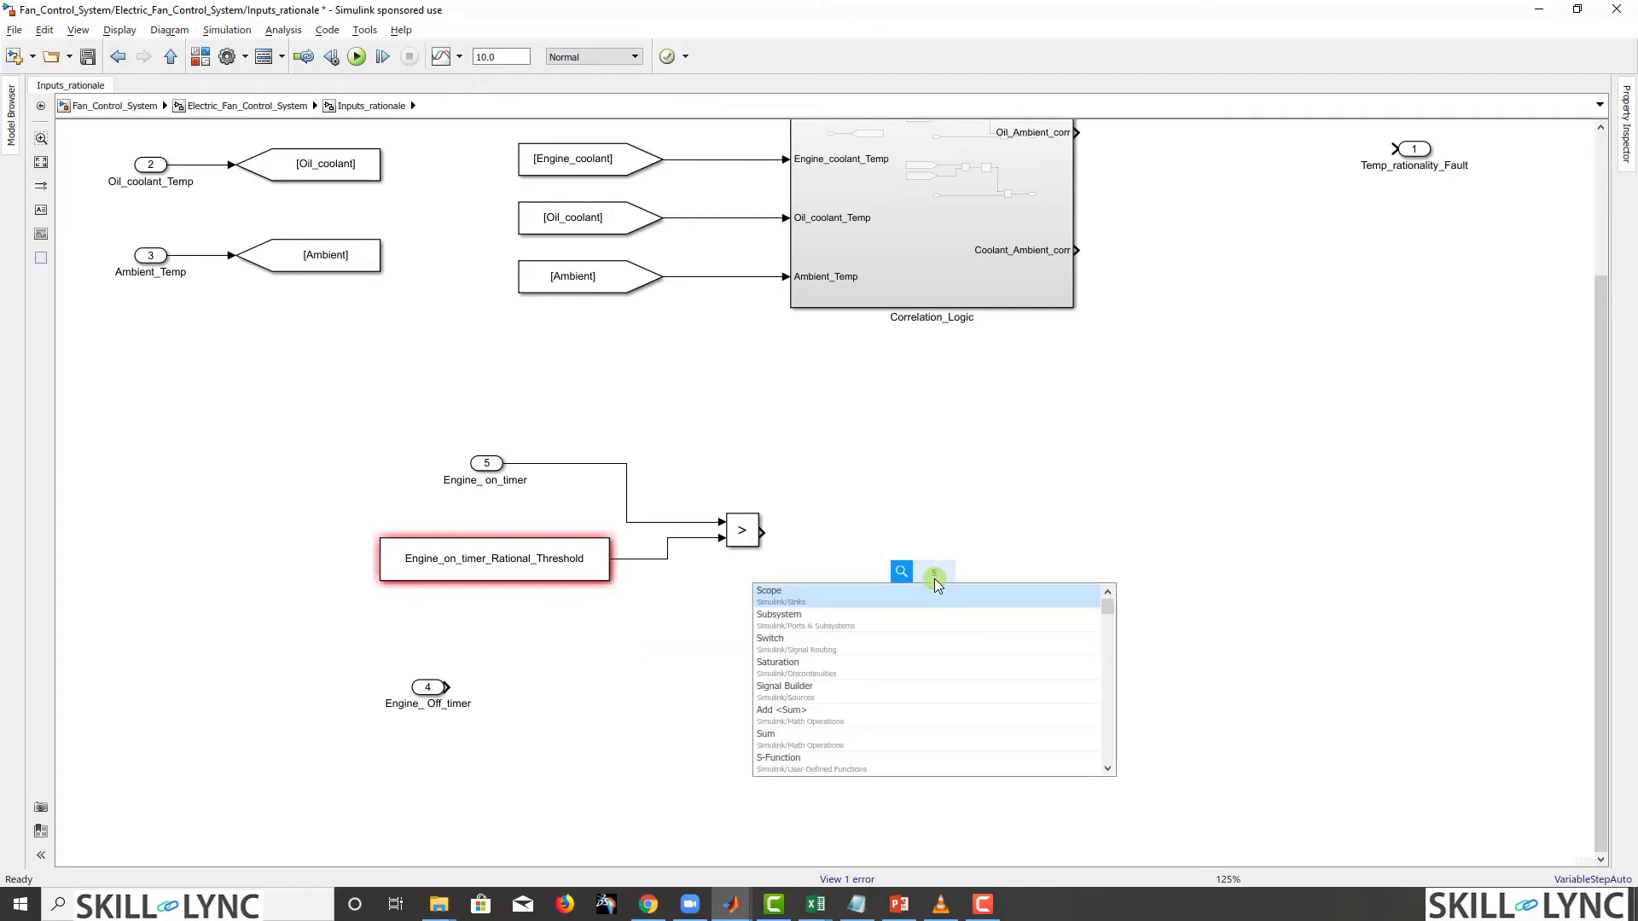
{"action": "left_click", "coordinate": [893, 642]}
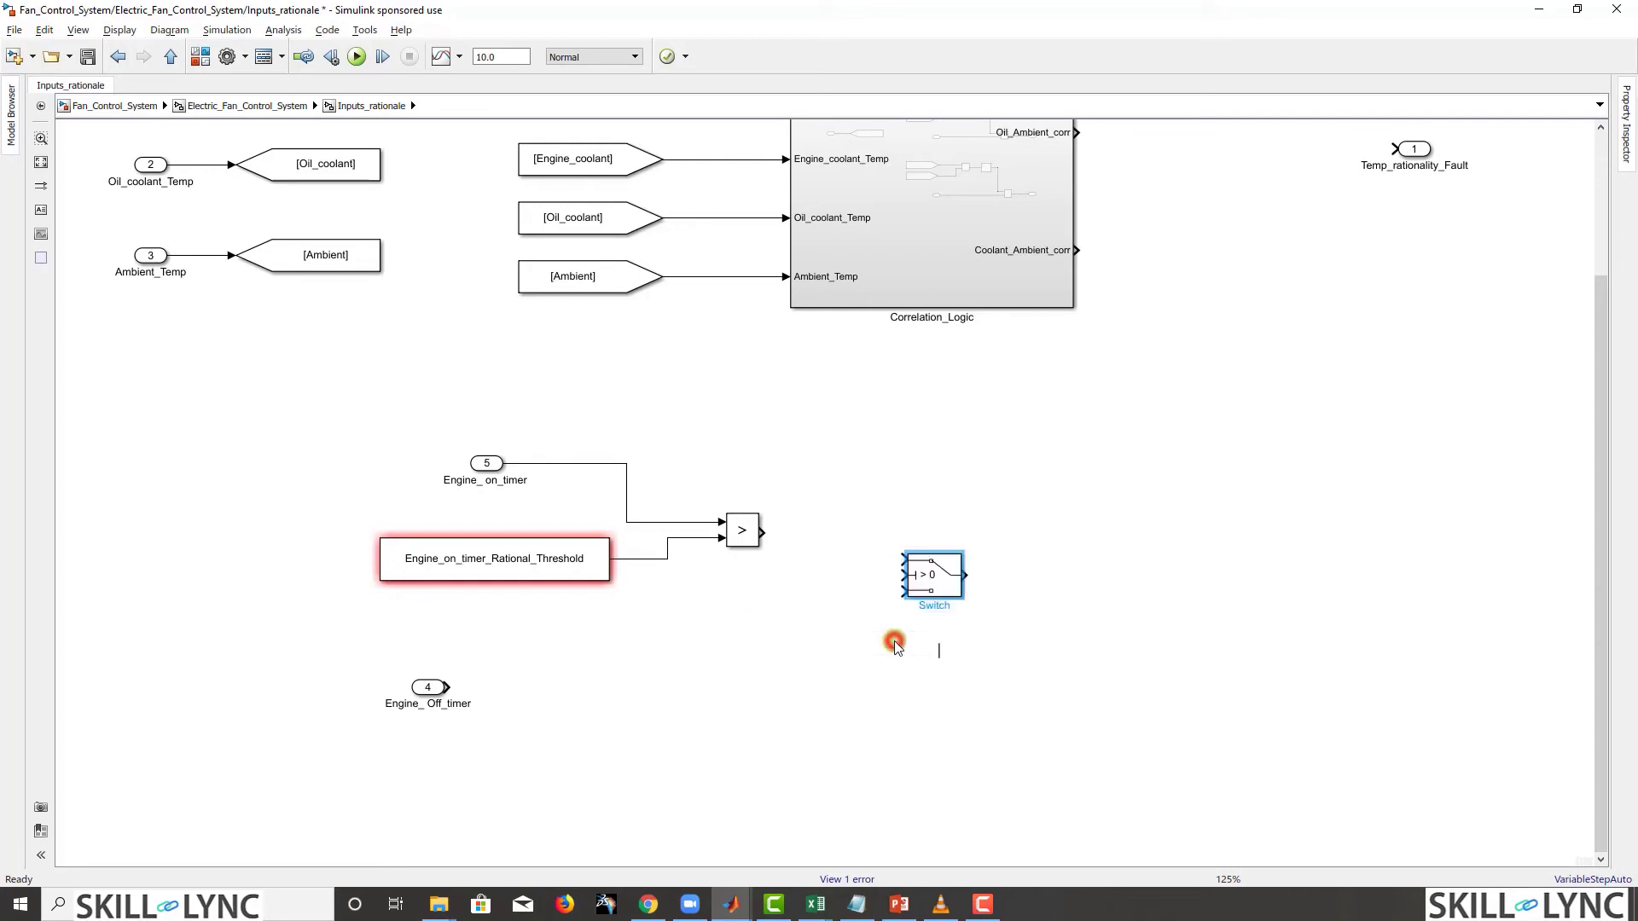
{"action": "left_click_drag", "start_coordinate": [957, 591], "coordinate": [1209, 616]}
{"action": "left_click_drag", "start_coordinate": [766, 534], "coordinate": [1177, 552]}
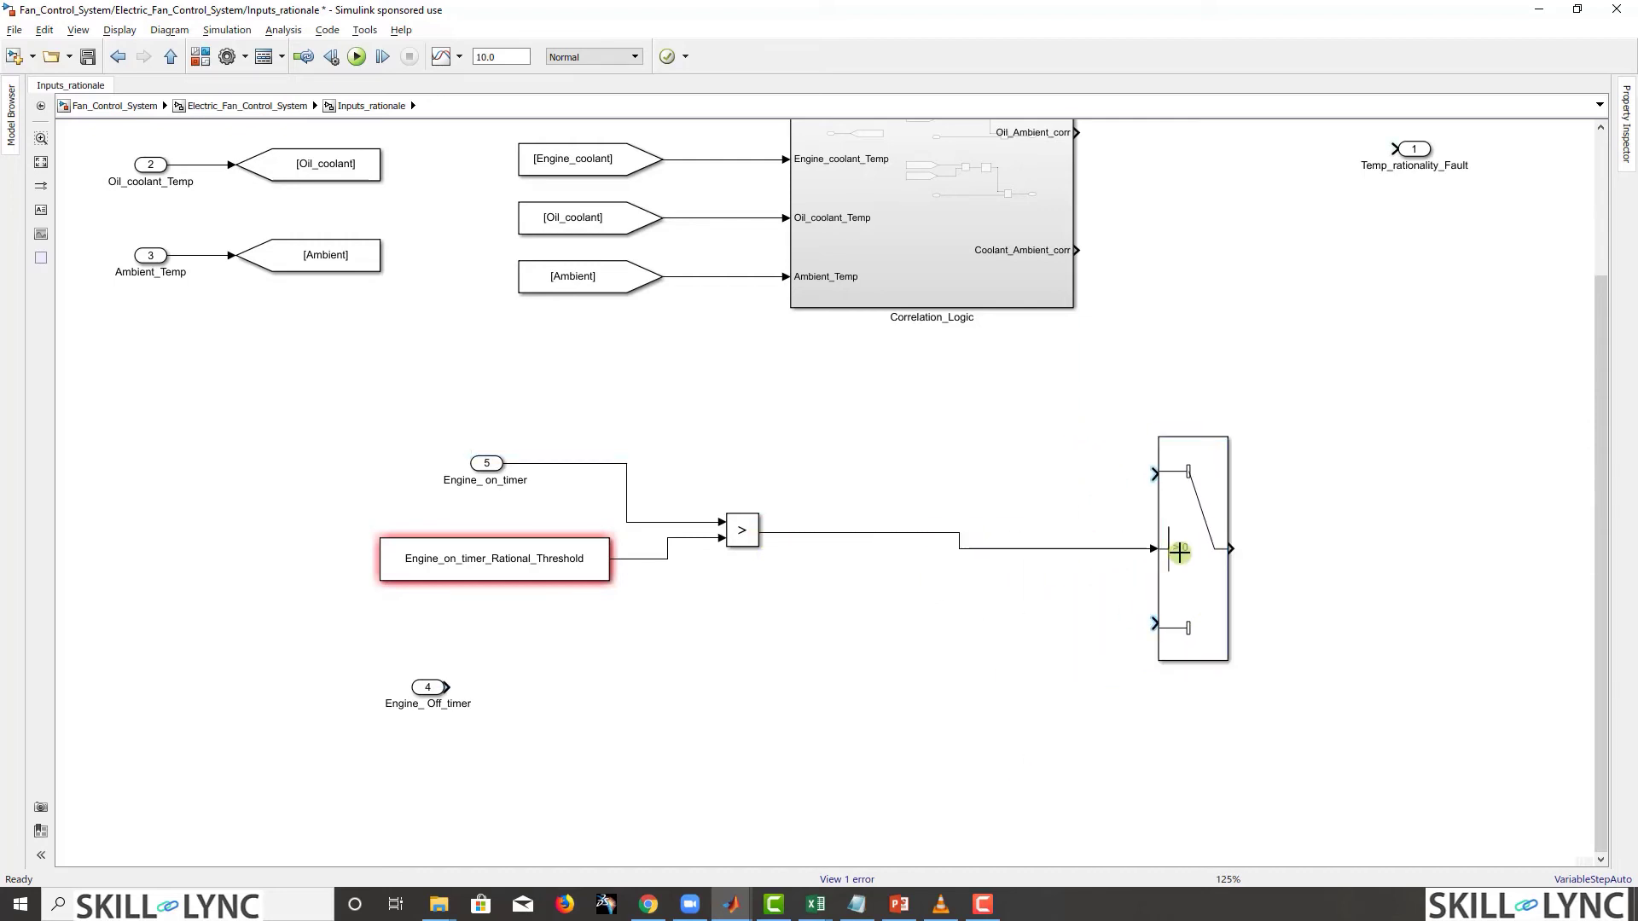
Step: Align the GreaterThan block with the threshold Constant and the Switch's control input so the connecting lines run straight
{"action": "left_click_drag", "start_coordinate": [406, 424], "coordinate": [740, 564]}
{"action": "left_click", "coordinate": [606, 559]}
{"action": "left_click", "coordinate": [741, 552]}
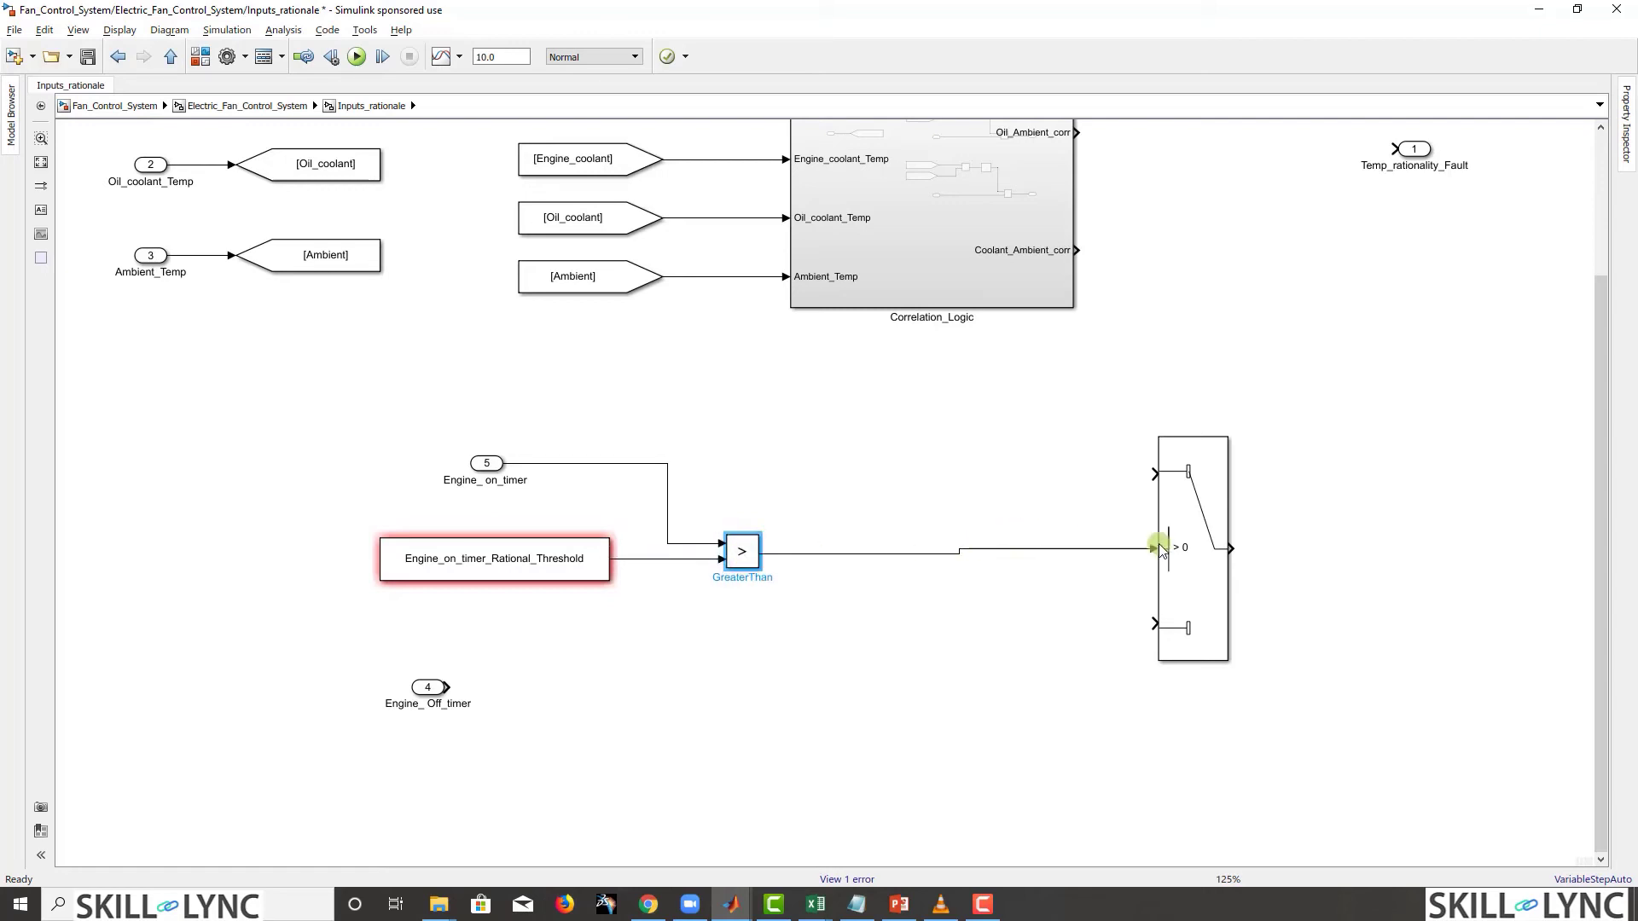
{"action": "left_click_drag", "start_coordinate": [1169, 547], "coordinate": [1172, 552]}
Step: Wire the Engine_on_timer signal to the Switch's first input and Engine_Off_timer to its third, moving Engine_Off_timer level with that port
{"action": "left_click_drag", "start_coordinate": [1153, 476], "coordinate": [669, 476]}
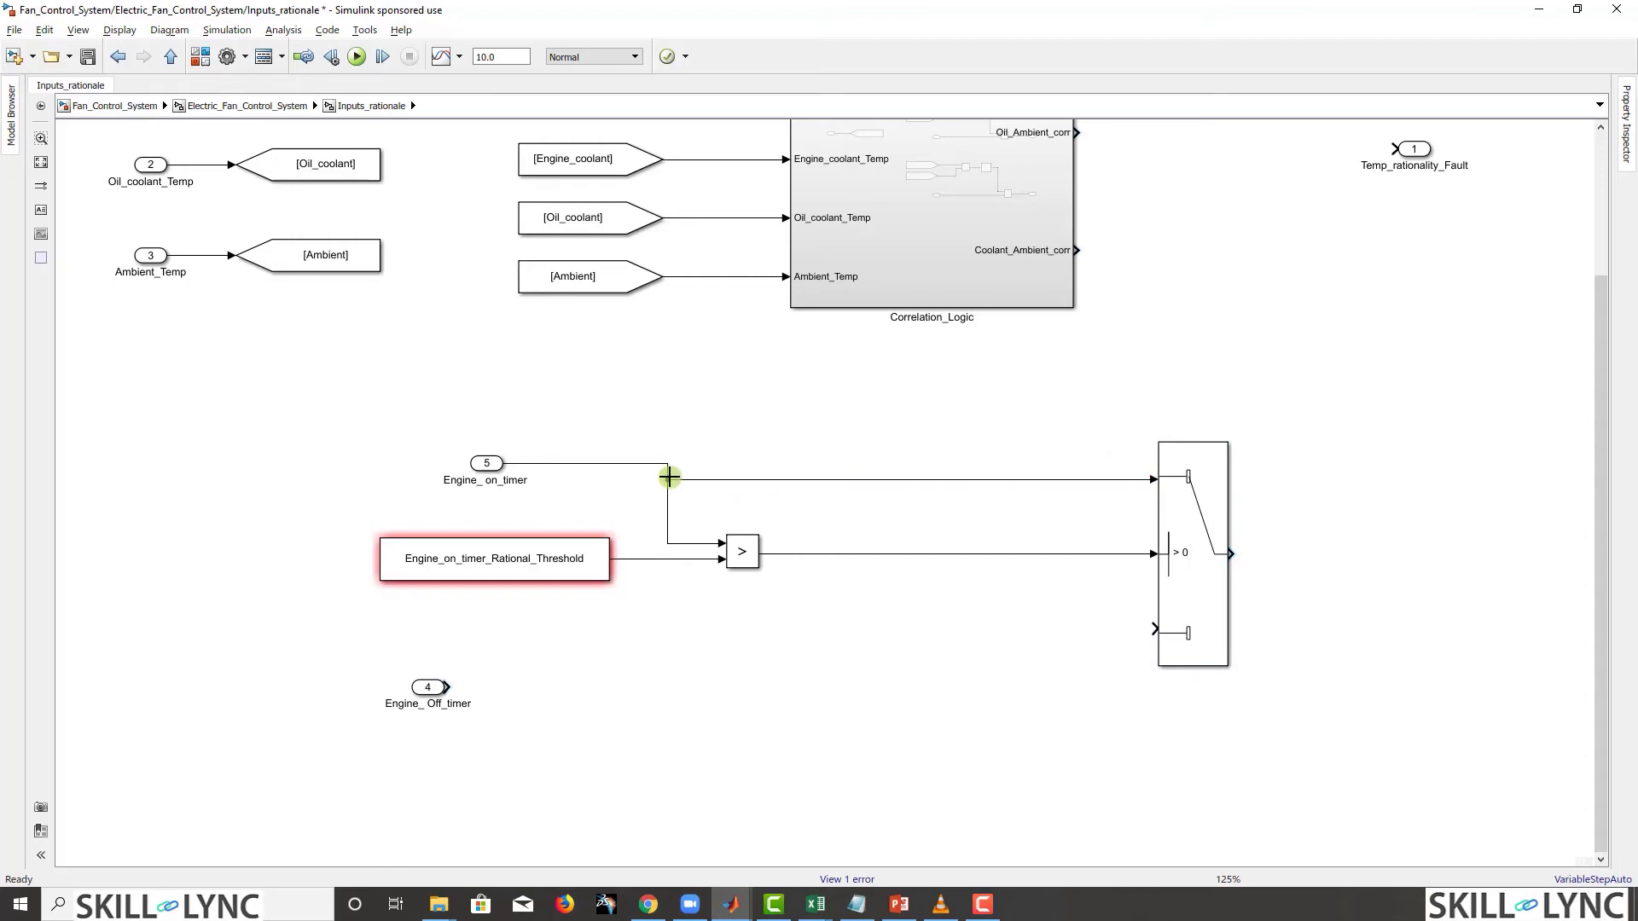
{"action": "left_click_drag", "start_coordinate": [449, 688], "coordinate": [1161, 621]}
{"action": "left_click", "coordinate": [423, 691]}
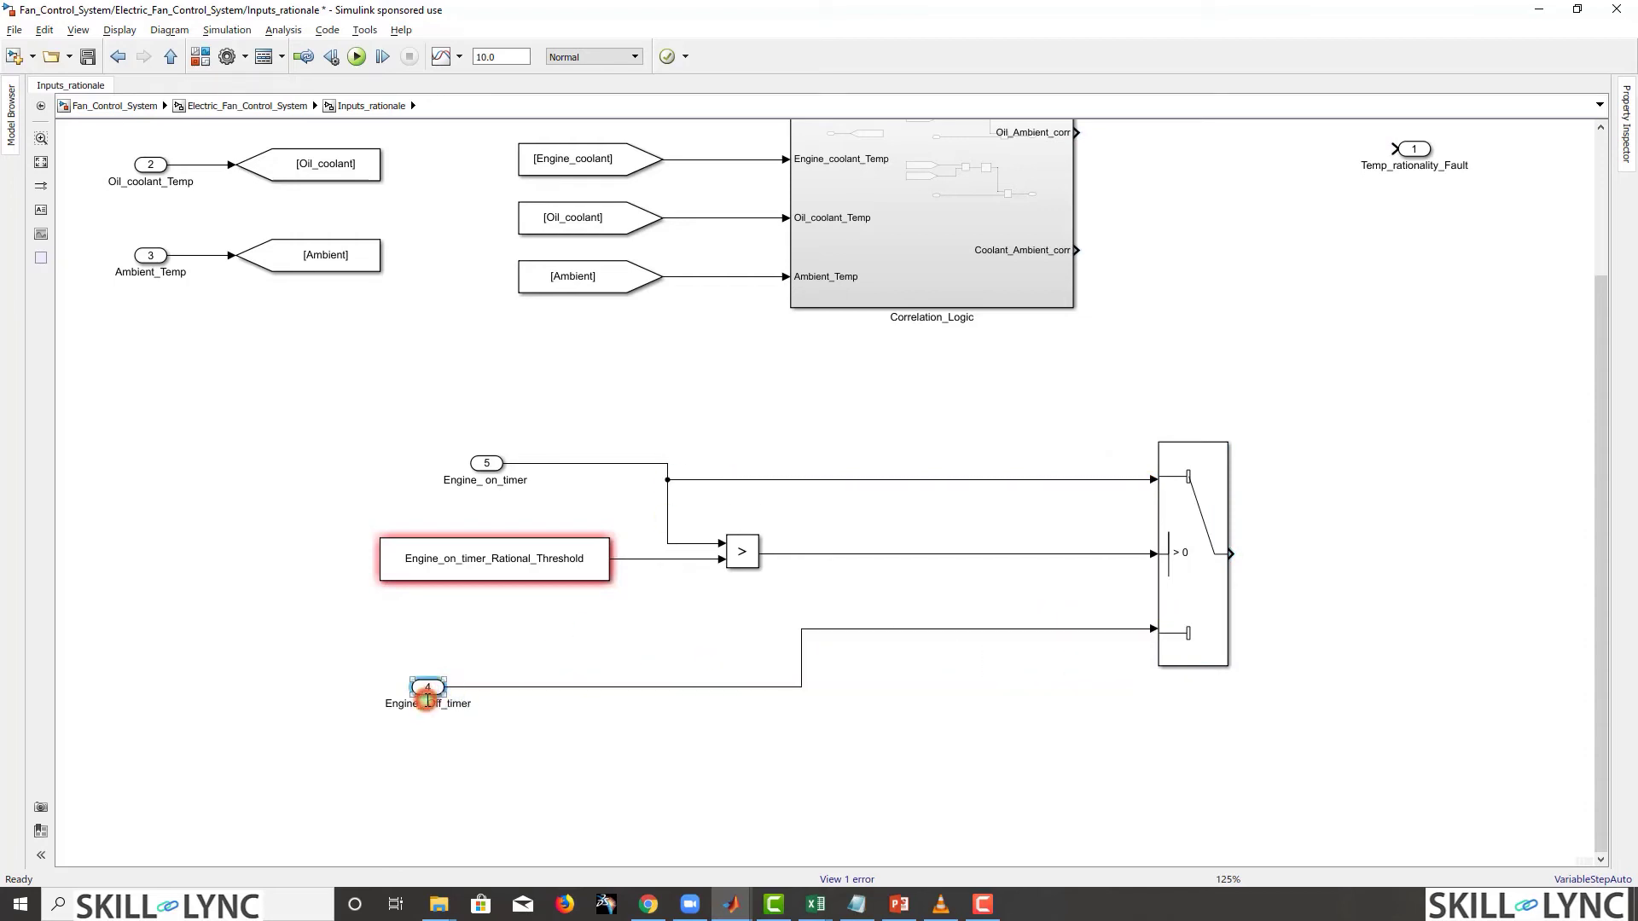
{"action": "left_click_drag", "start_coordinate": [423, 692], "coordinate": [428, 644]}
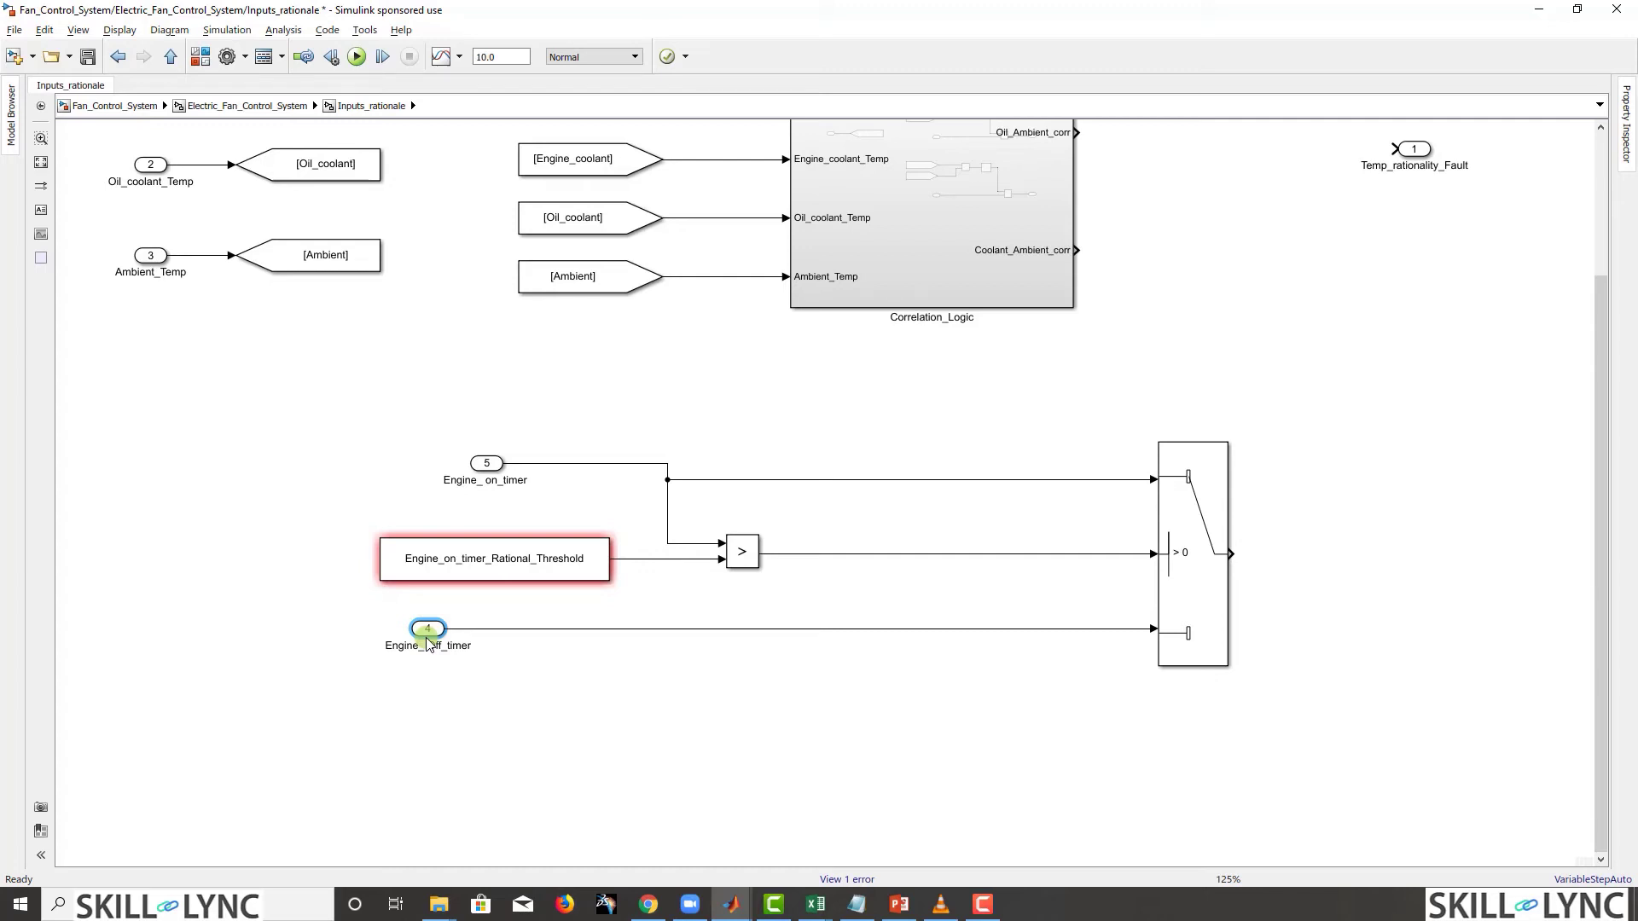
Step: Delete the lines carrying Engine_Off_timer and Engine_on_timer into the Switch's third and first data inputs
{"action": "left_click", "coordinate": [944, 629]}
{"action": "key", "text": "Delete"}
{"action": "left_click", "coordinate": [996, 480]}
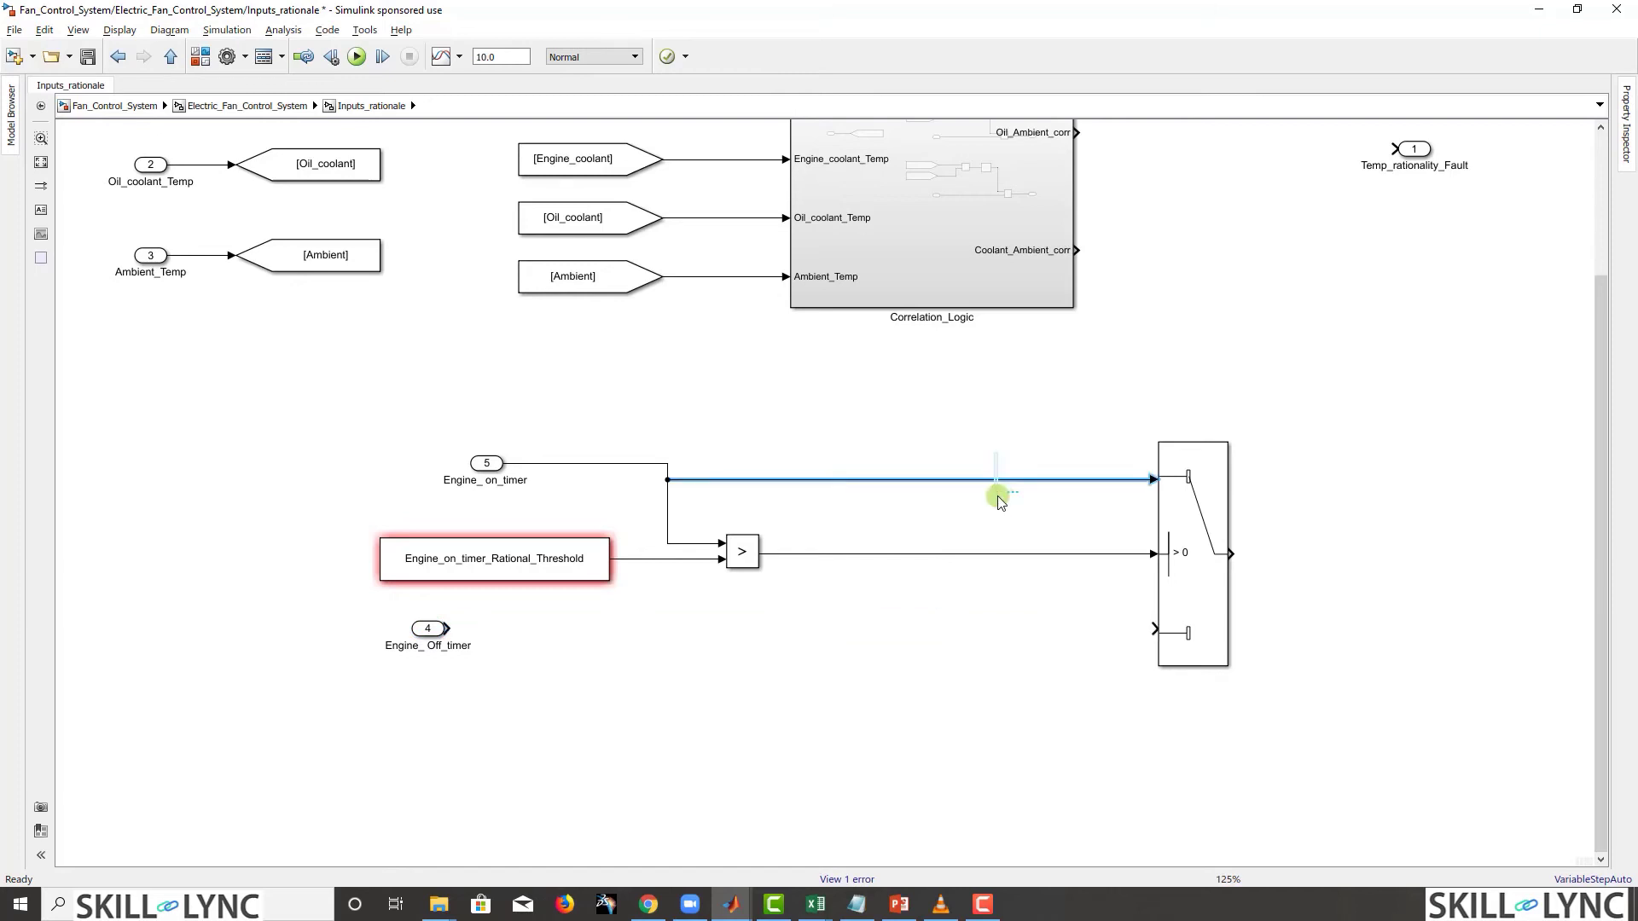
{"action": "key", "text": "Delete"}
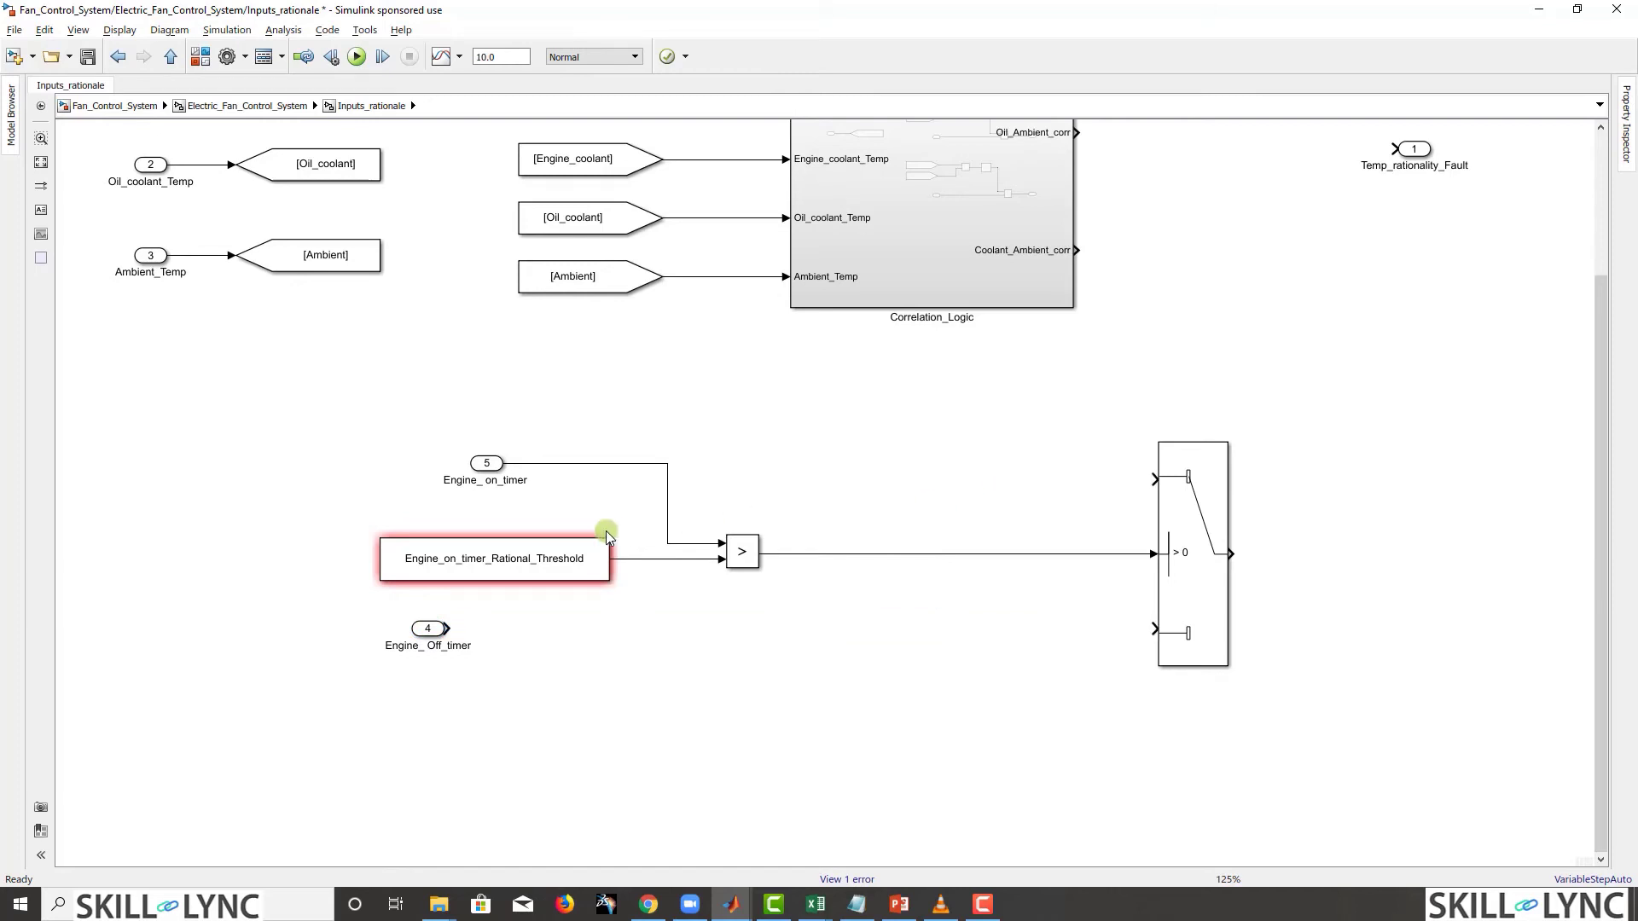
Step: Move the Engine_on_timer inport, threshold Constant and GreaterThan block together, close to the Switch
{"action": "left_click_drag", "start_coordinate": [428, 421], "coordinate": [787, 616]}
{"action": "left_click_drag", "start_coordinate": [741, 552], "coordinate": [1046, 552]}
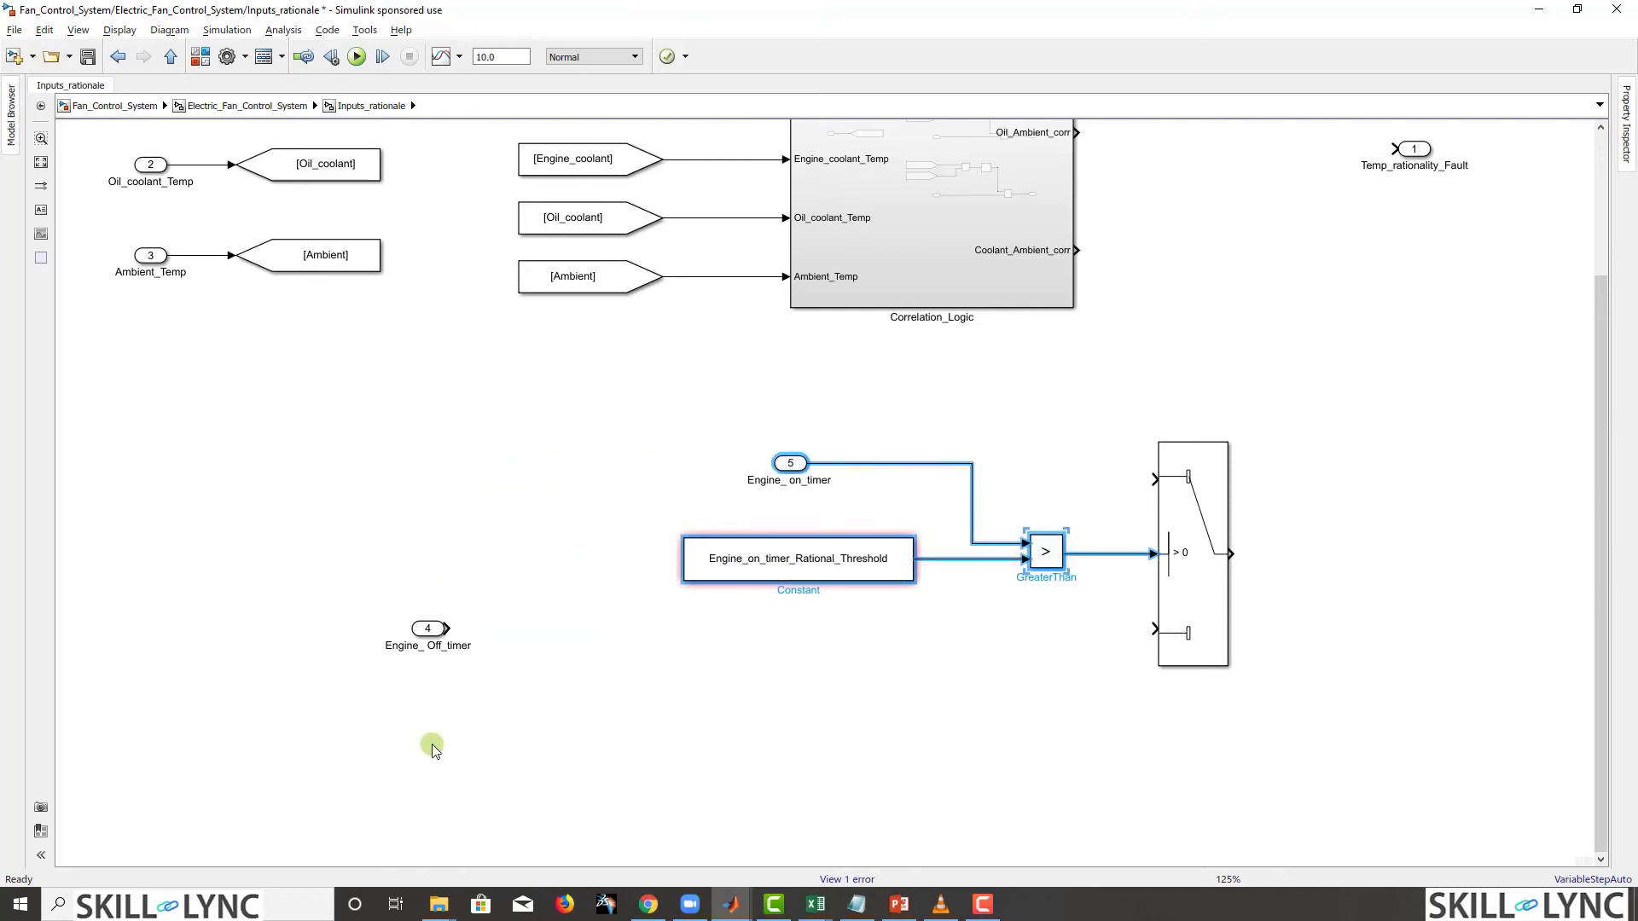
{"action": "scroll", "coordinate": [882, 687], "scroll_direction": "left", "scroll_amount": 5}
{"action": "scroll", "coordinate": [566, 680], "scroll_direction": "down", "scroll_amount": 2}
{"action": "left_click", "coordinate": [571, 683]}
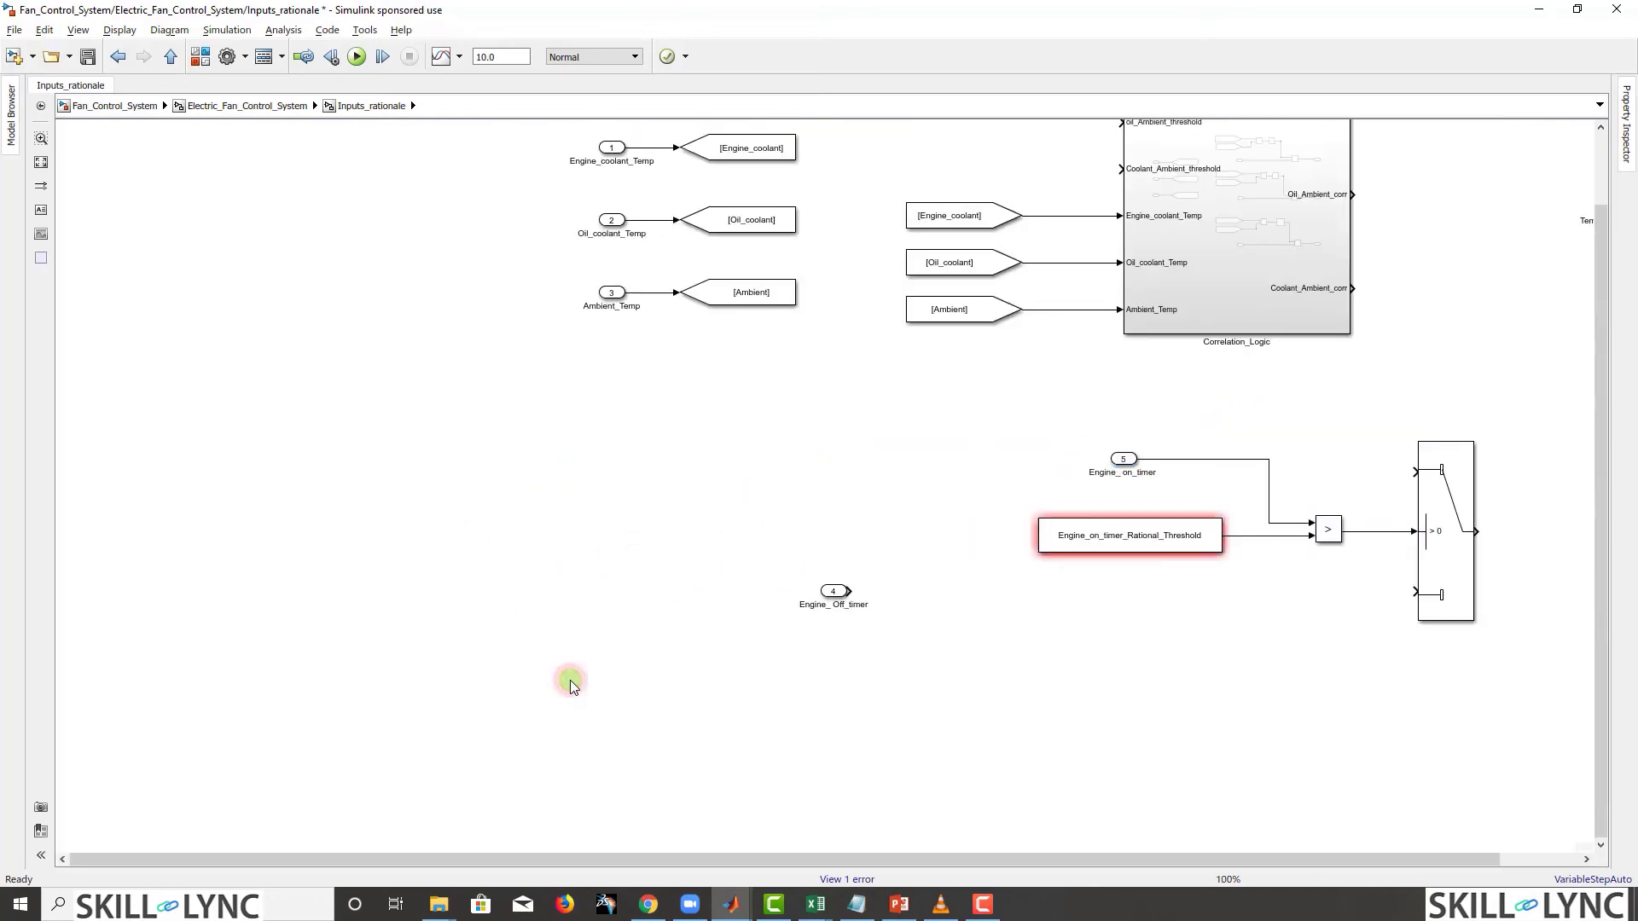
{"action": "key", "text": "space"}
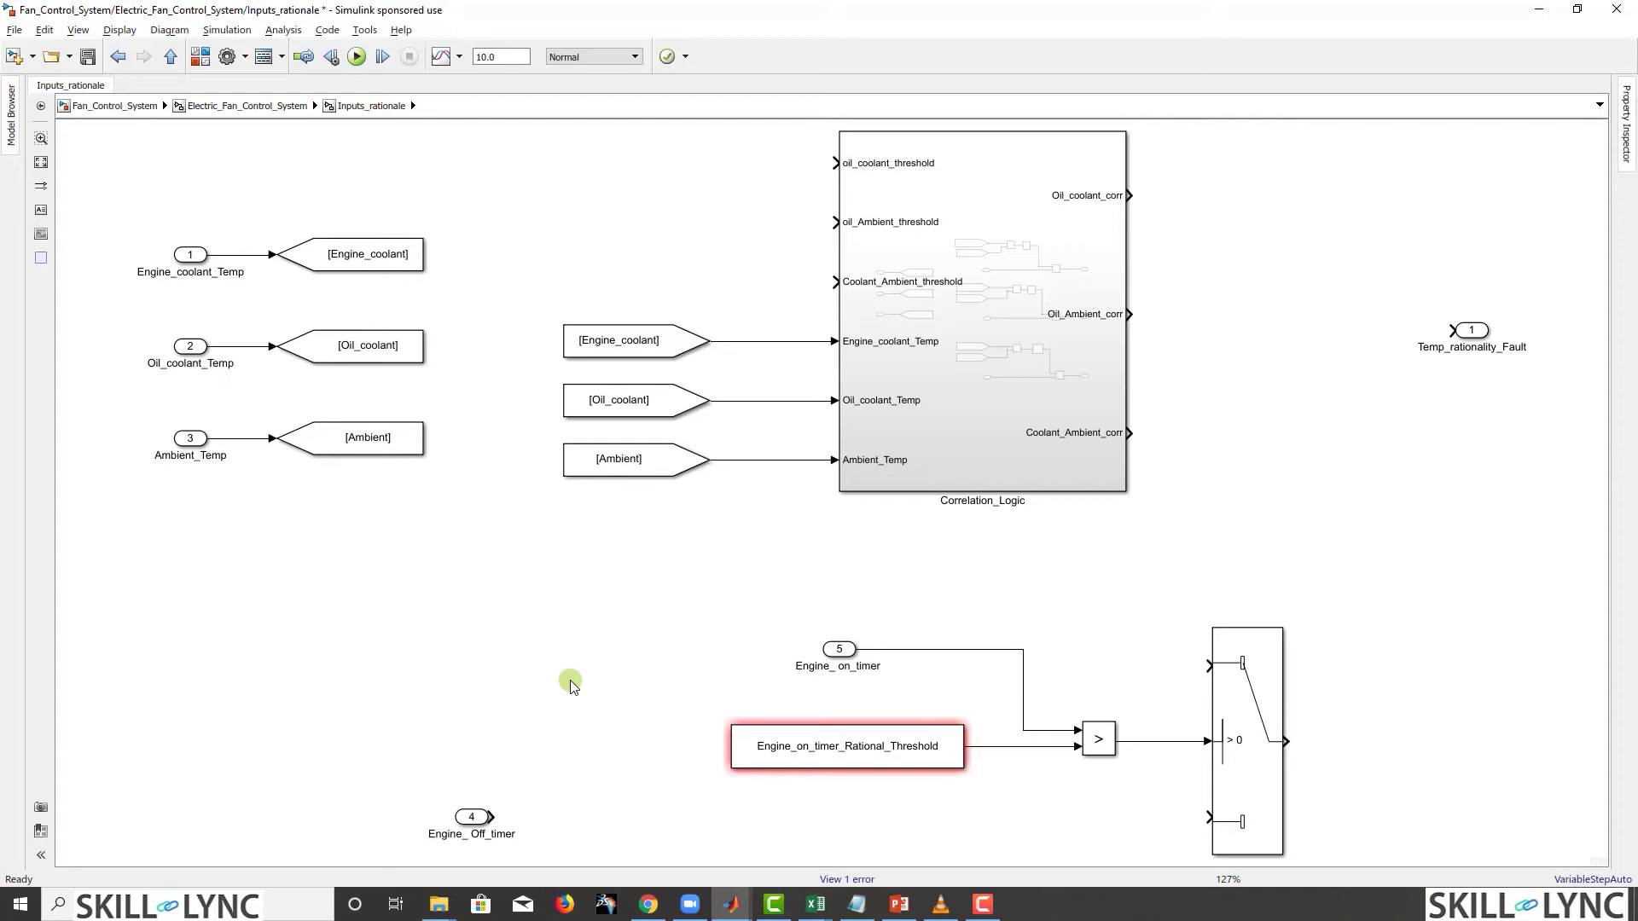
{"action": "scroll", "coordinate": [570, 679], "scroll_direction": "down", "scroll_amount": 3}
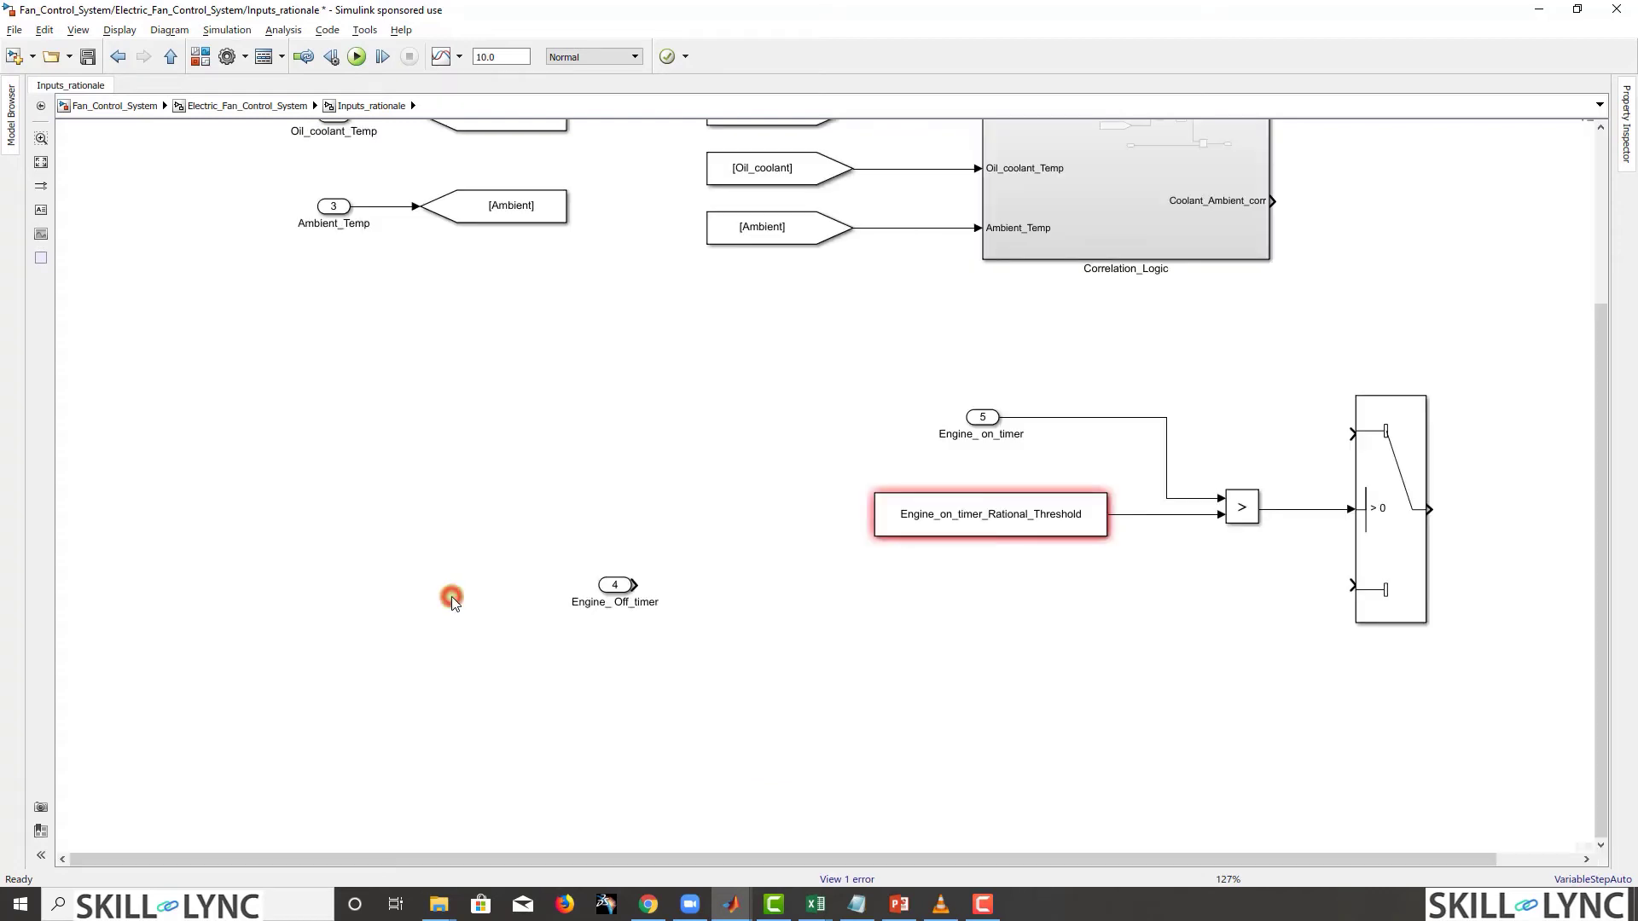
Step: Add a Subsystem block beside the Engine_Off_timer inport and name it Thresholds_Engine_off
{"action": "double_click", "coordinate": [452, 598]}
{"action": "type", "text": "su"}
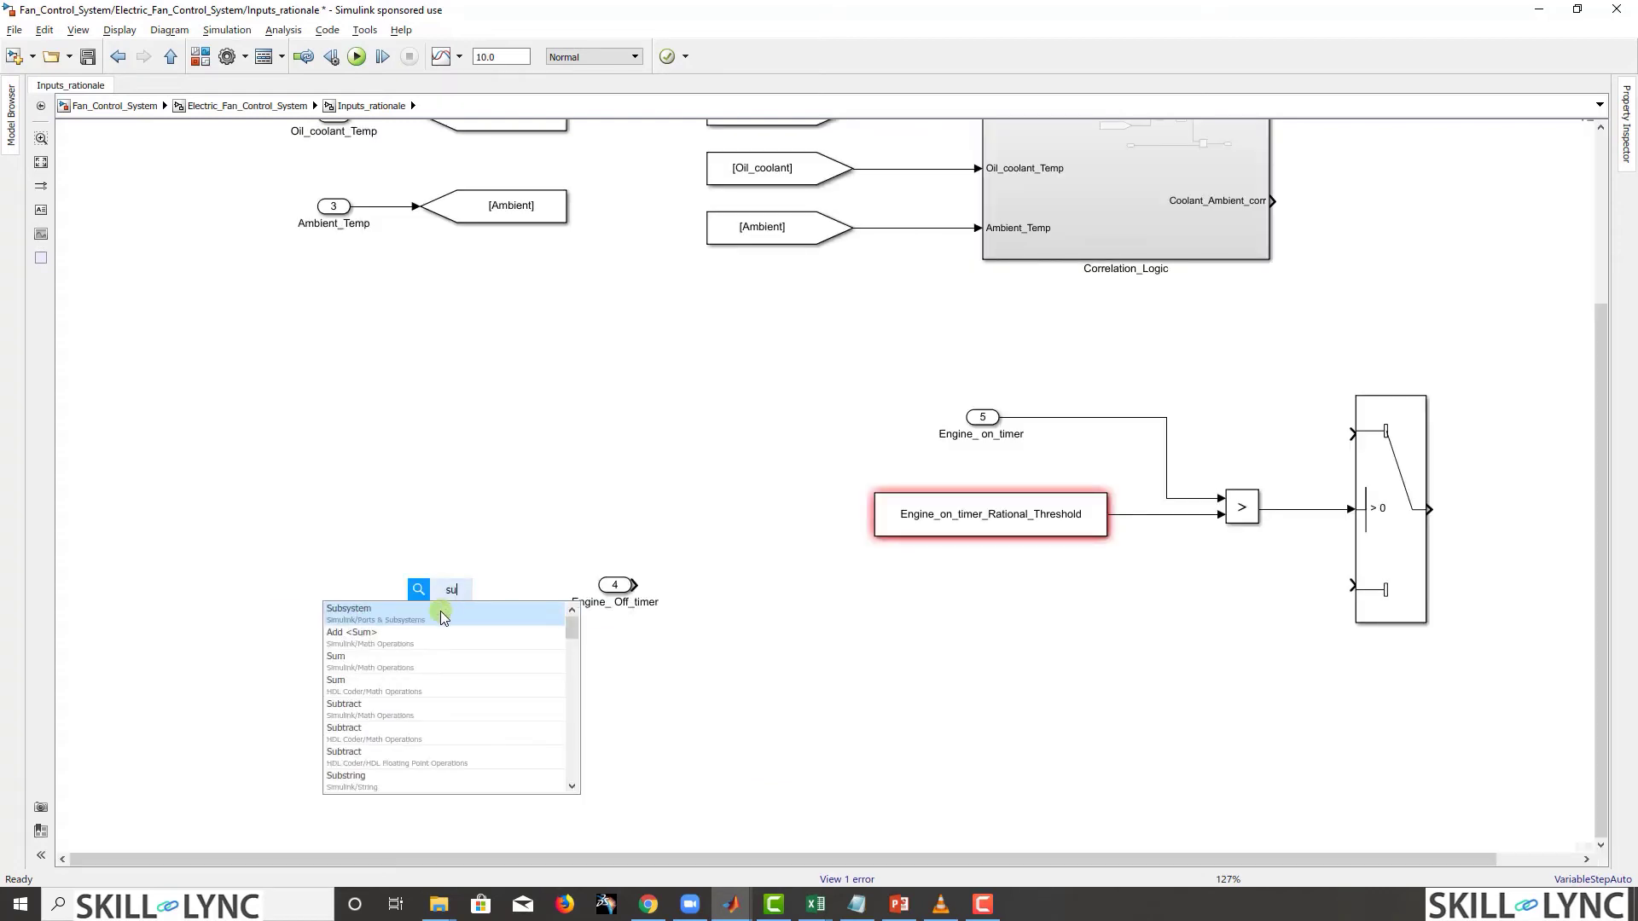
{"action": "left_click", "coordinate": [440, 610]}
{"action": "double_click", "coordinate": [440, 628]}
{"action": "type", "text": "Thresholds_E"}
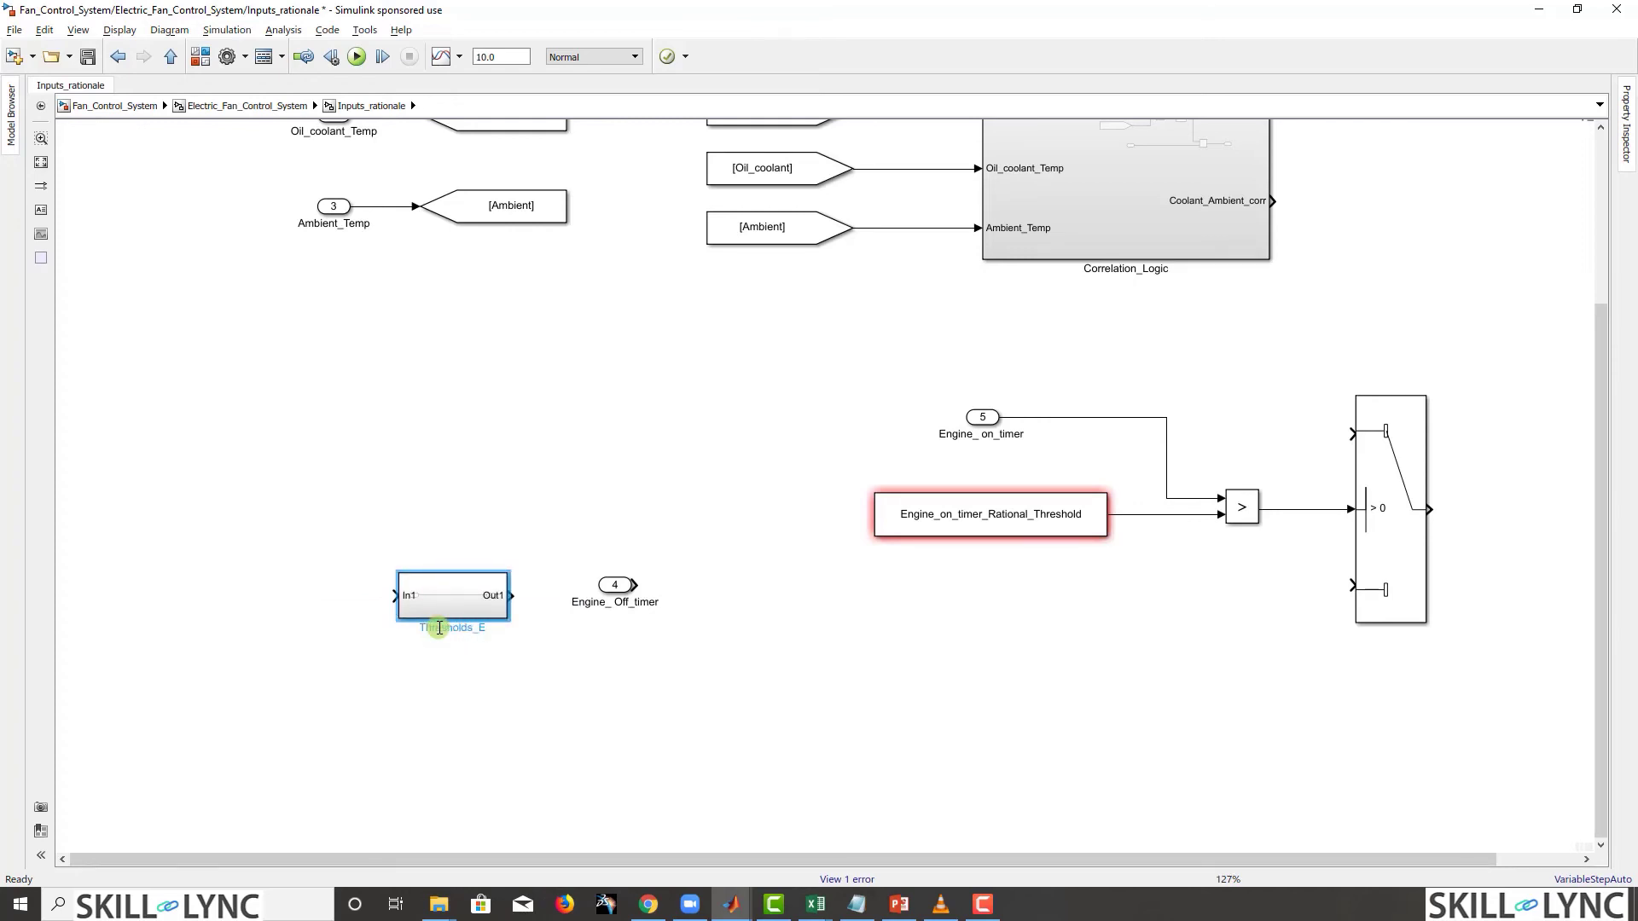
{"action": "type", "text": "ngine_off"}
{"action": "left_click", "coordinate": [580, 756]}
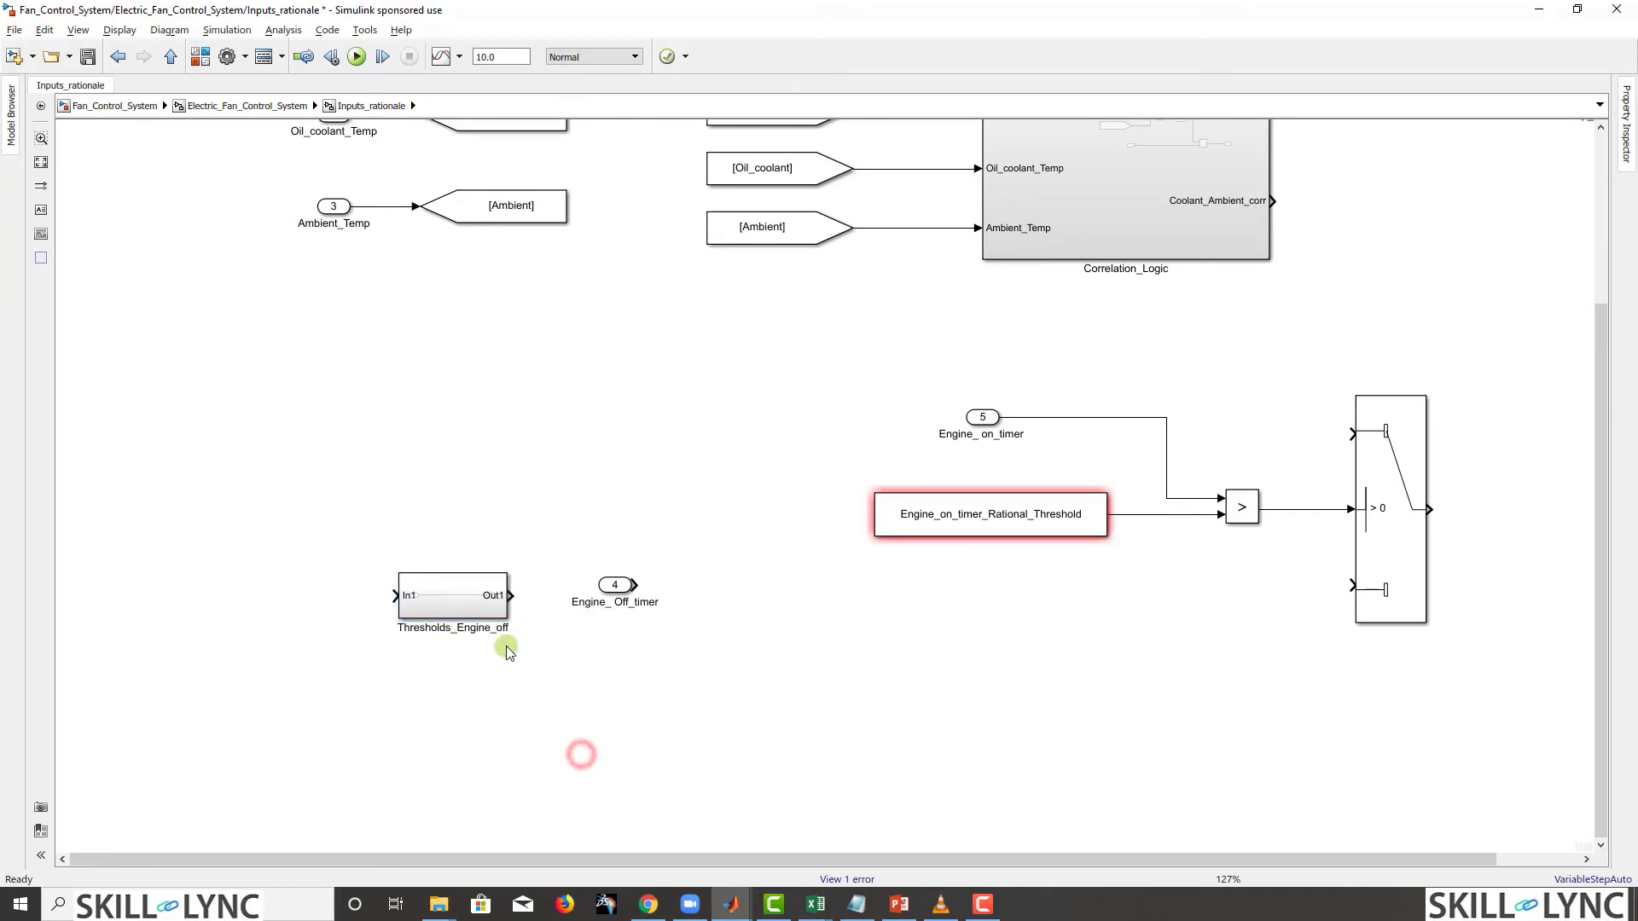
Step: Duplicate the Thresholds_Engine_off subsystem below itself and rename the copy Thresholds_Engine_On
{"action": "left_click_drag", "start_coordinate": [449, 589], "coordinate": [452, 718]}
{"action": "double_click", "coordinate": [432, 758]}
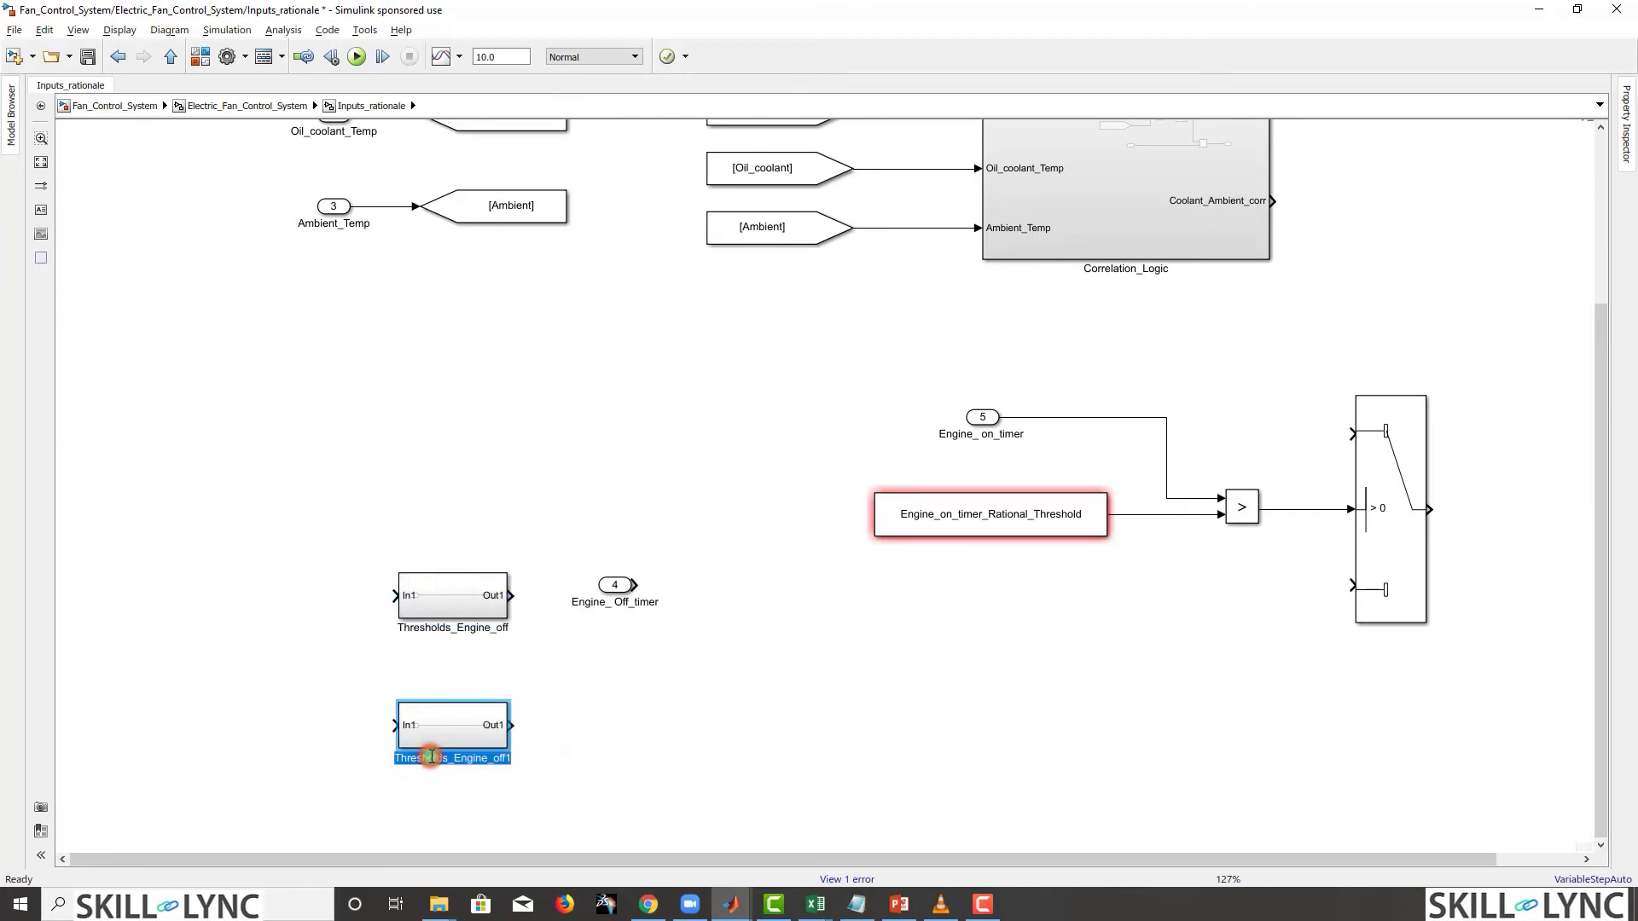
{"action": "left_click", "coordinate": [495, 761]}
{"action": "key", "text": "Delete"}
{"action": "key", "text": "Delete"}
{"action": "key", "text": "Delete"}
{"action": "key", "text": "Delete"}
{"action": "type", "text": "On"}
Step: Place the two threshold subsystems before the Switch, feeding its first and third inputs, and drive them from Engine_on_timer and Engine_Off_timer respectively
{"action": "scroll", "coordinate": [528, 750], "scroll_direction": "up", "scroll_amount": 2}
{"action": "left_click_drag", "start_coordinate": [209, 636], "coordinate": [970, 379]}
{"action": "left_click_drag", "start_coordinate": [1065, 354], "coordinate": [1297, 418]}
{"action": "left_click_drag", "start_coordinate": [249, 785], "coordinate": [1297, 597]}
{"action": "left_click_drag", "start_coordinate": [424, 597], "coordinate": [829, 633]}
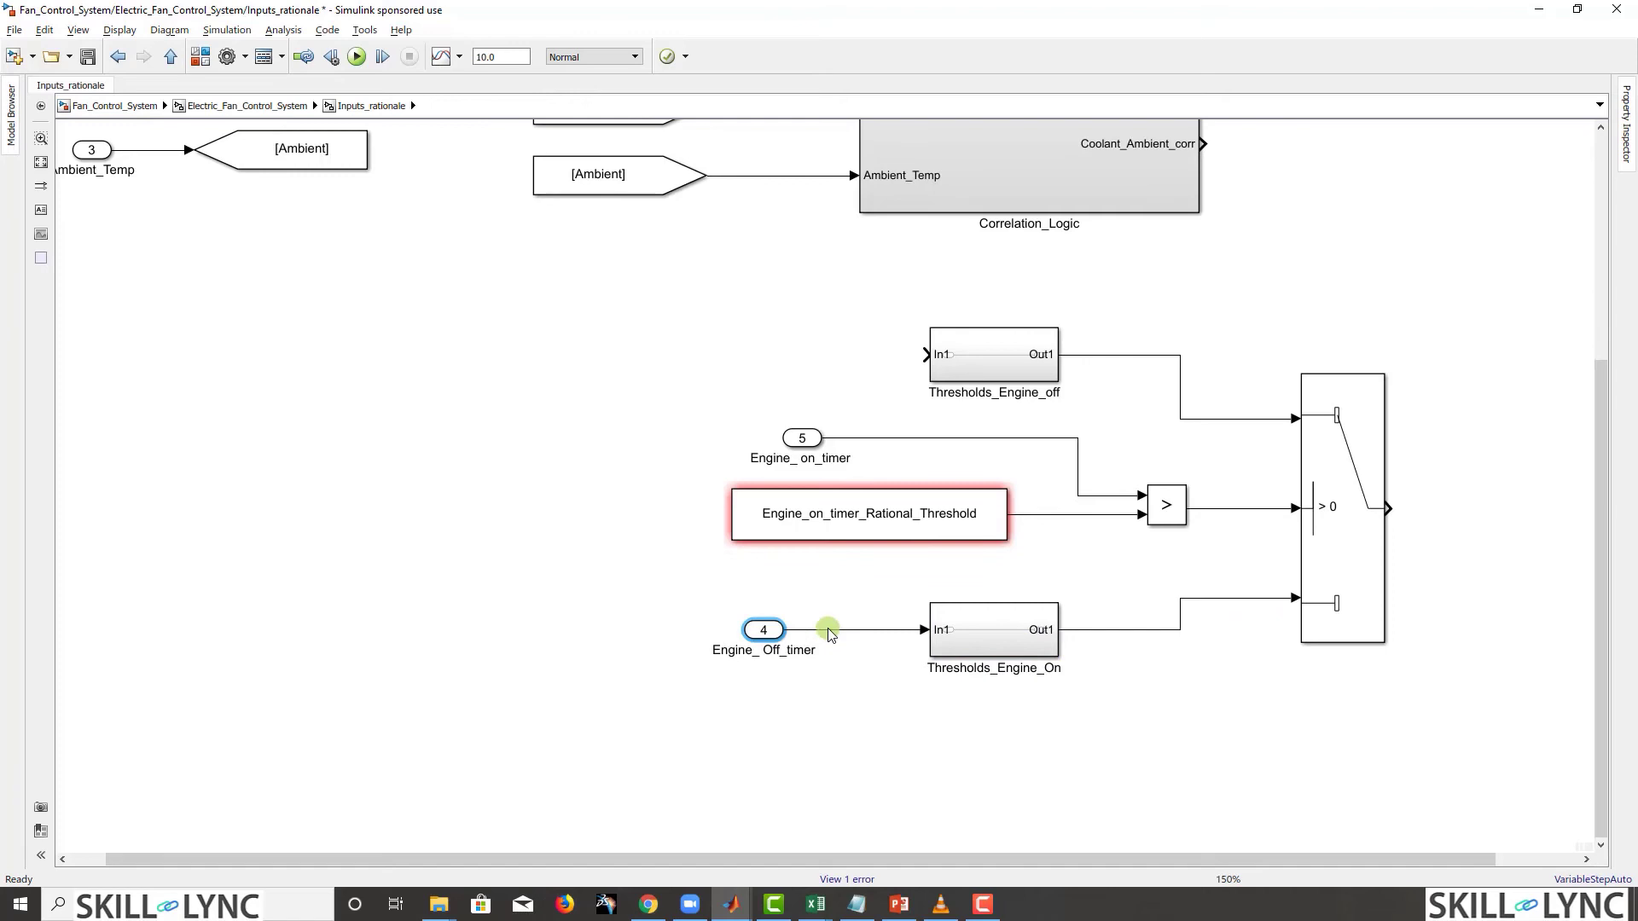
{"action": "left_click", "coordinate": [943, 357]}
{"action": "left_click_drag", "start_coordinate": [943, 356], "coordinate": [872, 440]}
Step: Rename the subsystem fed by Engine_on_timer as Thresholds_Engine_ON
{"action": "left_click", "coordinate": [1055, 392]}
{"action": "double_click", "coordinate": [1055, 393]}
{"action": "left_click", "coordinate": [1054, 392]}
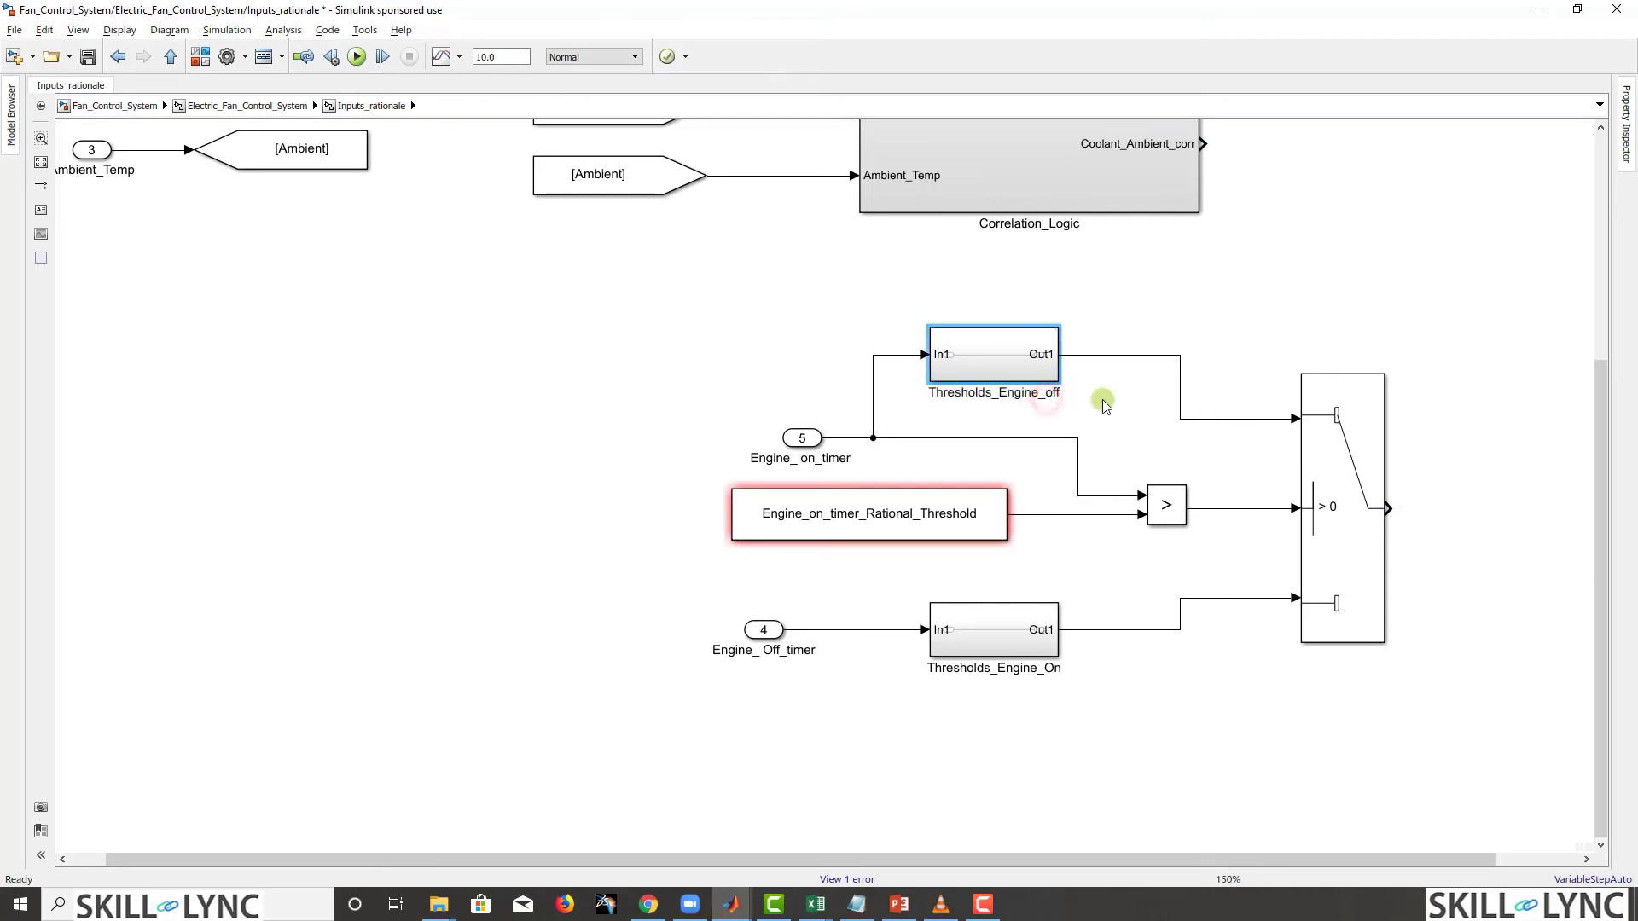
{"action": "key", "text": "BackSpace"}
{"action": "key", "text": "Delete"}
{"action": "key", "text": "Delete"}
{"action": "type", "text": "On"}
{"action": "left_click", "coordinate": [1056, 673]}
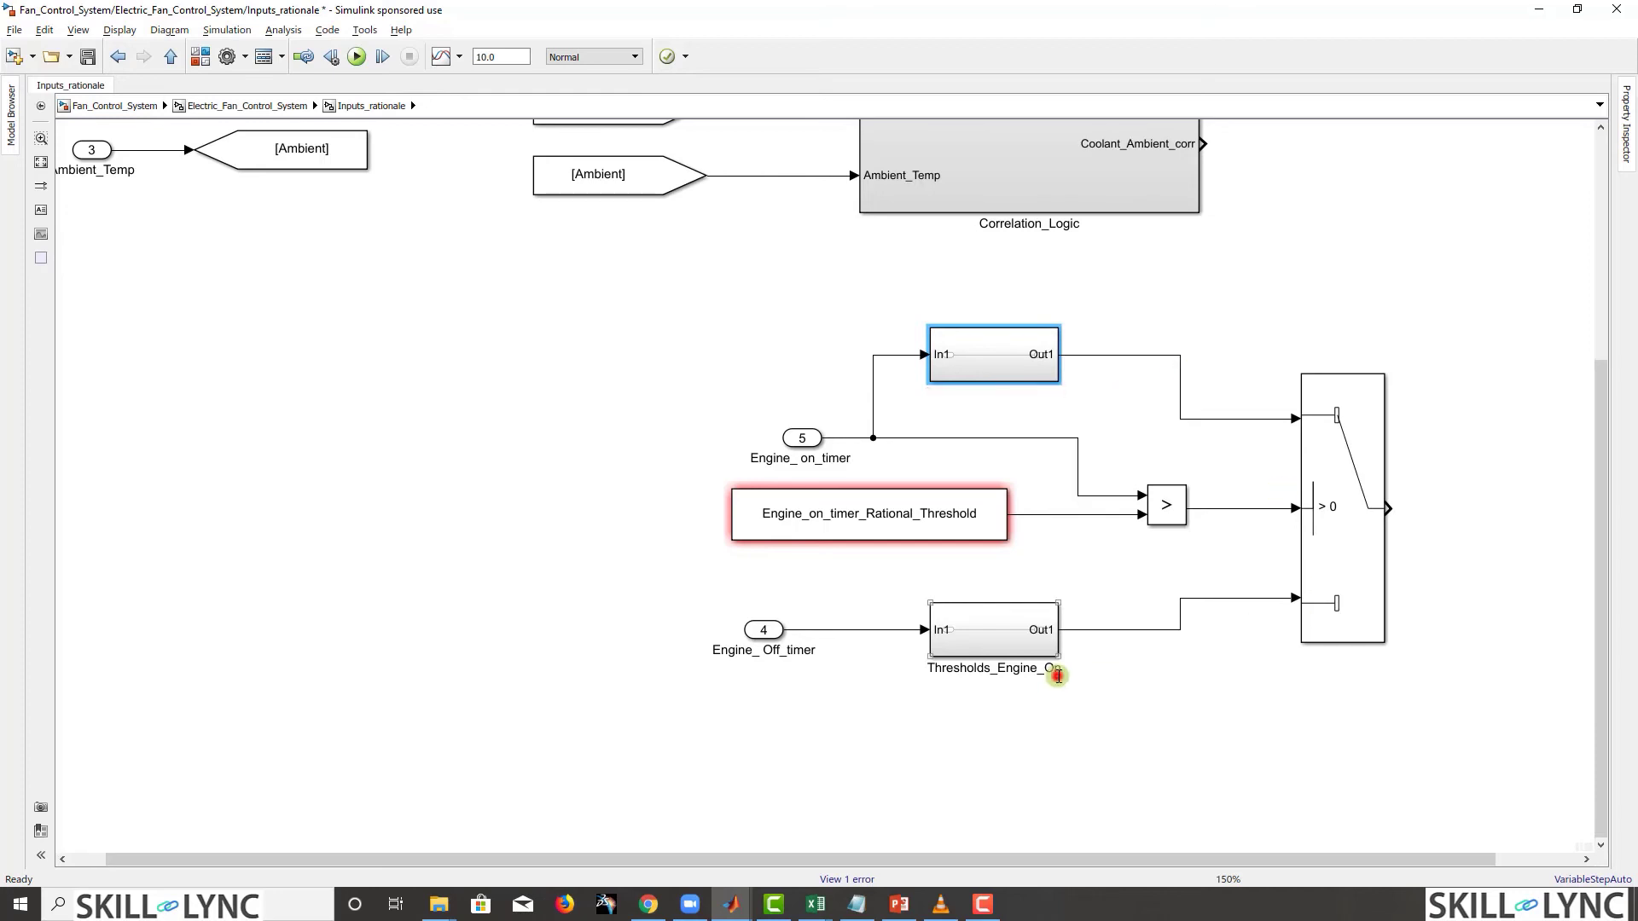
{"action": "left_click", "coordinate": [815, 475]}
{"action": "left_click", "coordinate": [1051, 387]}
{"action": "left_click", "coordinate": [1051, 391]}
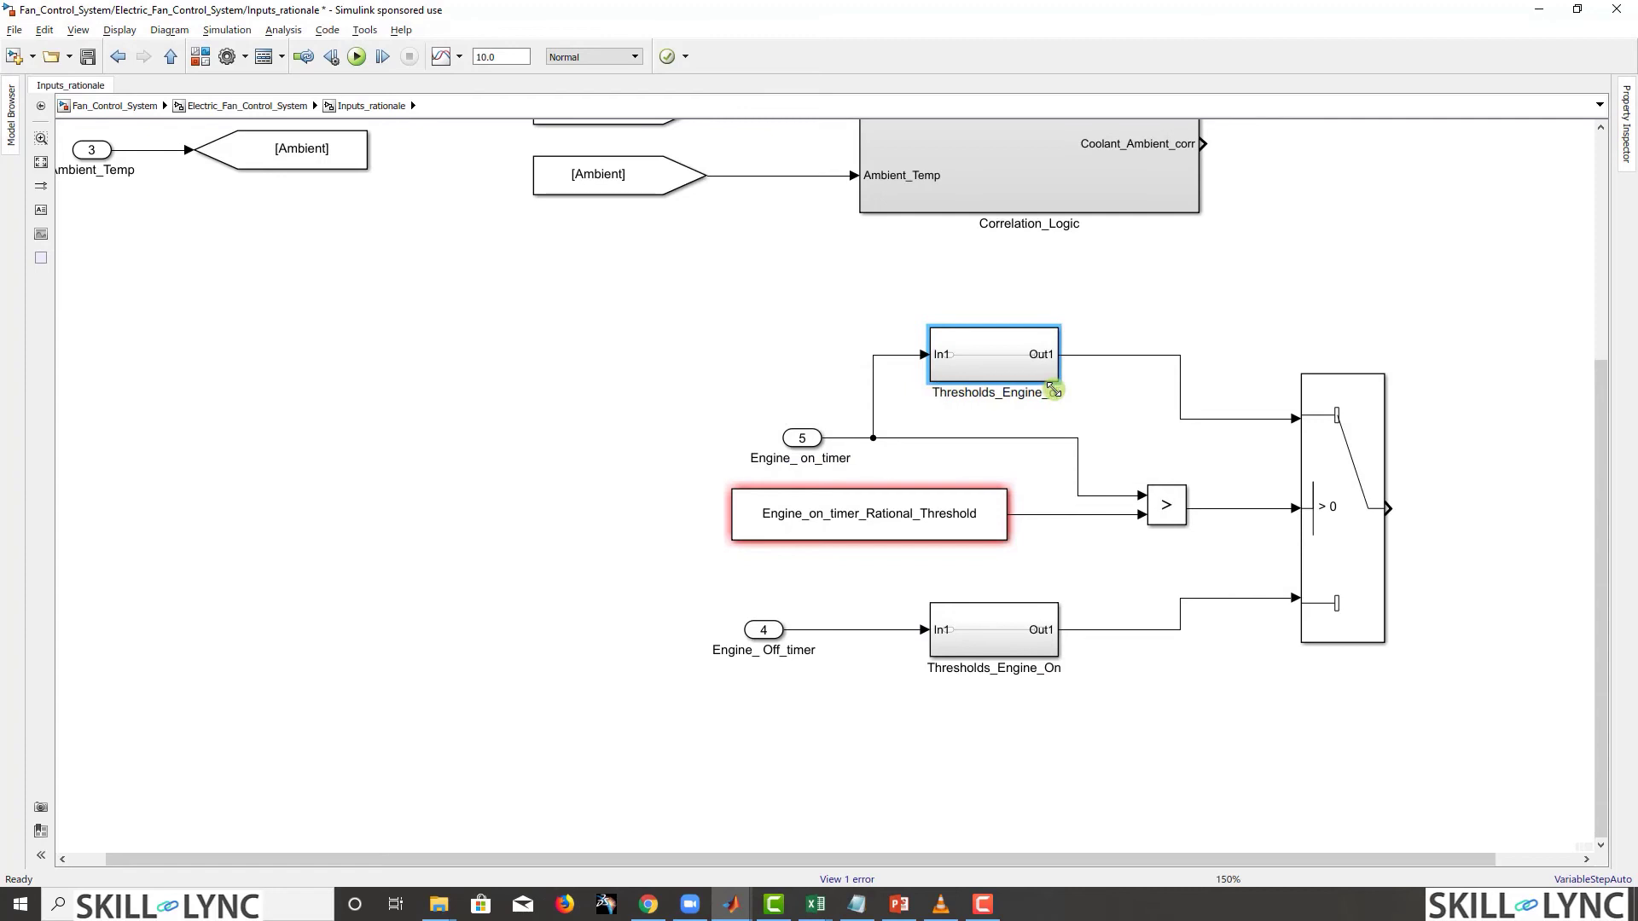
{"action": "type", "text": "n"}
{"action": "key", "text": "BackSpace"}
{"action": "key", "text": "BackSpace"}
{"action": "type", "text": "ON"}
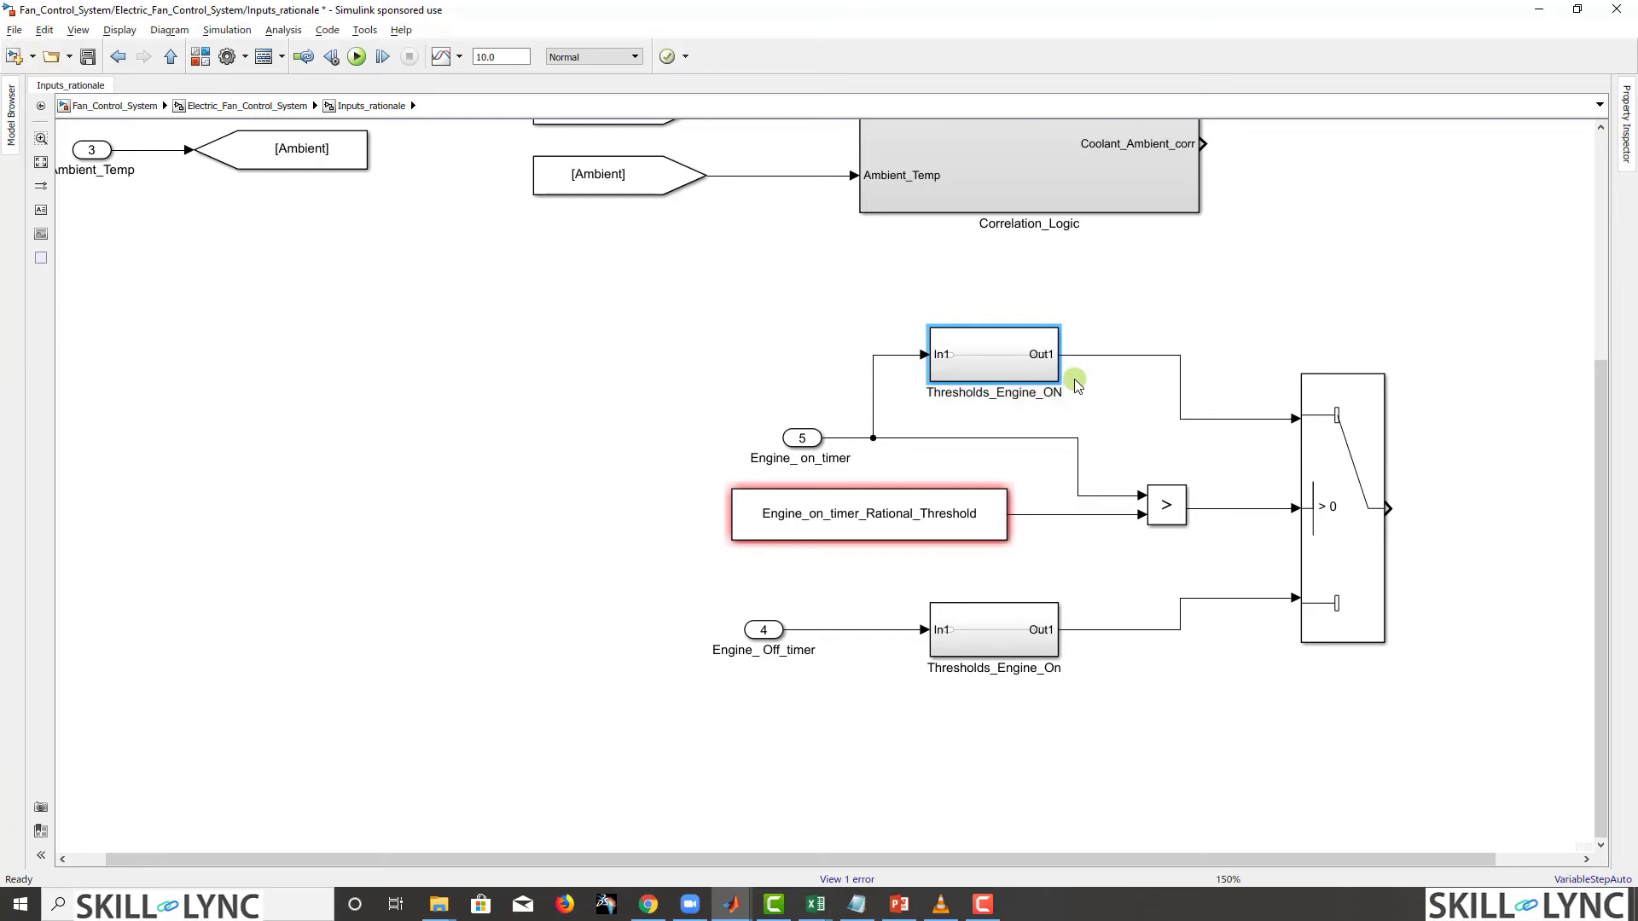
Step: Rename the subsystem fed by Engine_Off_timer as Thresholds_Engine_FF
{"action": "left_click", "coordinate": [1162, 714]}
{"action": "left_click", "coordinate": [1036, 679]}
{"action": "left_click", "coordinate": [1054, 668]}
{"action": "key", "text": "BackSpace"}
{"action": "key", "text": "BackSpace"}
{"action": "type", "text": "FF"}
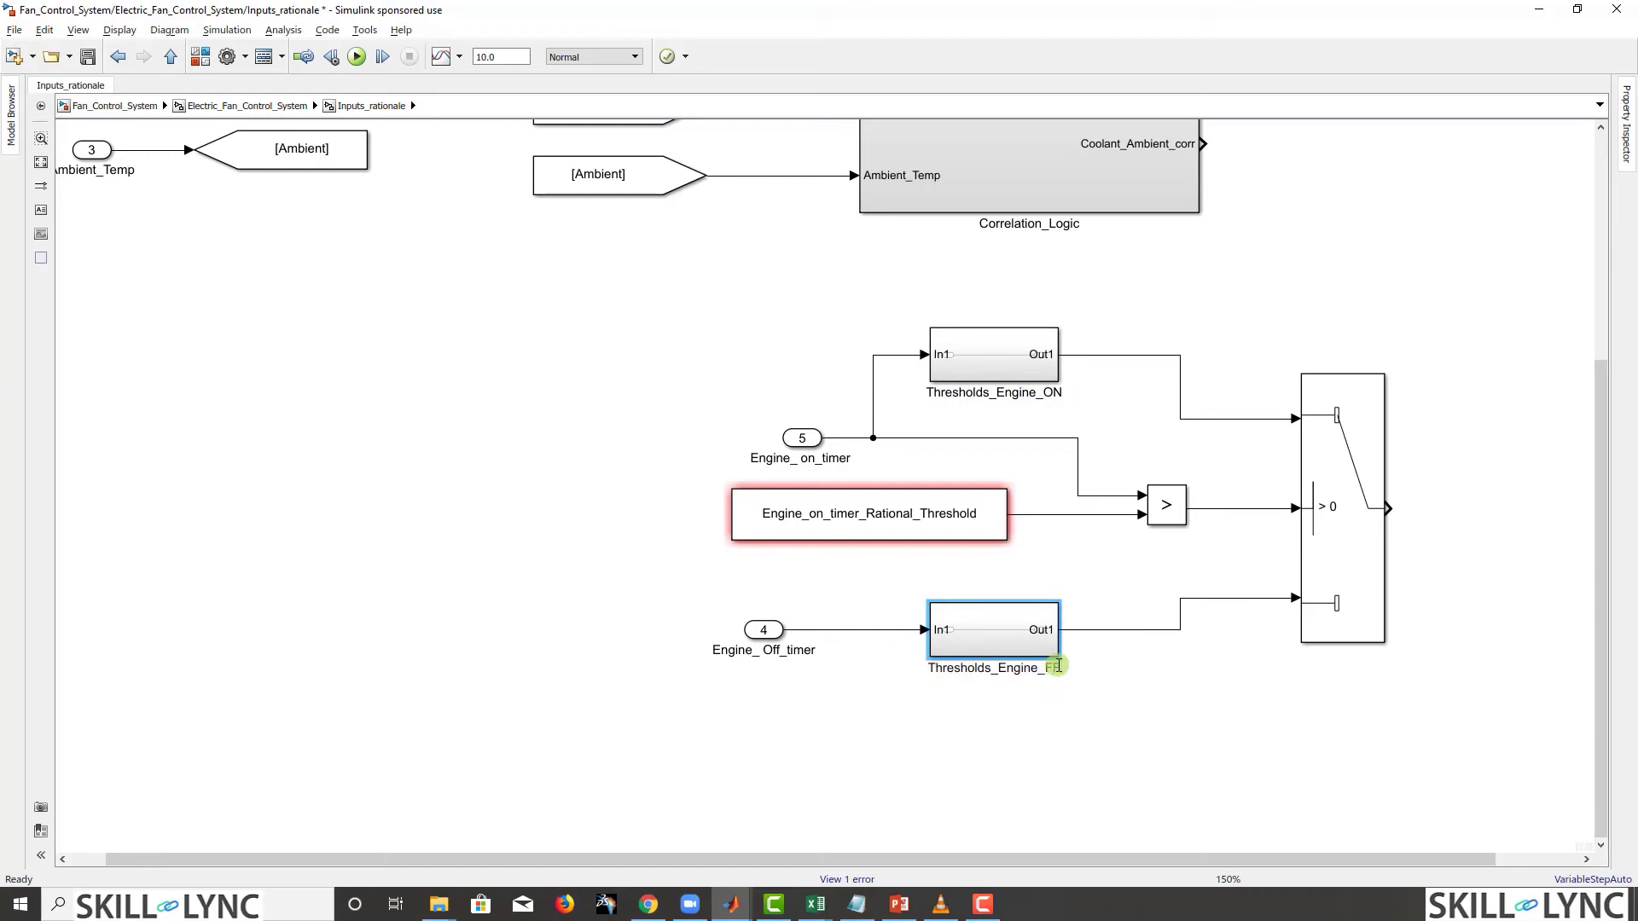
{"action": "left_click", "coordinate": [1195, 717]}
Step: Inside Thresholds_Engine_ON, delete the outport with its line and shift the inport to make room for more blocks
{"action": "double_click", "coordinate": [1004, 356]}
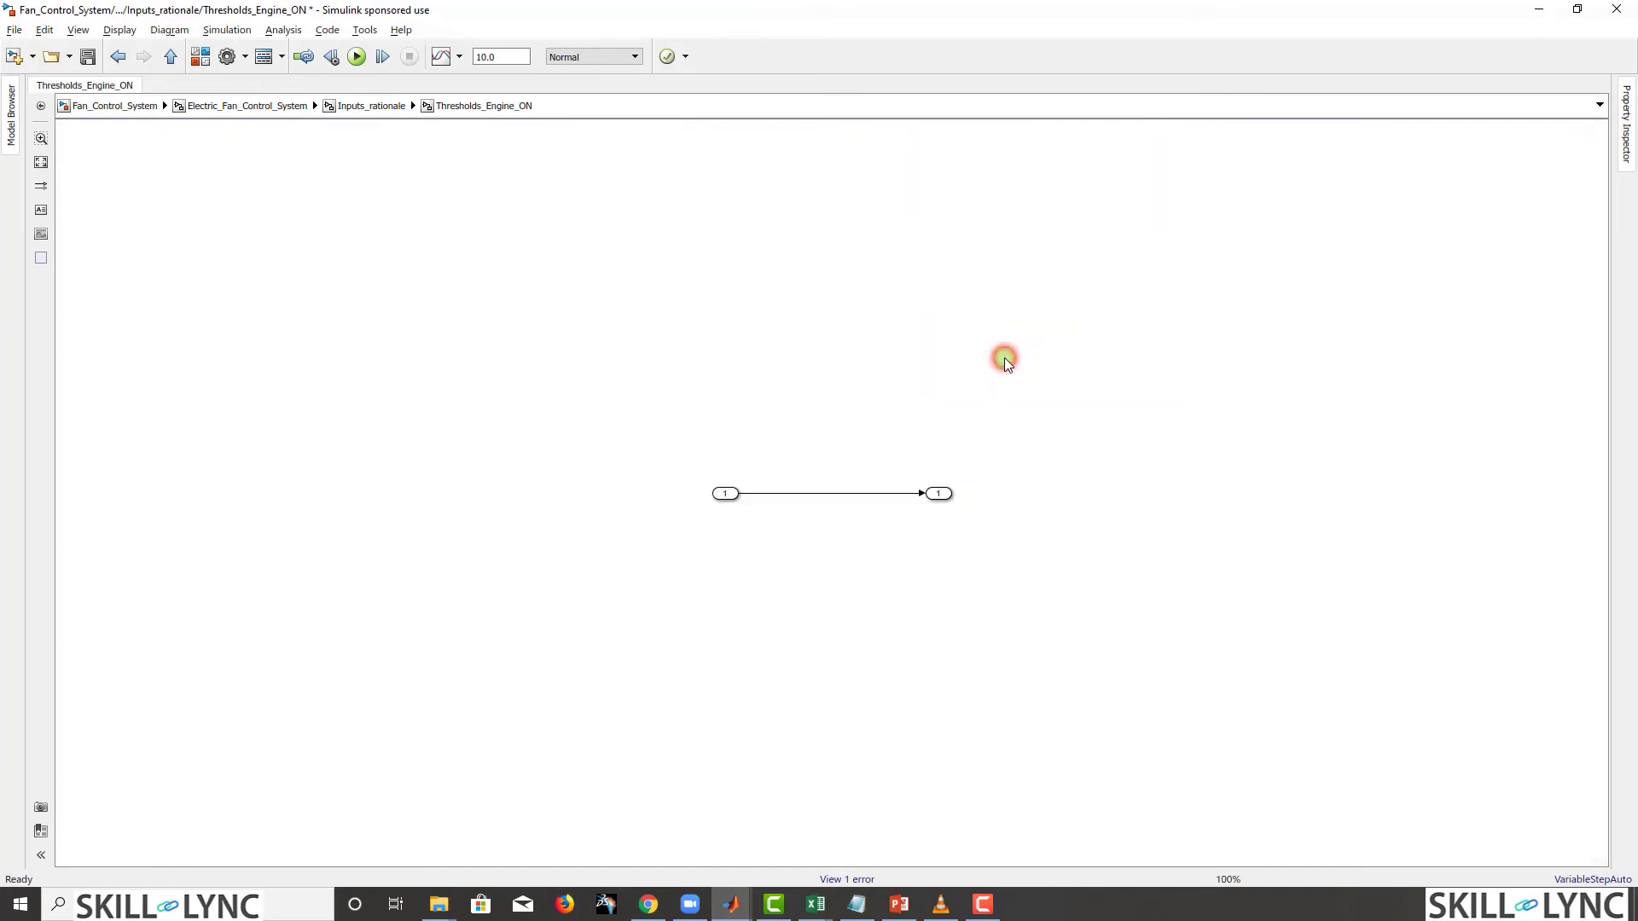
{"action": "left_click_drag", "start_coordinate": [677, 402], "coordinate": [1088, 585]}
{"action": "left_click_drag", "start_coordinate": [866, 447], "coordinate": [977, 526]}
{"action": "key", "text": "Delete"}
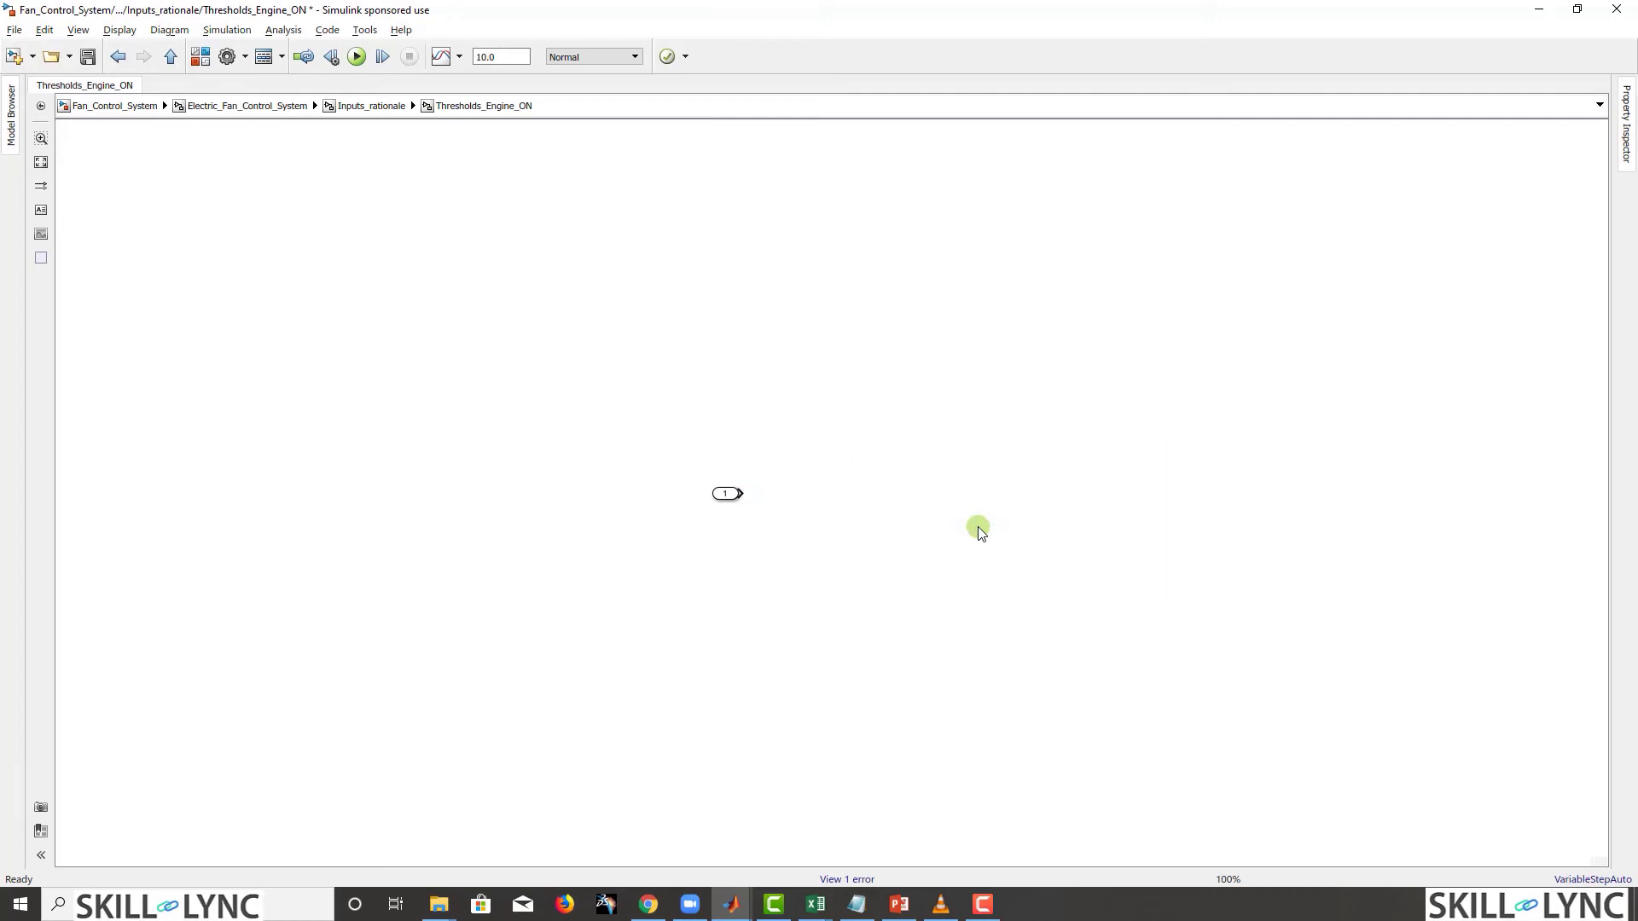
{"action": "scroll", "coordinate": [842, 537], "scroll_direction": "up", "scroll_amount": 5}
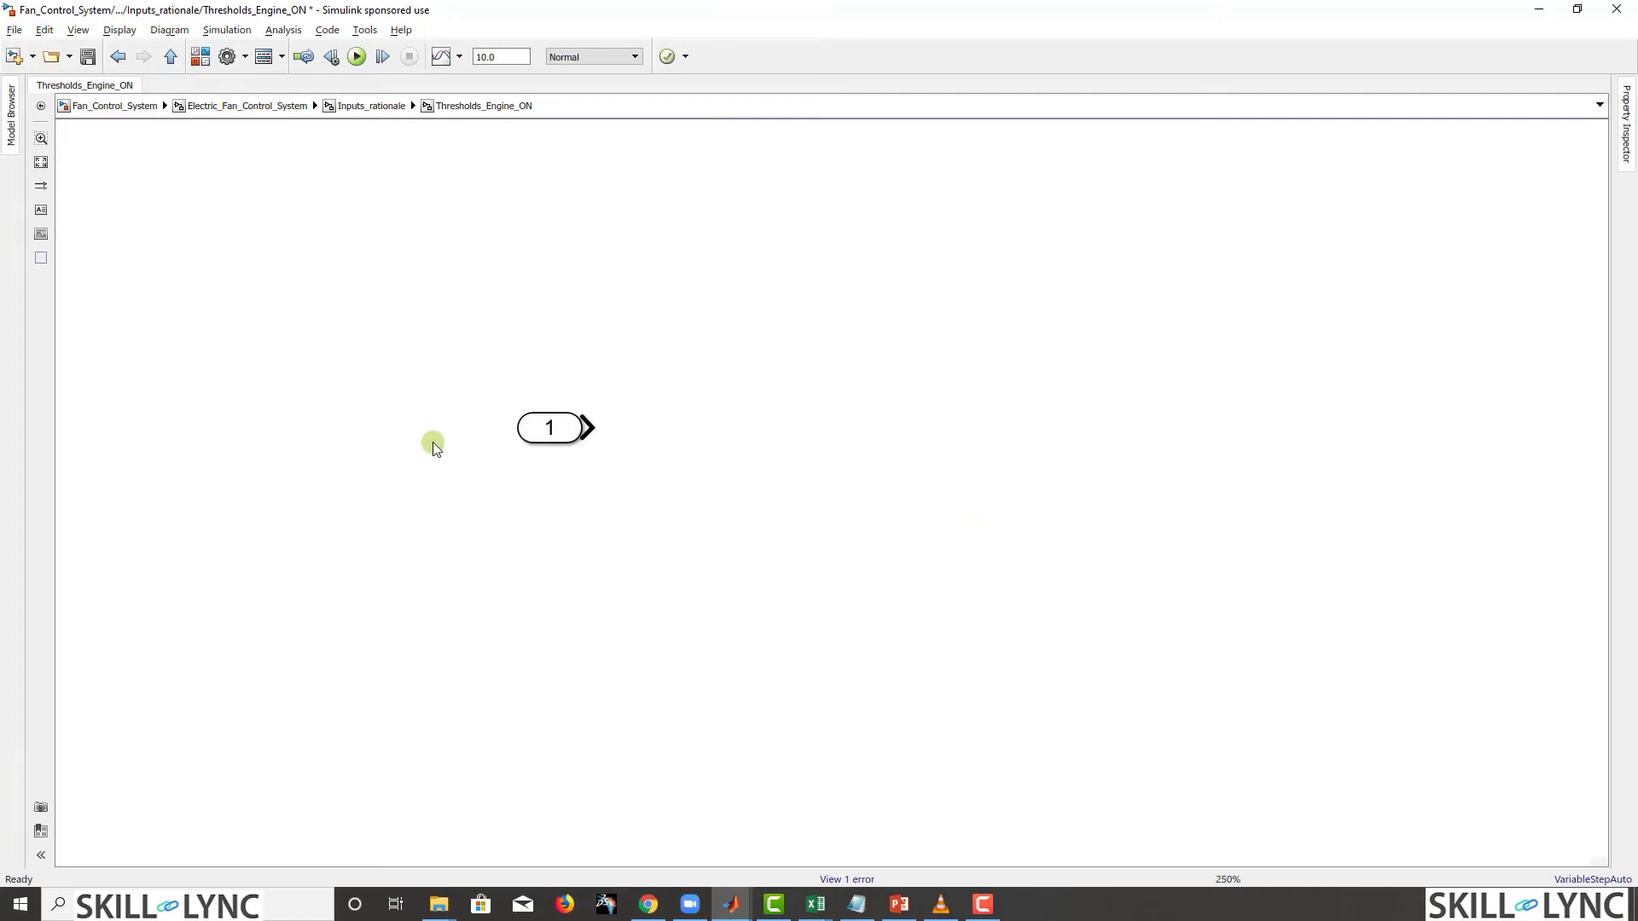
{"action": "left_click", "coordinate": [165, 64]}
{"action": "double_click", "coordinate": [1016, 358]}
{"action": "left_click_drag", "start_coordinate": [585, 424], "coordinate": [508, 415]}
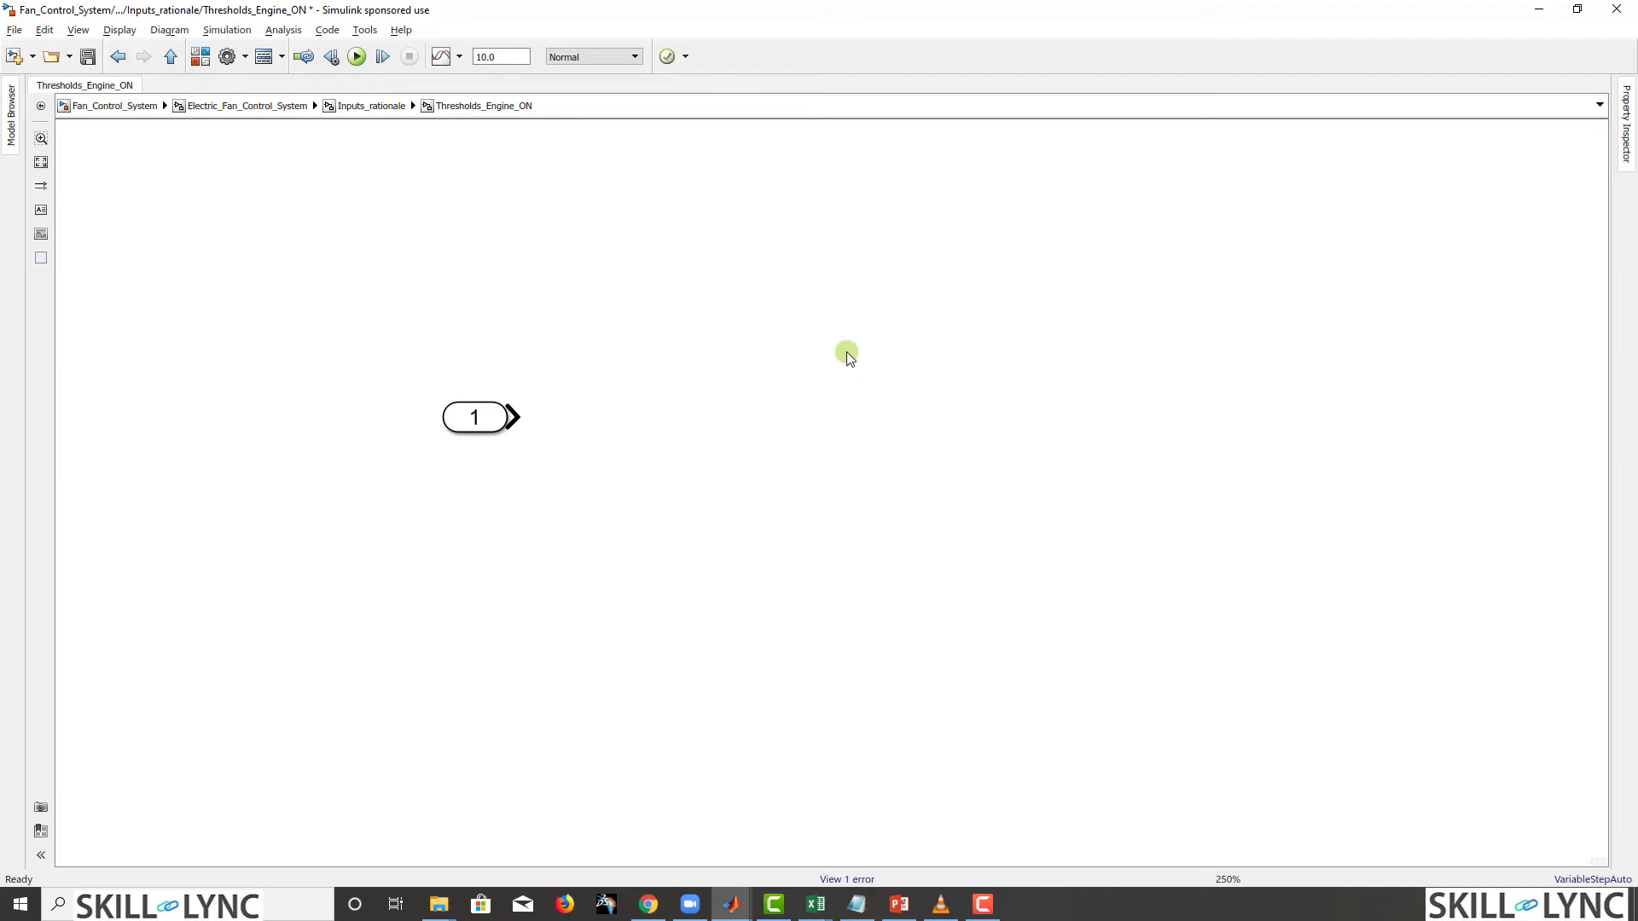
Step: Add a 1-D Lookup Table block from the Lookup Tables library and connect the inport to its input
{"action": "left_click", "coordinate": [199, 57]}
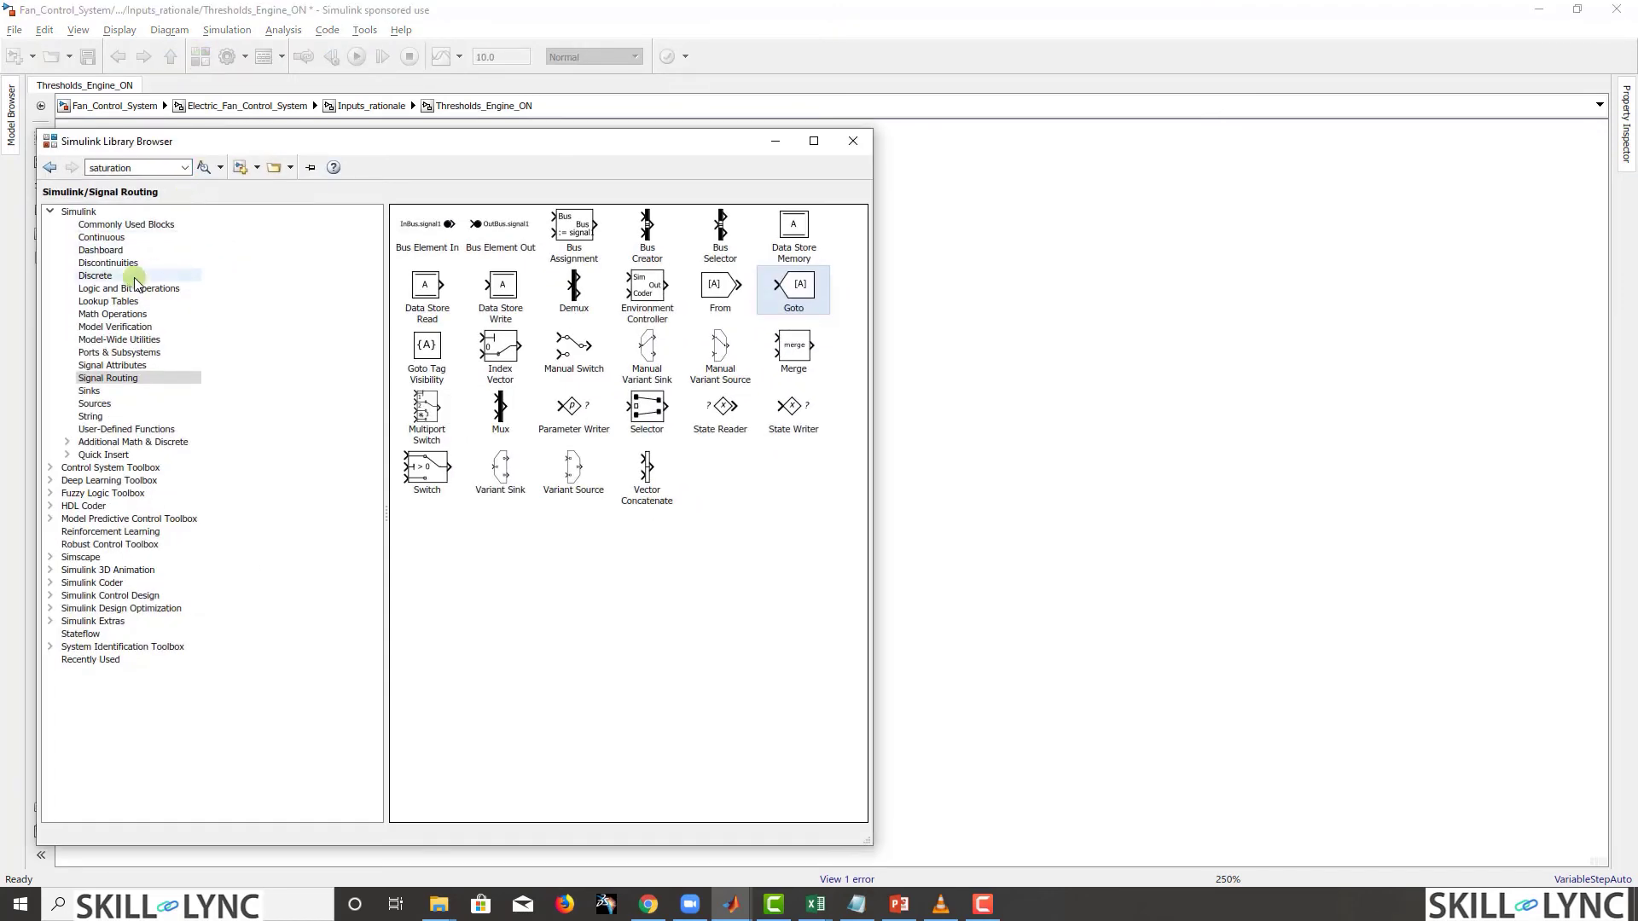
{"action": "left_click", "coordinate": [120, 301]}
{"action": "left_click", "coordinate": [431, 242]}
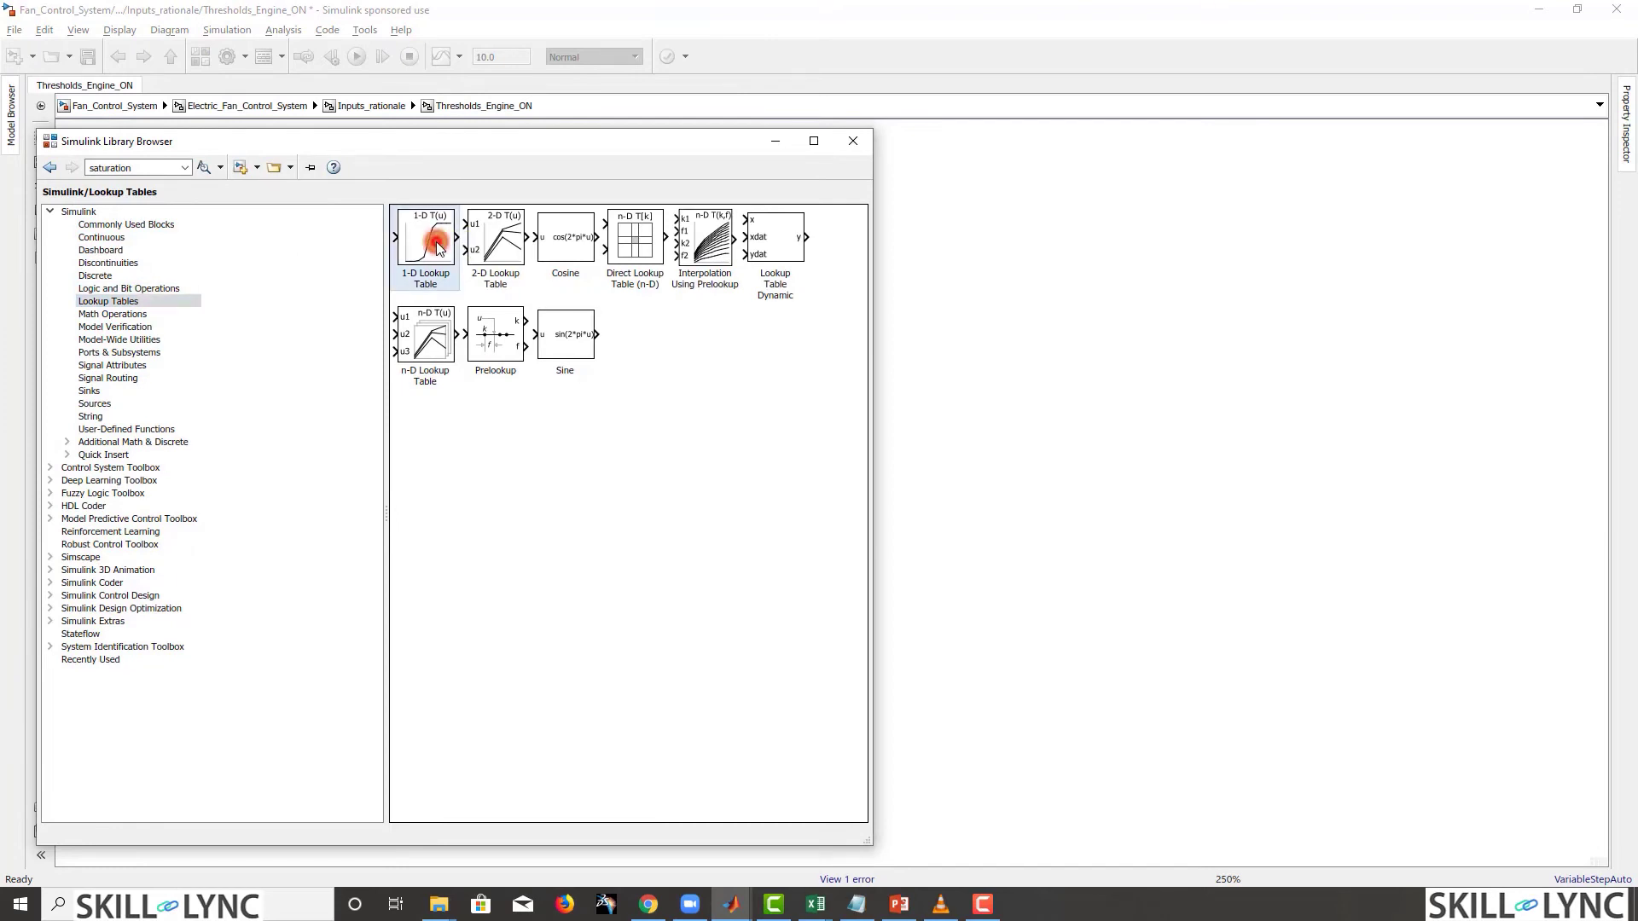
{"action": "double_click", "coordinate": [436, 245]}
{"action": "left_click_drag", "start_coordinate": [437, 245], "coordinate": [989, 417]}
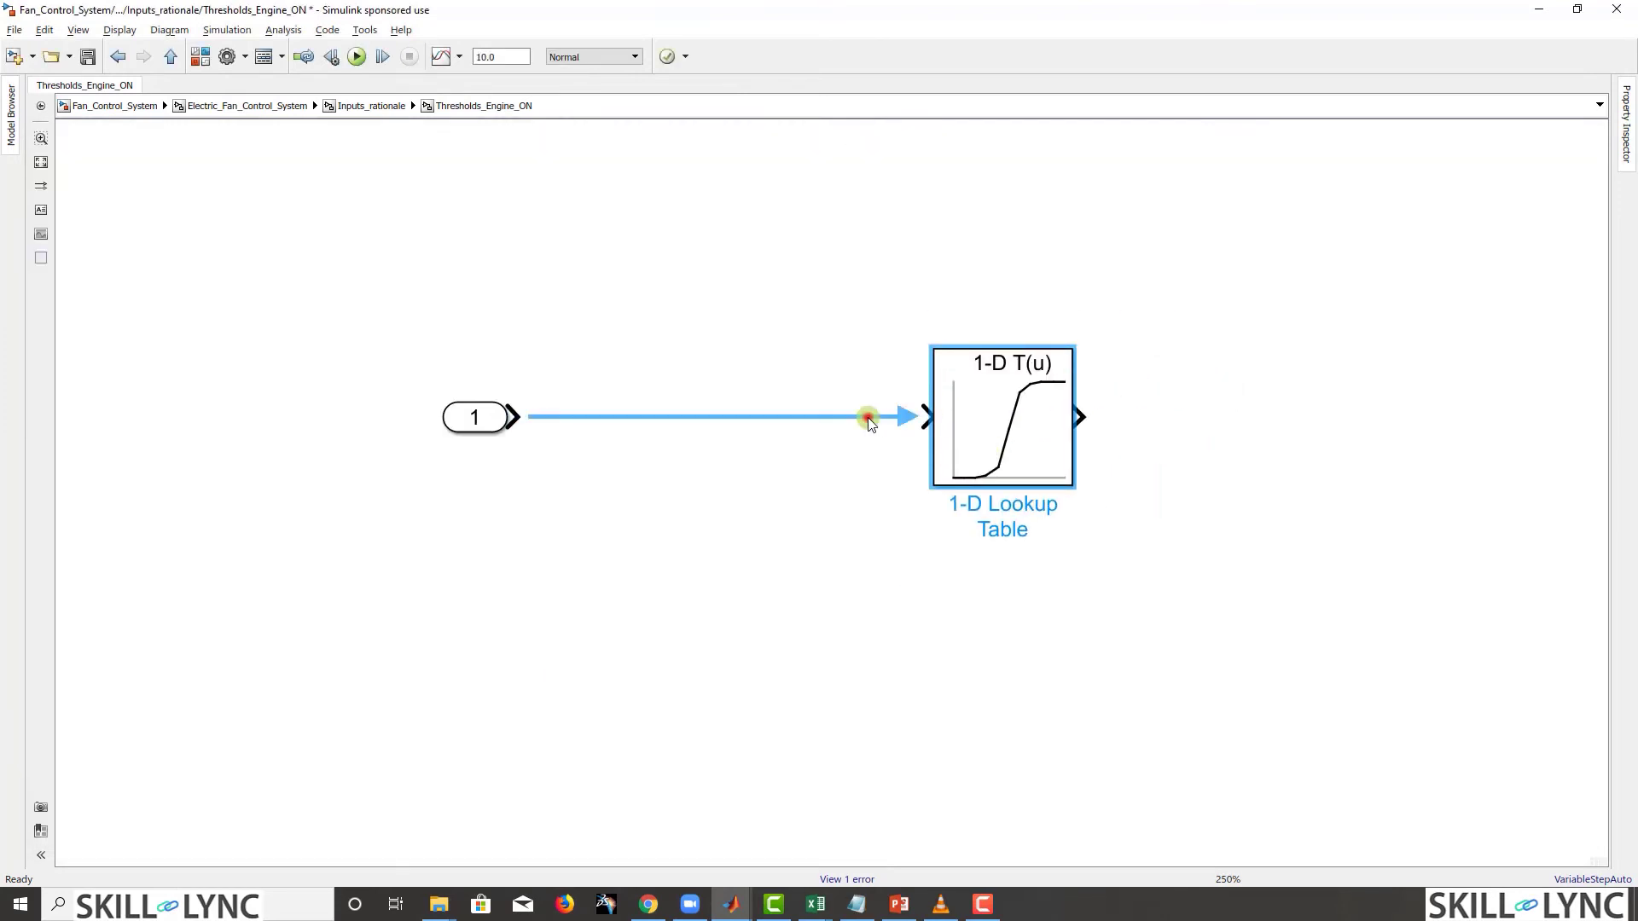
{"action": "scroll", "coordinate": [989, 375], "scroll_direction": "down", "scroll_amount": 3}
Step: Duplicate the 1-D Lookup Table twice and stack the copies evenly in a column below the original
{"action": "left_click_drag", "start_coordinate": [933, 249], "coordinate": [946, 688]}
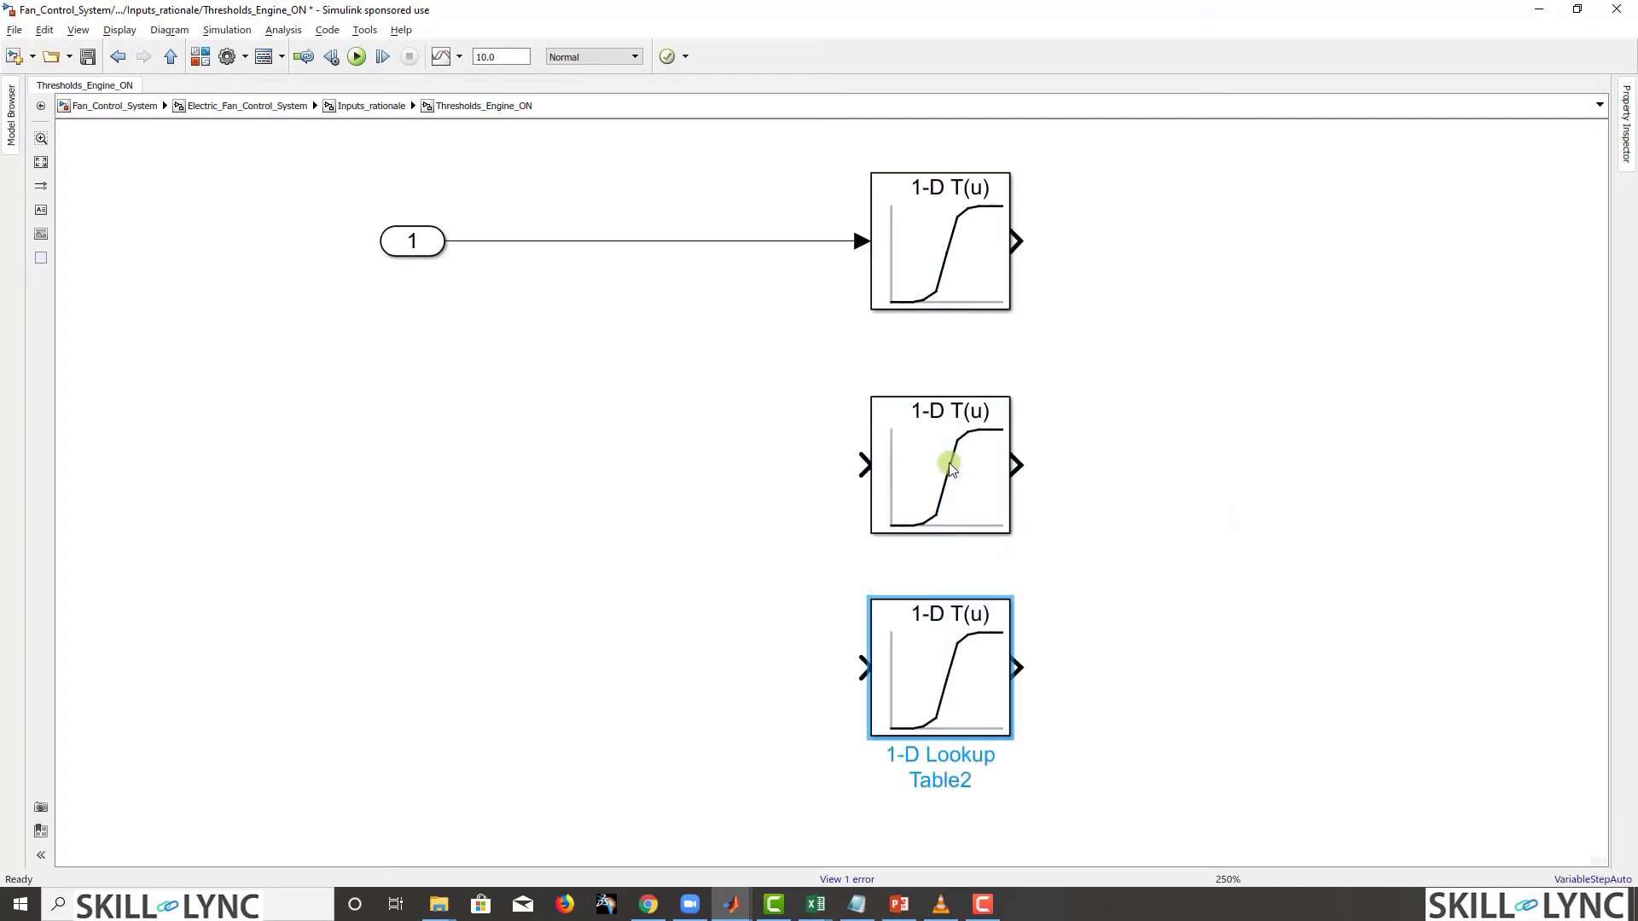
{"action": "left_click_drag", "start_coordinate": [942, 500], "coordinate": [939, 489]}
{"action": "left_click", "coordinate": [1057, 495]}
{"action": "left_click_drag", "start_coordinate": [913, 674], "coordinate": [922, 704]}
Step: Rename the uppermost lookup table, the one wired to the inport, as Ambient_c
{"action": "left_click", "coordinate": [940, 290]}
{"action": "double_click", "coordinate": [944, 352]}
{"action": "key", "text": "BackSpace"}
{"action": "key", "text": "BackSpace"}
{"action": "key", "text": "BackSpace"}
{"action": "key", "text": "BackSpace"}
{"action": "key", "text": "BackSpace"}
{"action": "key", "text": "BackSpace"}
{"action": "key", "text": "BackSpace"}
{"action": "key", "text": "BackSpace"}
{"action": "key", "text": "BackSpace"}
{"action": "key", "text": "BackSpace"}
{"action": "key", "text": "BackSpace"}
{"action": "key", "text": "BackSpace"}
{"action": "type", "text": "Ambient_c"}
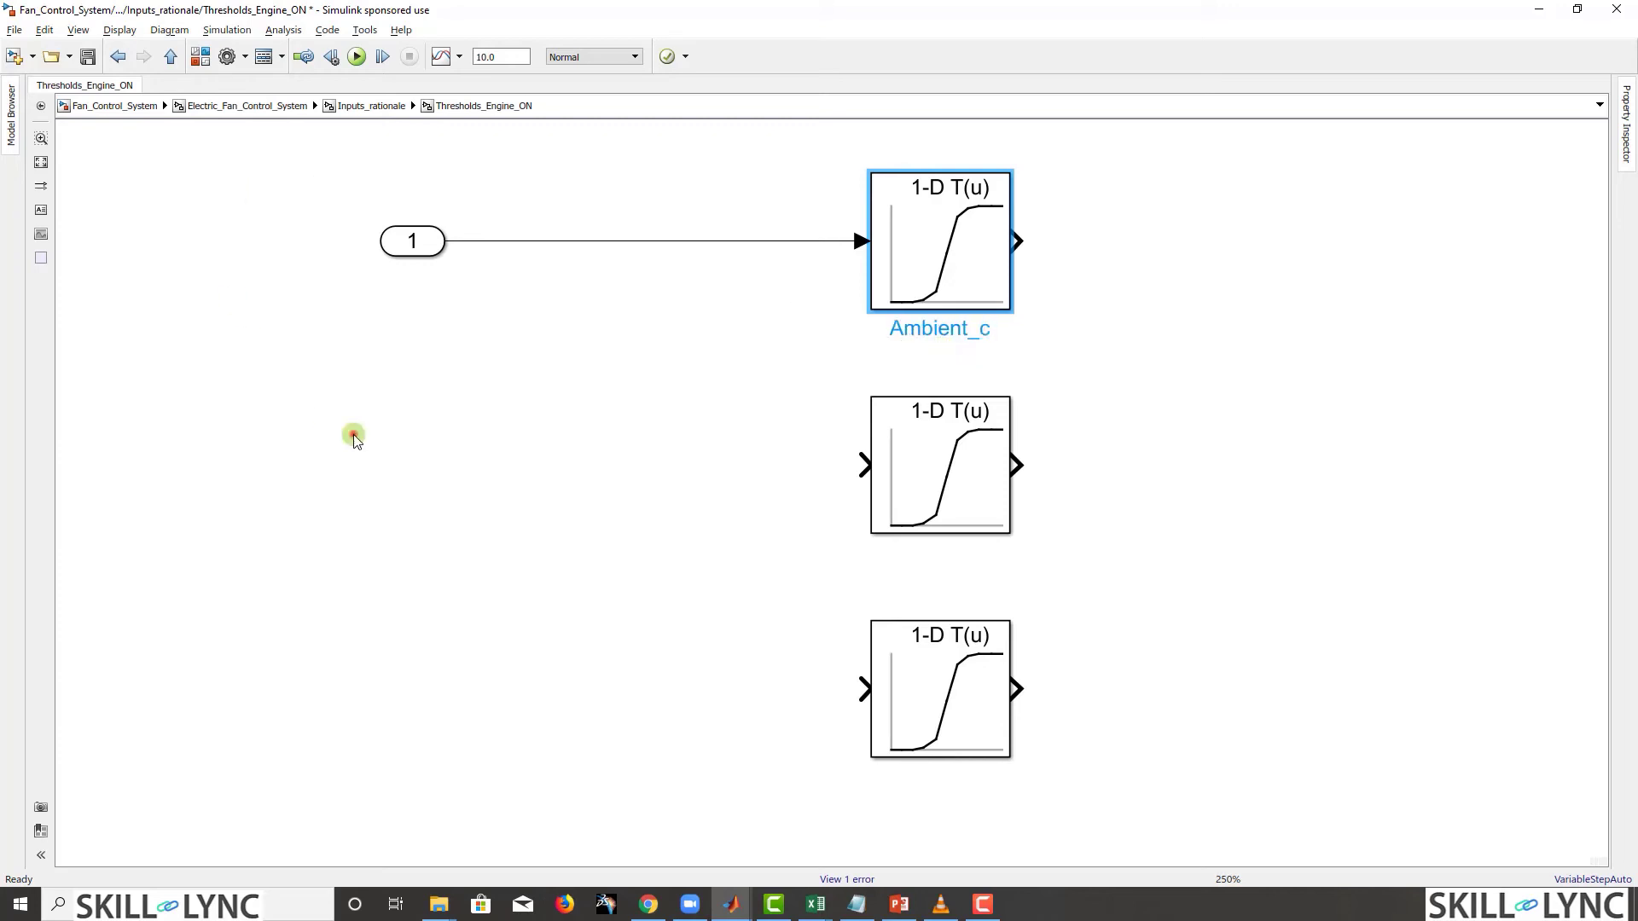
{"action": "left_click", "coordinate": [353, 435]}
Step: Check the threshold port order on Correlation_Logic in the parent system and rename the uppermost lookup table in Thresholds_Engine_ON as Oil_coolant
{"action": "left_click", "coordinate": [170, 56]}
{"action": "left_click_drag", "start_coordinate": [802, 212], "coordinate": [724, 435]}
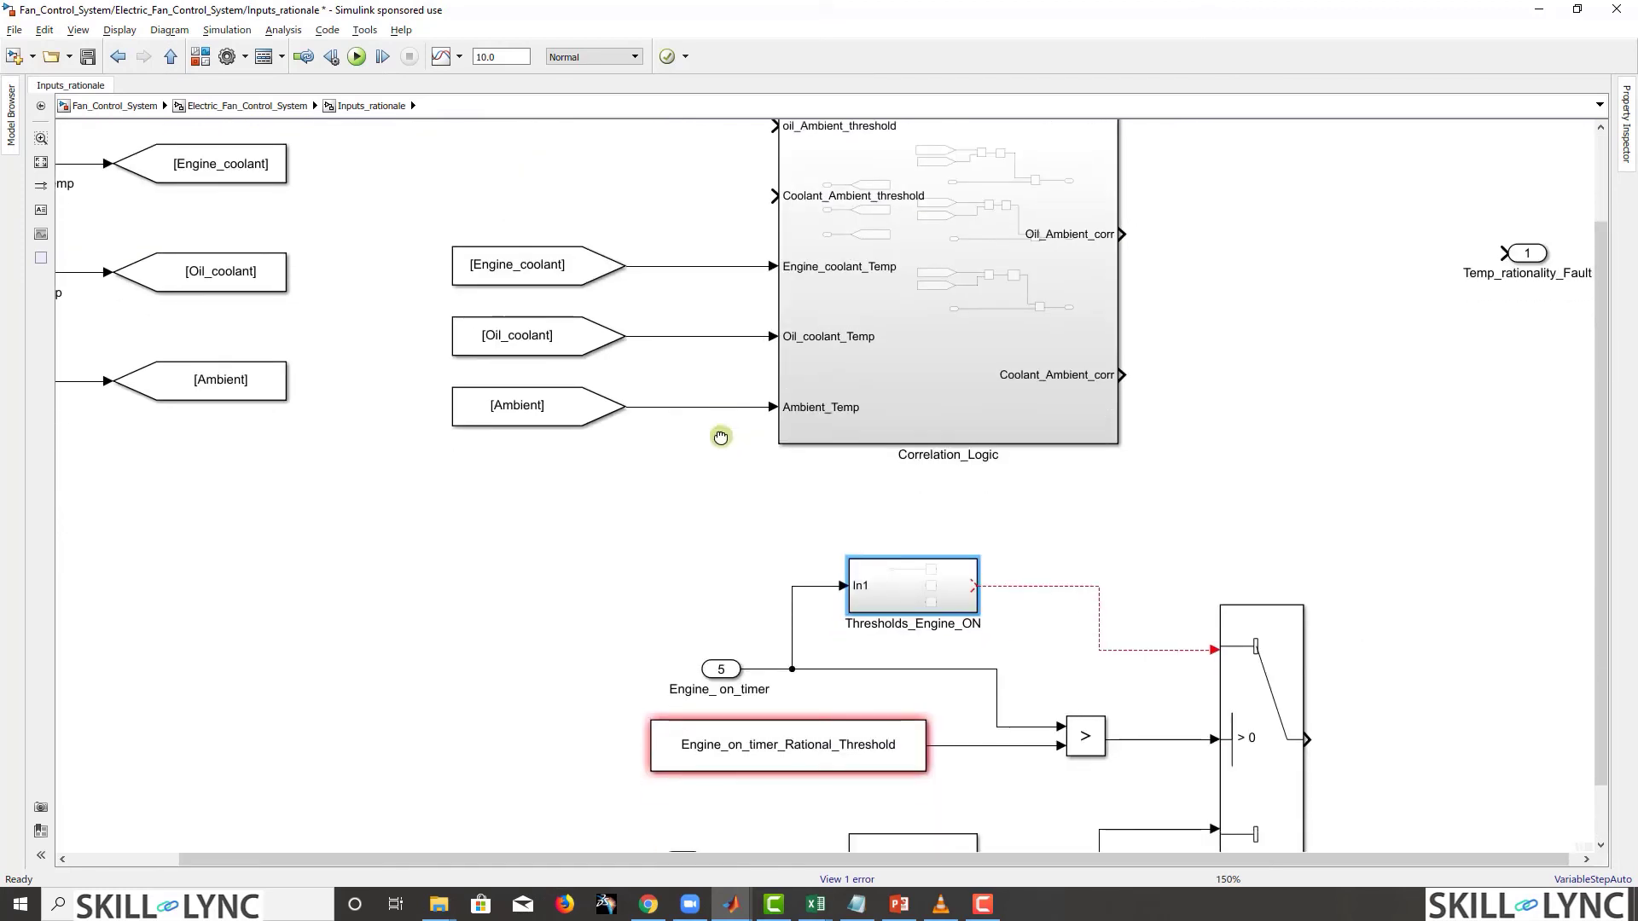
{"action": "left_click", "coordinate": [888, 600]}
{"action": "double_click", "coordinate": [888, 600]}
{"action": "double_click", "coordinate": [924, 328]}
{"action": "type", "text": "Oi"}
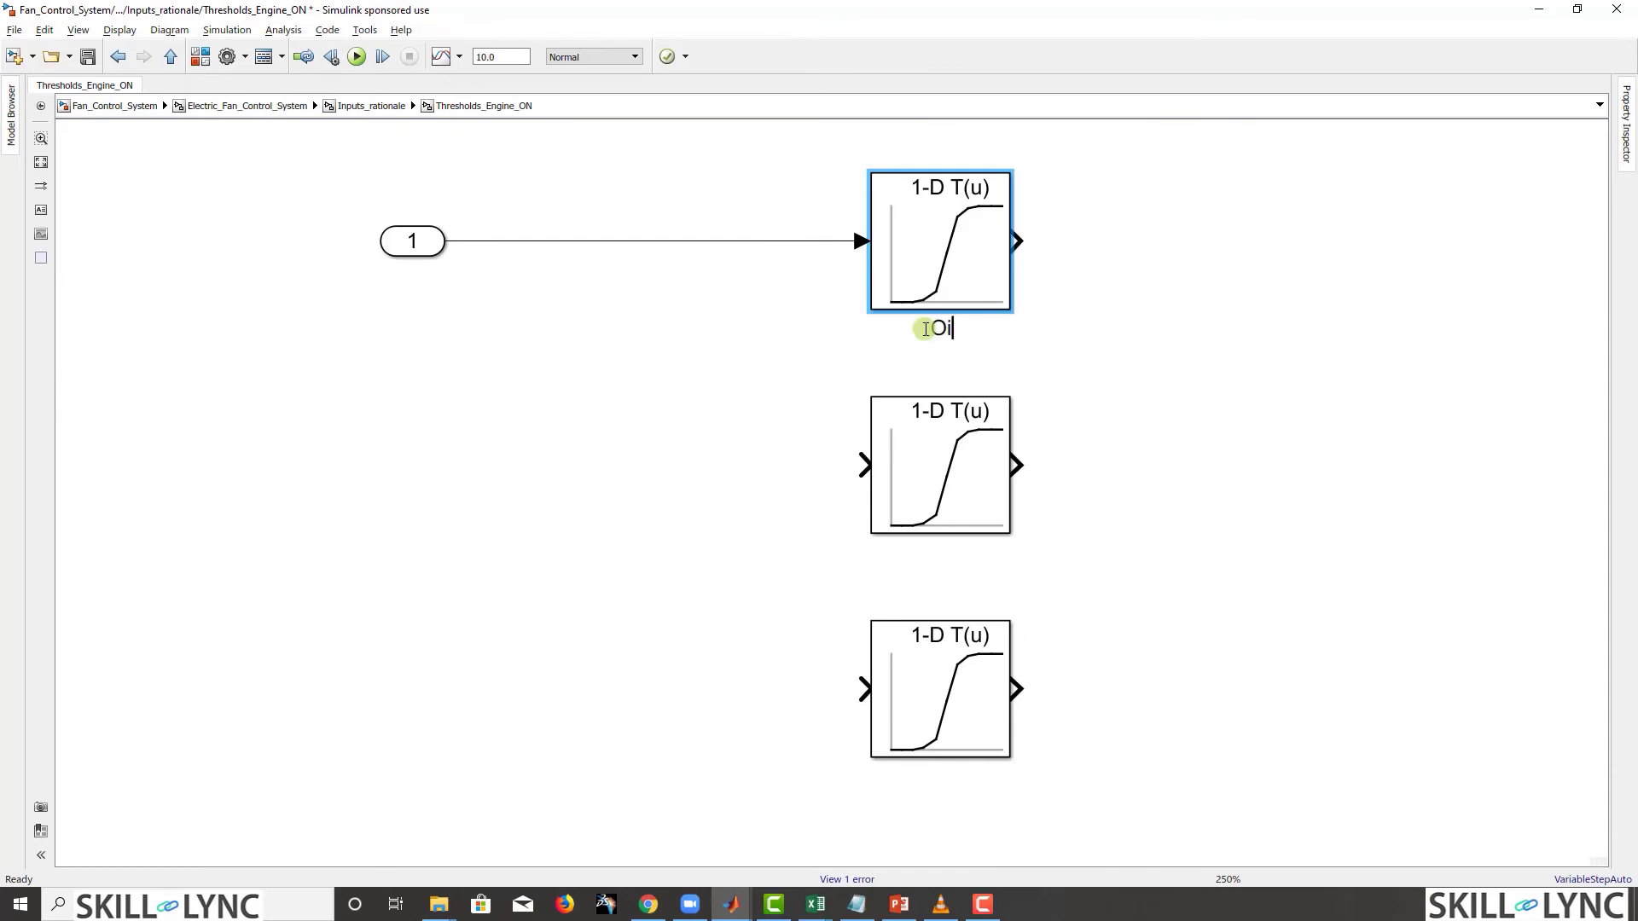
{"action": "type", "text": "l_coolant"}
Step: Rename the middle lookup table as Oil_Ambient
{"action": "left_click", "coordinate": [936, 483]}
{"action": "double_click", "coordinate": [939, 576]}
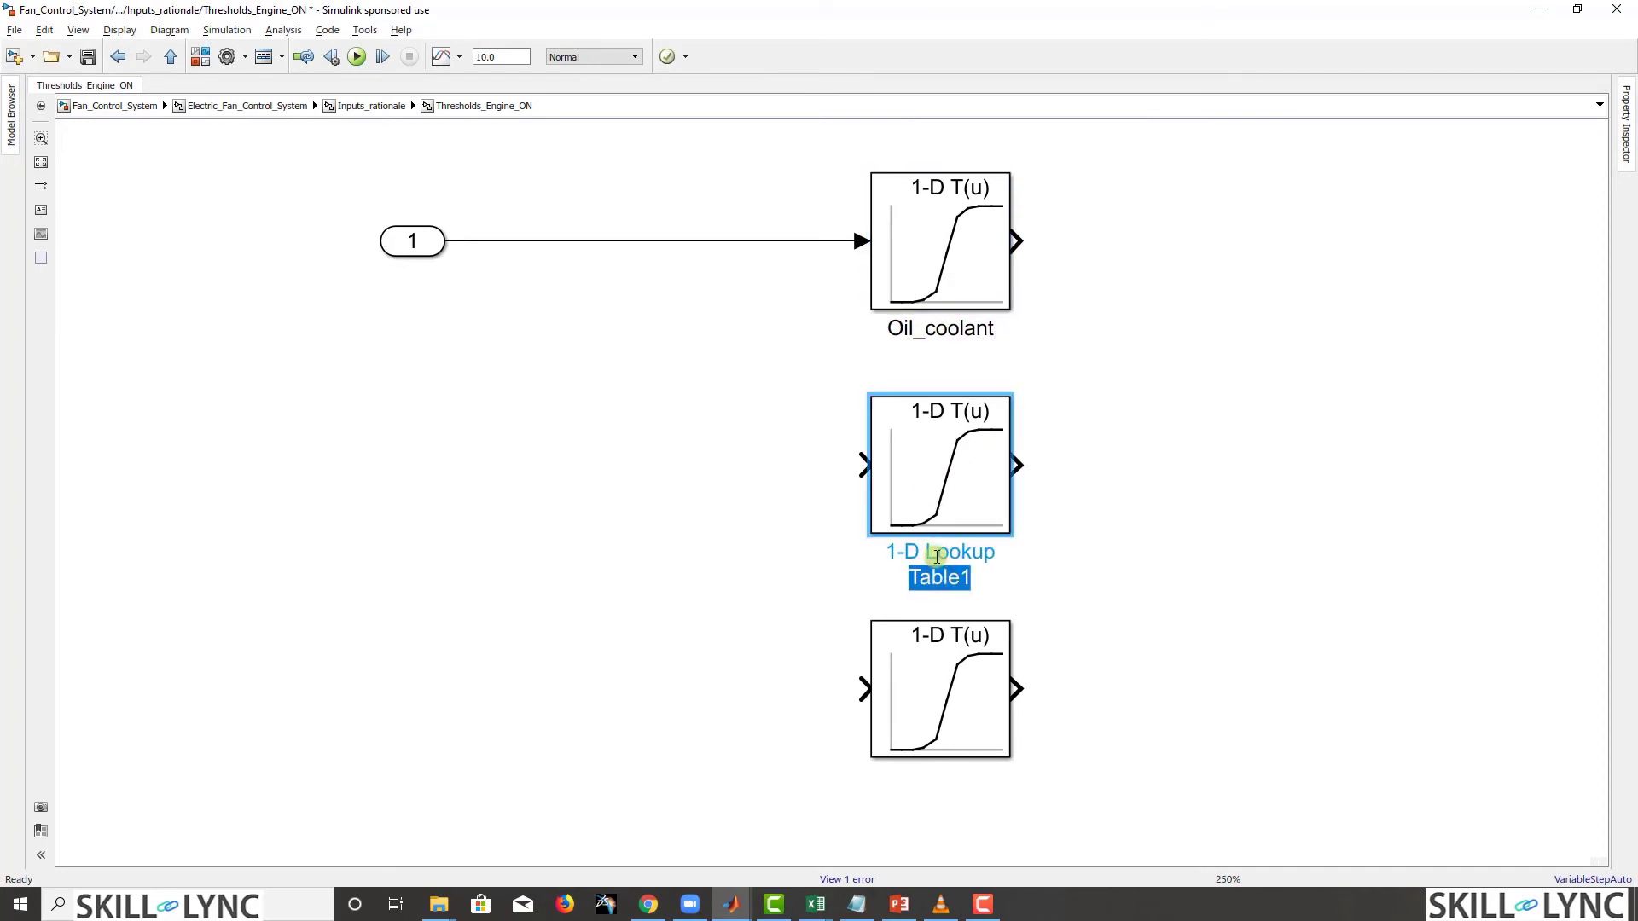
{"action": "key", "text": "BackSpace"}
{"action": "key", "text": "BackSpace"}
{"action": "key", "text": "BackSpace"}
{"action": "key", "text": "BackSpace"}
{"action": "key", "text": "BackSpace"}
{"action": "key", "text": "BackSpace"}
{"action": "key", "text": "BackSpace"}
{"action": "key", "text": "BackSpace"}
{"action": "key", "text": "BackSpace"}
{"action": "key", "text": "BackSpace"}
{"action": "key", "text": "BackSpace"}
{"action": "key", "text": "BackSpace"}
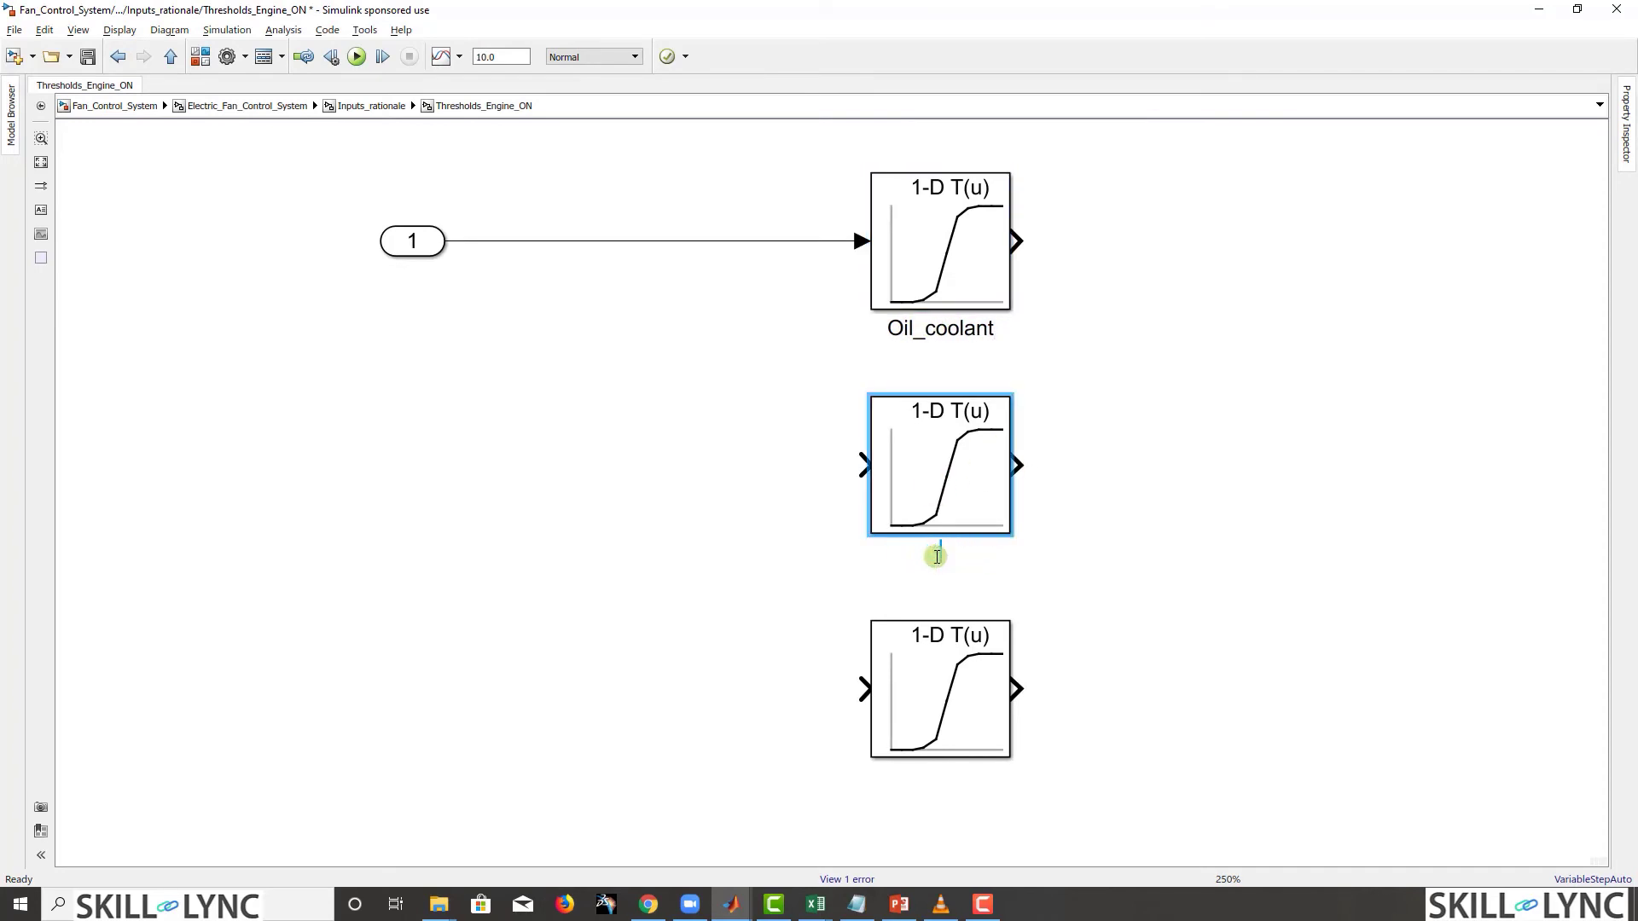
{"action": "type", "text": "Oil_Ambient"}
{"action": "left_click", "coordinate": [1013, 596]}
Step: Rename the lowest lookup table as Ambient_coolant
{"action": "left_click", "coordinate": [910, 720]}
{"action": "double_click", "coordinate": [938, 800]}
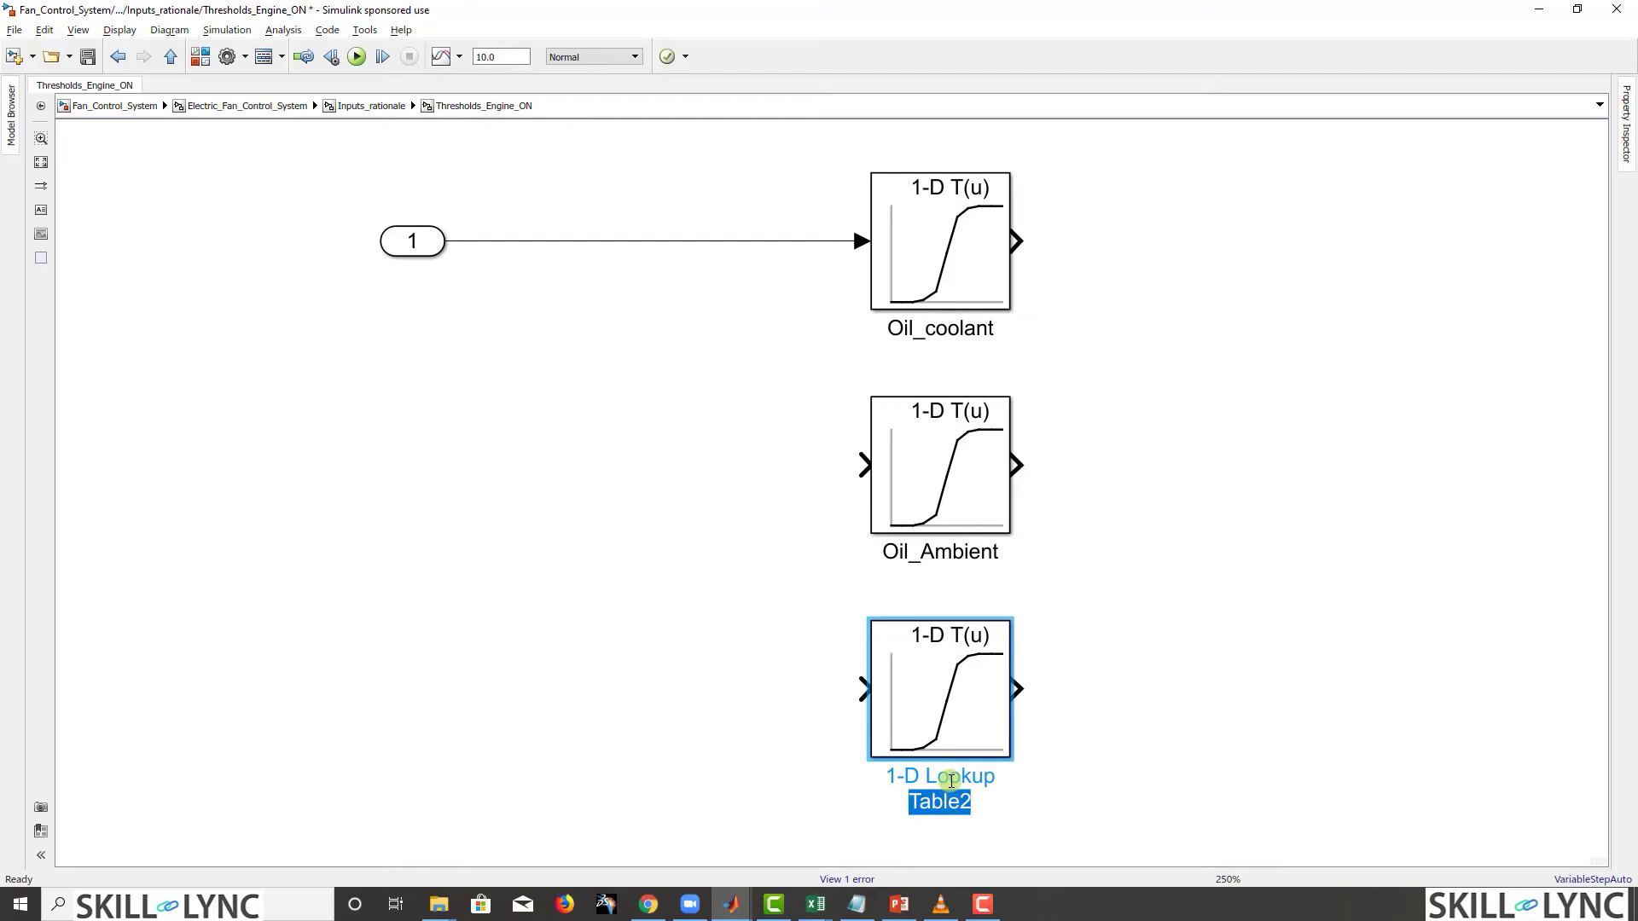
{"action": "key", "text": "BackSpace"}
{"action": "key", "text": "BackSpace"}
{"action": "key", "text": "BackSpace"}
{"action": "key", "text": "BackSpace"}
{"action": "key", "text": "BackSpace"}
{"action": "key", "text": "BackSpace"}
{"action": "key", "text": "BackSpace"}
{"action": "key", "text": "BackSpace"}
{"action": "key", "text": "BackSpace"}
{"action": "key", "text": "BackSpace"}
{"action": "key", "text": "BackSpace"}
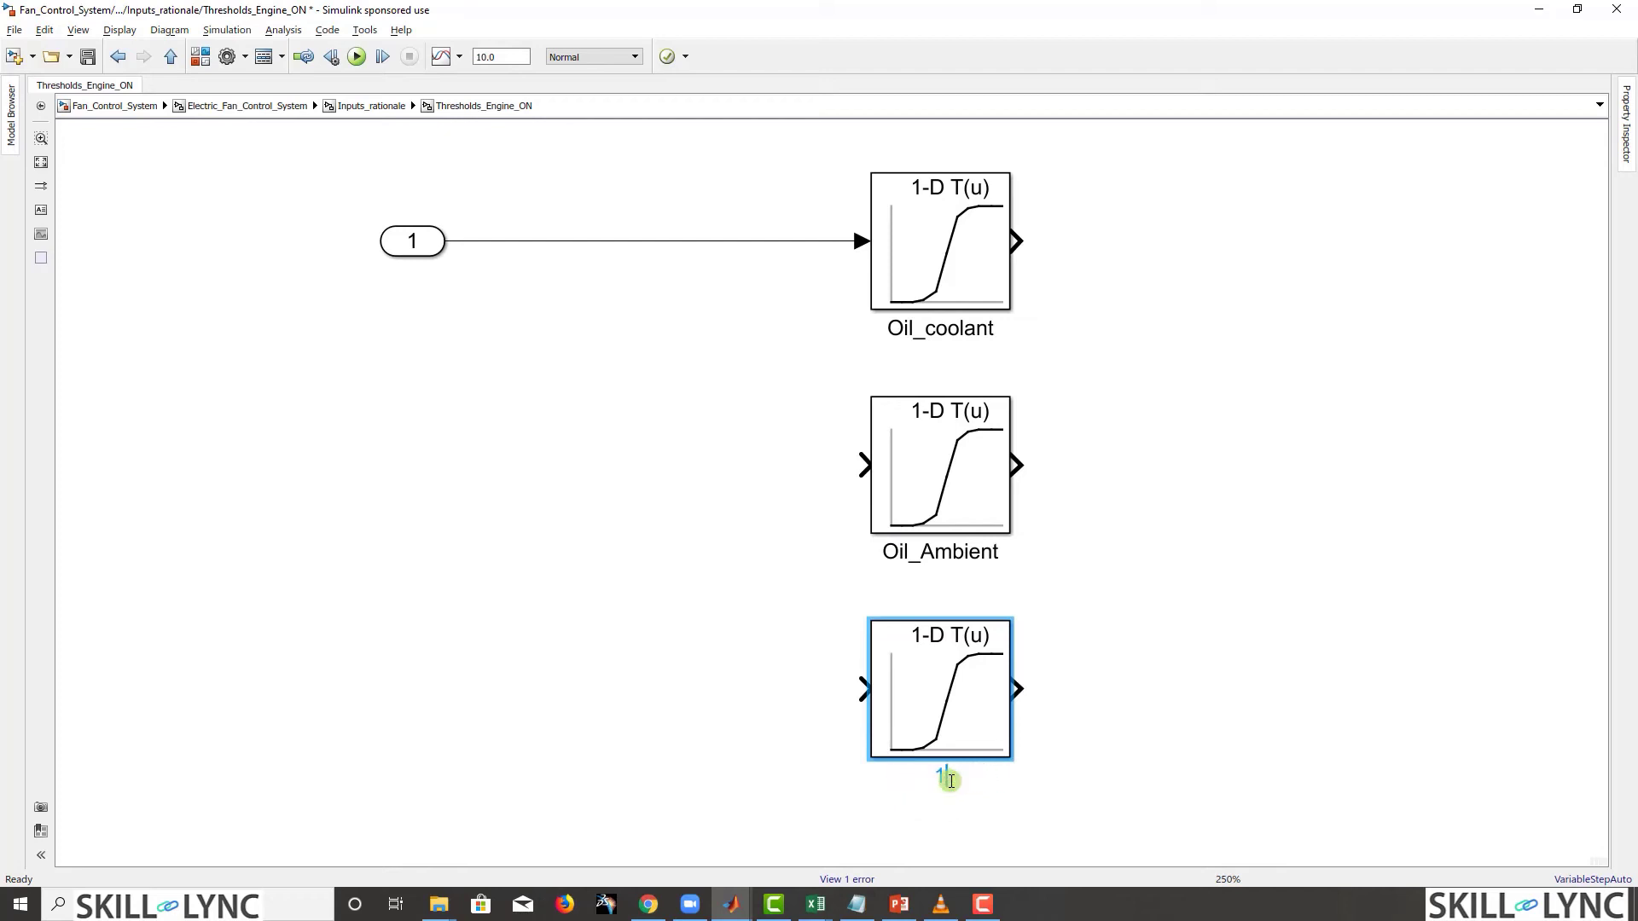
{"action": "type", "text": "Ambient_coolant"}
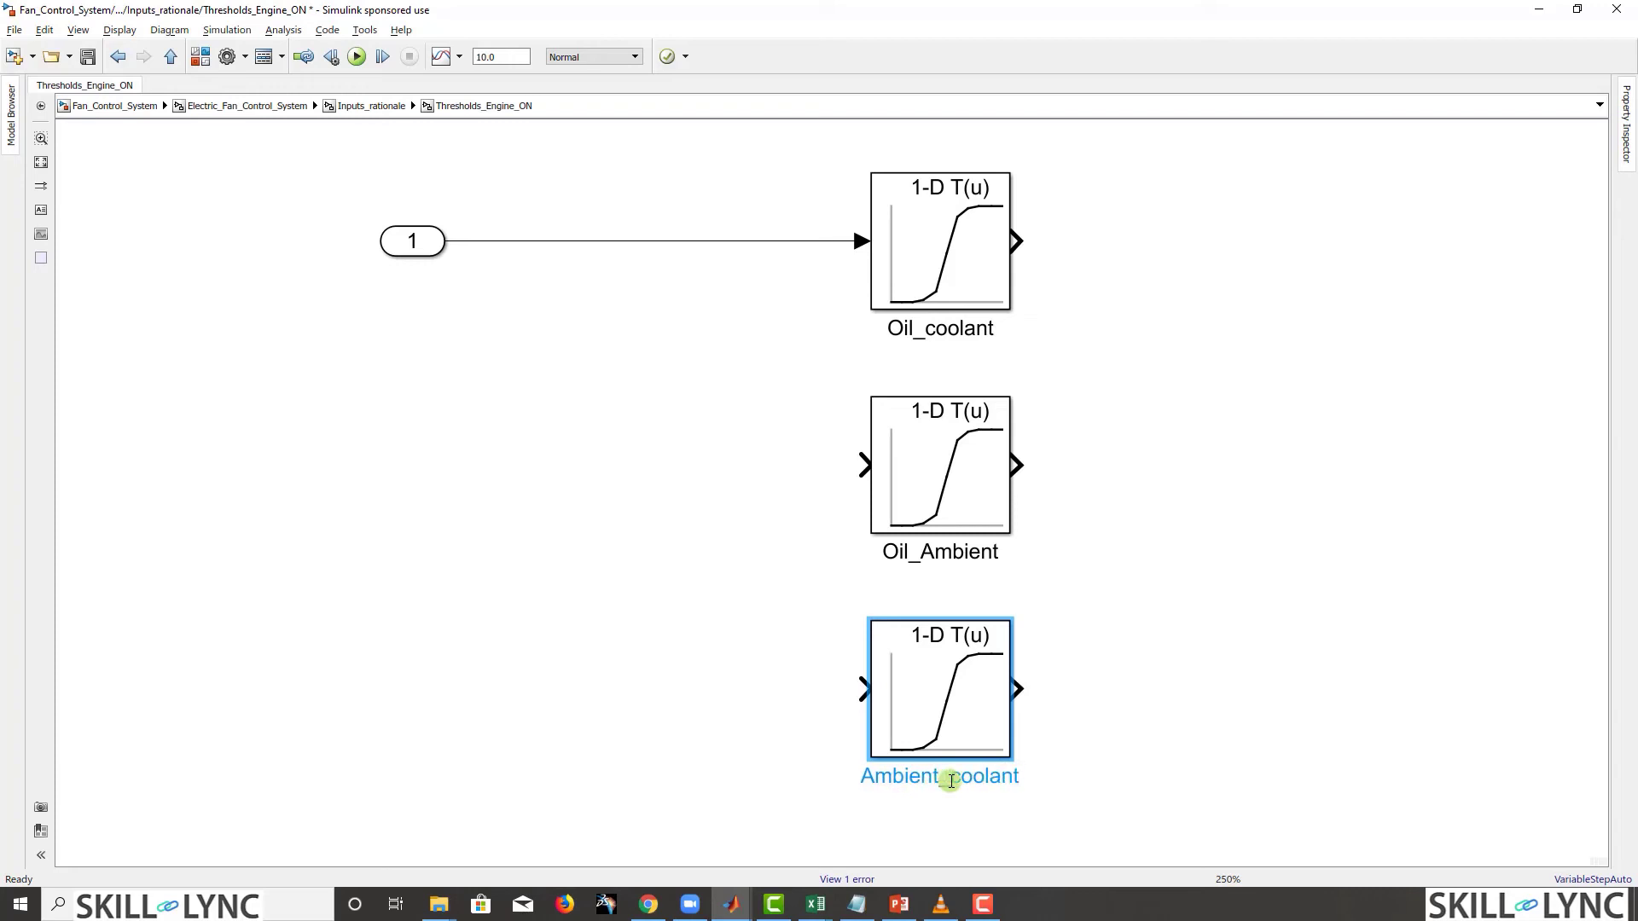
{"action": "left_click", "coordinate": [1199, 400]}
Step: Open the Oil_coolant lookup table's parameters and set its Breakpoints 1 to Temp_rational_Breakpoints
{"action": "left_click", "coordinate": [902, 284]}
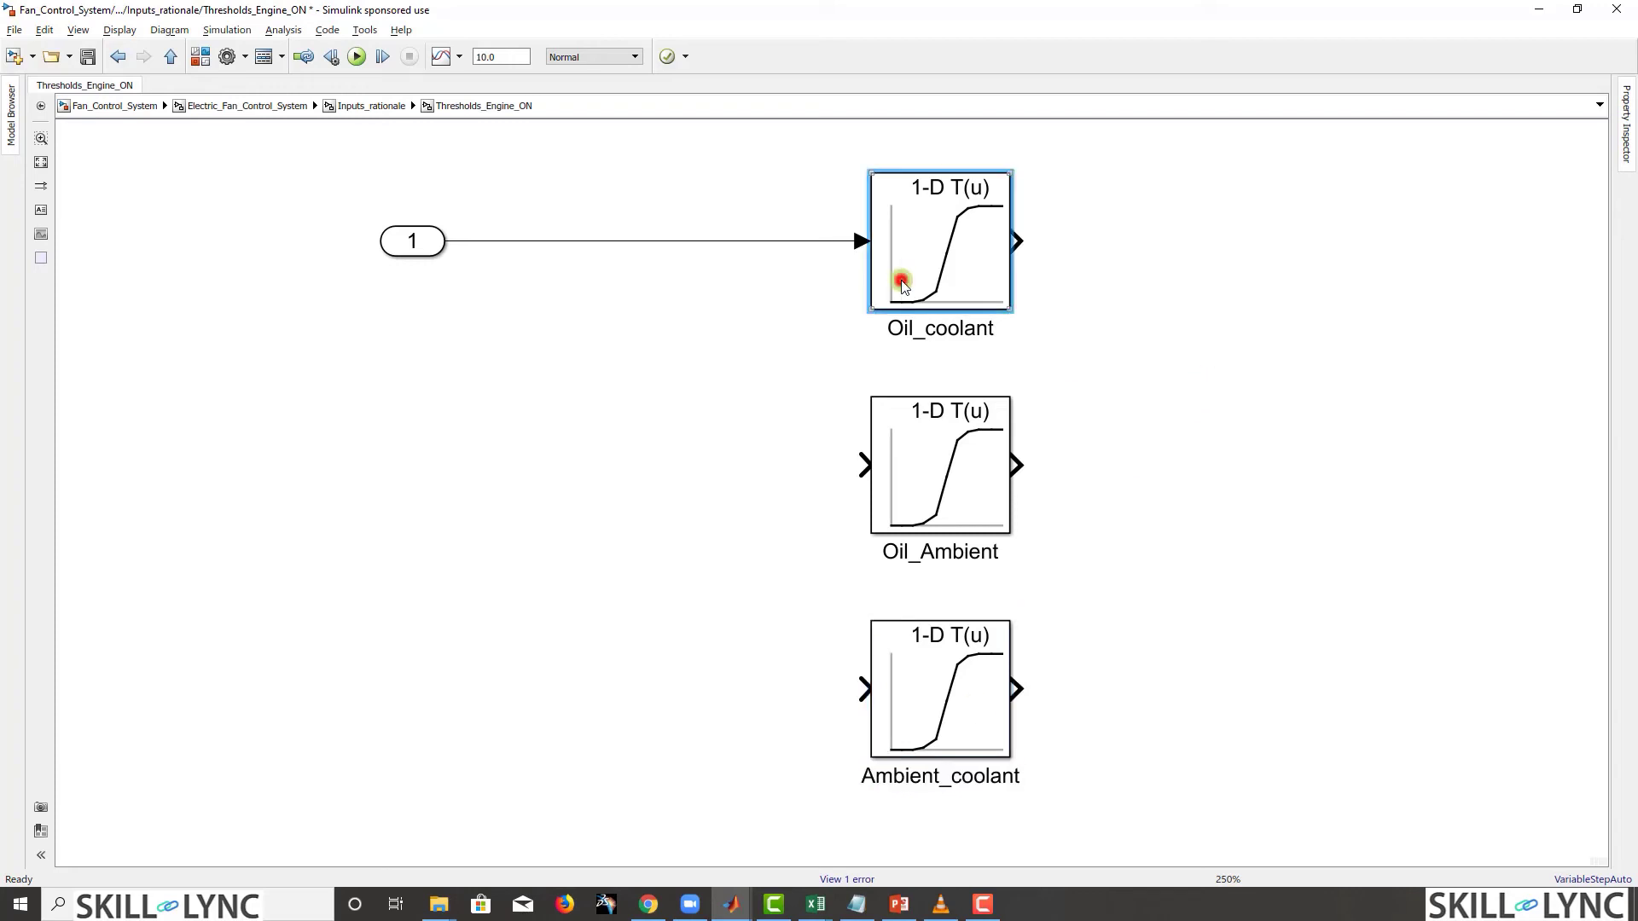
{"action": "double_click", "coordinate": [904, 285]}
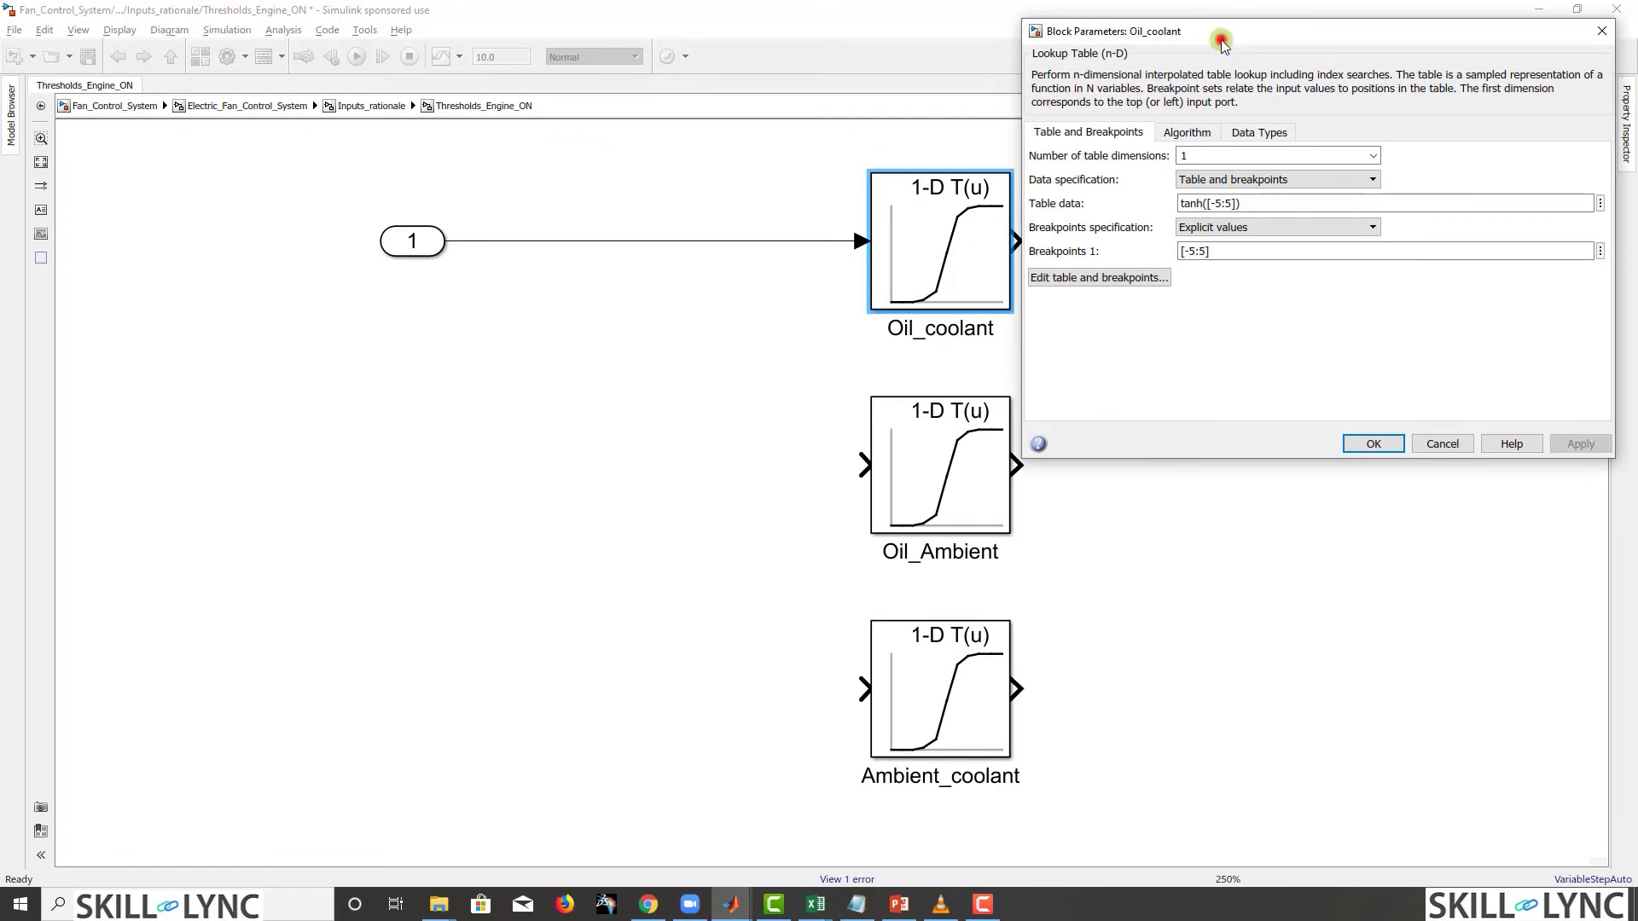
{"action": "left_click_drag", "start_coordinate": [1223, 45], "coordinate": [810, 223]}
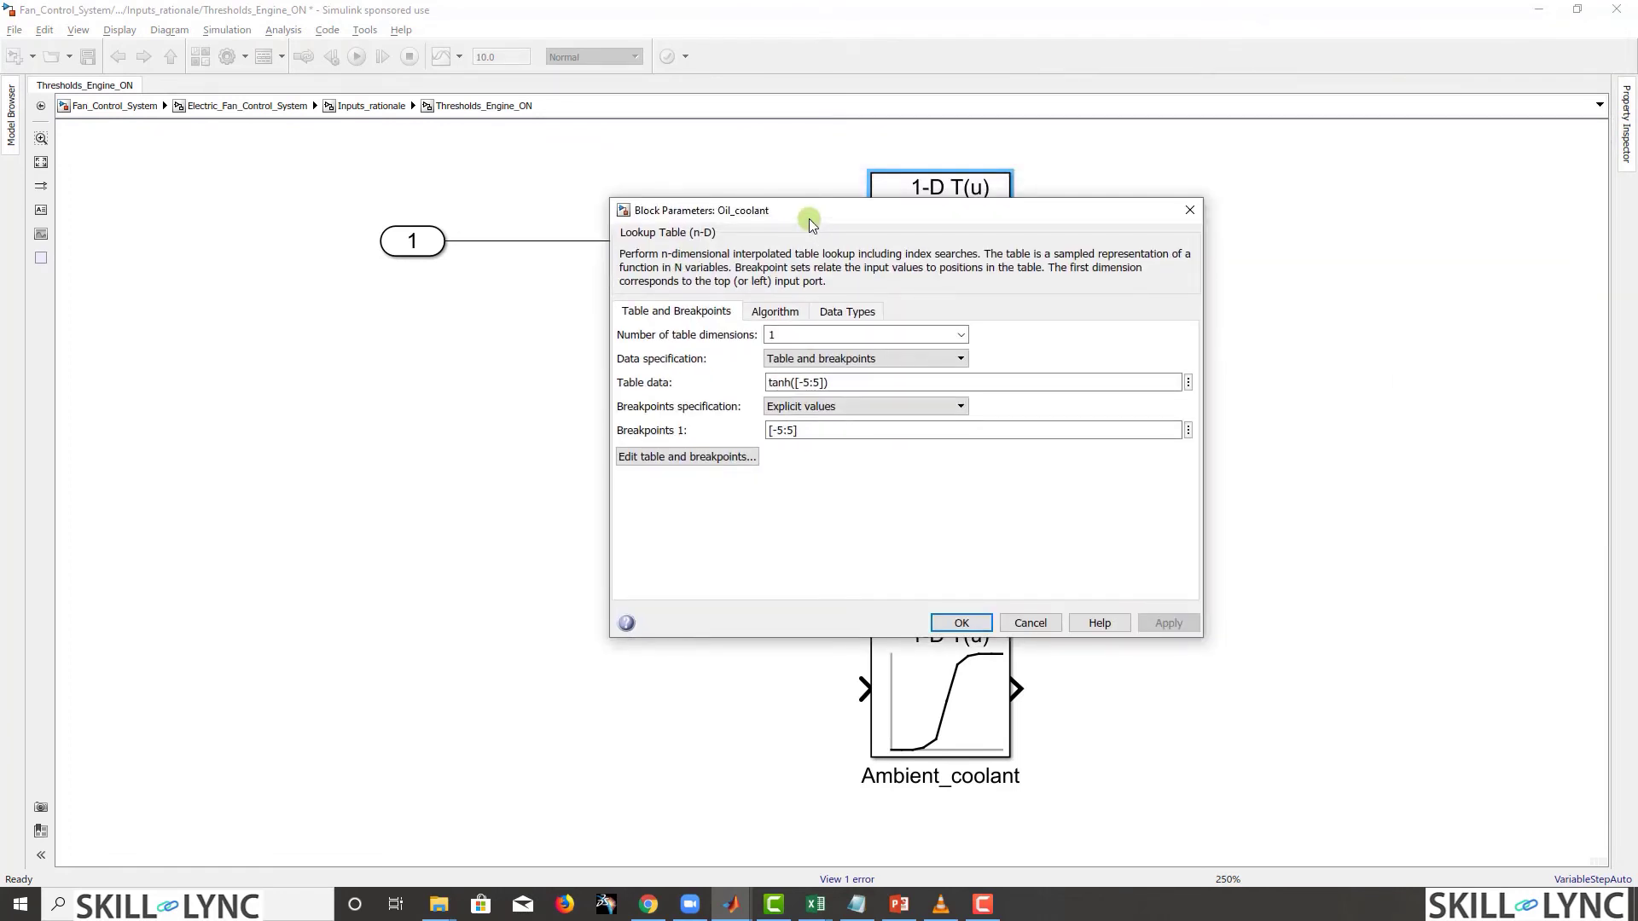
{"action": "double_click", "coordinate": [805, 429]}
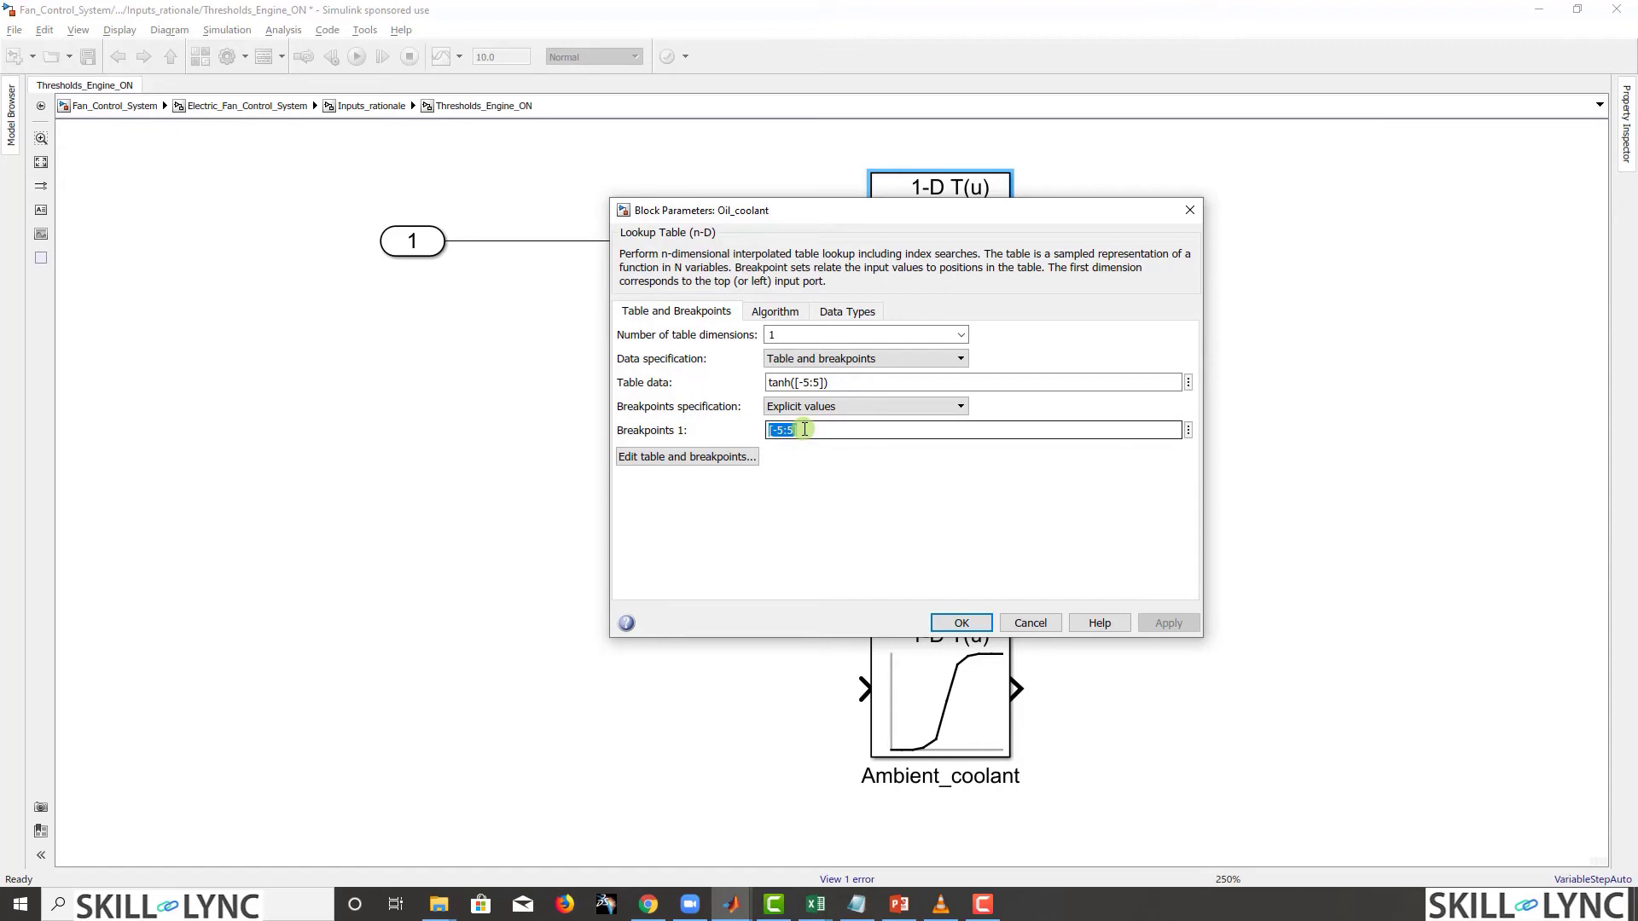
{"action": "type", "text": "Temp_Rational_Breakpoints"}
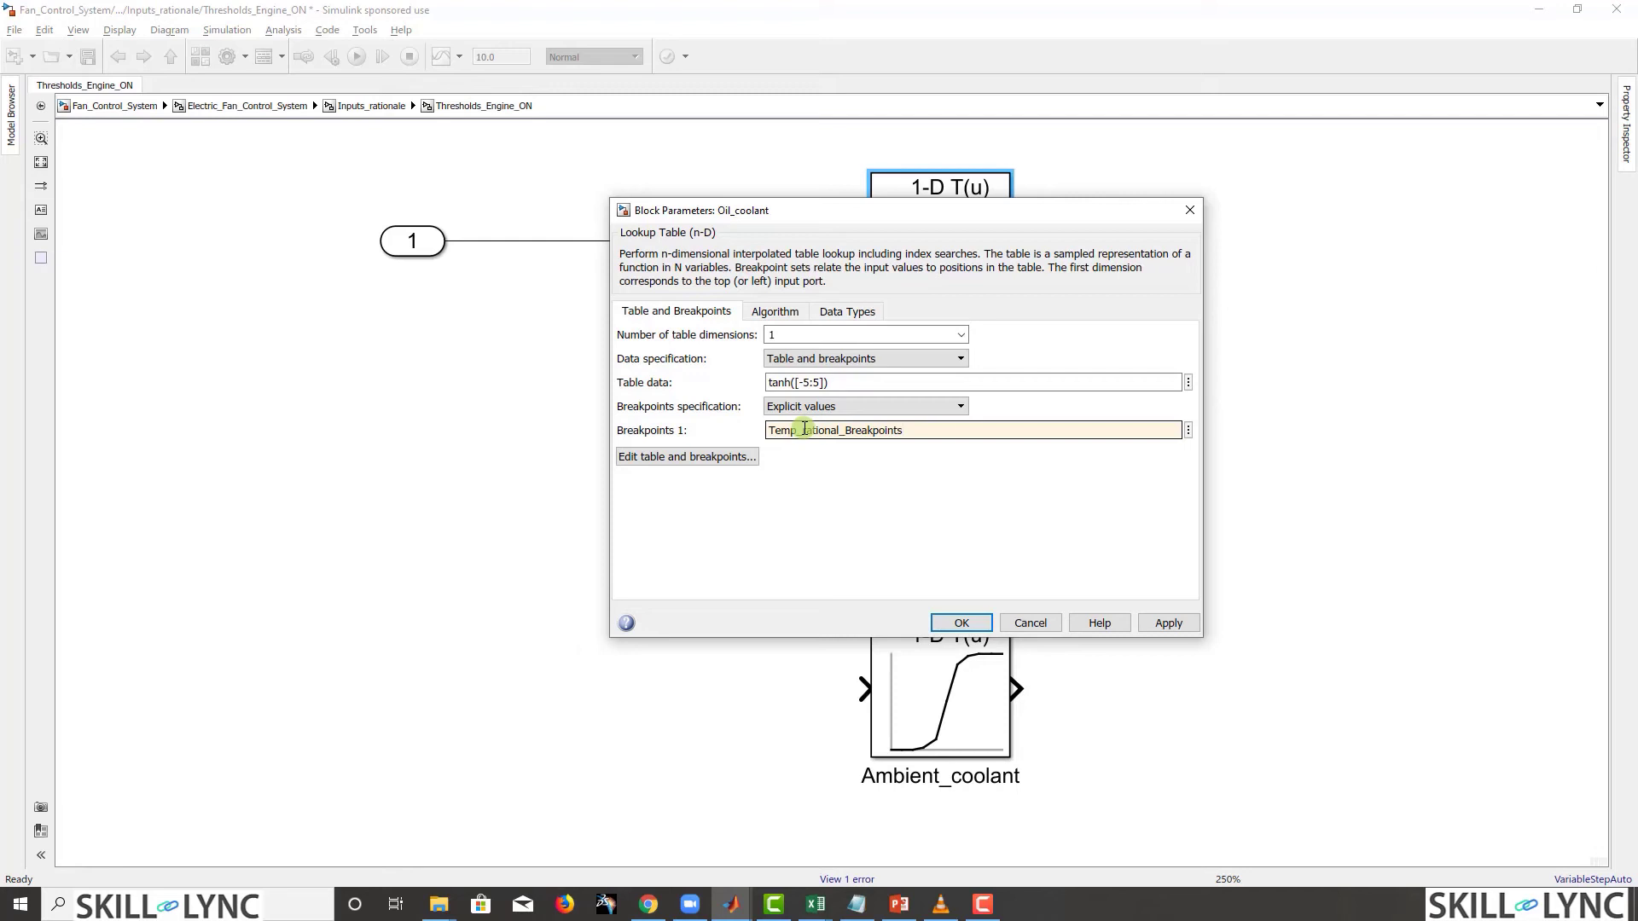
Step: Set the Oil_coolant lookup table's table data to Oil_Coolant_Engineon and accept the block parameters
{"action": "left_click", "coordinate": [830, 378]}
{"action": "key", "text": "ctrl+a"}
{"action": "type", "text": "O"}
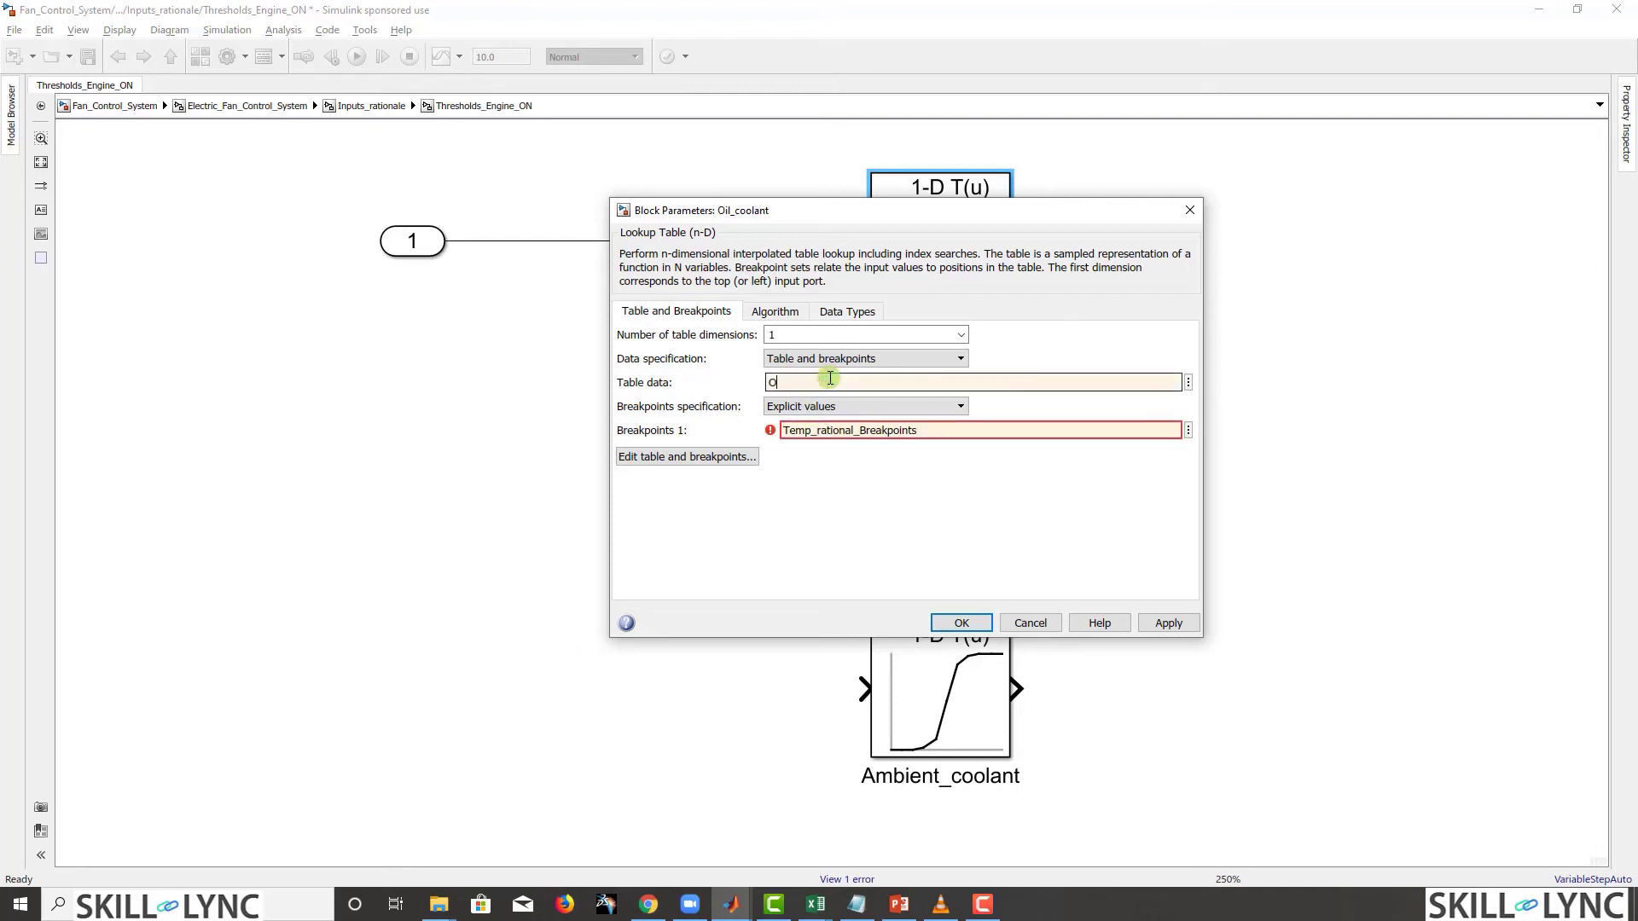
{"action": "type", "text": "il_"}
{"action": "left_click_drag", "start_coordinate": [821, 216], "coordinate": [684, 335]}
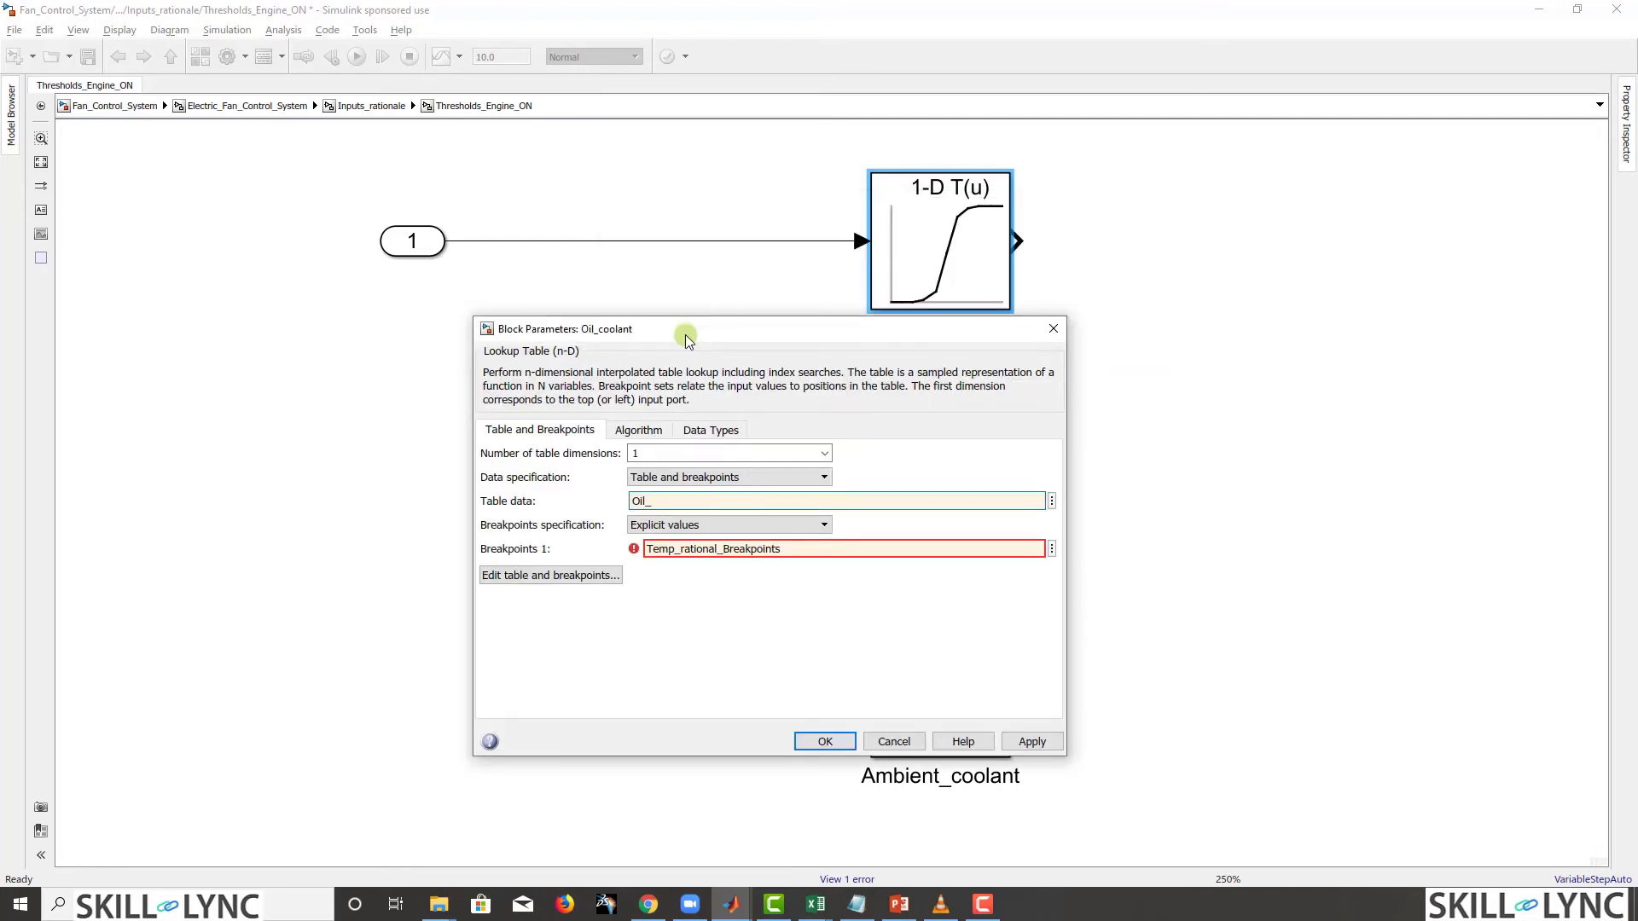
{"action": "type", "text": "Coolant_Engineon"}
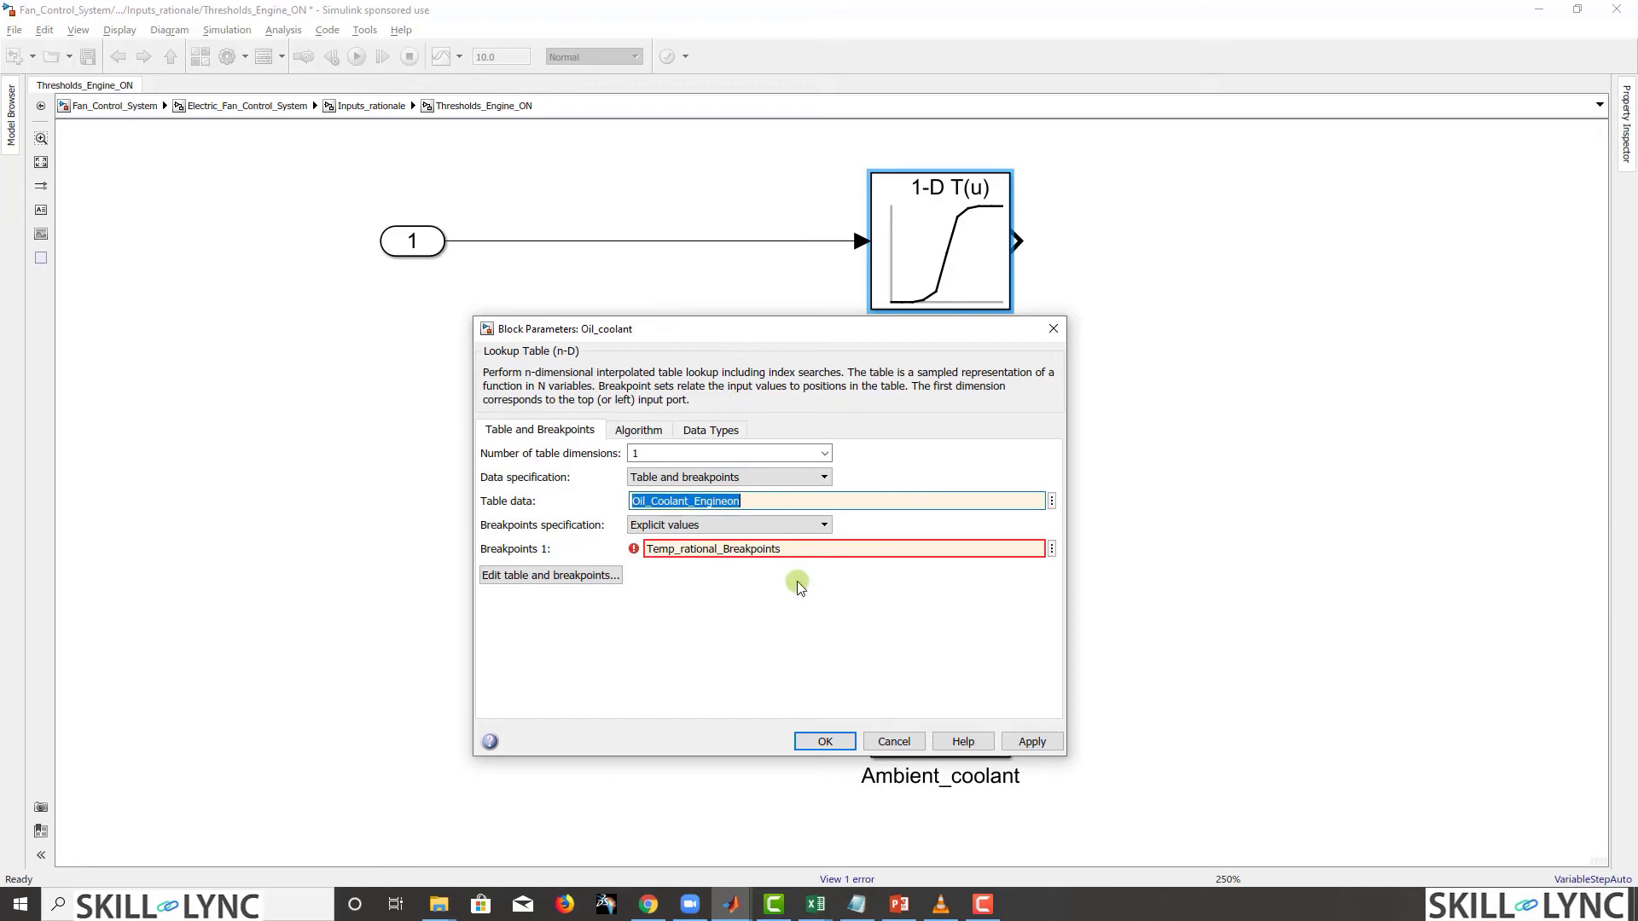
{"action": "left_click", "coordinate": [827, 741]}
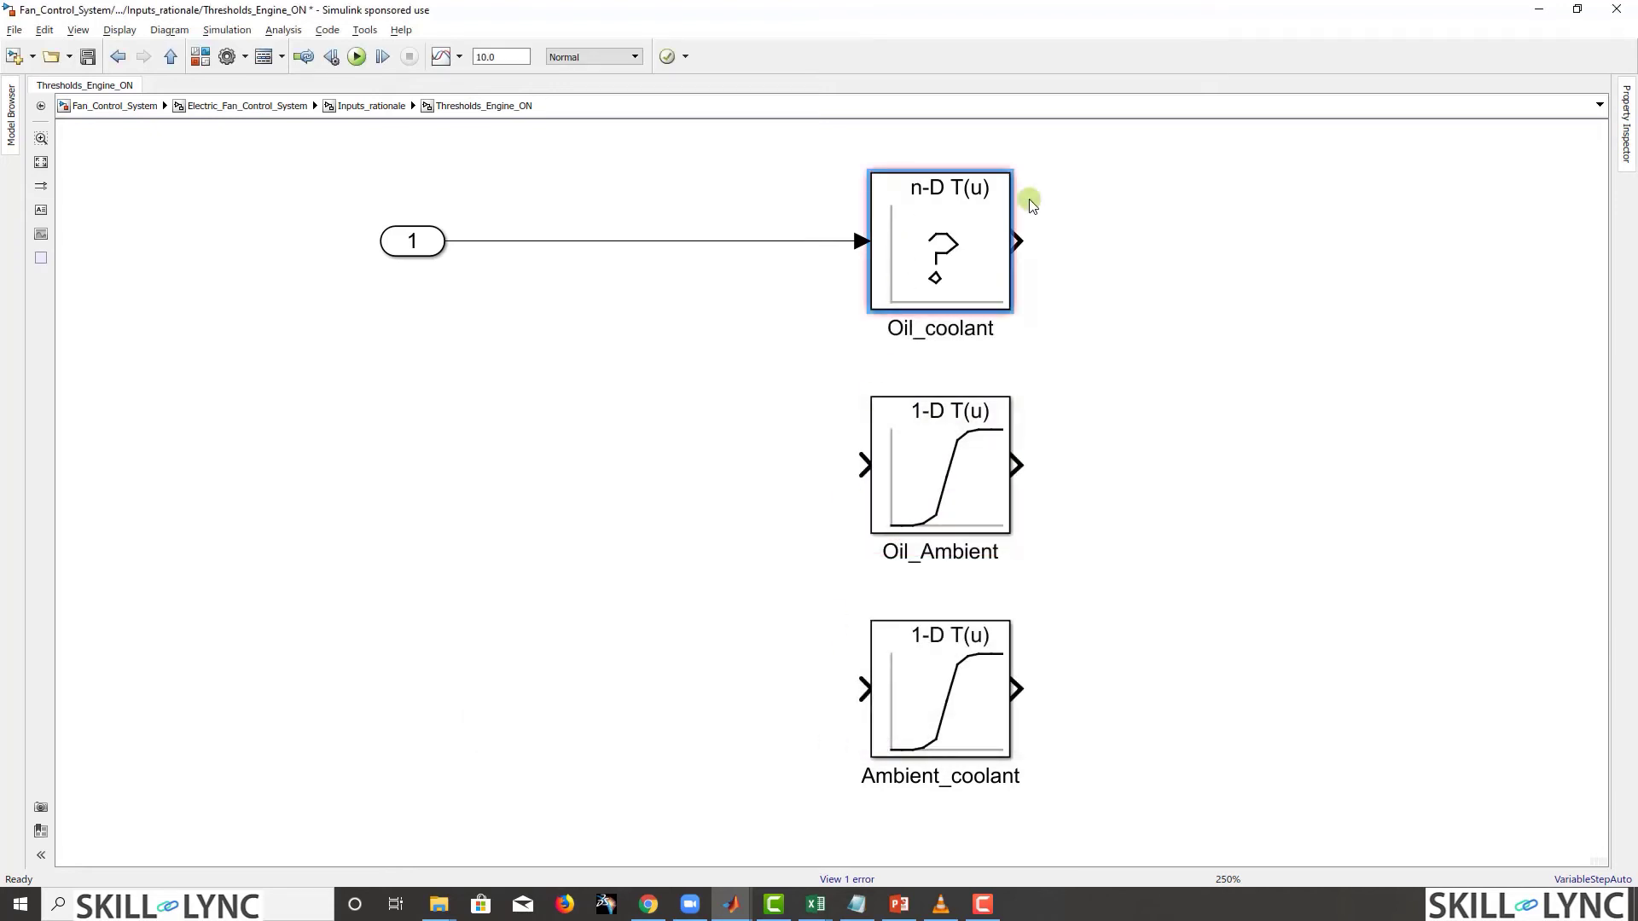
Step: Set the Oil_Ambient lookup table's table data to Oil_Ambient_Engineon and accept the block parameters
{"action": "key", "text": "space"}
{"action": "left_click", "coordinate": [1147, 486]}
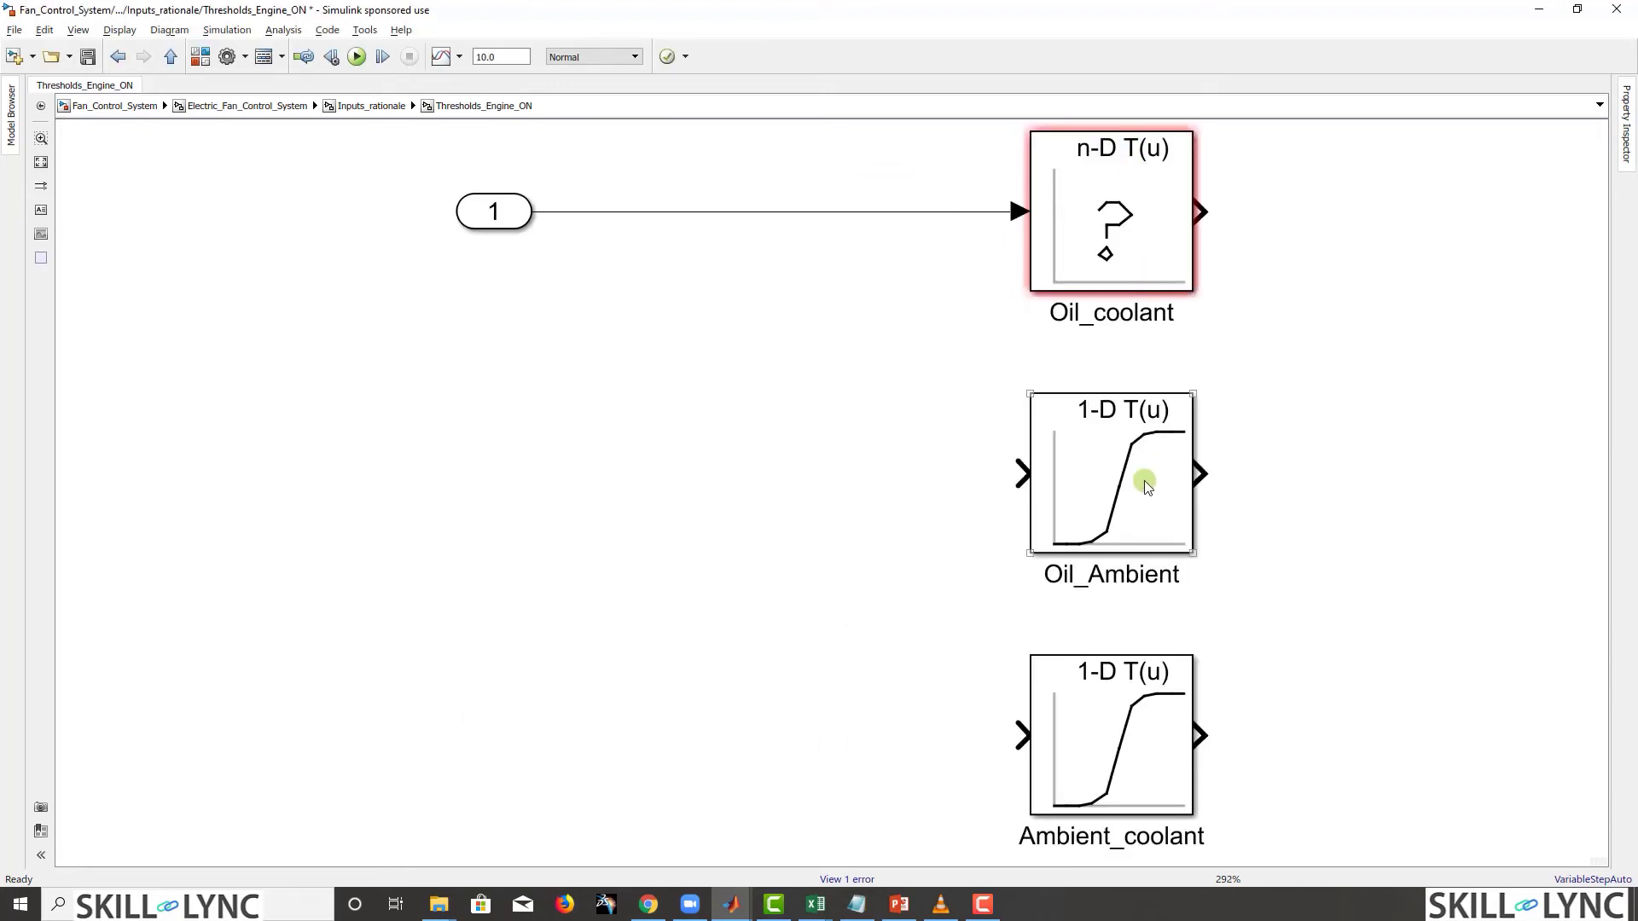
{"action": "left_click", "coordinate": [1147, 486]}
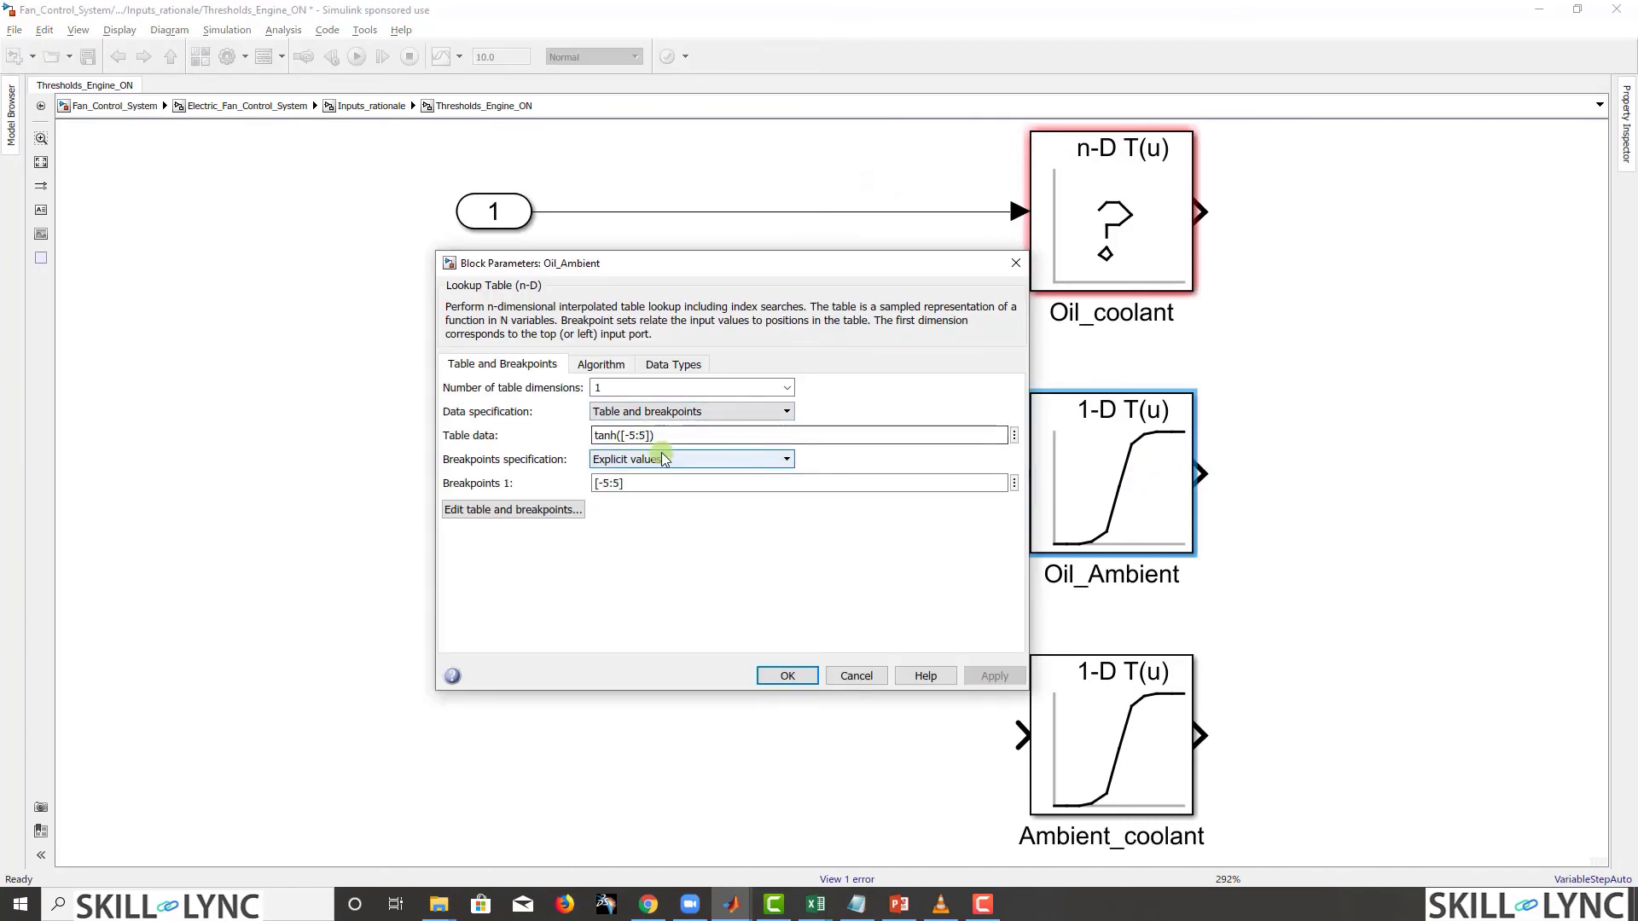
{"action": "triple_click", "coordinate": [721, 435]}
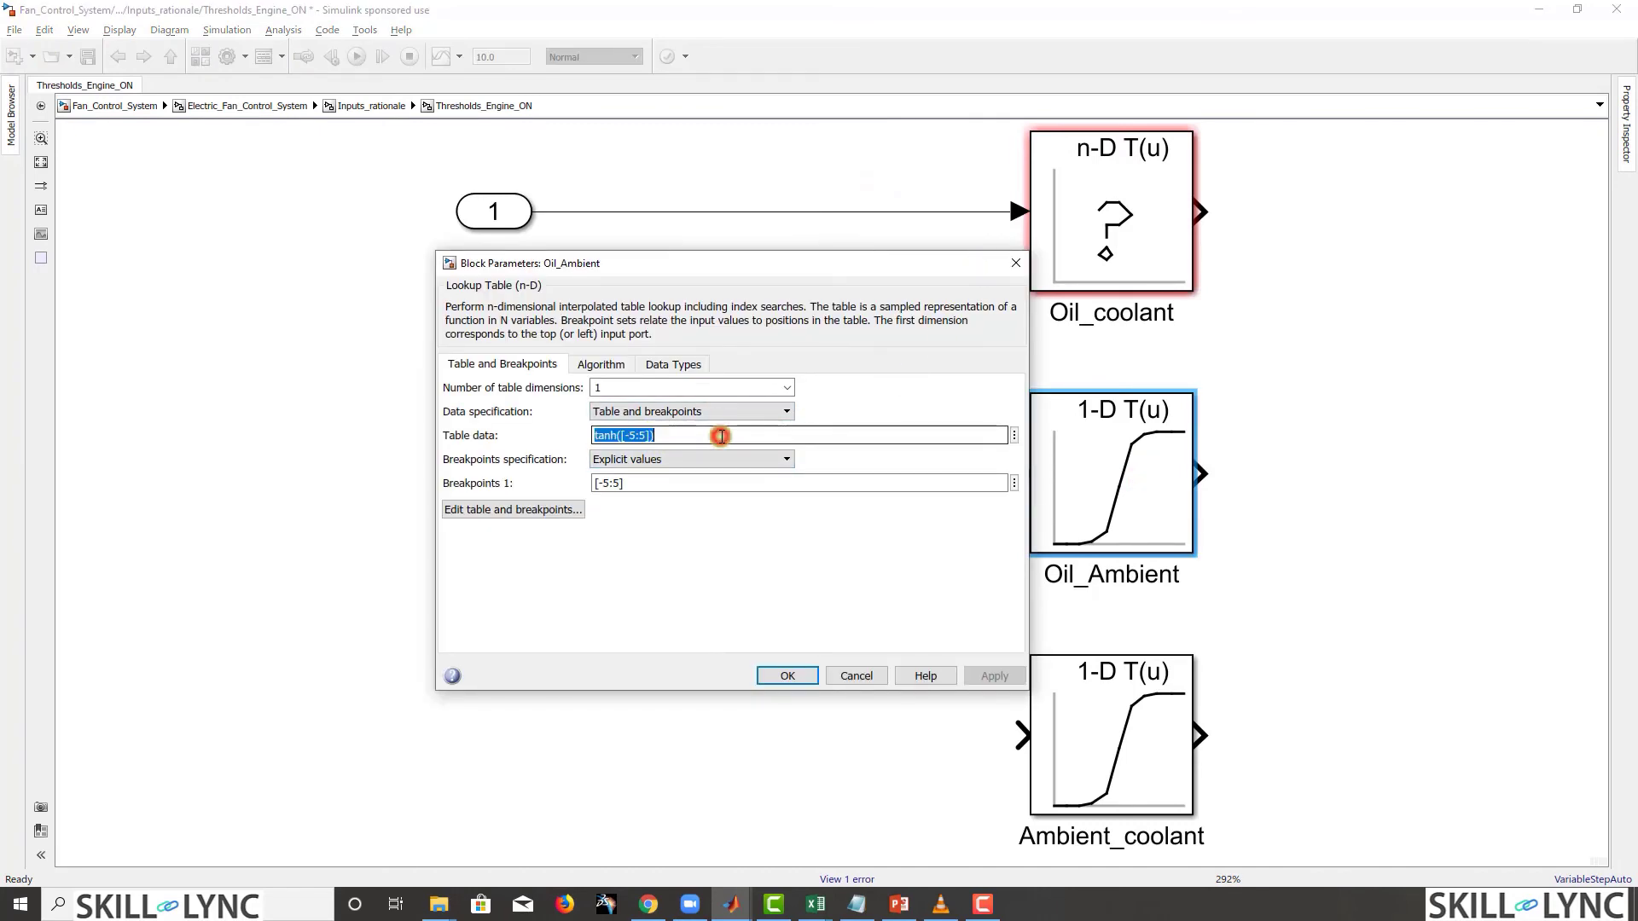
{"action": "type", "text": "Oil_Coolant_Engineon"}
{"action": "left_click", "coordinate": [655, 438]}
{"action": "key", "text": "BackSpace"}
{"action": "key", "text": "BackSpace"}
{"action": "key", "text": "BackSpace"}
{"action": "key", "text": "BackSpace"}
{"action": "key", "text": "BackSpace"}
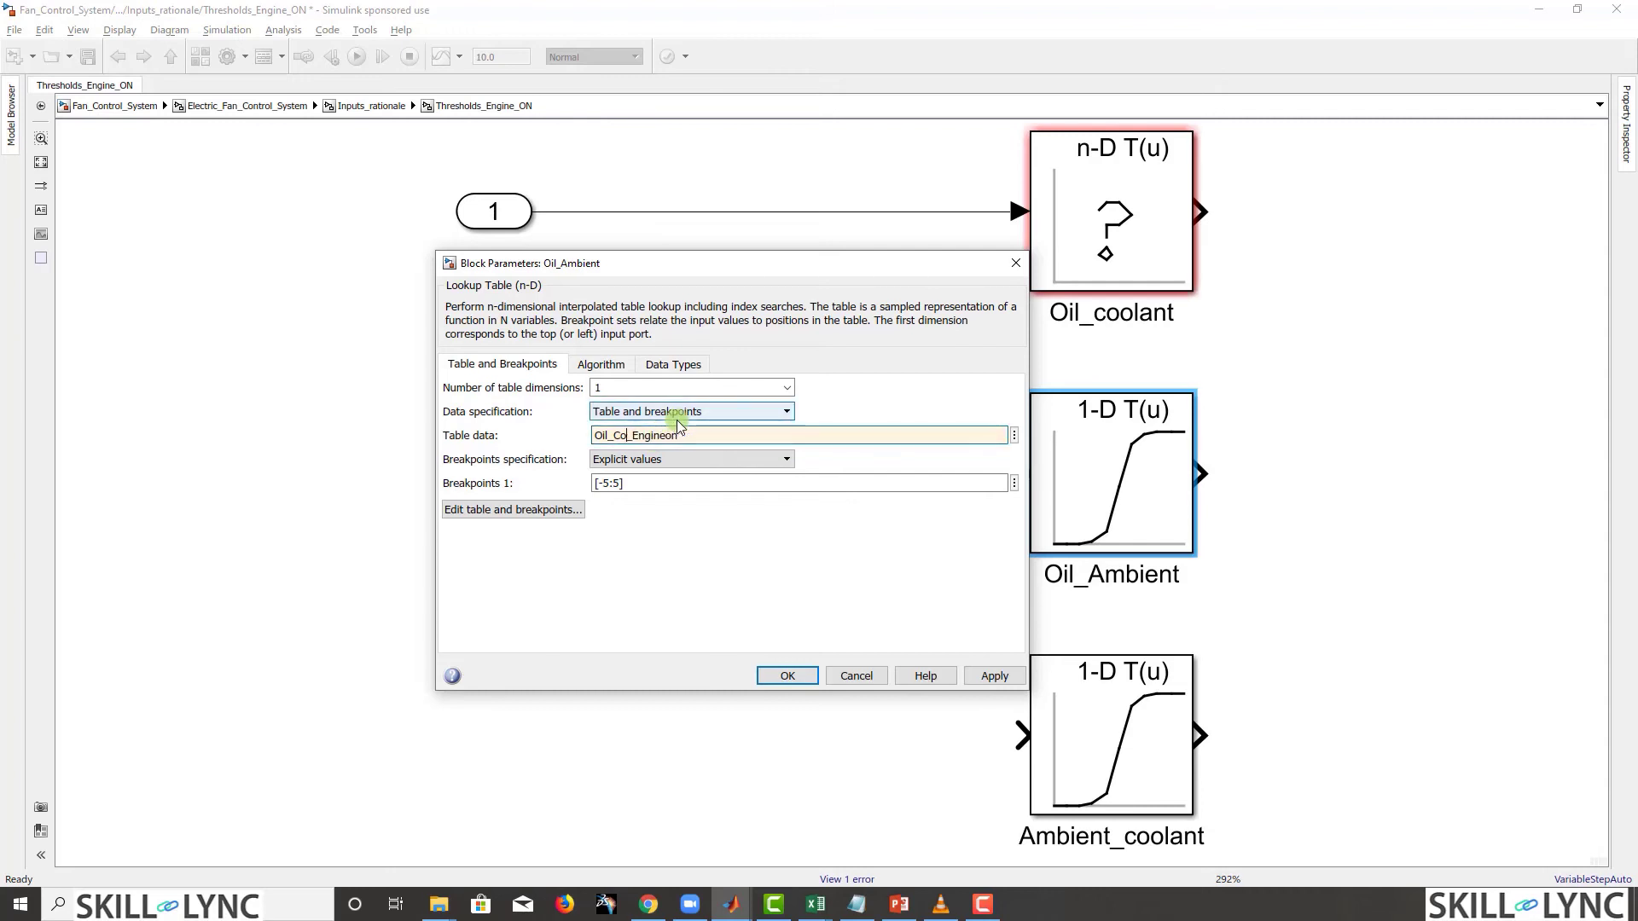
{"action": "type", "text": "Ambient"}
{"action": "left_click", "coordinate": [664, 510]}
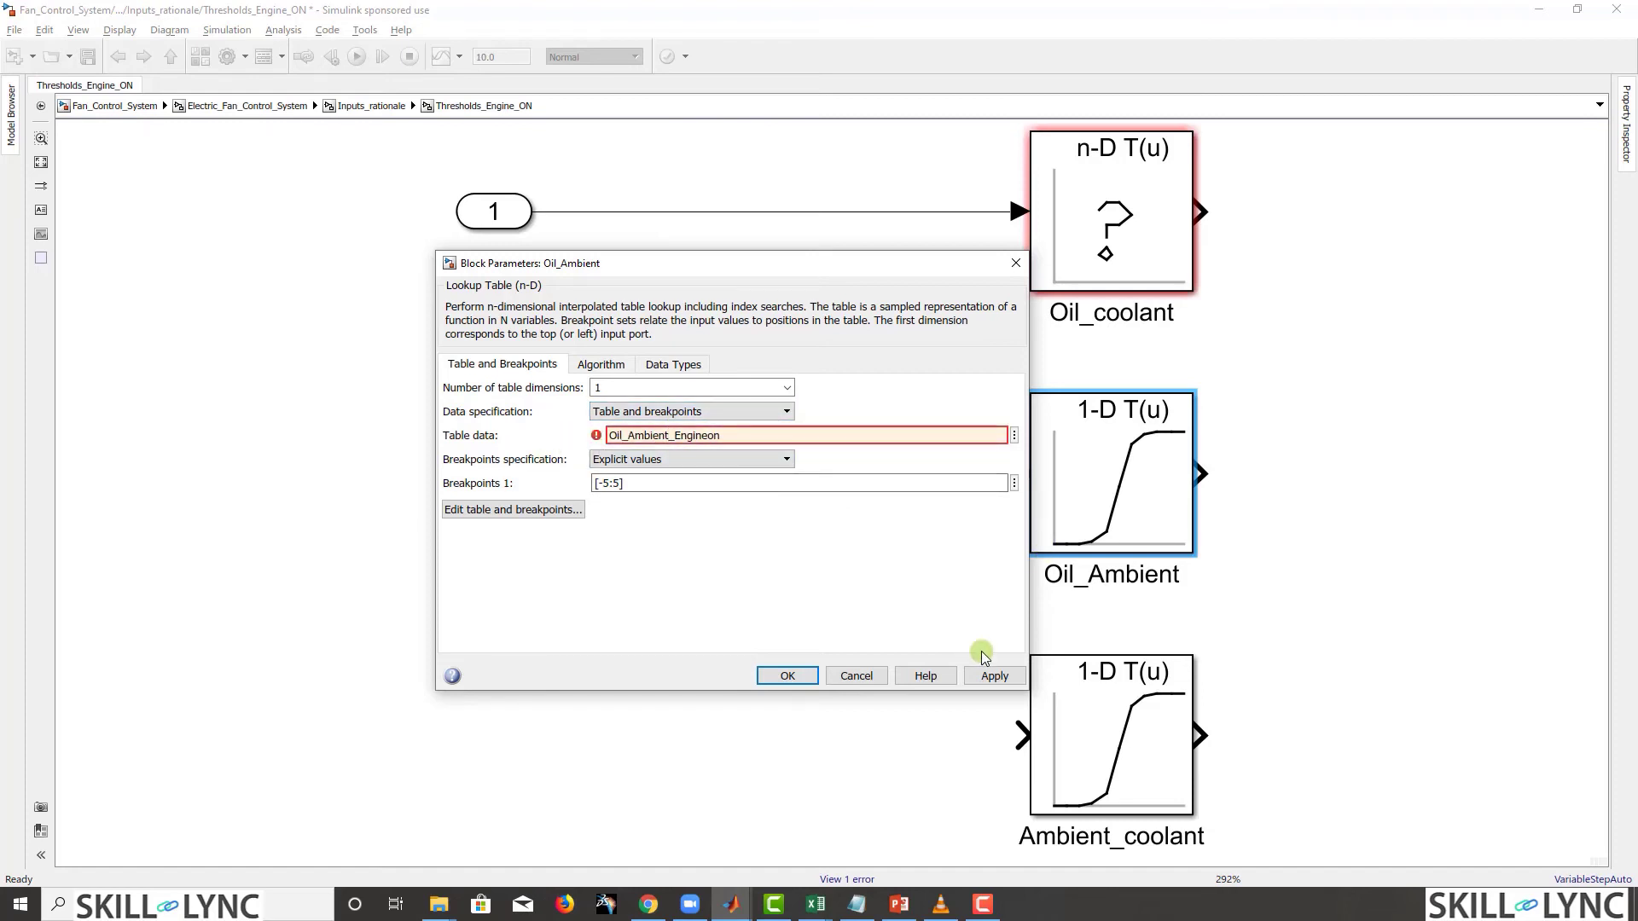
{"action": "left_click", "coordinate": [789, 676]}
Step: Set the Ambient_coolant lookup table's table data to Ambient_Coolant_Engineon and accept the block parameters
{"action": "left_click", "coordinate": [1069, 725]}
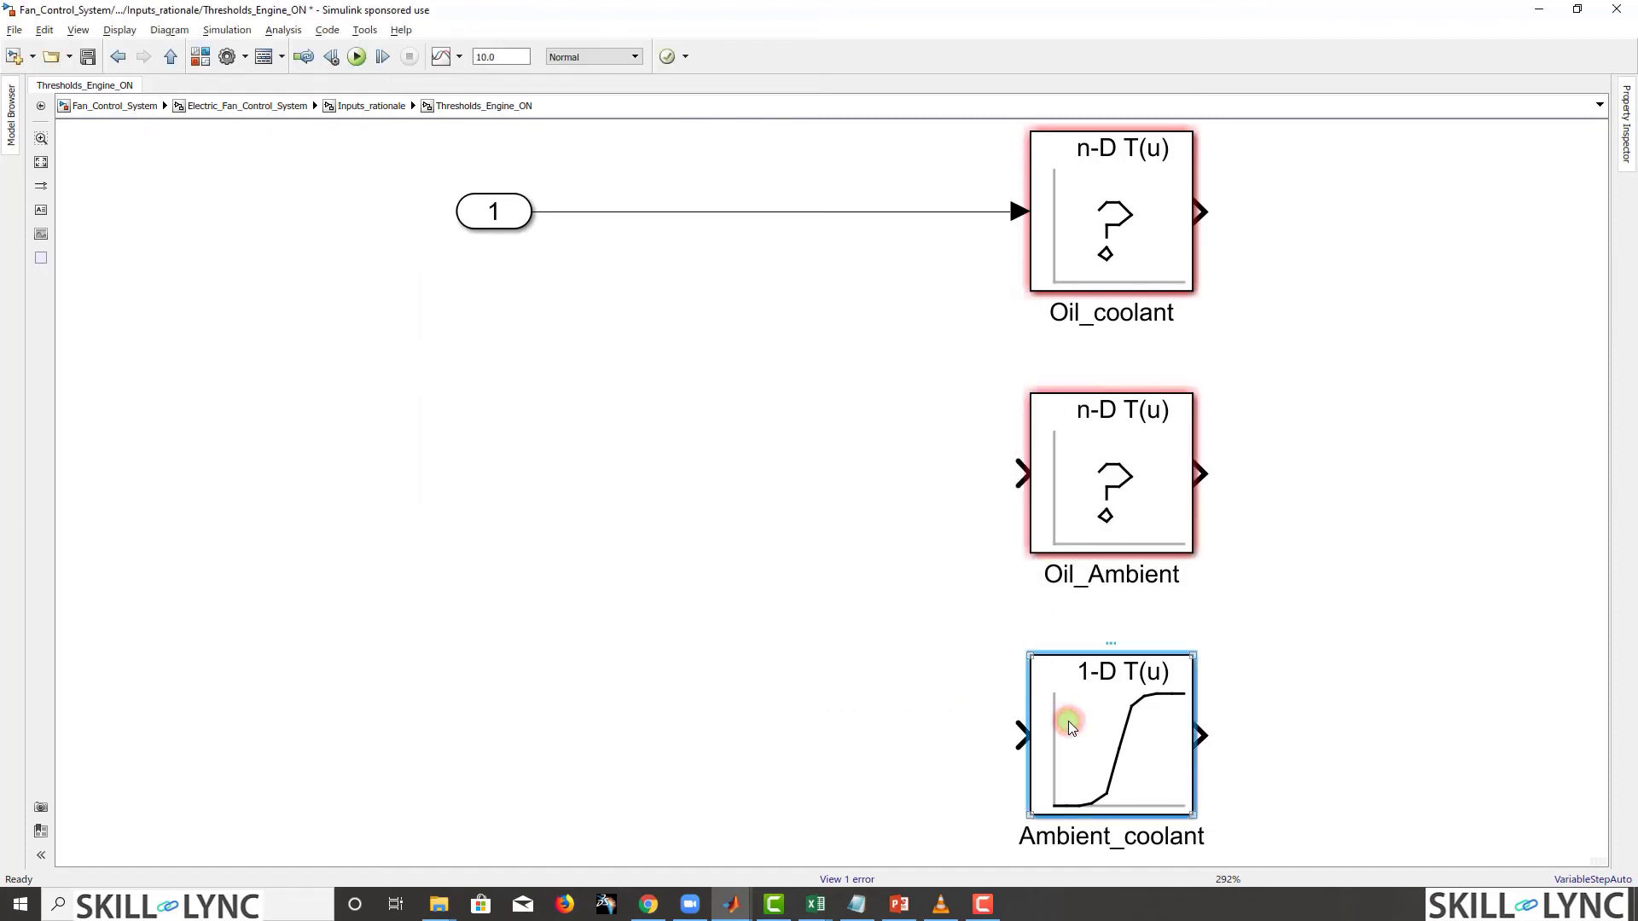
{"action": "double_click", "coordinate": [1072, 725]}
{"action": "double_click", "coordinate": [772, 629]}
{"action": "type", "text": "Oil_Coolant_Engineon"}
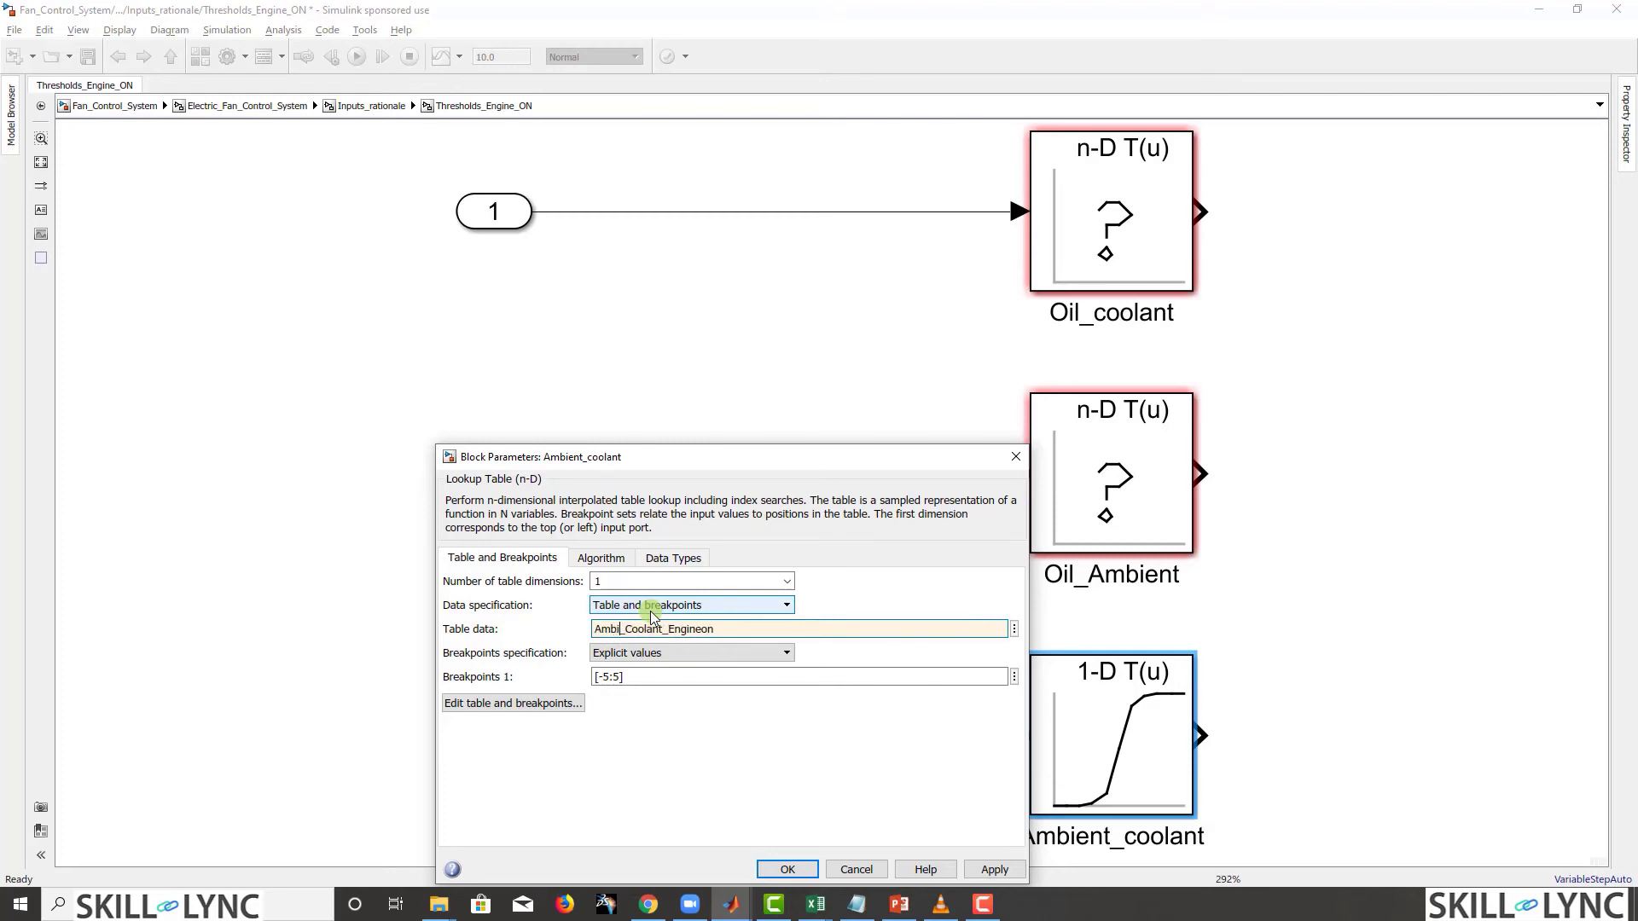
{"action": "left_click", "coordinate": [788, 869]}
Step: Copy the Breakpoints 1 entry Temp_rational_Breakpoints from the Oil_coolant lookup table into Oil_Ambient's Breakpoints 1
{"action": "double_click", "coordinate": [1092, 276]}
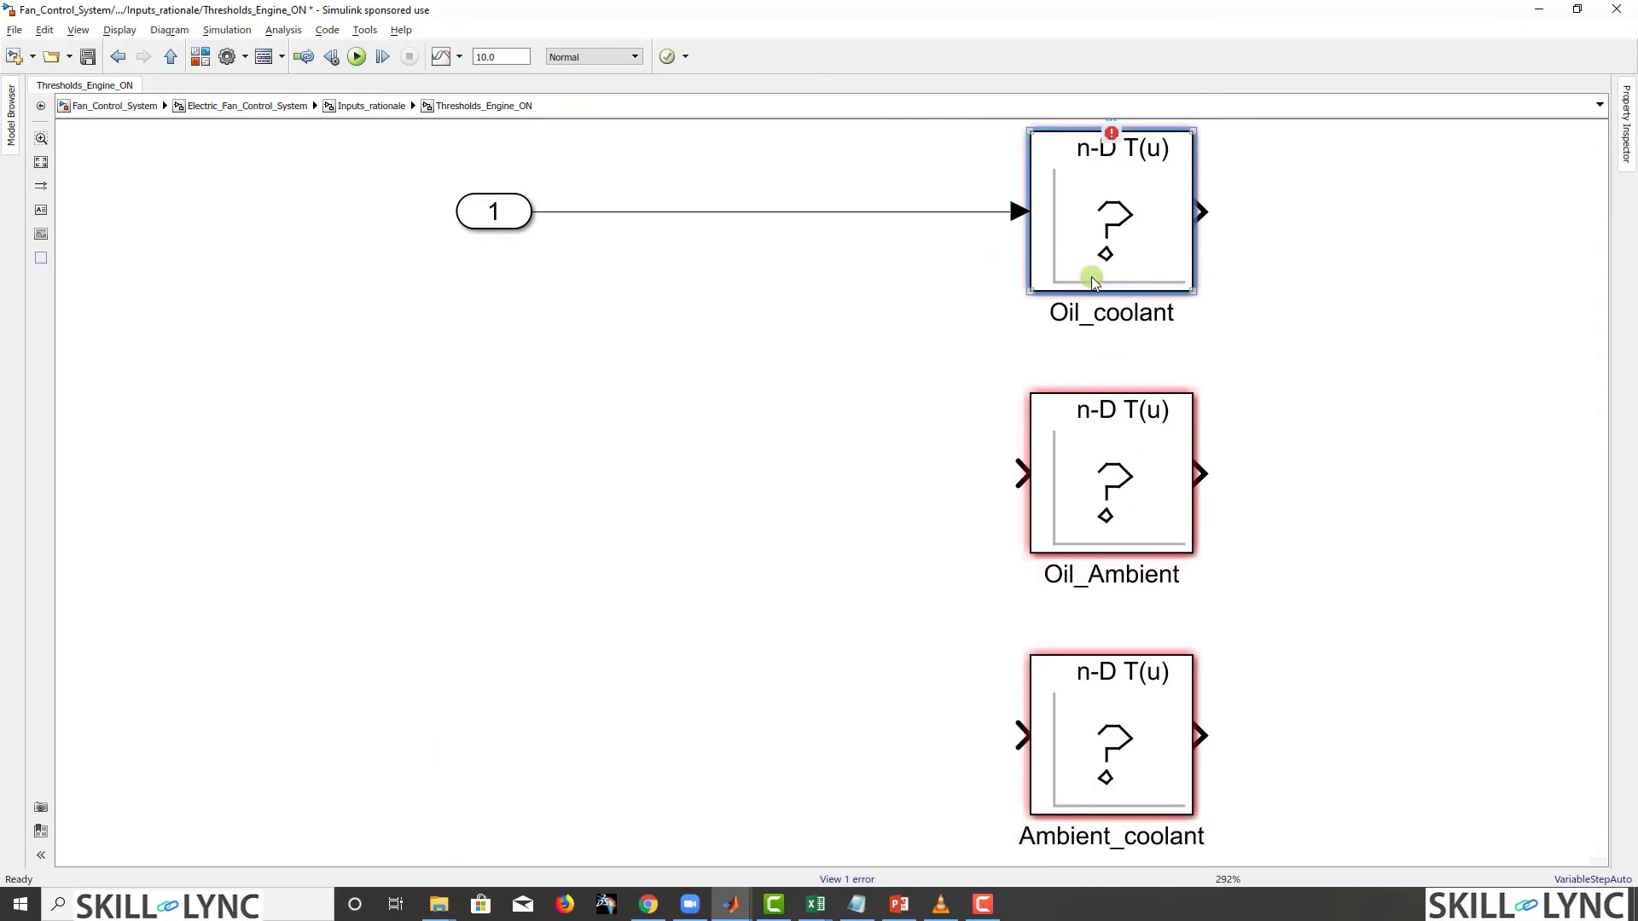
{"action": "double_click", "coordinate": [702, 236]}
{"action": "key", "text": "ctrl+c"}
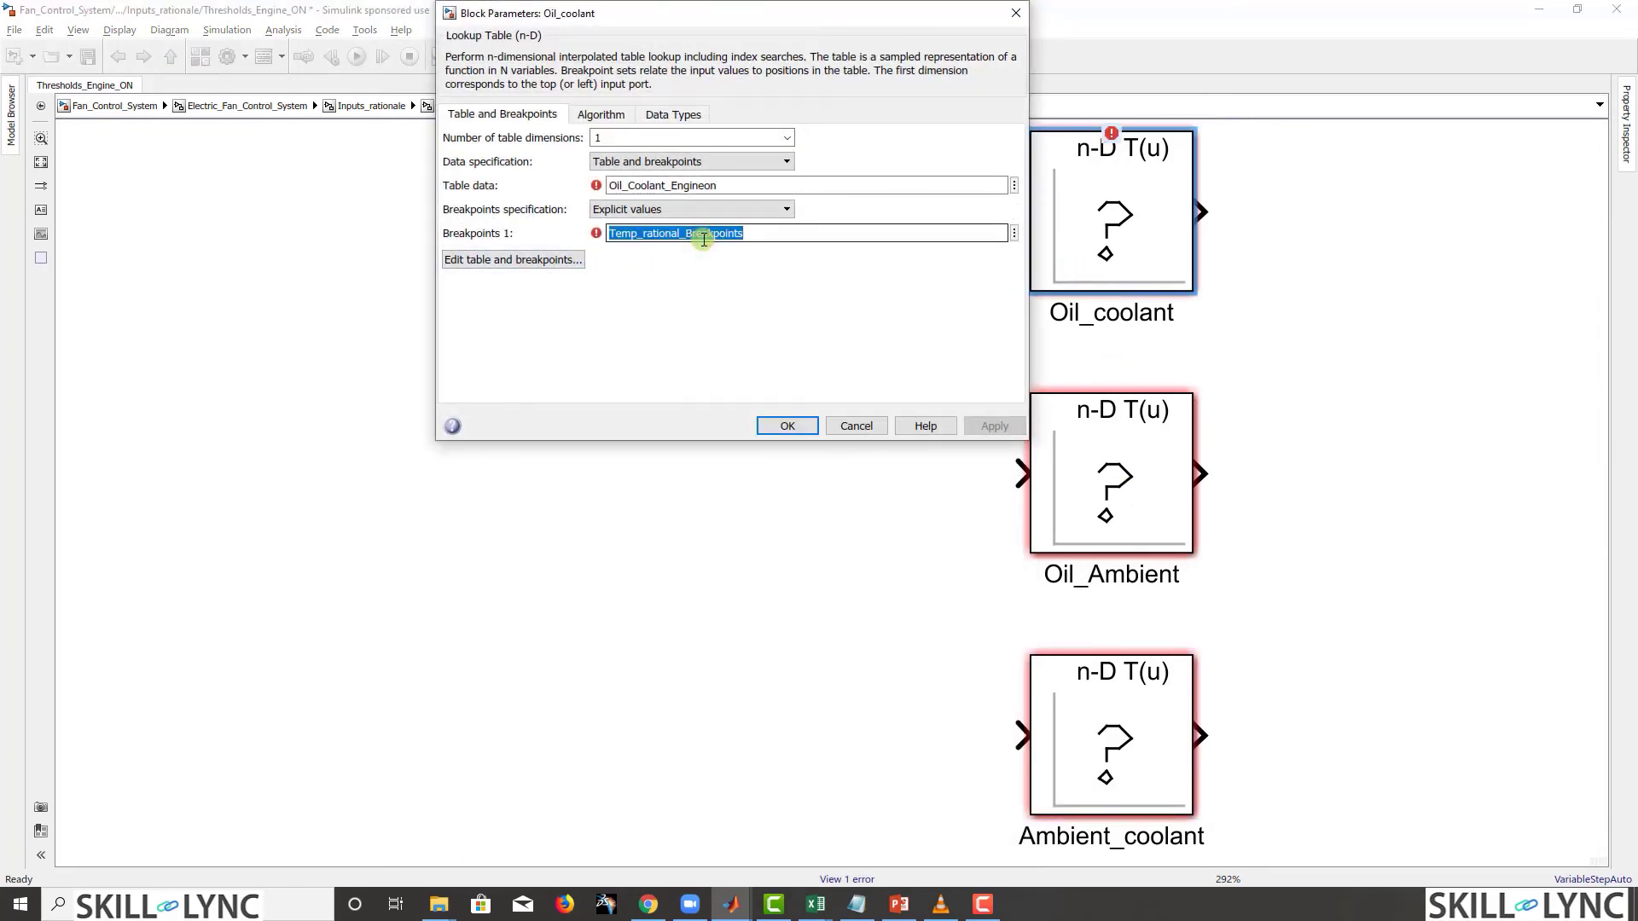
{"action": "left_click", "coordinate": [786, 425]}
{"action": "double_click", "coordinate": [1075, 471]}
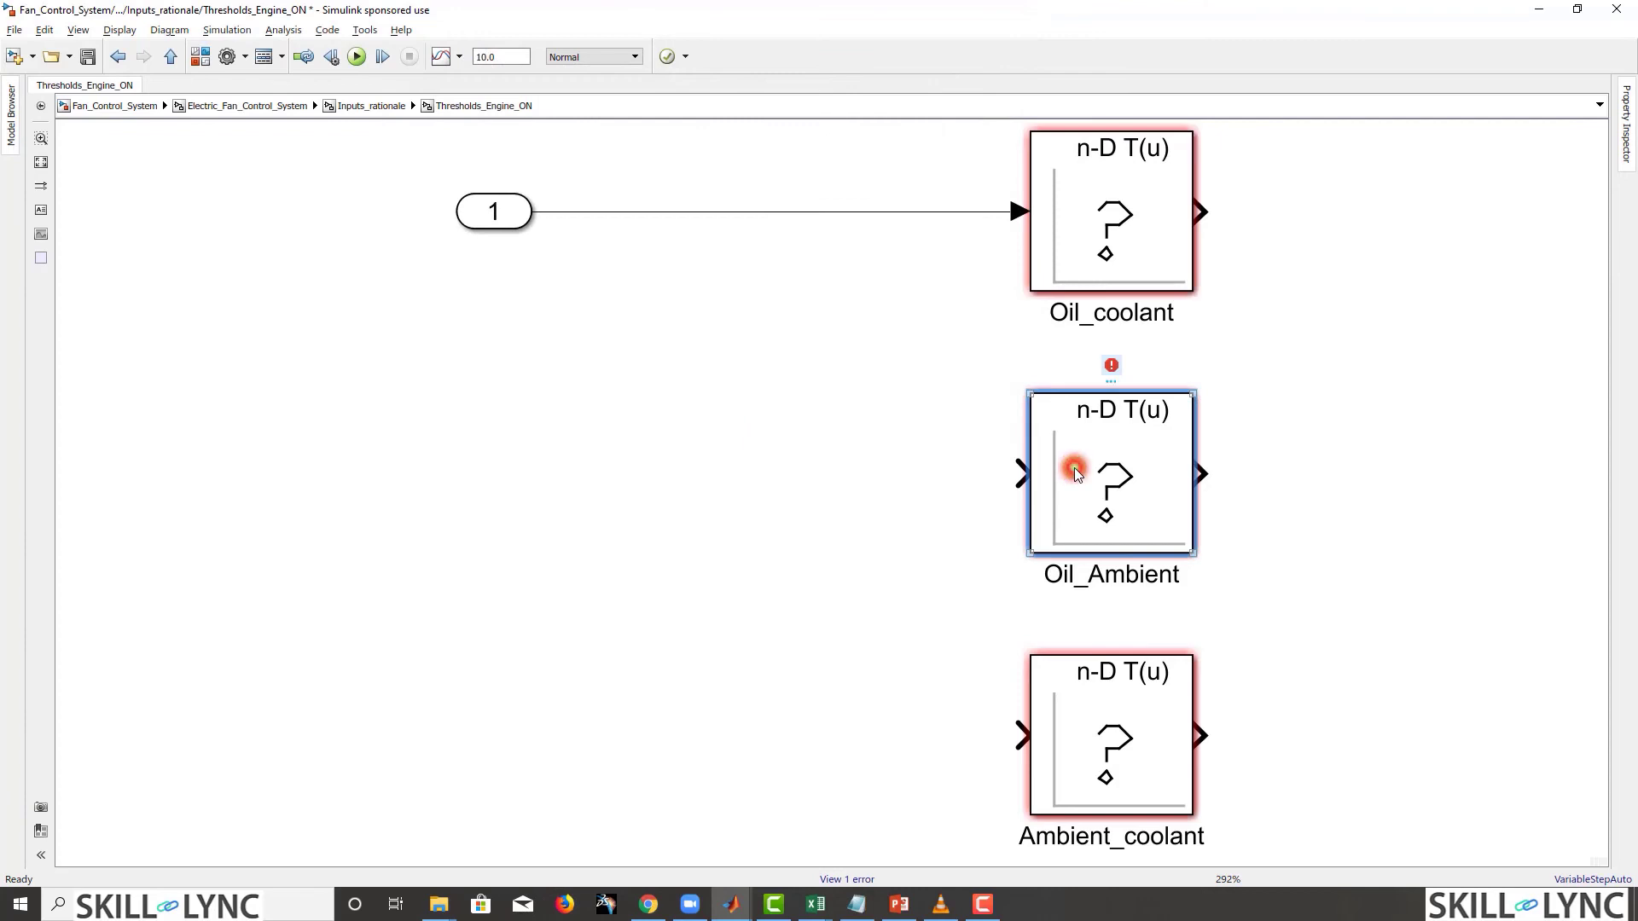
{"action": "double_click", "coordinate": [811, 483]}
{"action": "key", "text": "ctrl+v"}
{"action": "left_click", "coordinate": [786, 676]}
Step: Set the Ambient_coolant lookup table's Breakpoints 1 to Temp_rational_Breakpoints and accept the block parameters
{"action": "double_click", "coordinate": [1139, 720]}
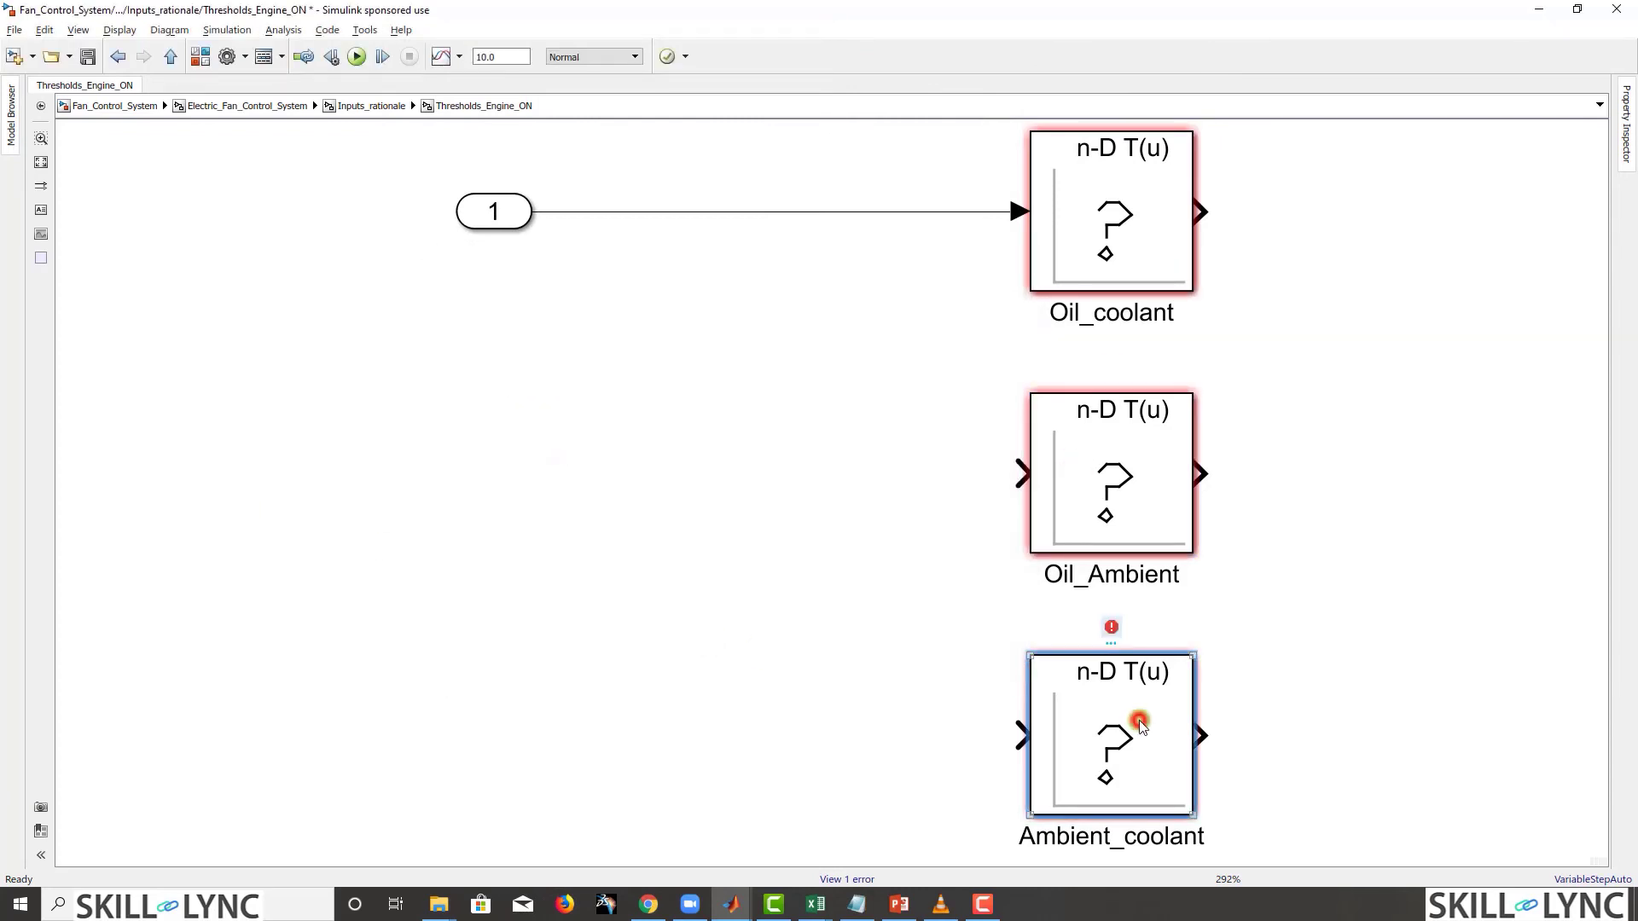
{"action": "double_click", "coordinate": [762, 681]}
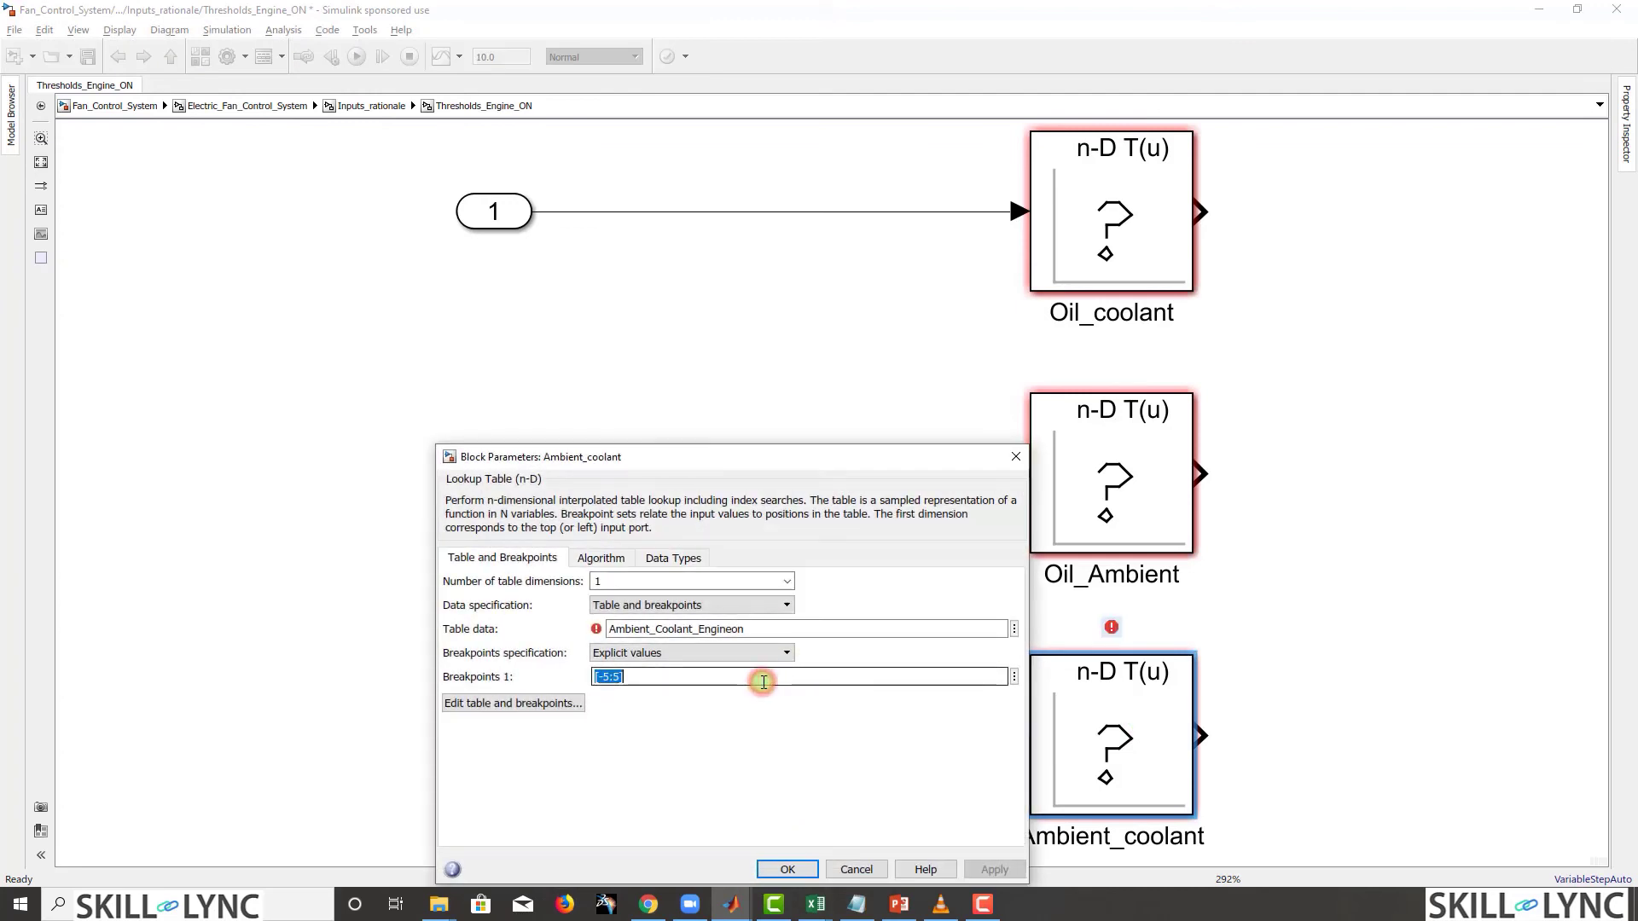
{"action": "key", "text": "ctrl+v"}
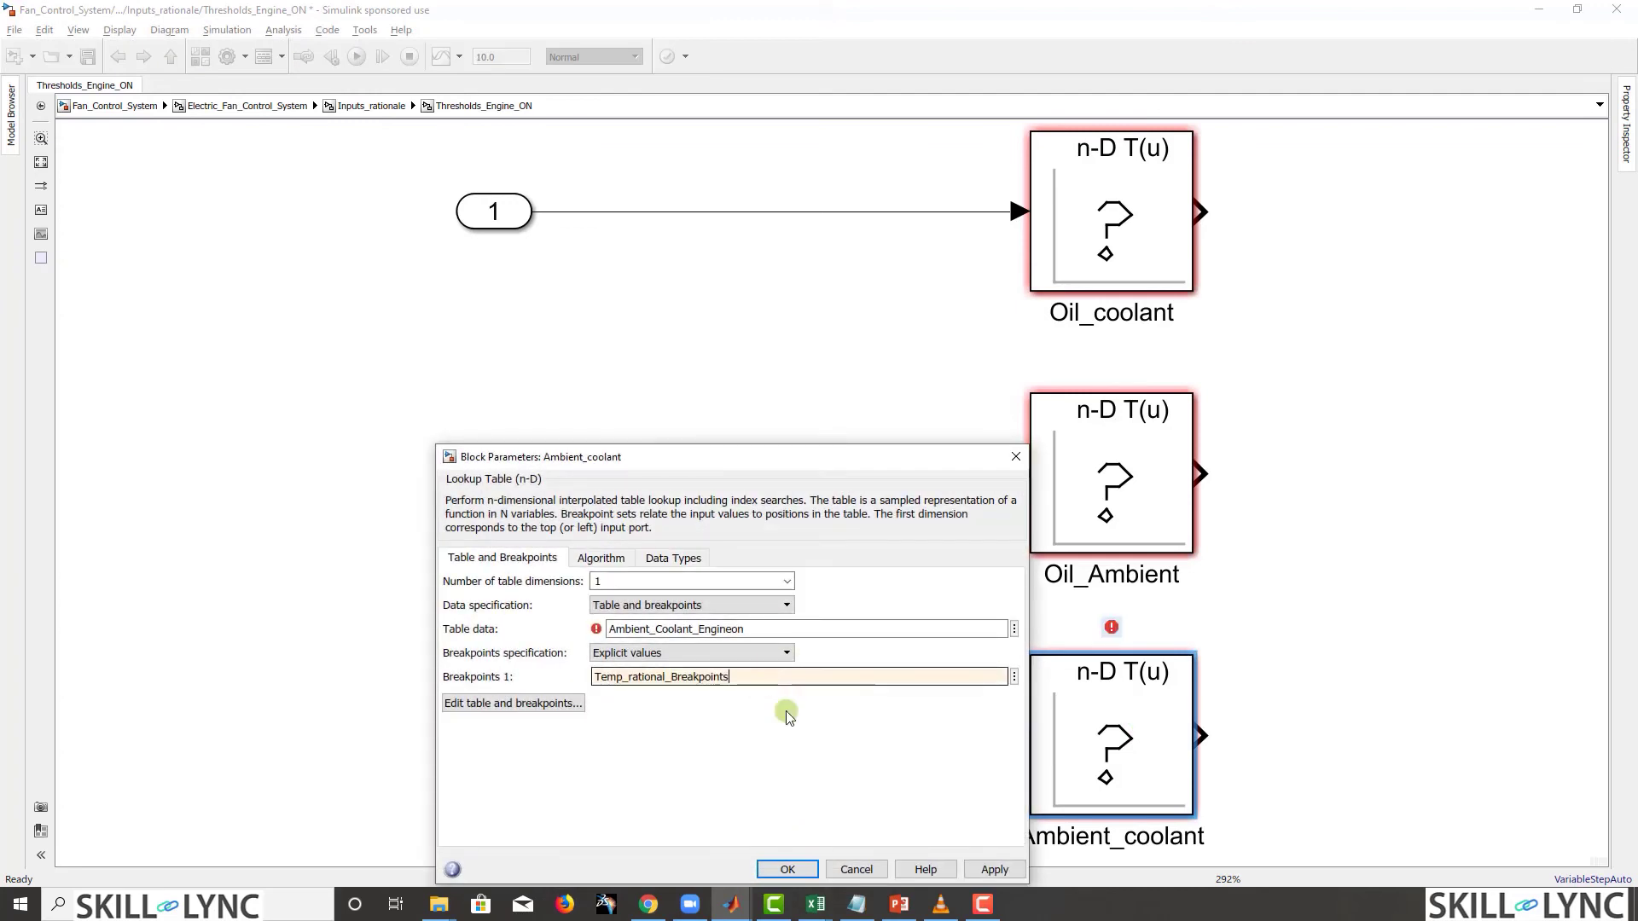
{"action": "left_click", "coordinate": [787, 869]}
Step: Check the table data and breakpoints of the Oil_Ambient, Oil_coolant and Ambient_coolant lookup tables
{"action": "left_click", "coordinate": [1112, 483]}
{"action": "double_click", "coordinate": [1112, 483]}
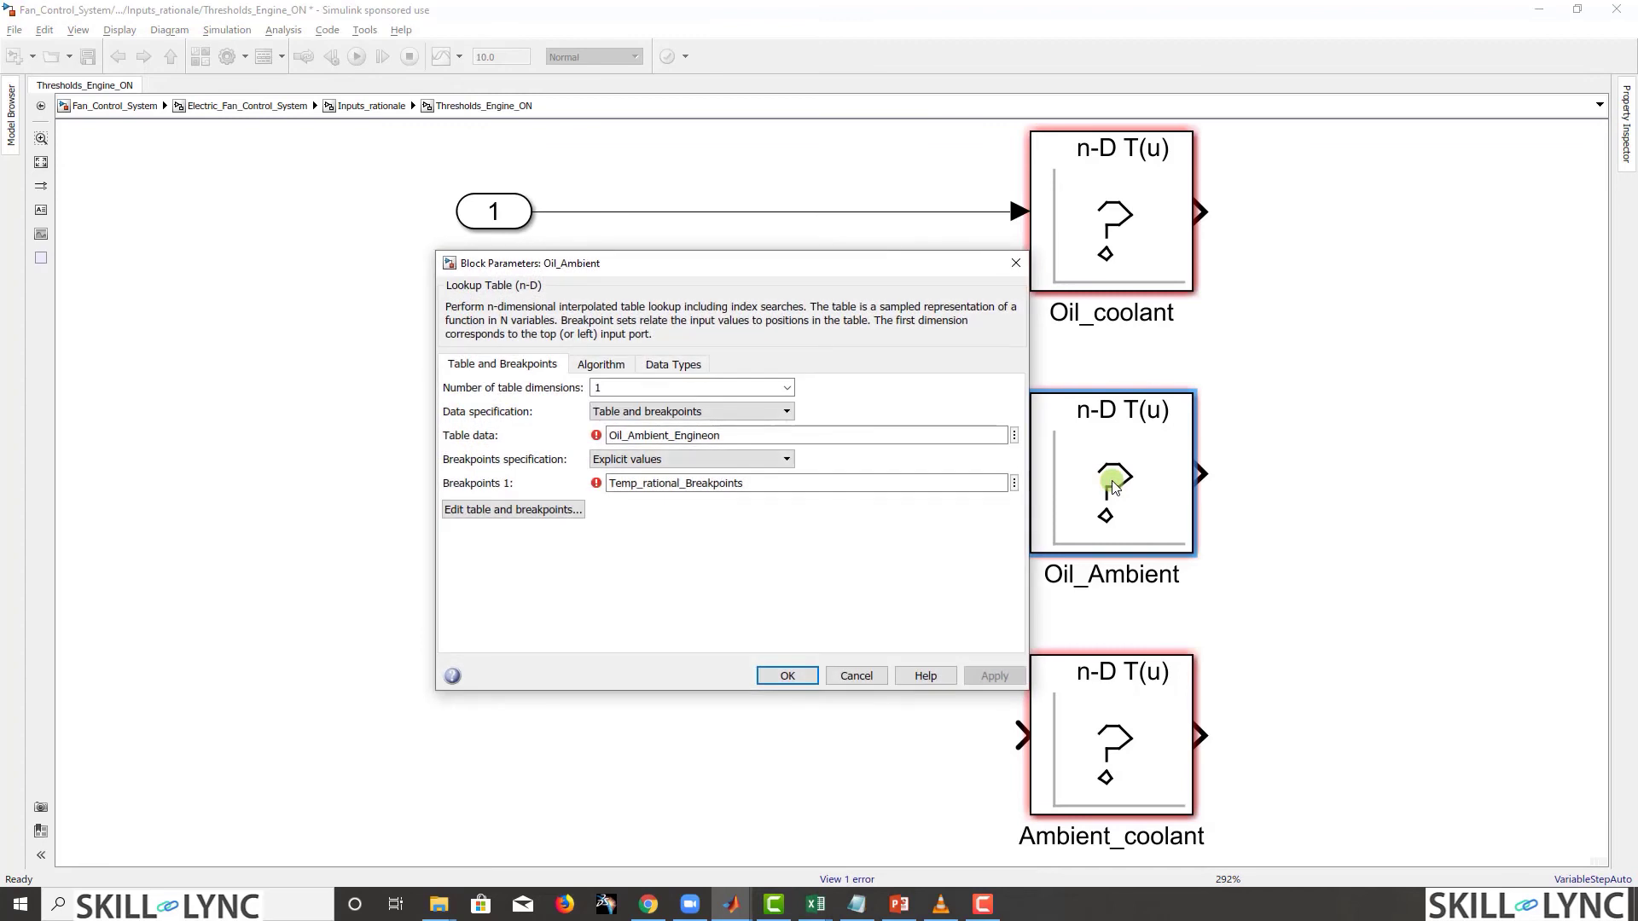
{"action": "left_click", "coordinate": [786, 675]}
{"action": "left_click", "coordinate": [1191, 168]}
{"action": "double_click", "coordinate": [1191, 168]}
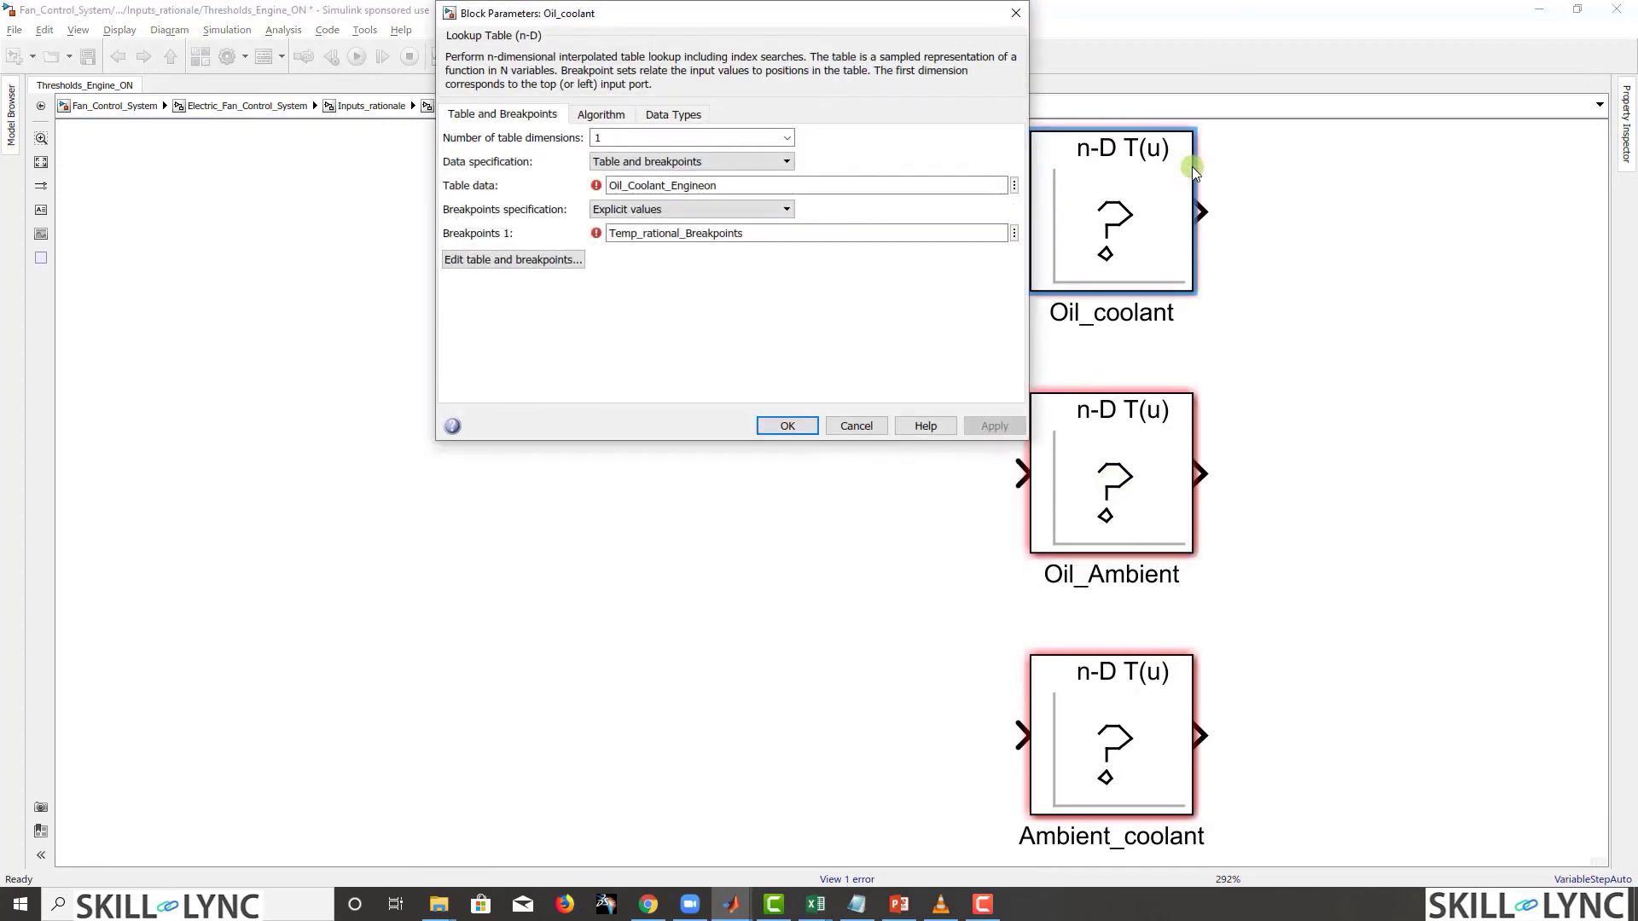
{"action": "left_click", "coordinate": [787, 425]}
{"action": "left_click", "coordinate": [1154, 713]}
{"action": "double_click", "coordinate": [1154, 713]}
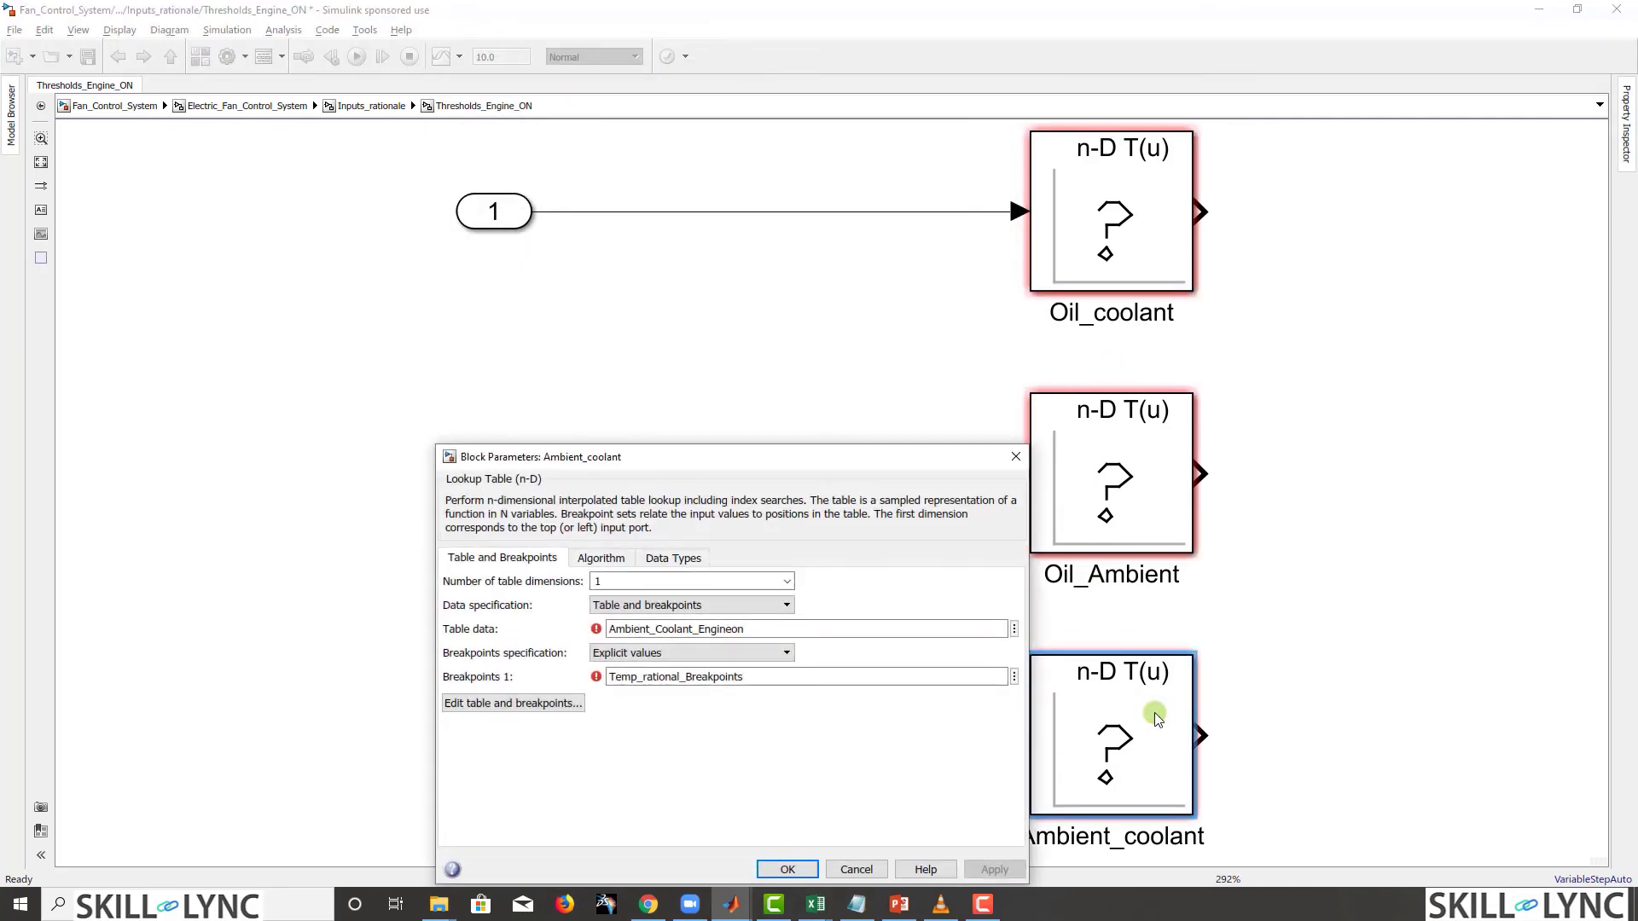
{"action": "left_click", "coordinate": [1016, 457]}
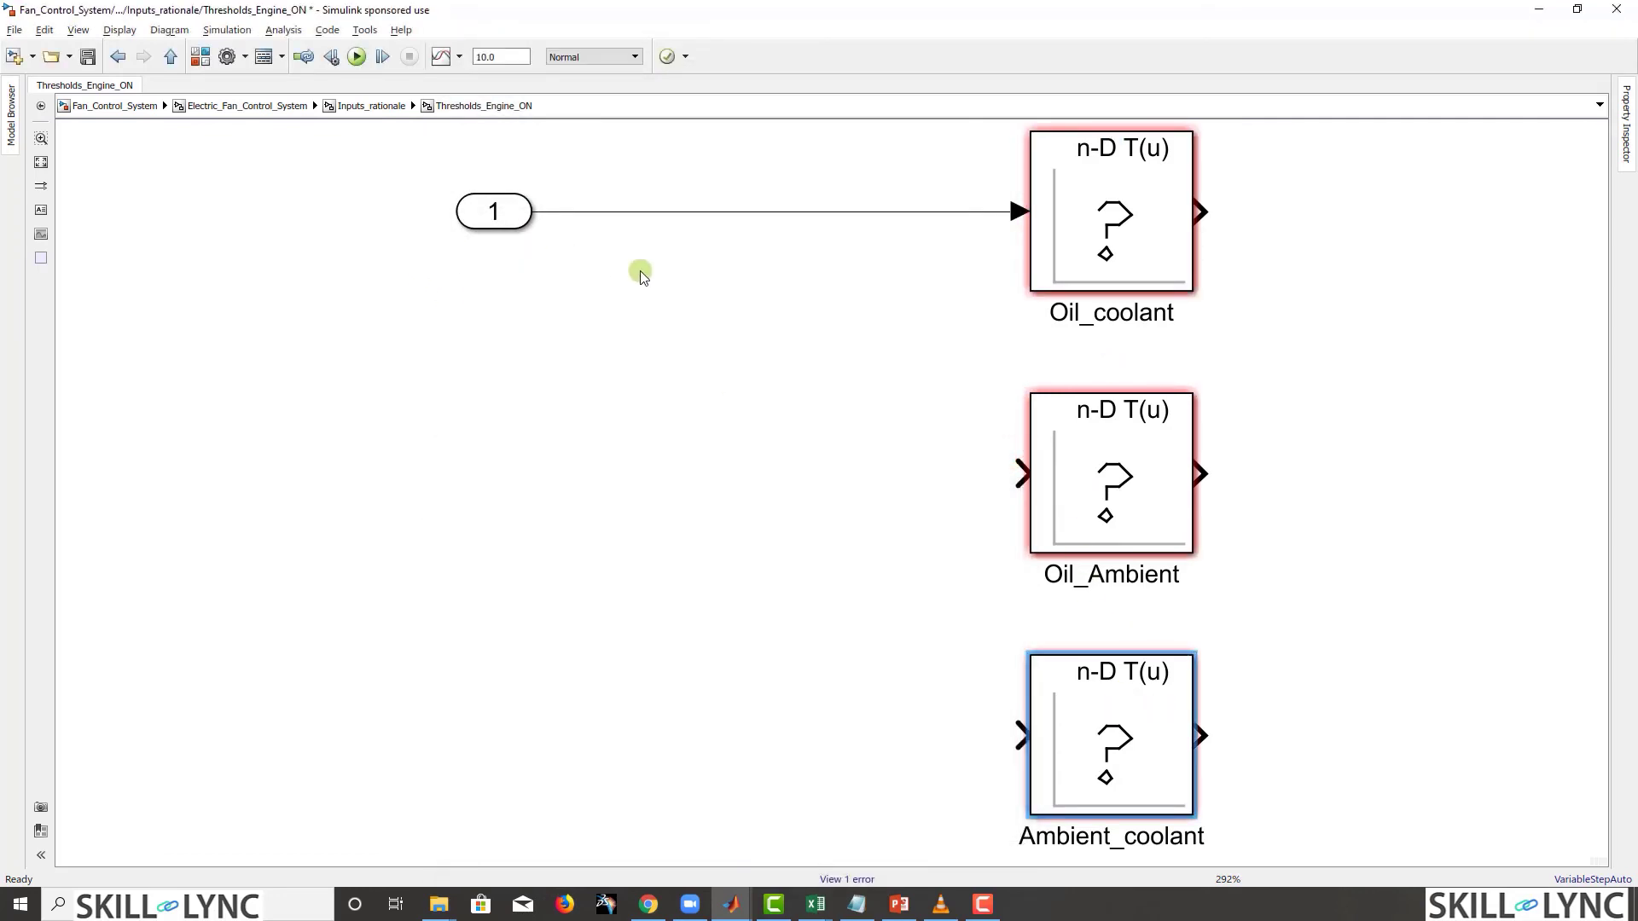
Step: Branch the input port's signal to the inputs of the Oil_Ambient and Ambient_coolant lookup tables
{"action": "scroll", "coordinate": [642, 275], "scroll_direction": "down", "scroll_amount": 3}
{"action": "left_click_drag", "start_coordinate": [683, 336], "coordinate": [704, 290]}
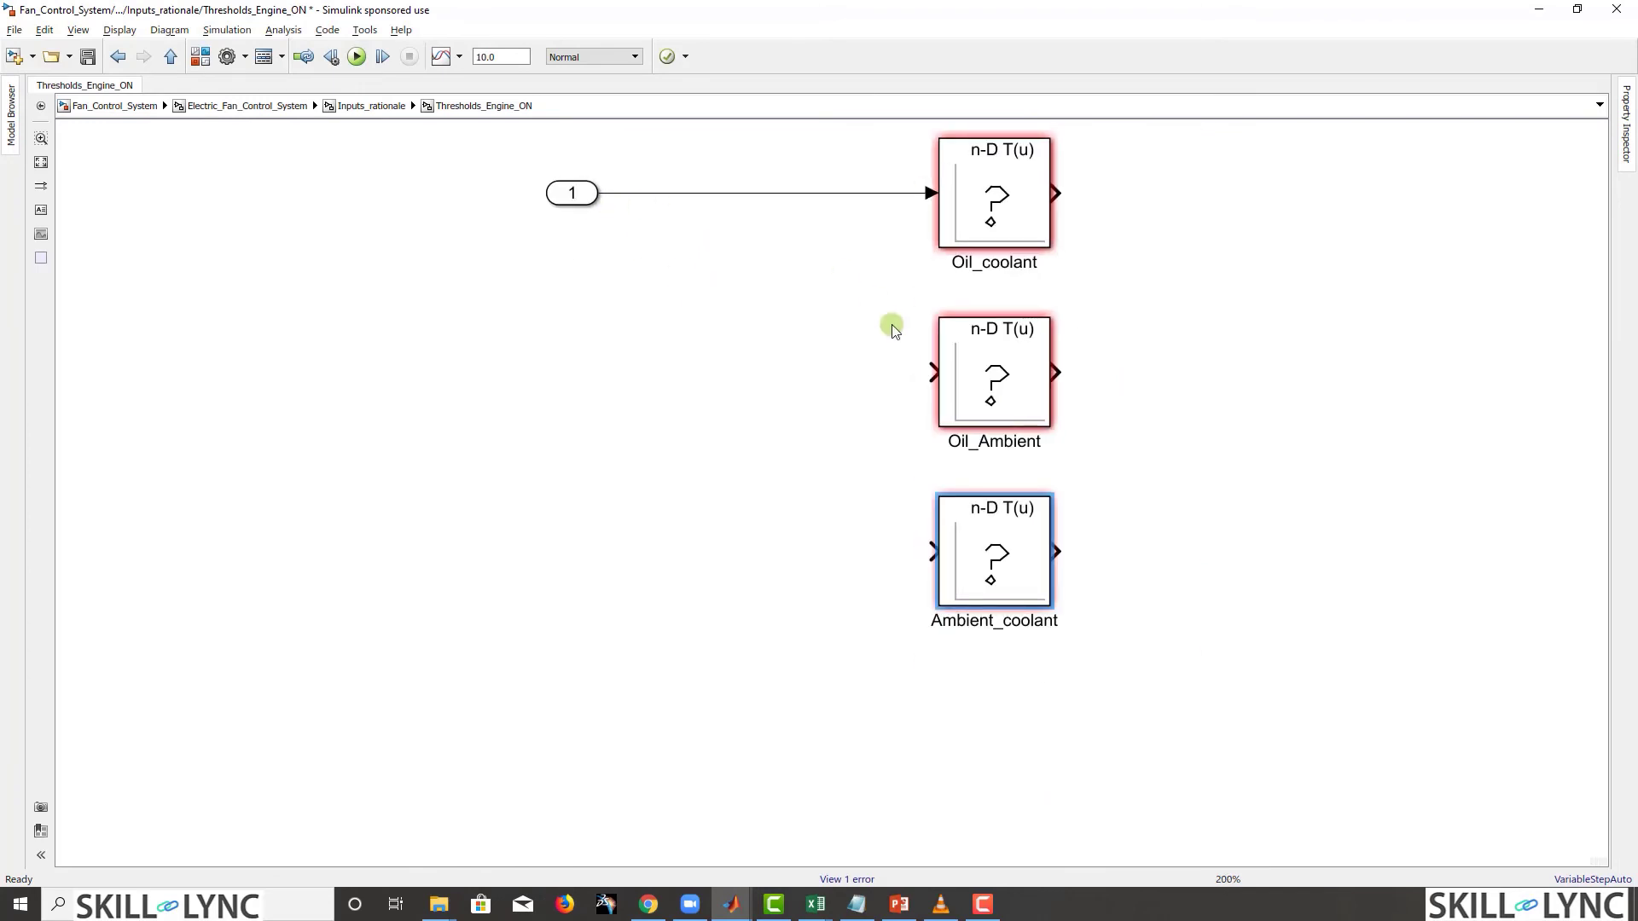
{"action": "left_click_drag", "start_coordinate": [927, 379], "coordinate": [709, 194]}
{"action": "left_click_drag", "start_coordinate": [935, 553], "coordinate": [711, 372]}
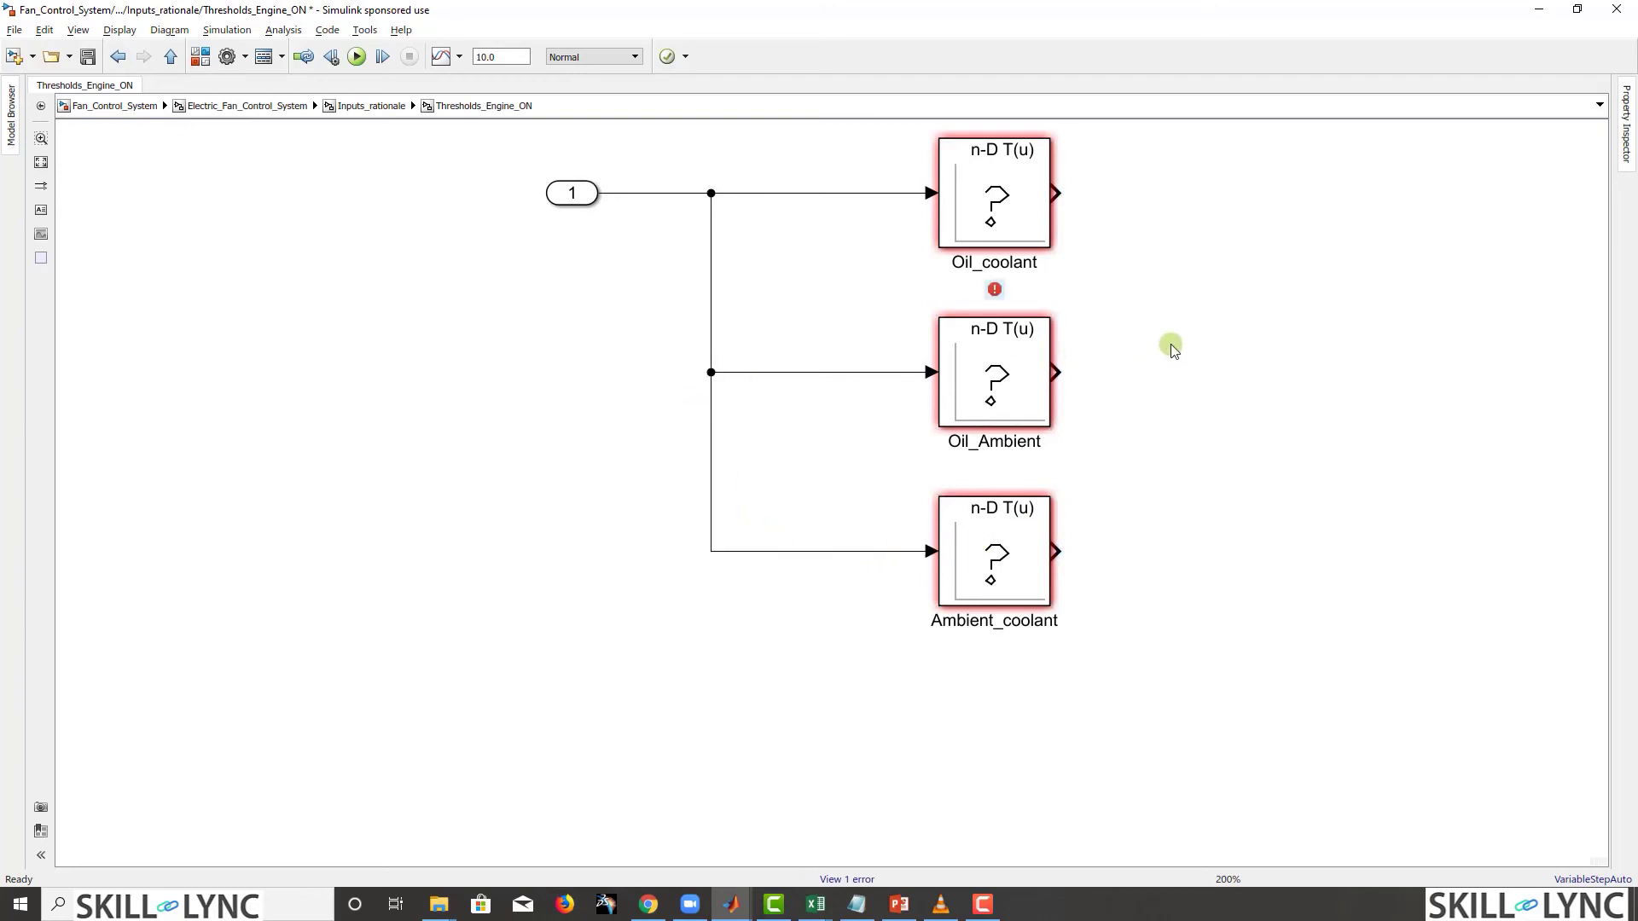
Step: Add a Mux block with three inputs, stretch it taller and align its middle input with the Oil_Ambient output
{"action": "scroll", "coordinate": [1194, 348], "scroll_direction": "up", "scroll_amount": 2}
{"action": "scroll", "coordinate": [1254, 367], "scroll_direction": "down", "scroll_amount": 3}
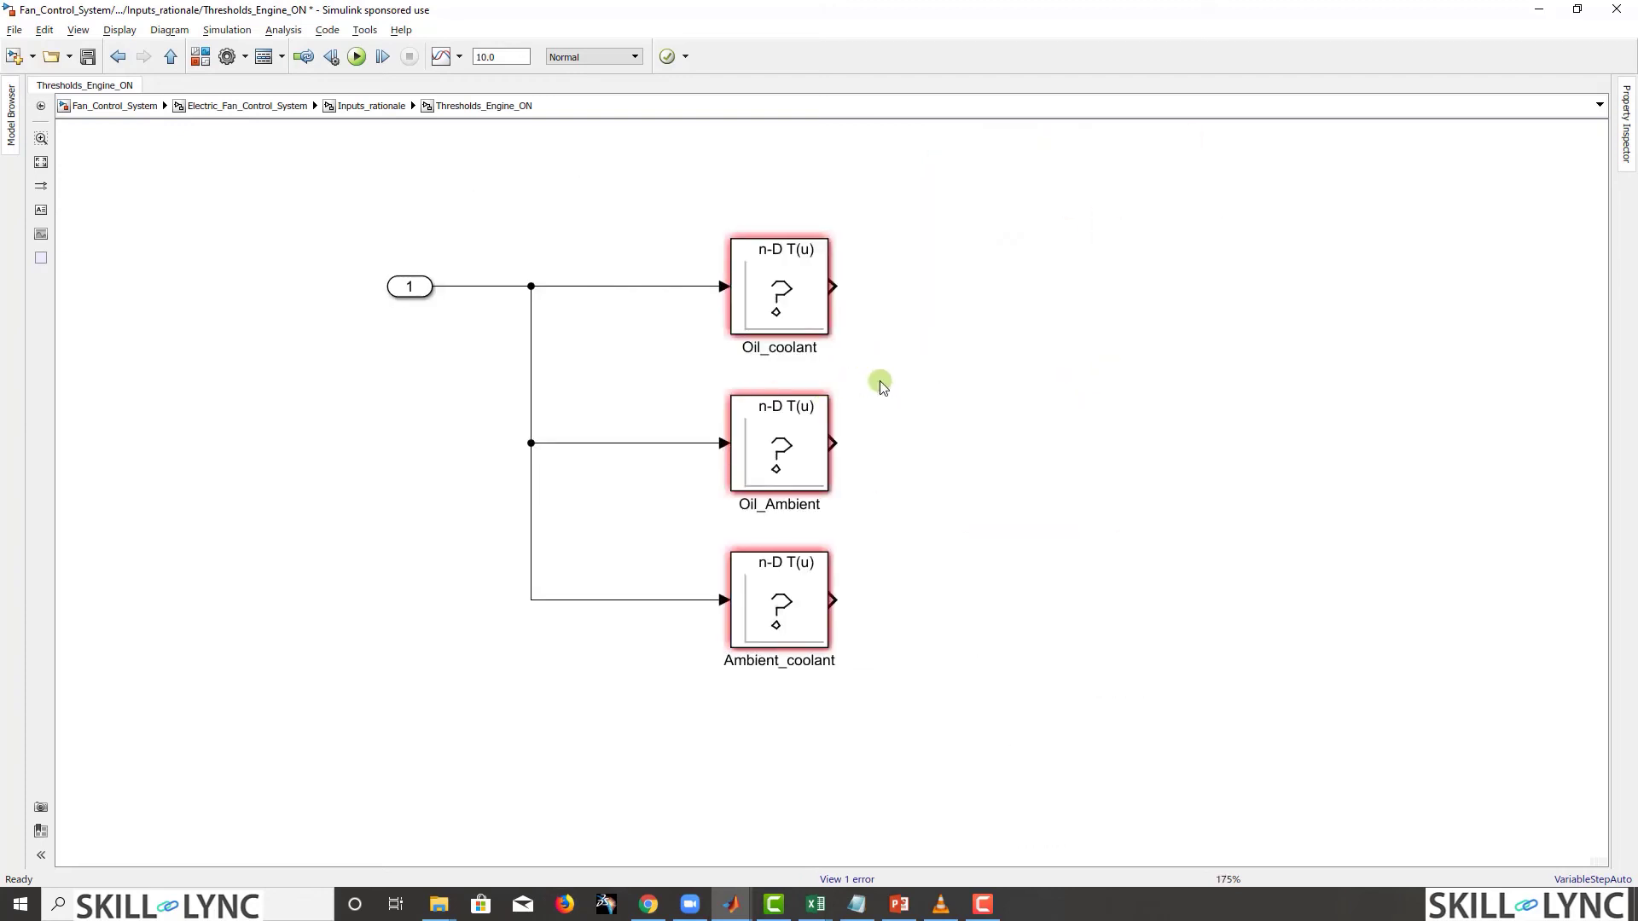
{"action": "left_click", "coordinate": [1015, 422]}
{"action": "type", "text": "muc"}
{"action": "key", "text": "BackSpace"}
{"action": "type", "text": "x"}
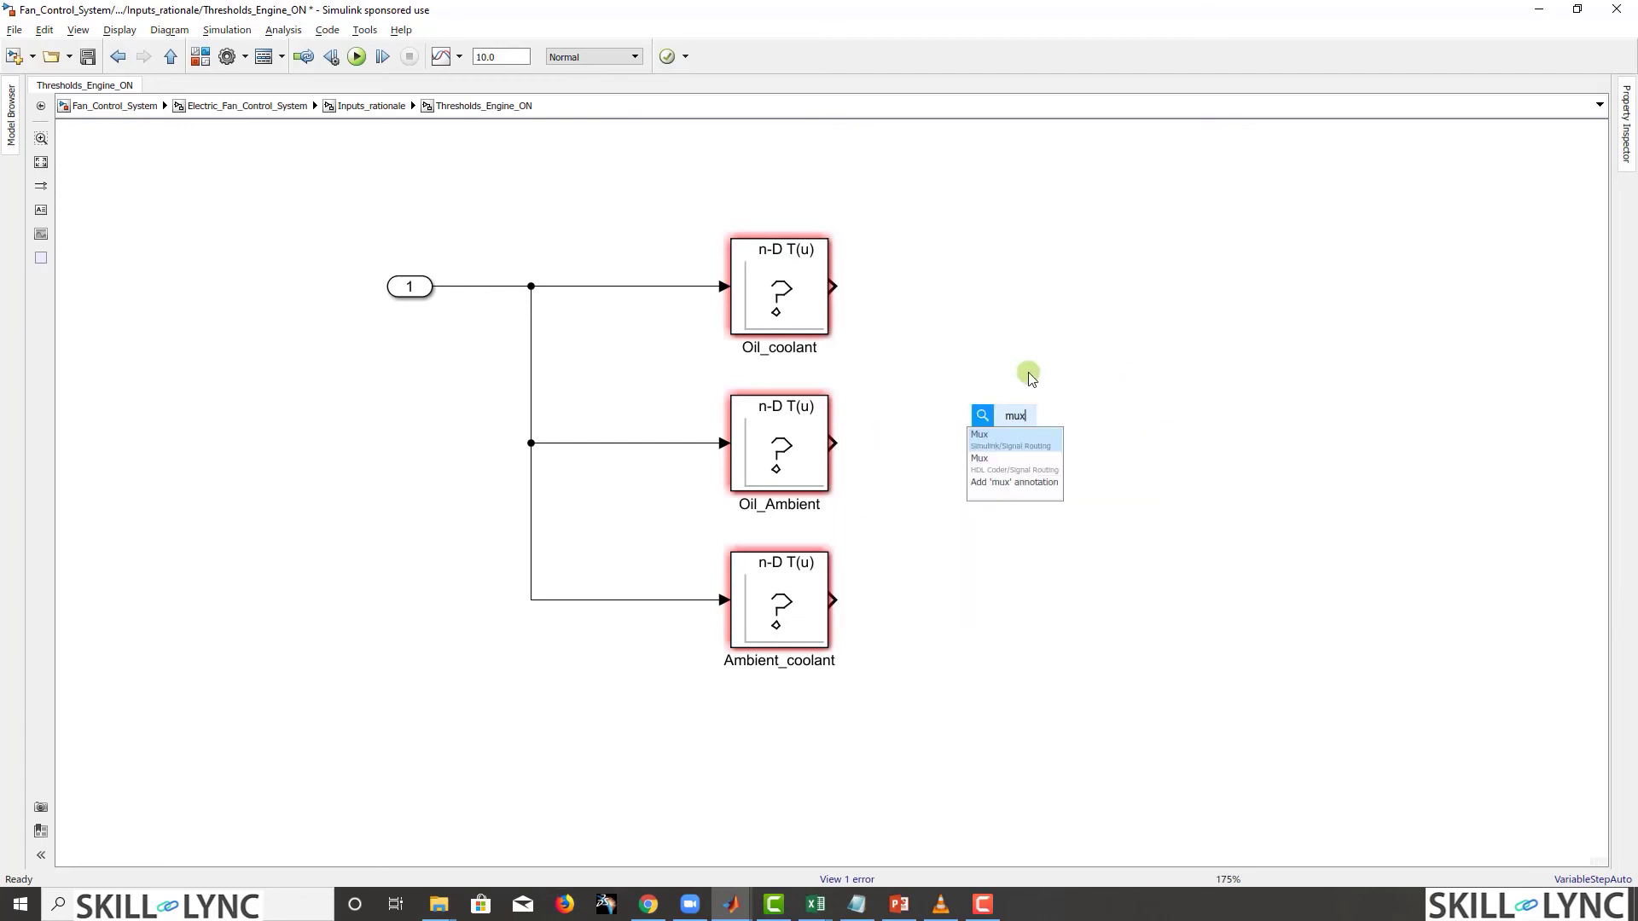
{"action": "left_click", "coordinate": [1017, 448]}
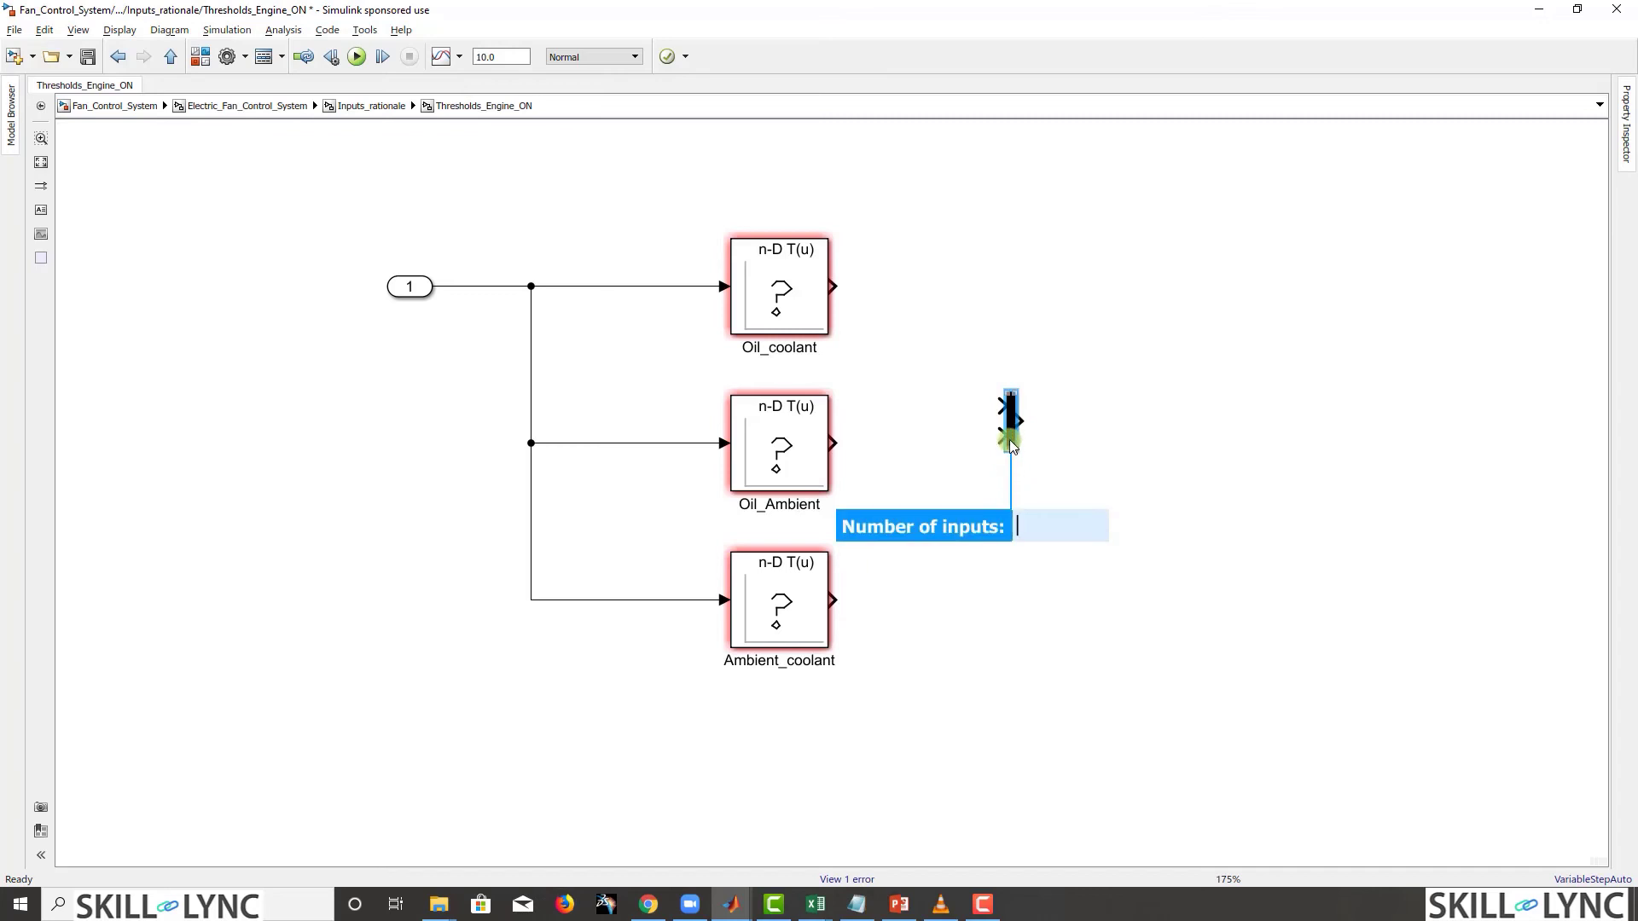
{"action": "key", "text": "Return"}
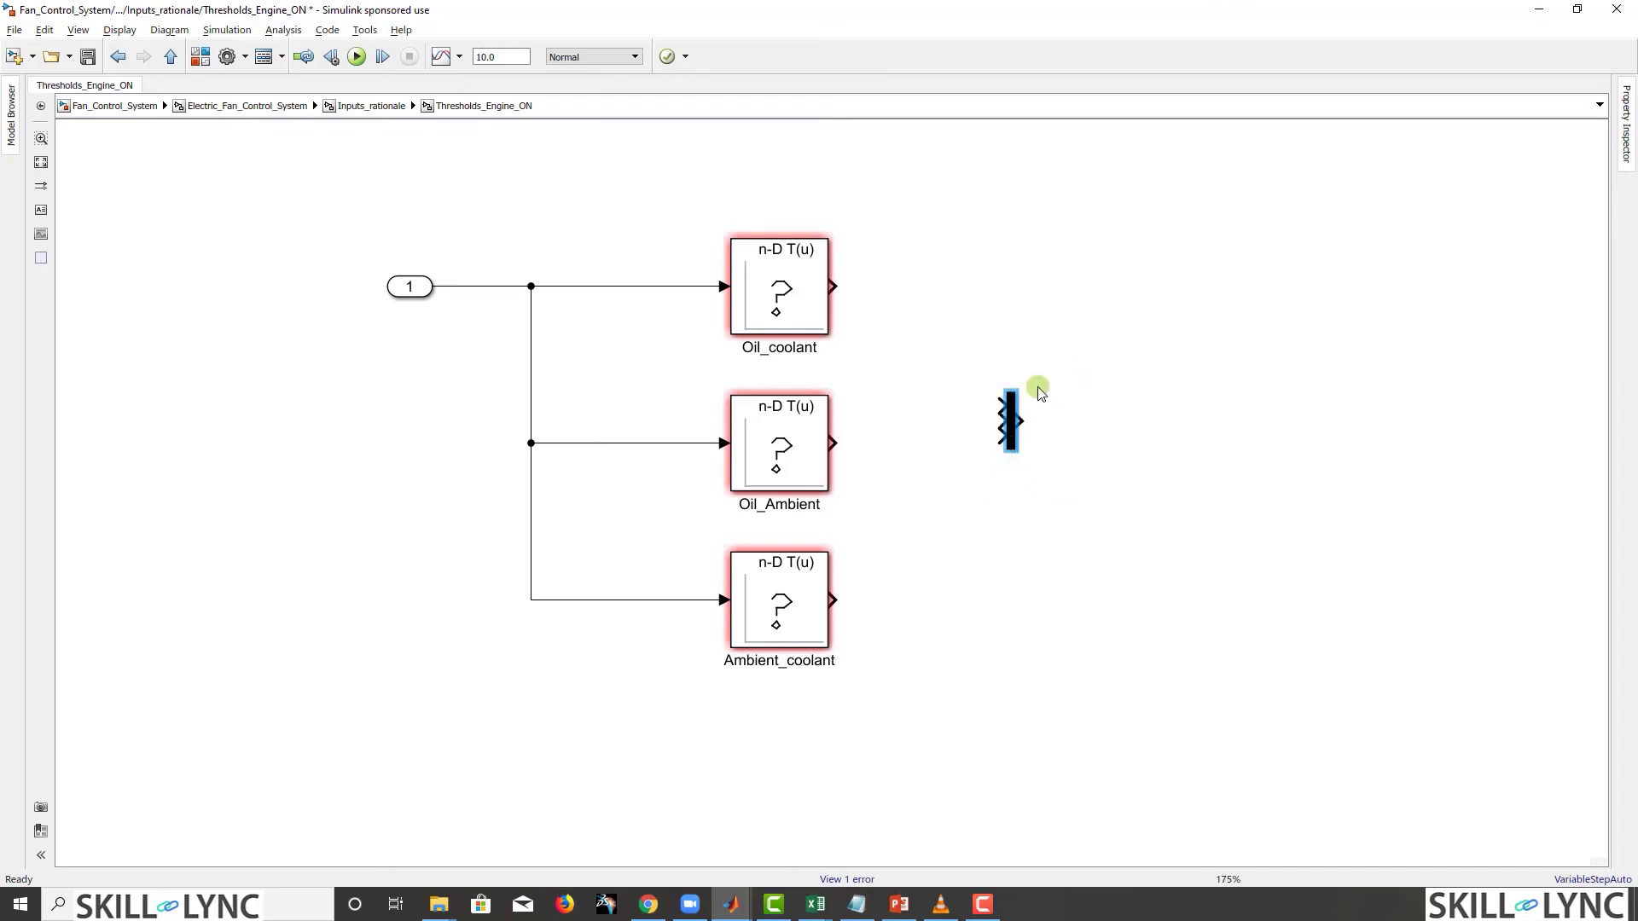
{"action": "left_click_drag", "start_coordinate": [1012, 448], "coordinate": [1008, 621]}
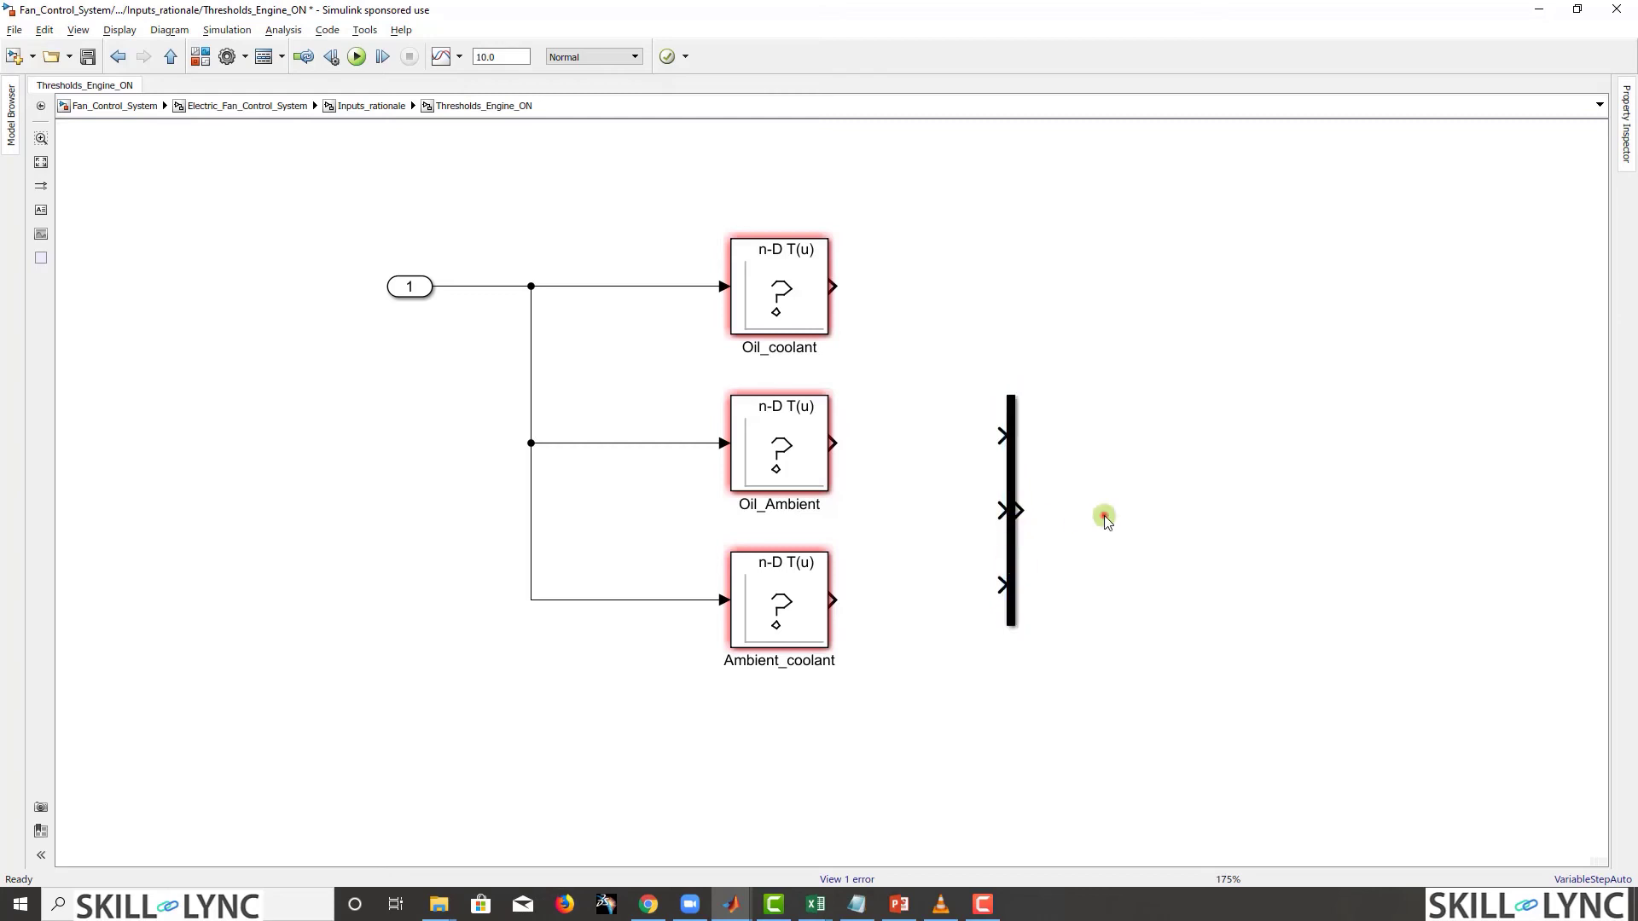
{"action": "left_click_drag", "start_coordinate": [1010, 489], "coordinate": [1063, 401]}
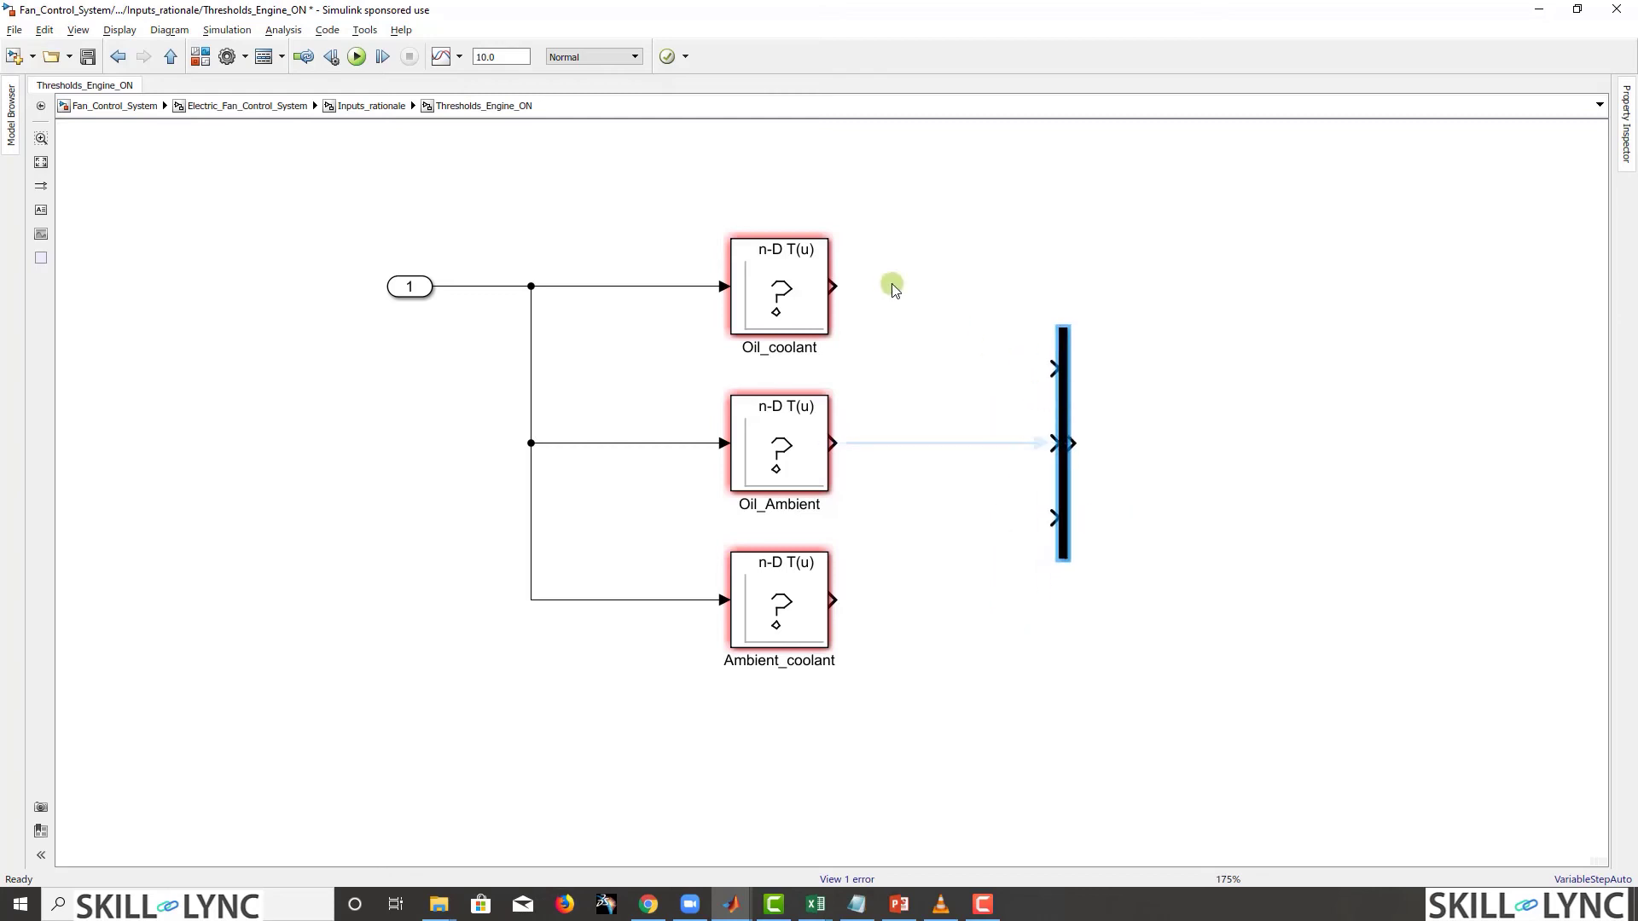
Step: Connect the Oil_coolant, Oil_Ambient and Ambient_coolant outputs to the three Mux inputs in order
{"action": "left_click_drag", "start_coordinate": [844, 293], "coordinate": [1082, 380]}
{"action": "mouse_move", "coordinate": [835, 443]}
{"action": "left_mouse_down"}
{"action": "mouse_move", "coordinate": [1070, 445]}
{"action": "mouse_move", "coordinate": [1085, 408]}
{"action": "mouse_move", "coordinate": [834, 443]}
{"action": "left_mouse_up"}
{"action": "key", "text": "Delete"}
{"action": "left_click_drag", "start_coordinate": [826, 597], "coordinate": [1056, 517]}
Step: Add an Out1 output port with port number 1 beside the Mux and rename it Engine_on_thresholds
{"action": "left_click", "coordinate": [1184, 433]}
{"action": "type", "text": "out"}
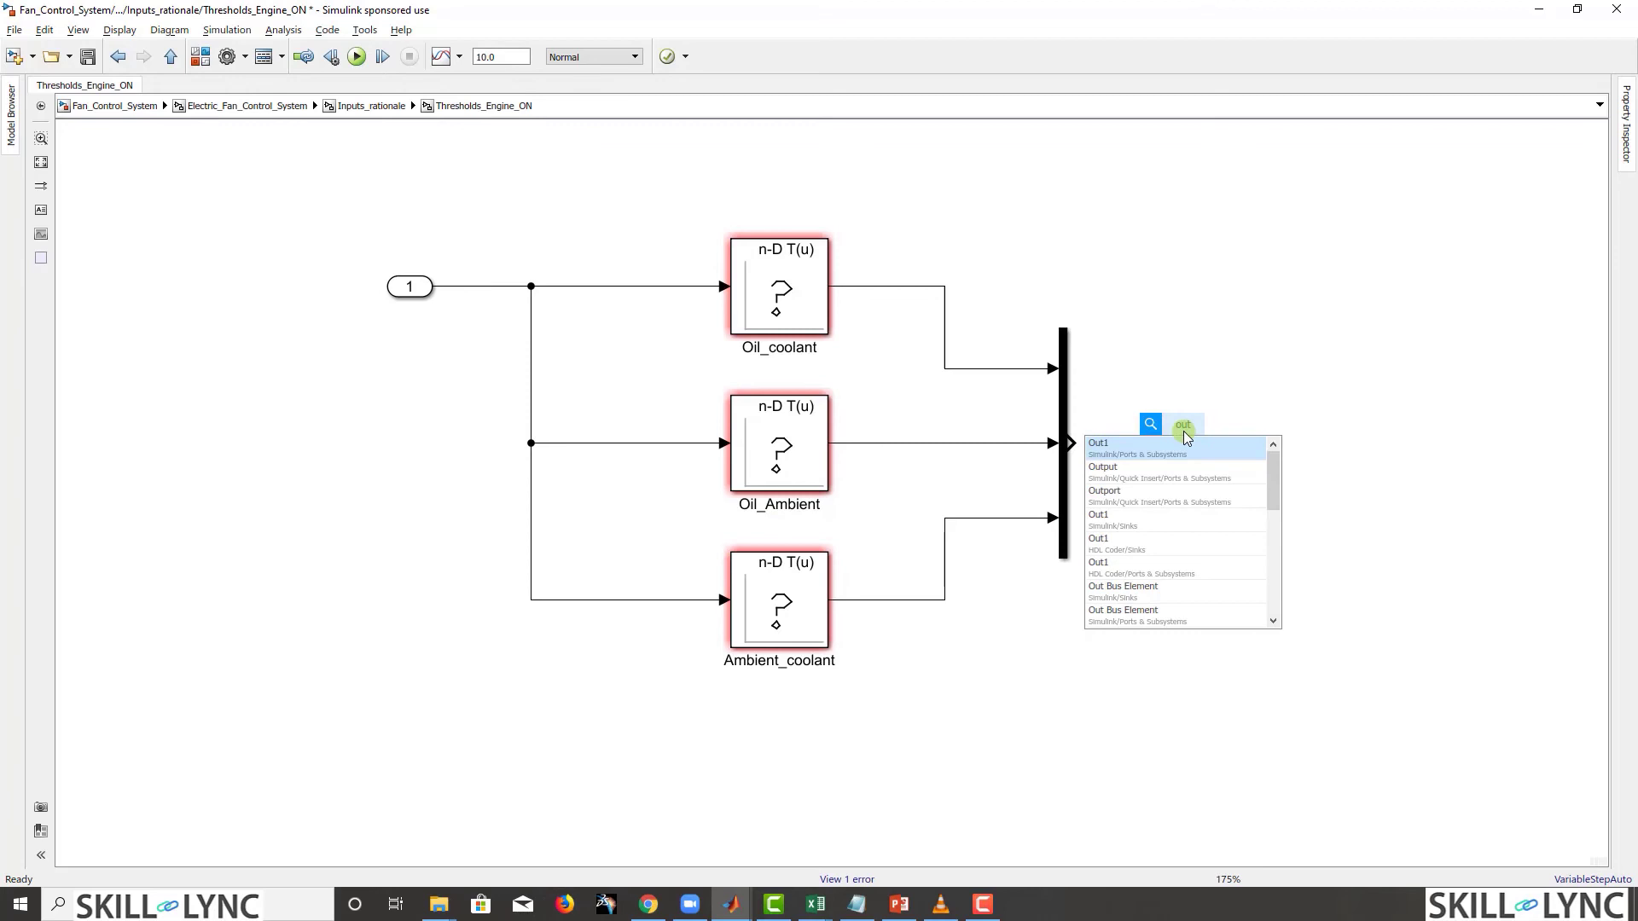
{"action": "left_click", "coordinate": [1165, 442]}
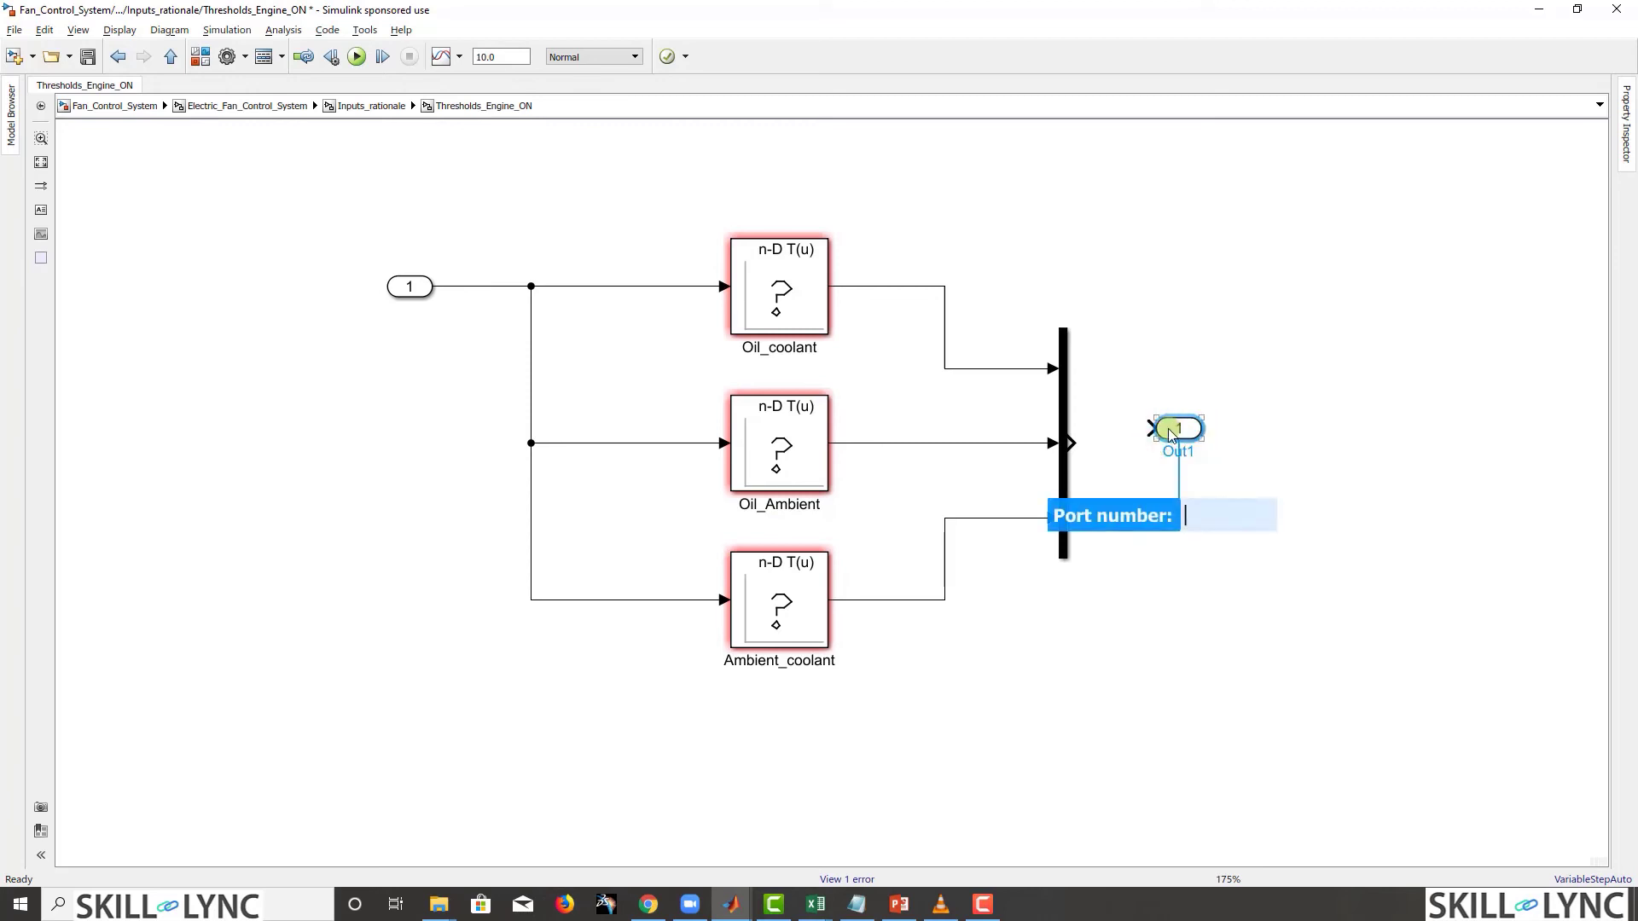
{"action": "type", "text": "1"}
{"action": "left_click", "coordinate": [1283, 449]}
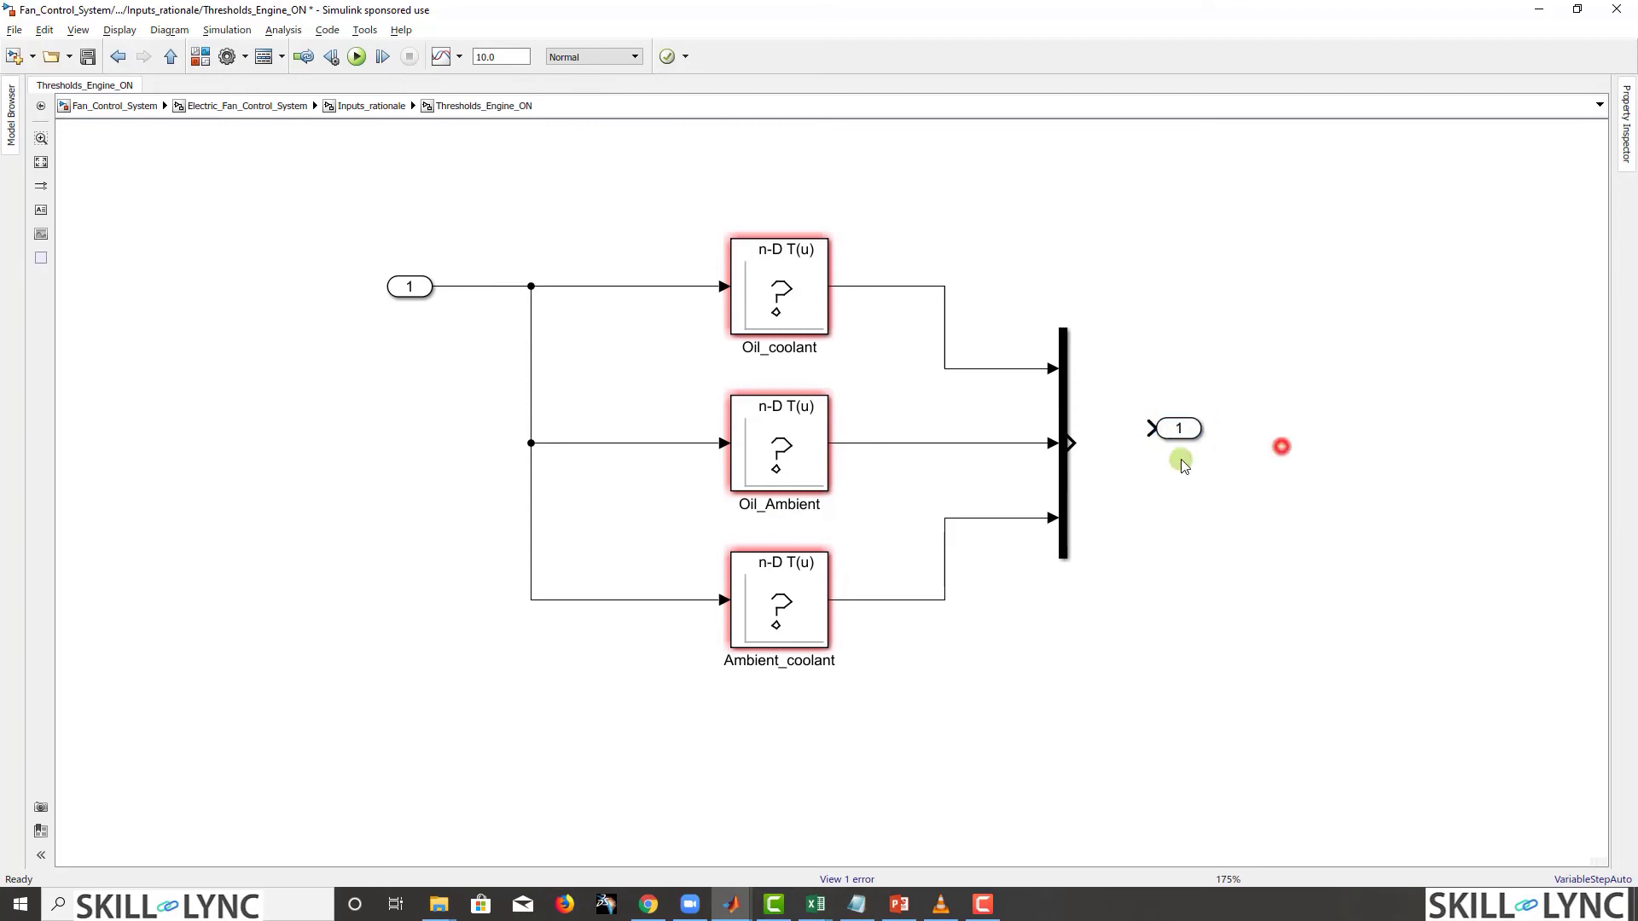
{"action": "left_click", "coordinate": [1169, 450]}
{"action": "double_click", "coordinate": [1174, 452]}
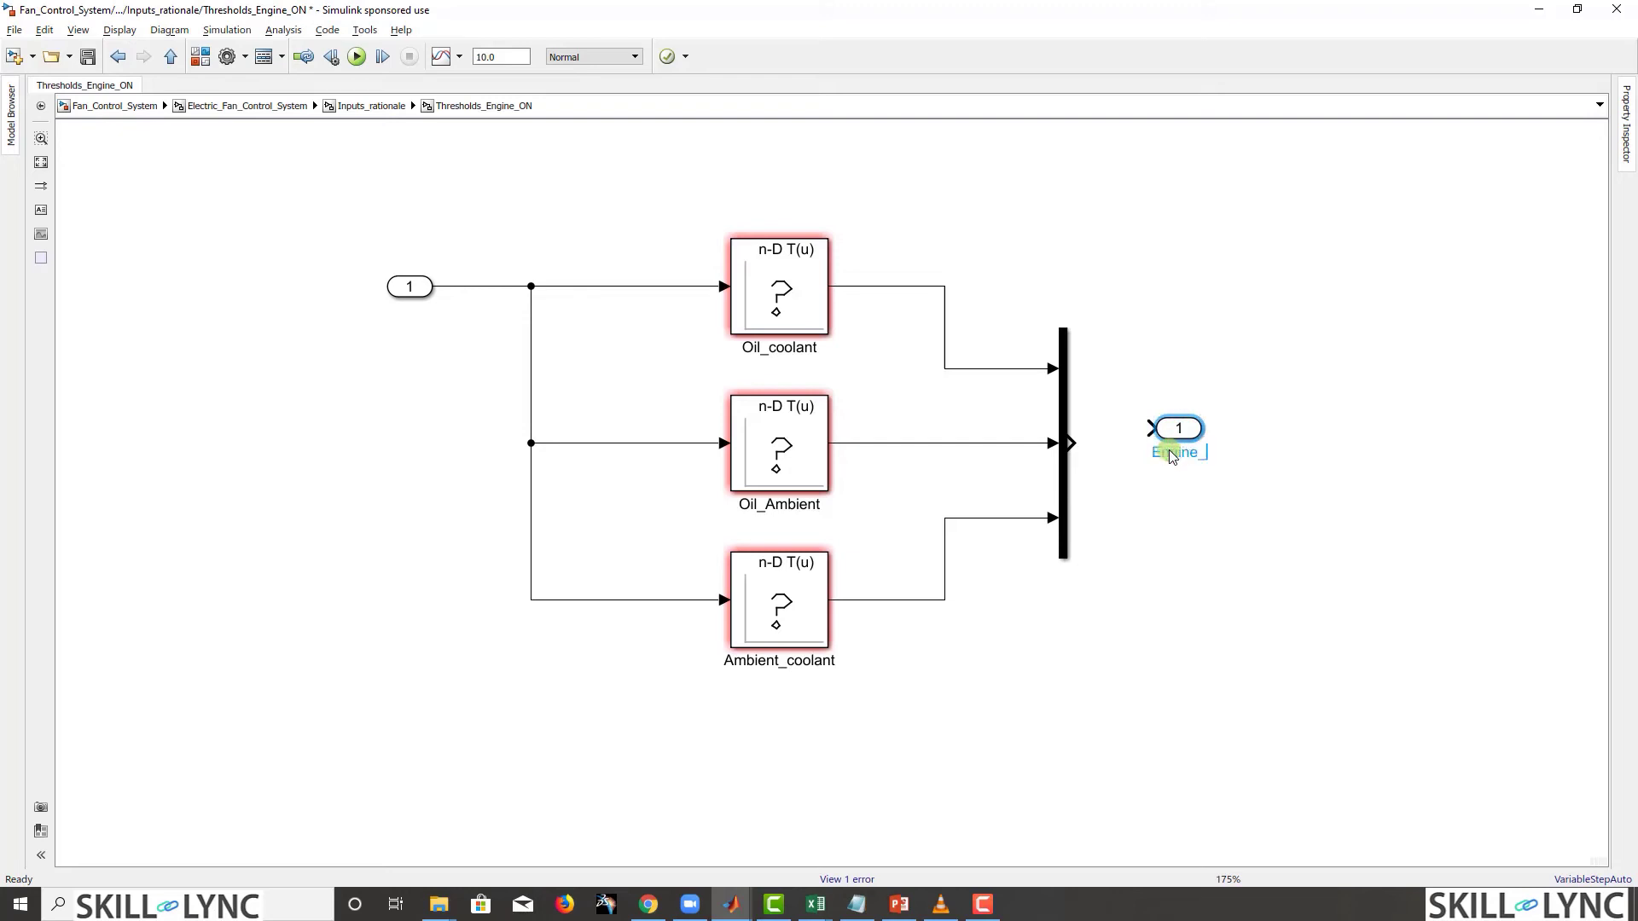
{"action": "type", "text": "Engine_on_thresholds"}
{"action": "left_click", "coordinate": [1300, 359]}
Step: Connect the Mux output to the Engine_on_thresholds port and align the input port with the Oil_Ambient lookup table
{"action": "left_click", "coordinate": [1177, 432]}
{"action": "mouse_move", "coordinate": [1177, 431]}
{"action": "left_mouse_down"}
{"action": "mouse_move", "coordinate": [1201, 442]}
{"action": "mouse_move", "coordinate": [1153, 450]}
{"action": "left_mouse_up"}
{"action": "left_click_drag", "start_coordinate": [421, 294], "coordinate": [429, 451]}
{"action": "scroll", "coordinate": [1113, 681], "scroll_direction": "up", "scroll_amount": 3}
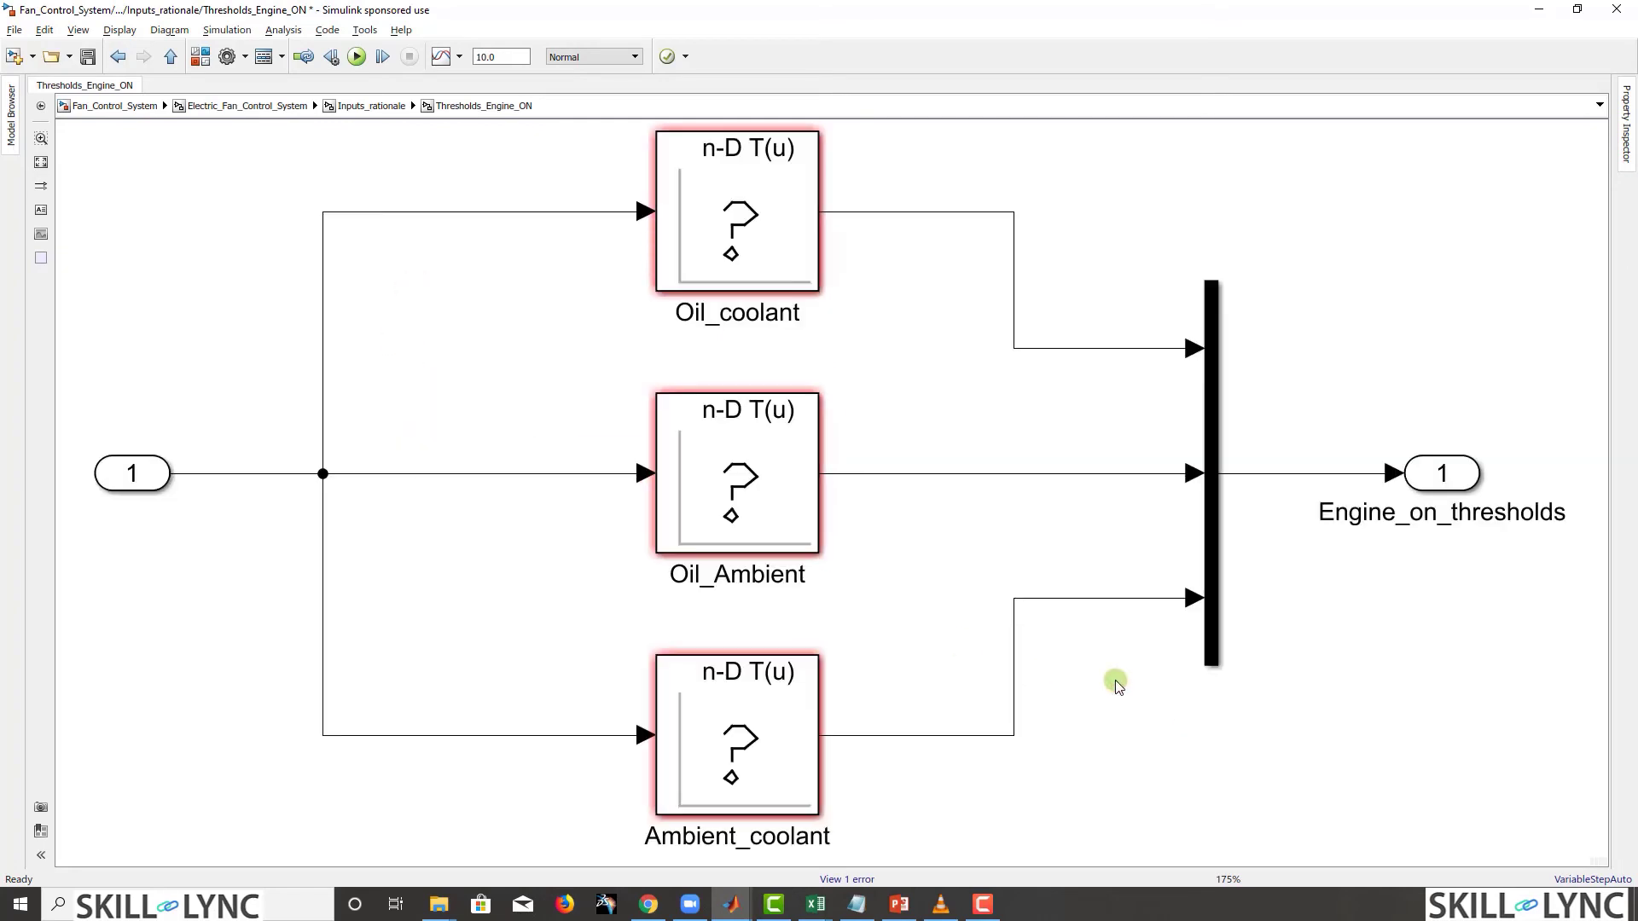
{"action": "scroll", "coordinate": [926, 646], "scroll_direction": "down", "scroll_amount": 3}
{"action": "left_click_drag", "start_coordinate": [378, 312], "coordinate": [1410, 795]}
{"action": "left_click", "coordinate": [478, 321]}
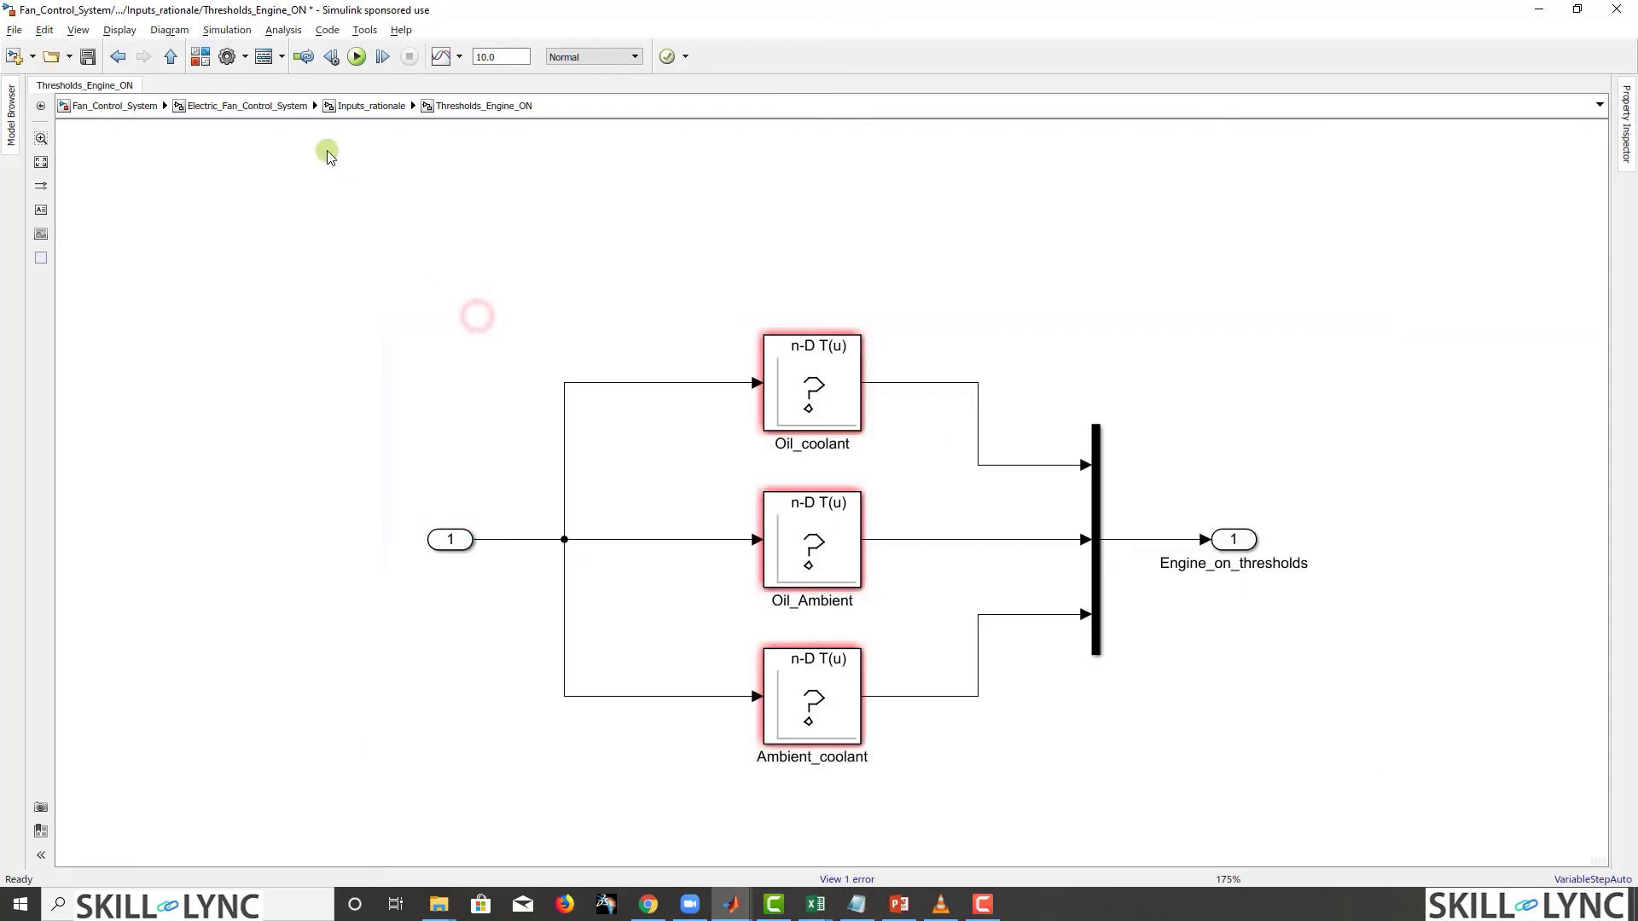
Step: Return to the Inputs_rationale level and reconnect the Thresholds_Engine_ON output to the Switch block's first input
{"action": "left_click", "coordinate": [168, 57]}
{"action": "left_click", "coordinate": [1250, 539]}
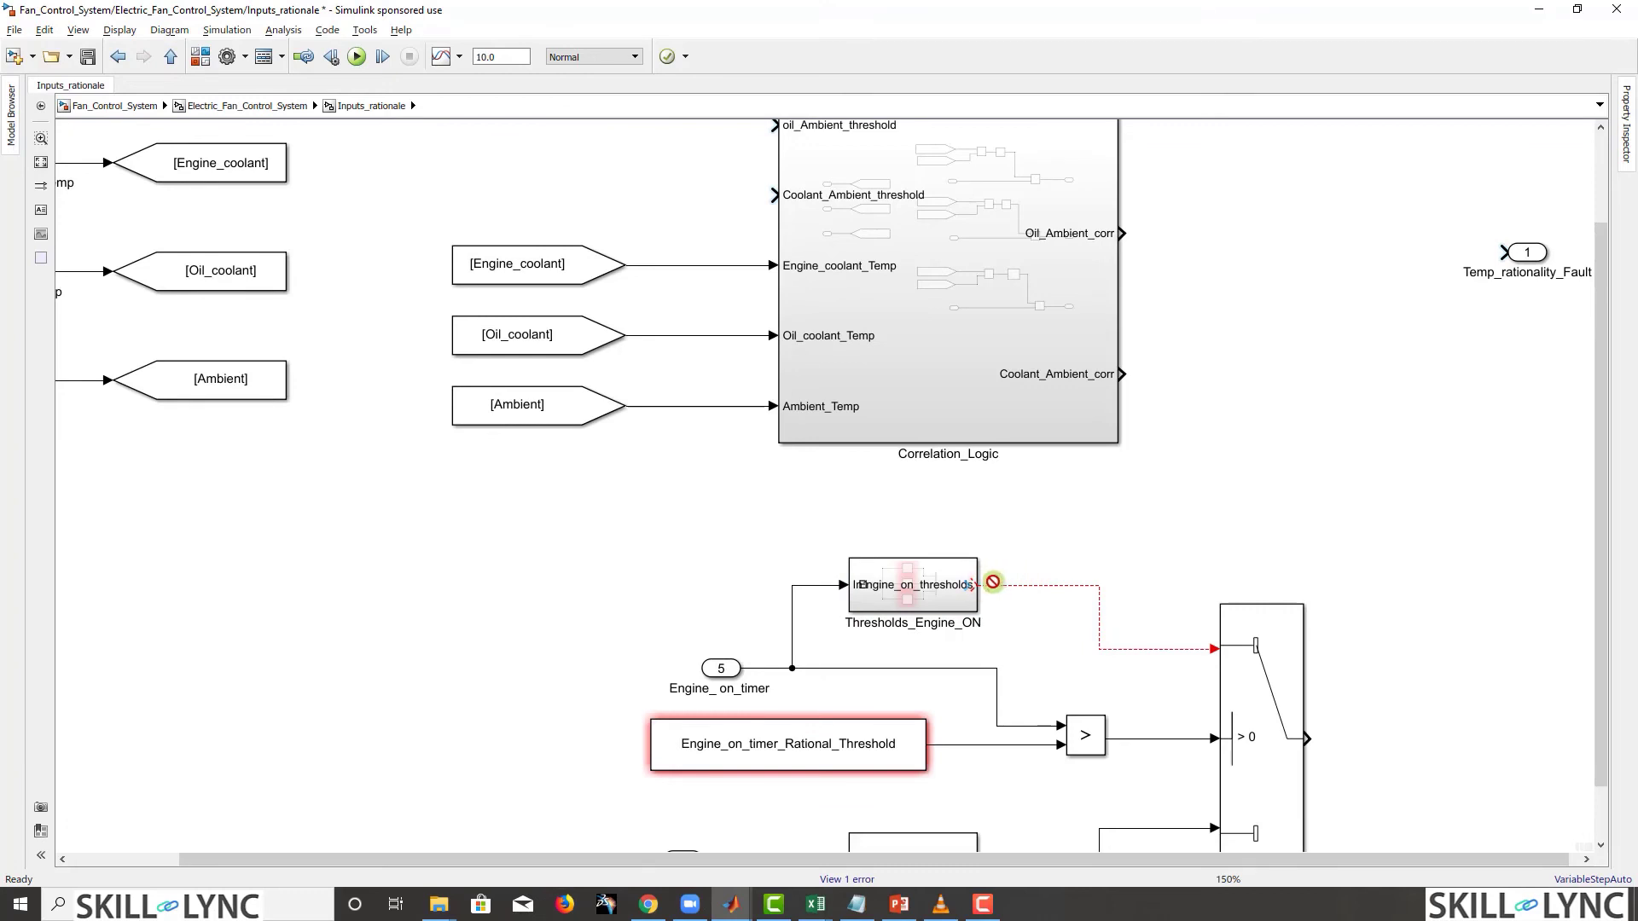
{"action": "left_click_drag", "start_coordinate": [945, 585], "coordinate": [913, 585]}
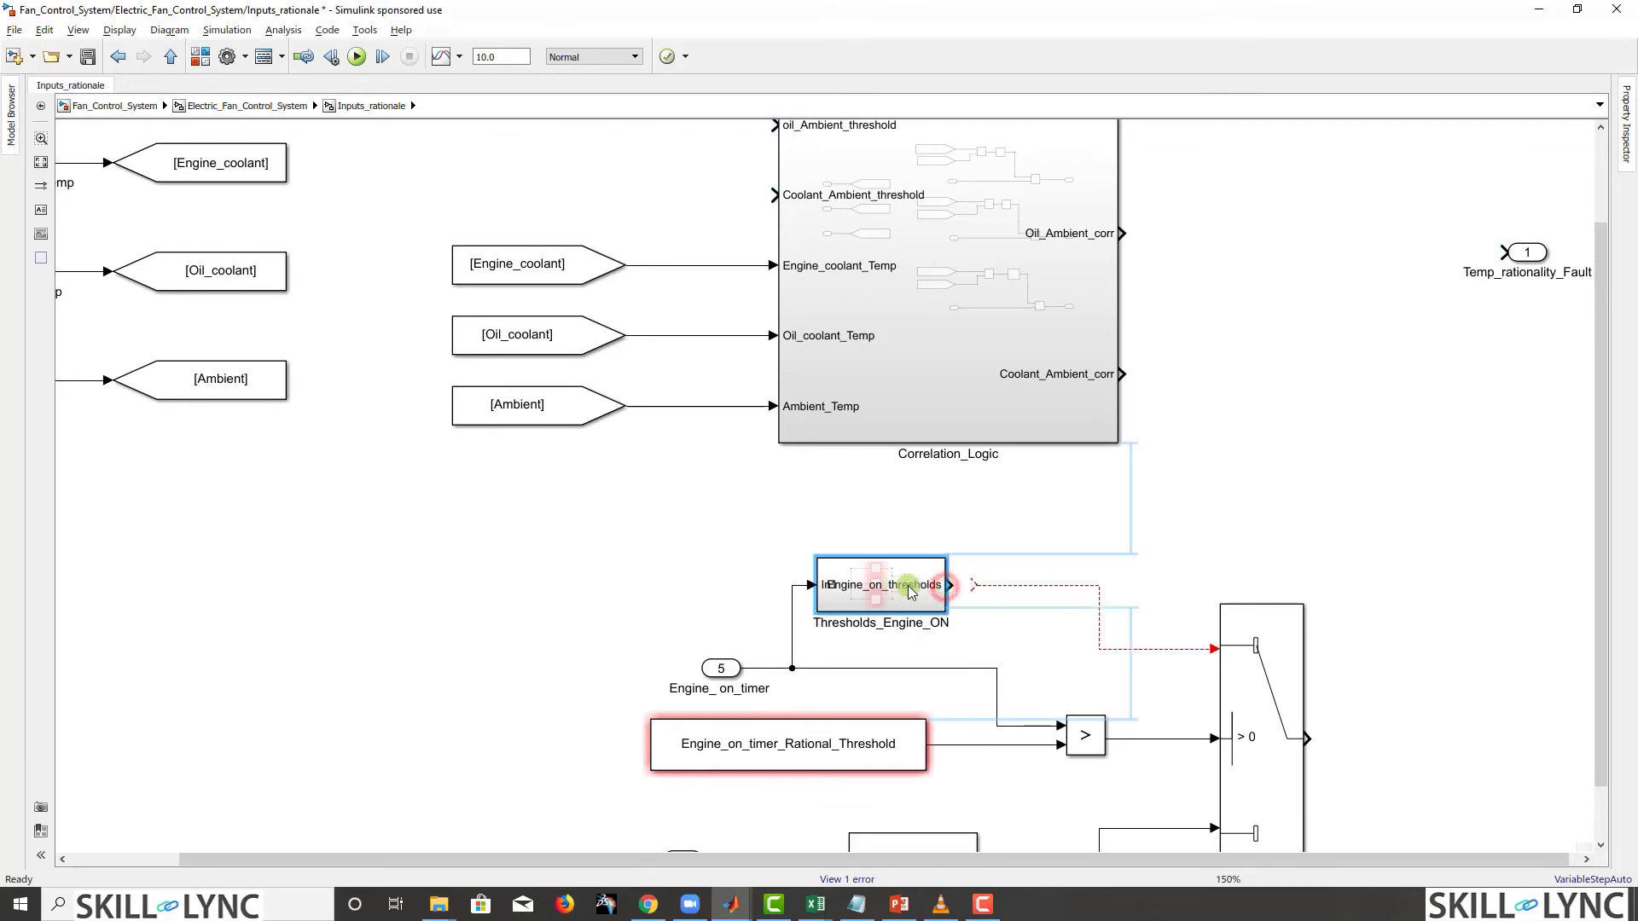
{"action": "left_click", "coordinate": [973, 584]}
{"action": "left_click", "coordinate": [1064, 556]}
{"action": "left_click_drag", "start_coordinate": [896, 569], "coordinate": [993, 573]}
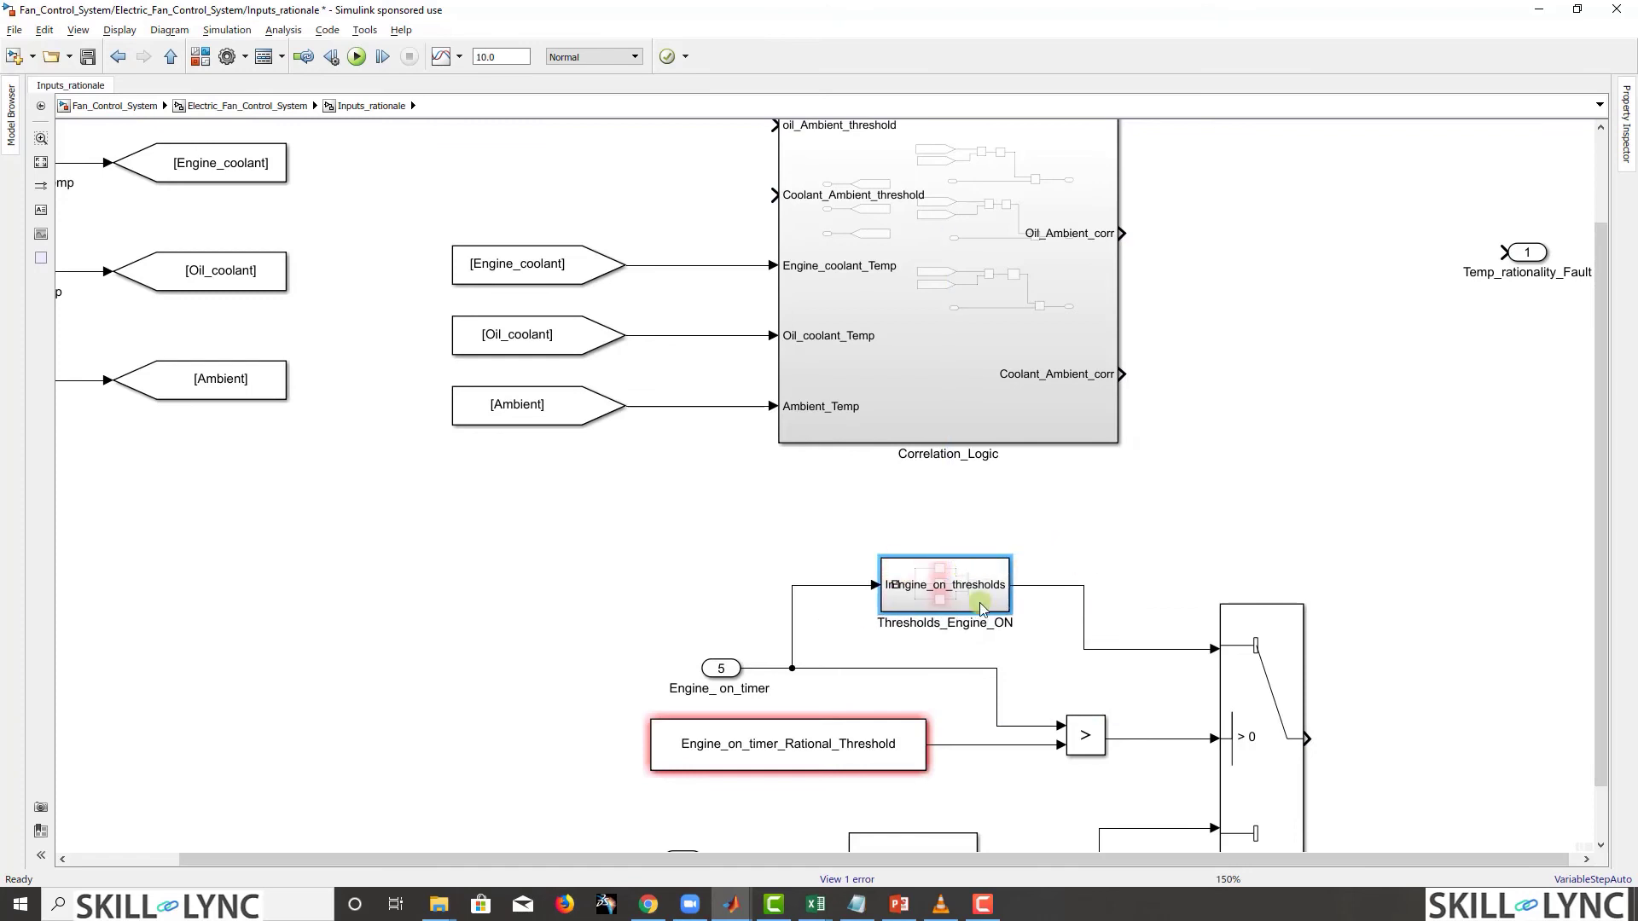
{"action": "scroll", "coordinate": [1019, 739], "scroll_direction": "down", "scroll_amount": 5}
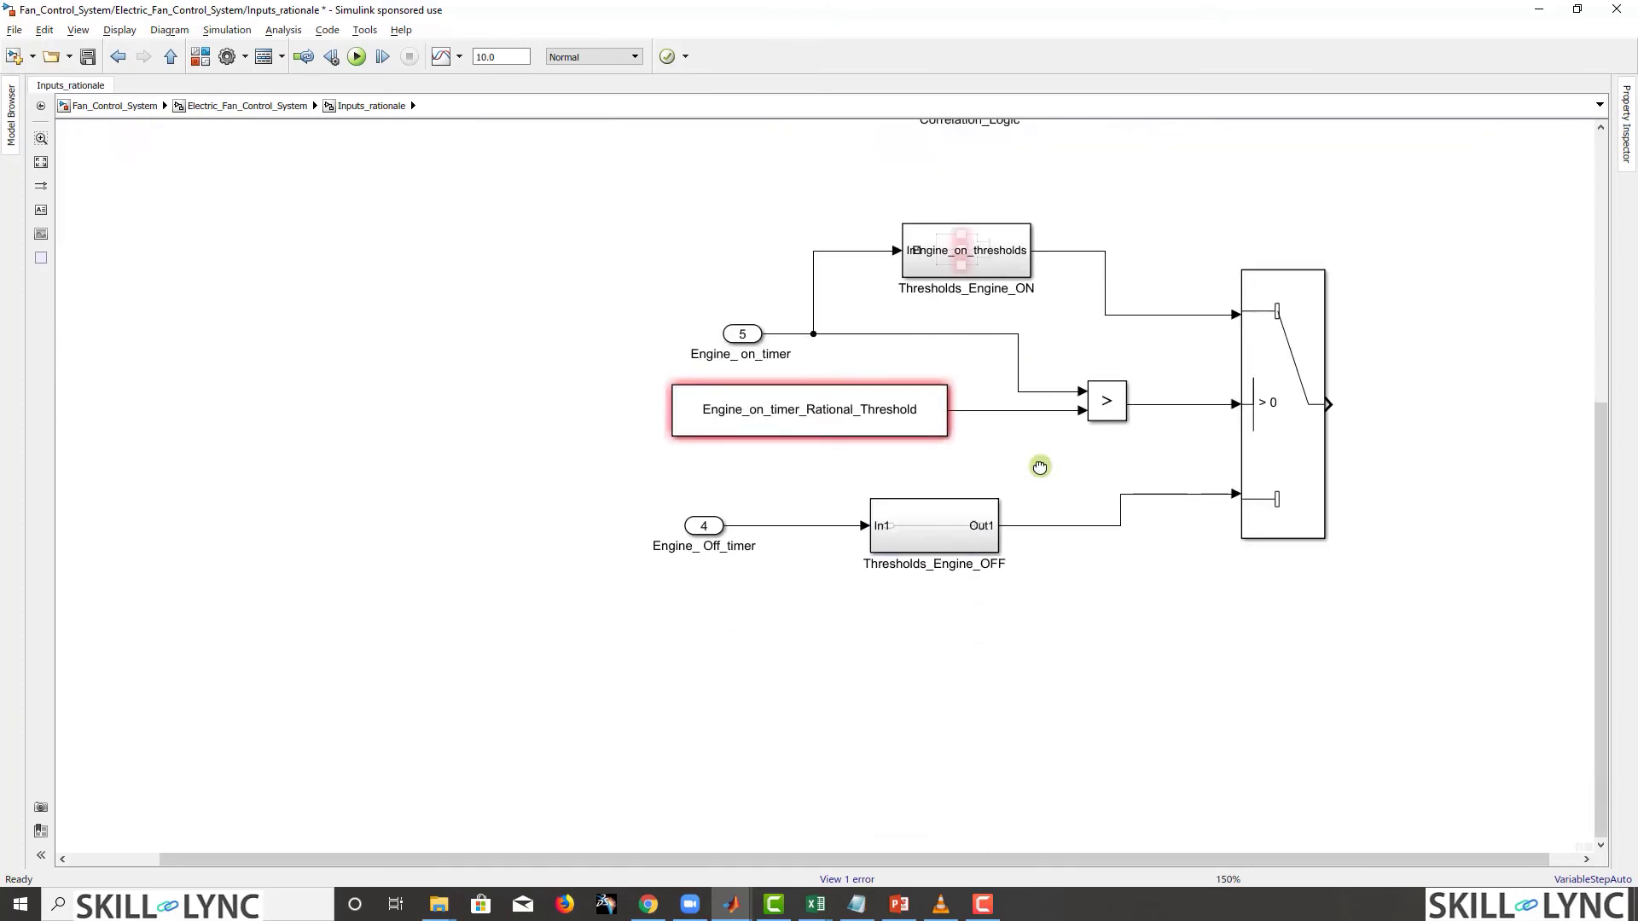
Step: Open Thresholds_Engine_OFF, remove its direct port connection and paste the copied lookup table and Mux network between its ports
{"action": "double_click", "coordinate": [923, 501]}
{"action": "key", "text": "Delete"}
{"action": "scroll", "coordinate": [853, 529], "scroll_direction": "up", "scroll_amount": 1}
{"action": "left_click_drag", "start_coordinate": [581, 429], "coordinate": [738, 516]}
{"action": "left_click_drag", "start_coordinate": [689, 483], "coordinate": [353, 486]}
{"action": "key", "text": "ctrl+v"}
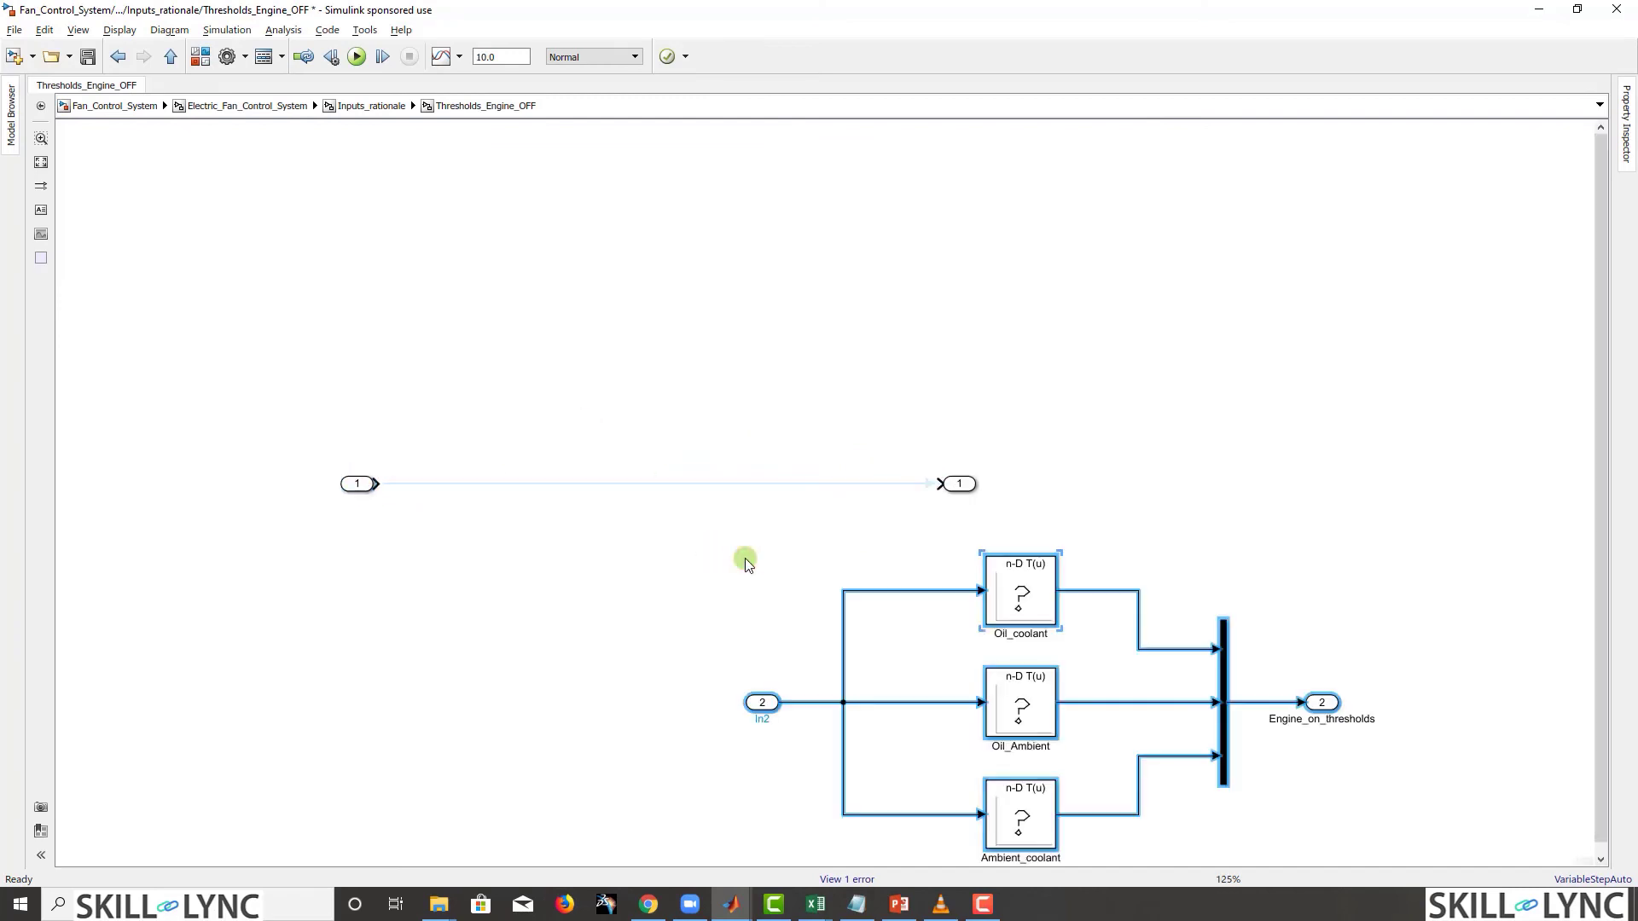
{"action": "left_click_drag", "start_coordinate": [1048, 706], "coordinate": [706, 536]}
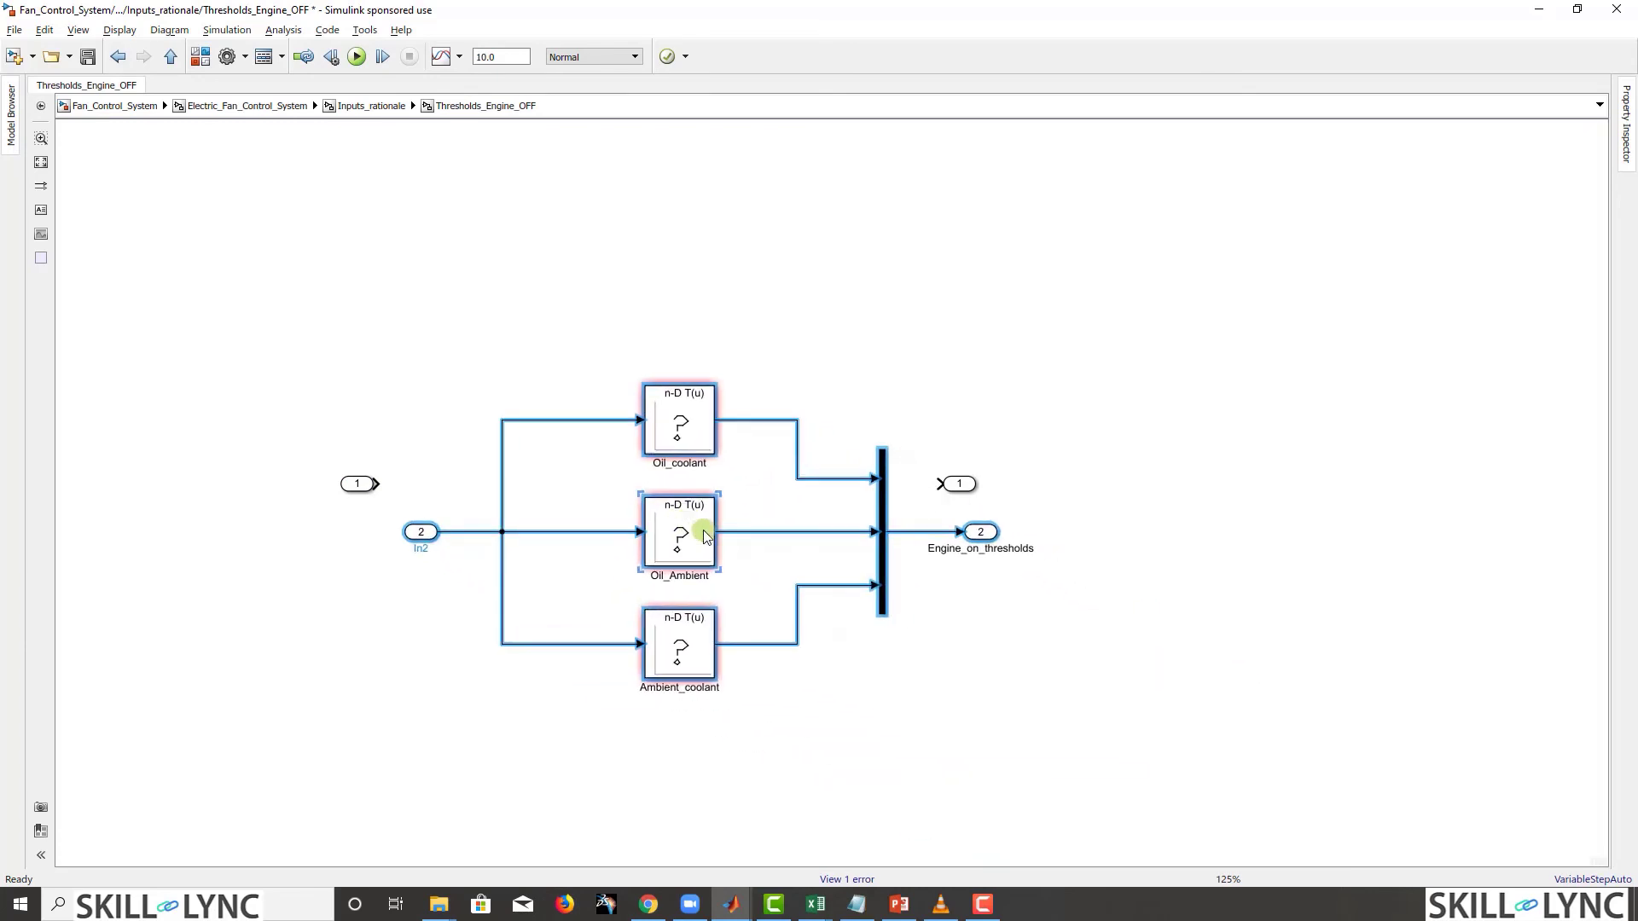
Step: Replace the pasted In2 and Engine_on_thresholds ports with the subsystem's original port 1 input and output, joined to the network
{"action": "key", "text": "Delete"}
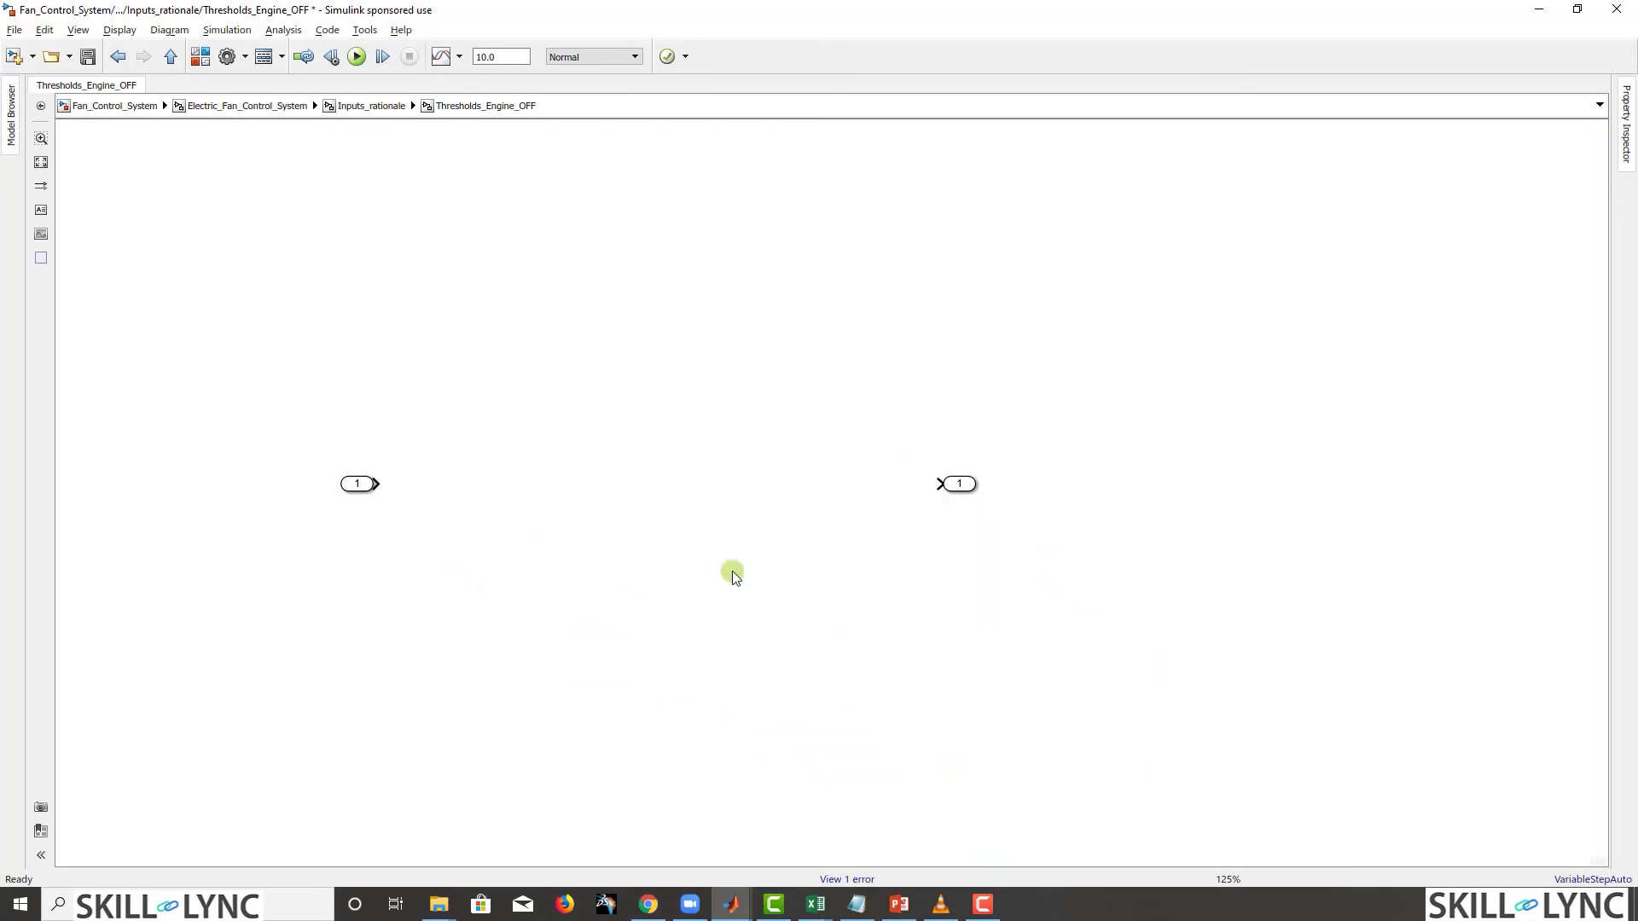
{"action": "key", "text": "ctrl+z"}
{"action": "left_click_drag", "start_coordinate": [404, 510], "coordinate": [419, 554]}
{"action": "key", "text": "Delete"}
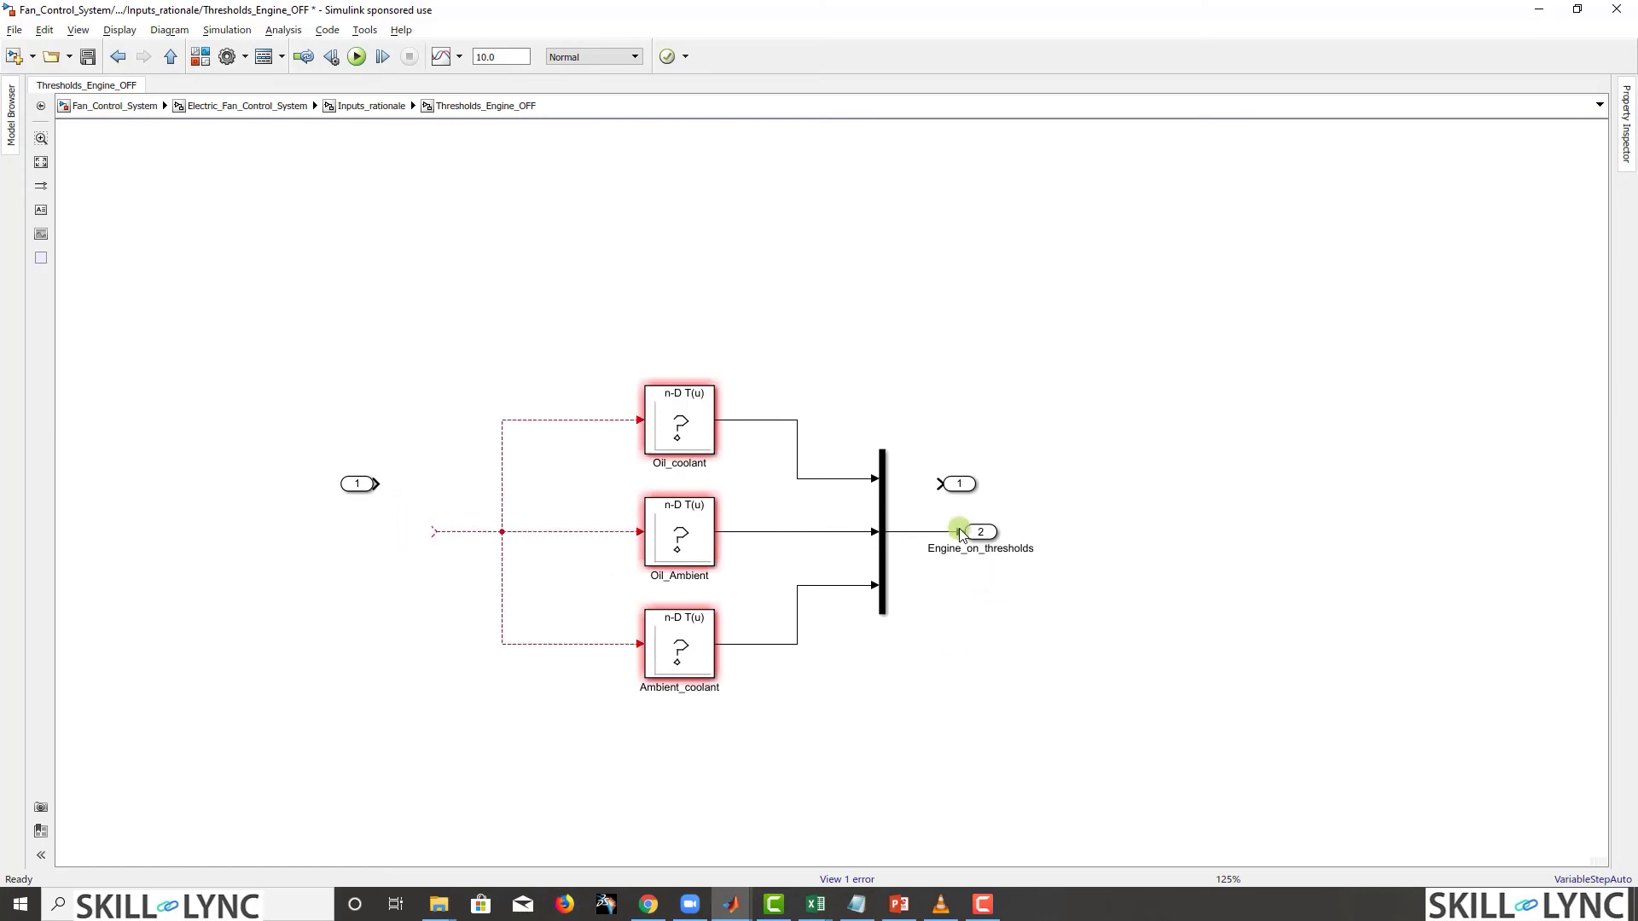
{"action": "left_click_drag", "start_coordinate": [987, 529], "coordinate": [990, 532]}
{"action": "key", "text": "Delete"}
{"action": "left_click", "coordinate": [954, 484]}
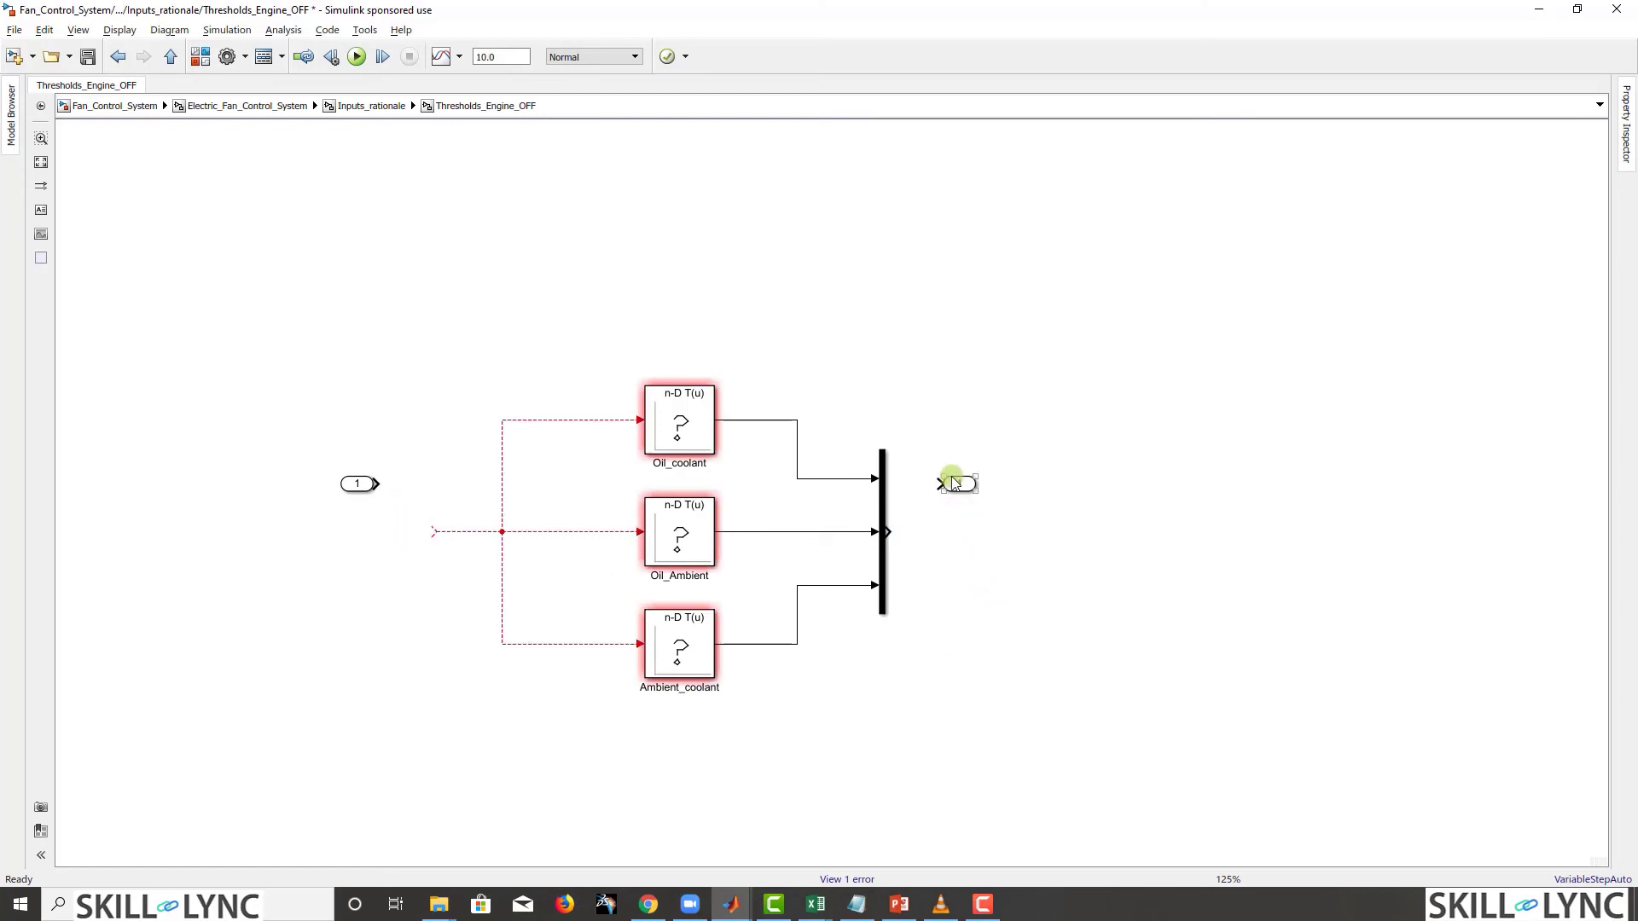
{"action": "left_click", "coordinate": [955, 483]}
{"action": "left_click_drag", "start_coordinate": [351, 486], "coordinate": [421, 541]}
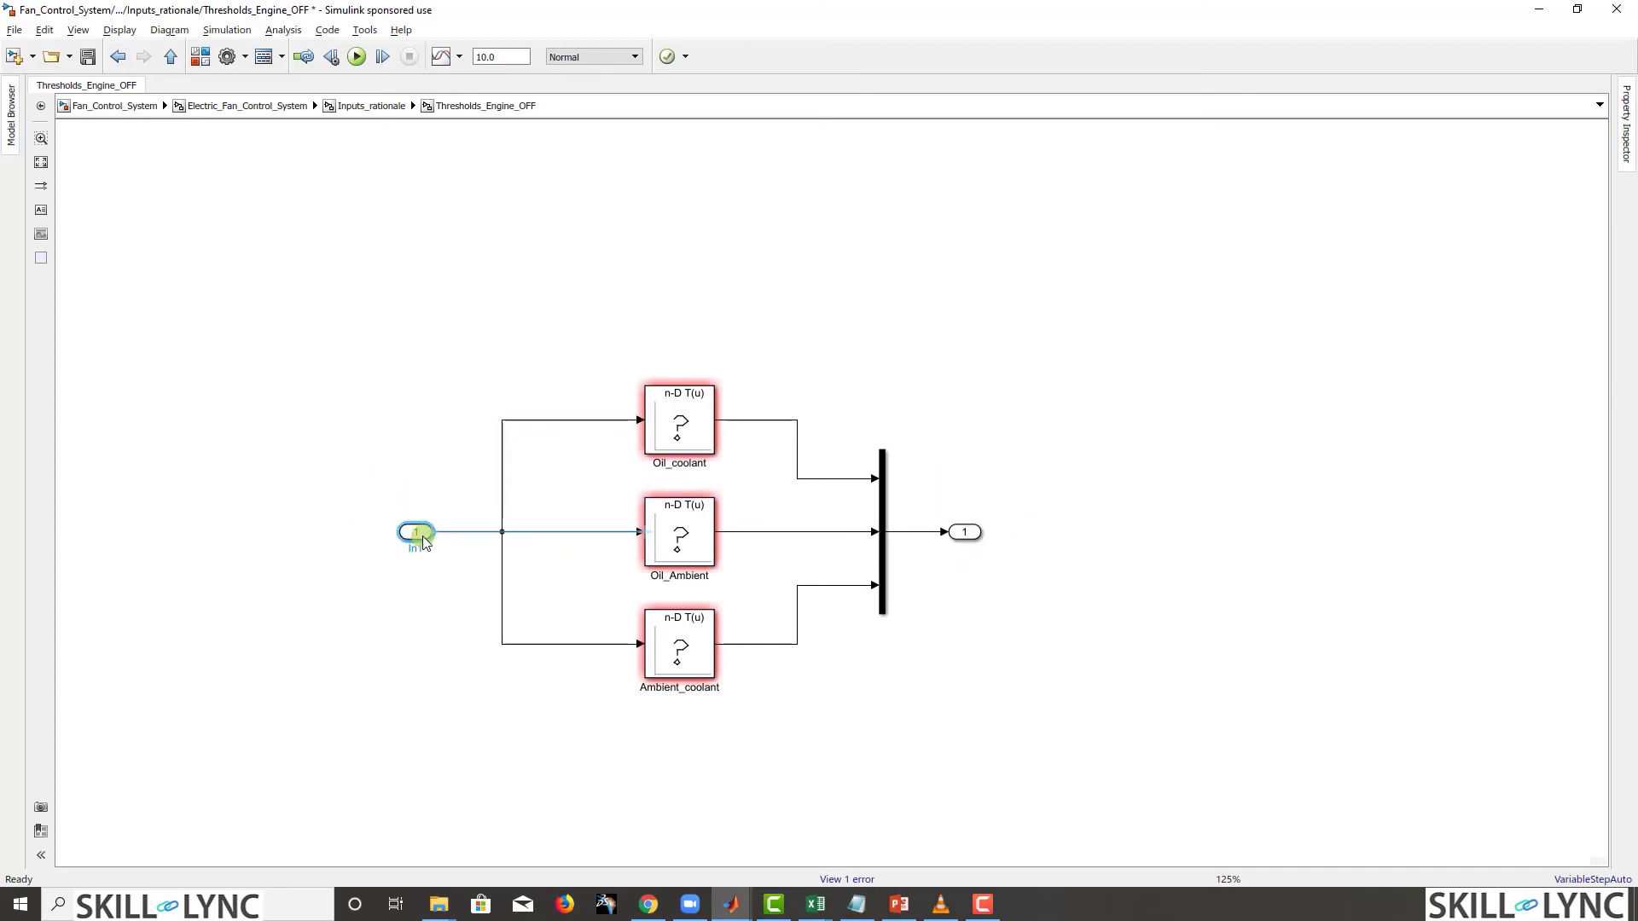
Step: Label the Mux output signal Engine_off_thresholds and move the output port farther from the Mux to make room for the label
{"action": "key", "text": "space"}
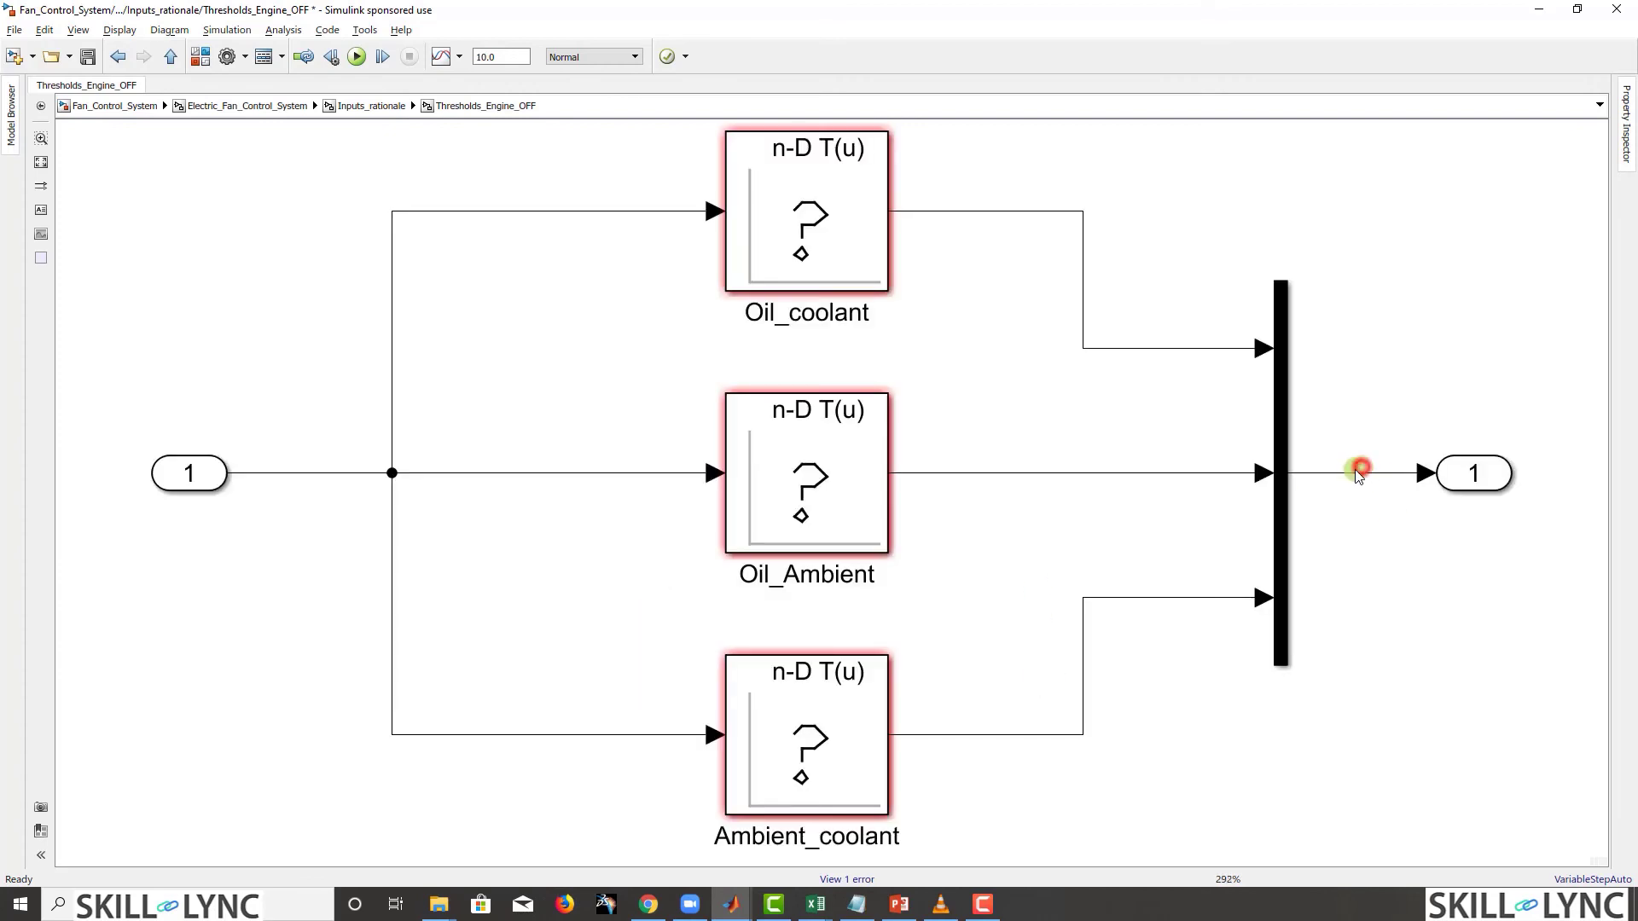
{"action": "left_click", "coordinate": [1395, 473]}
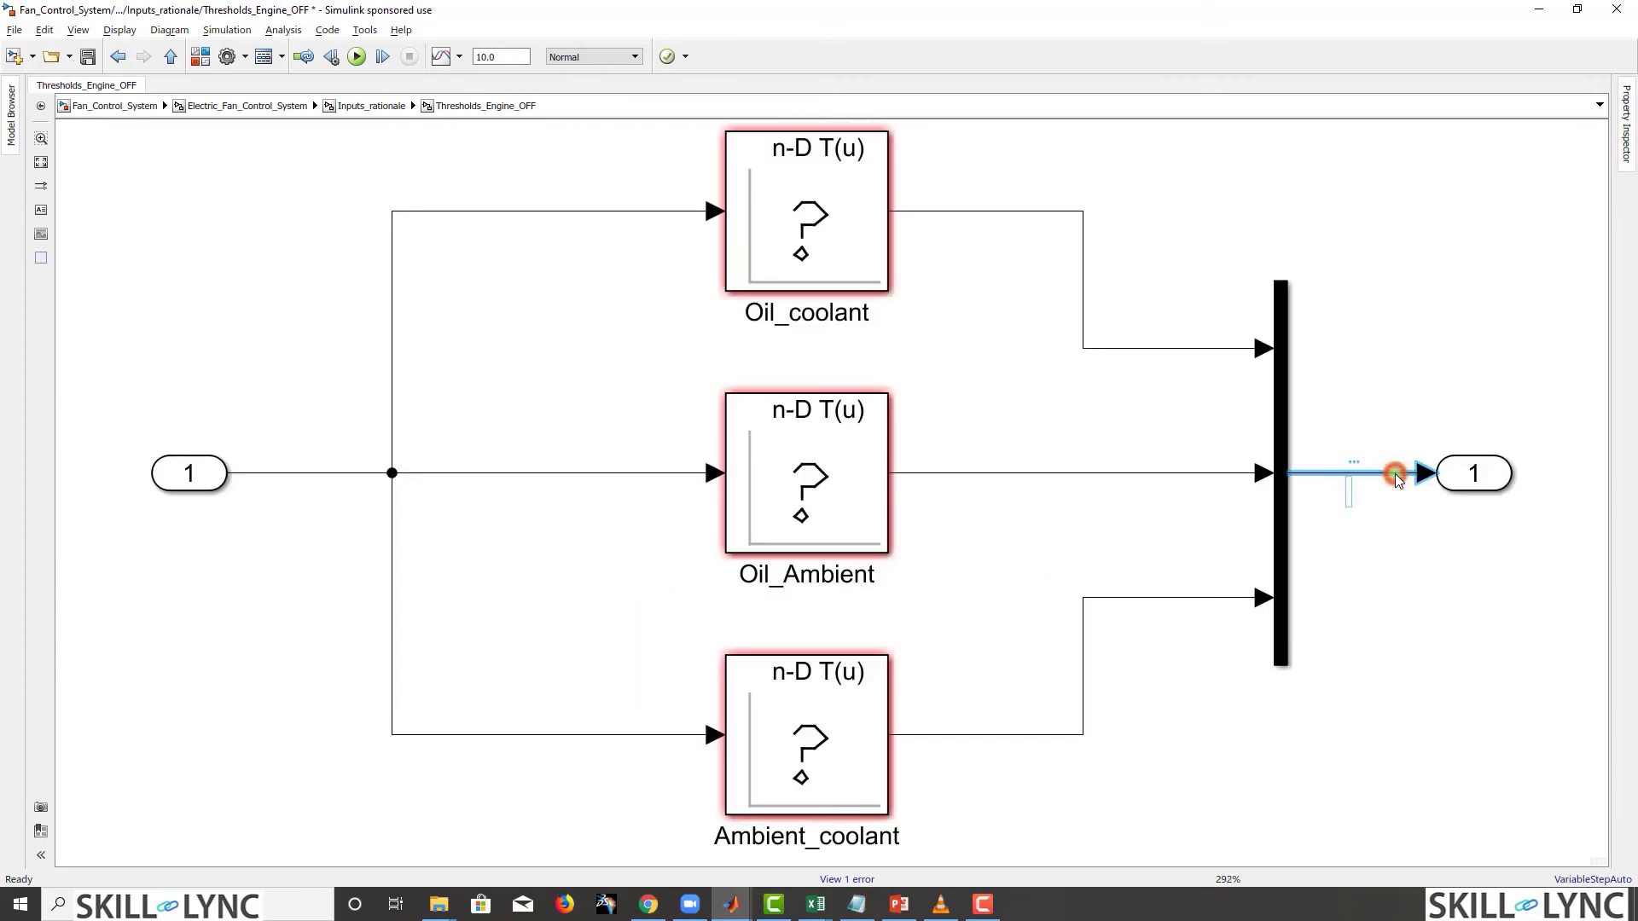
{"action": "type", "text": "Engine"}
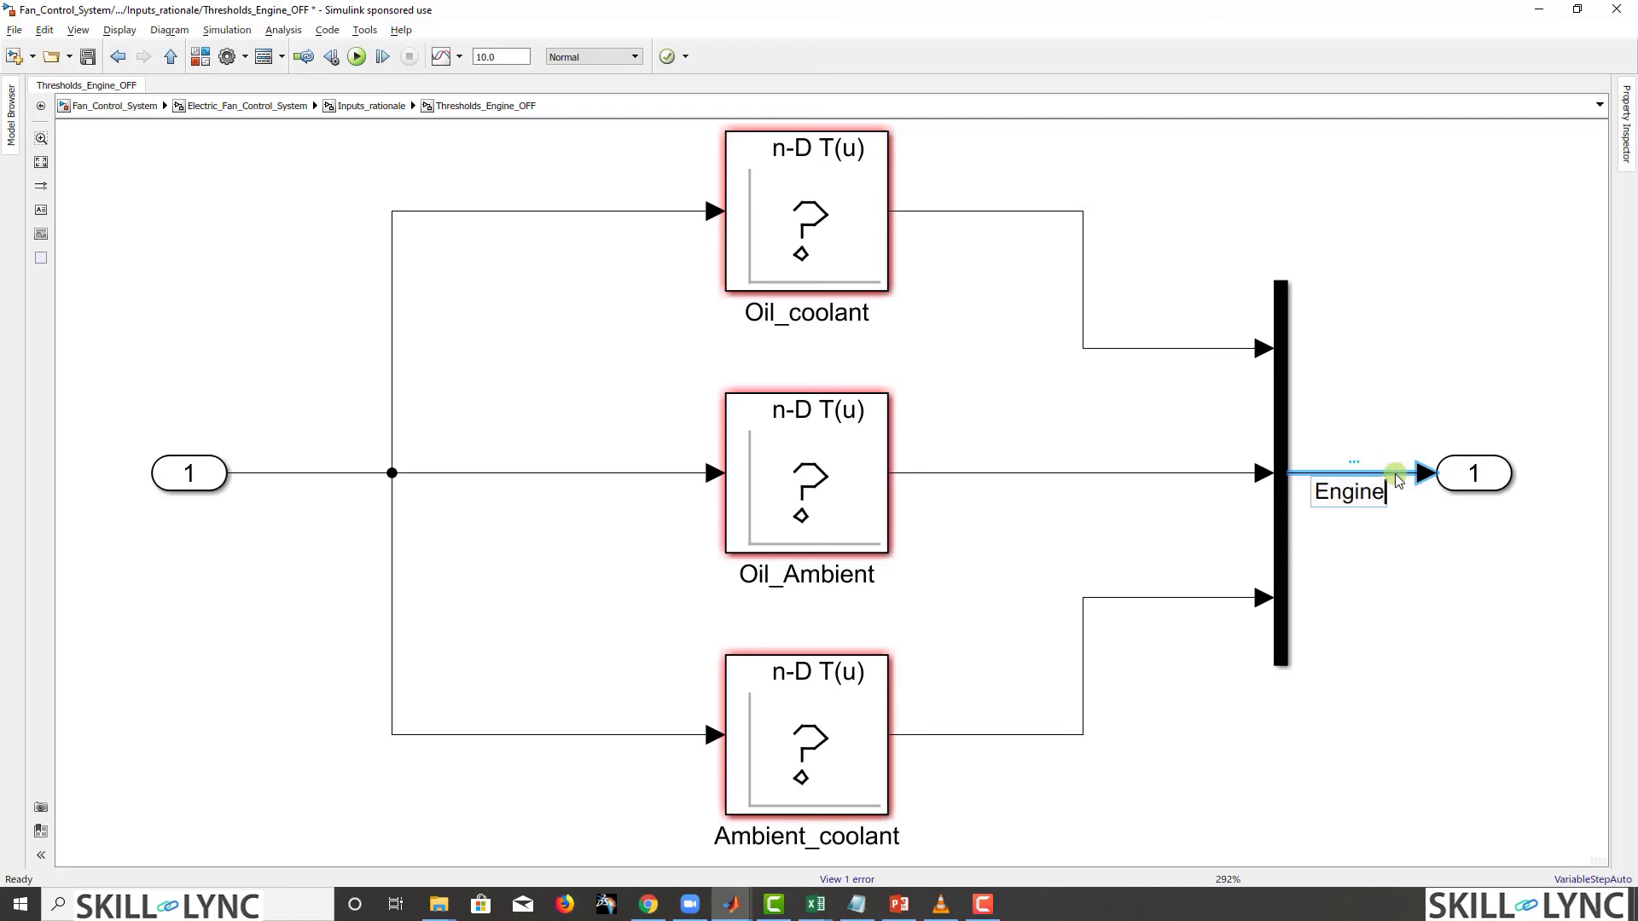
{"action": "type", "text": "_off_th"}
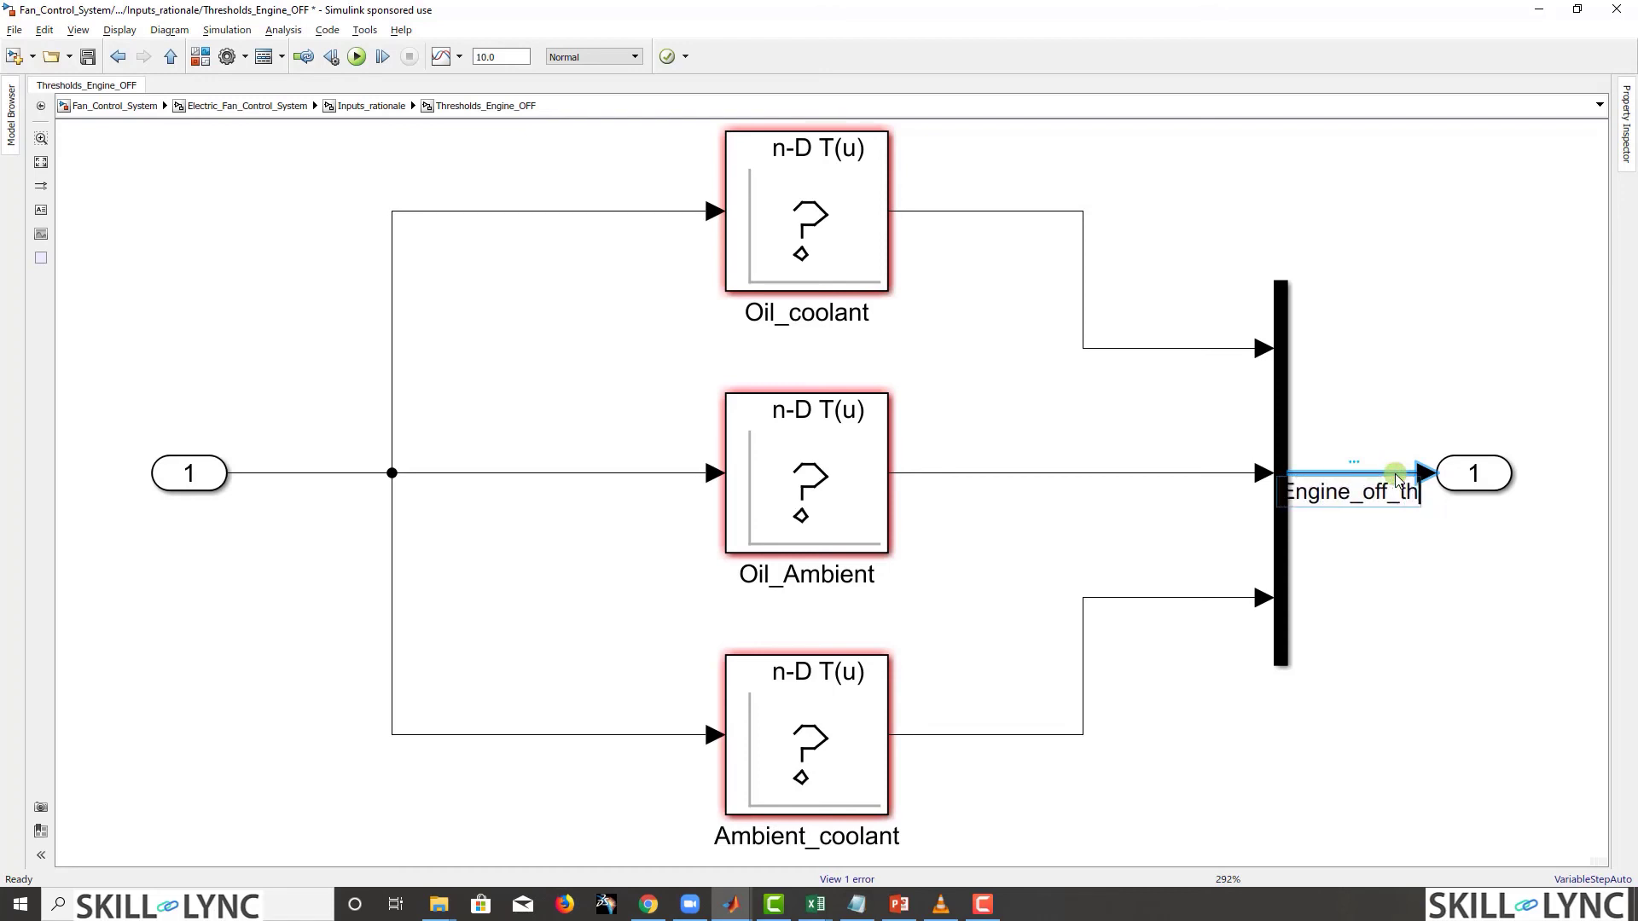
{"action": "type", "text": "resholds"}
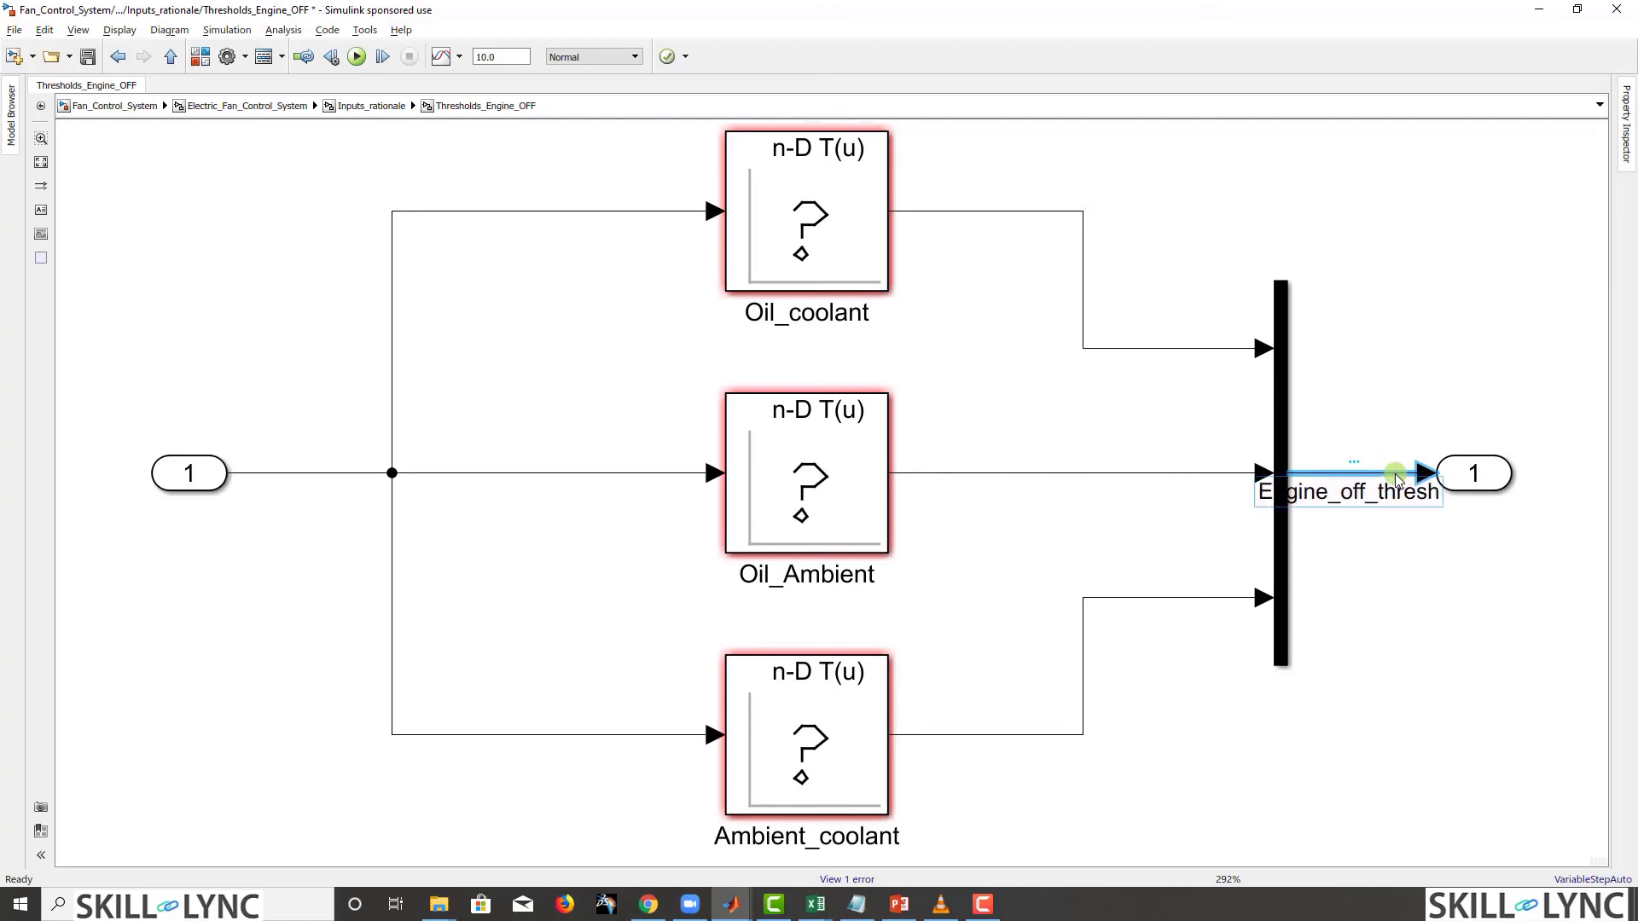
{"action": "left_click", "coordinate": [1453, 630]}
{"action": "left_click_drag", "start_coordinate": [1457, 465], "coordinate": [1585, 476]}
Step: Set the Oil_coolant lookup table's table data to Oil_Coolant_Engineoff
{"action": "left_click", "coordinate": [783, 288]}
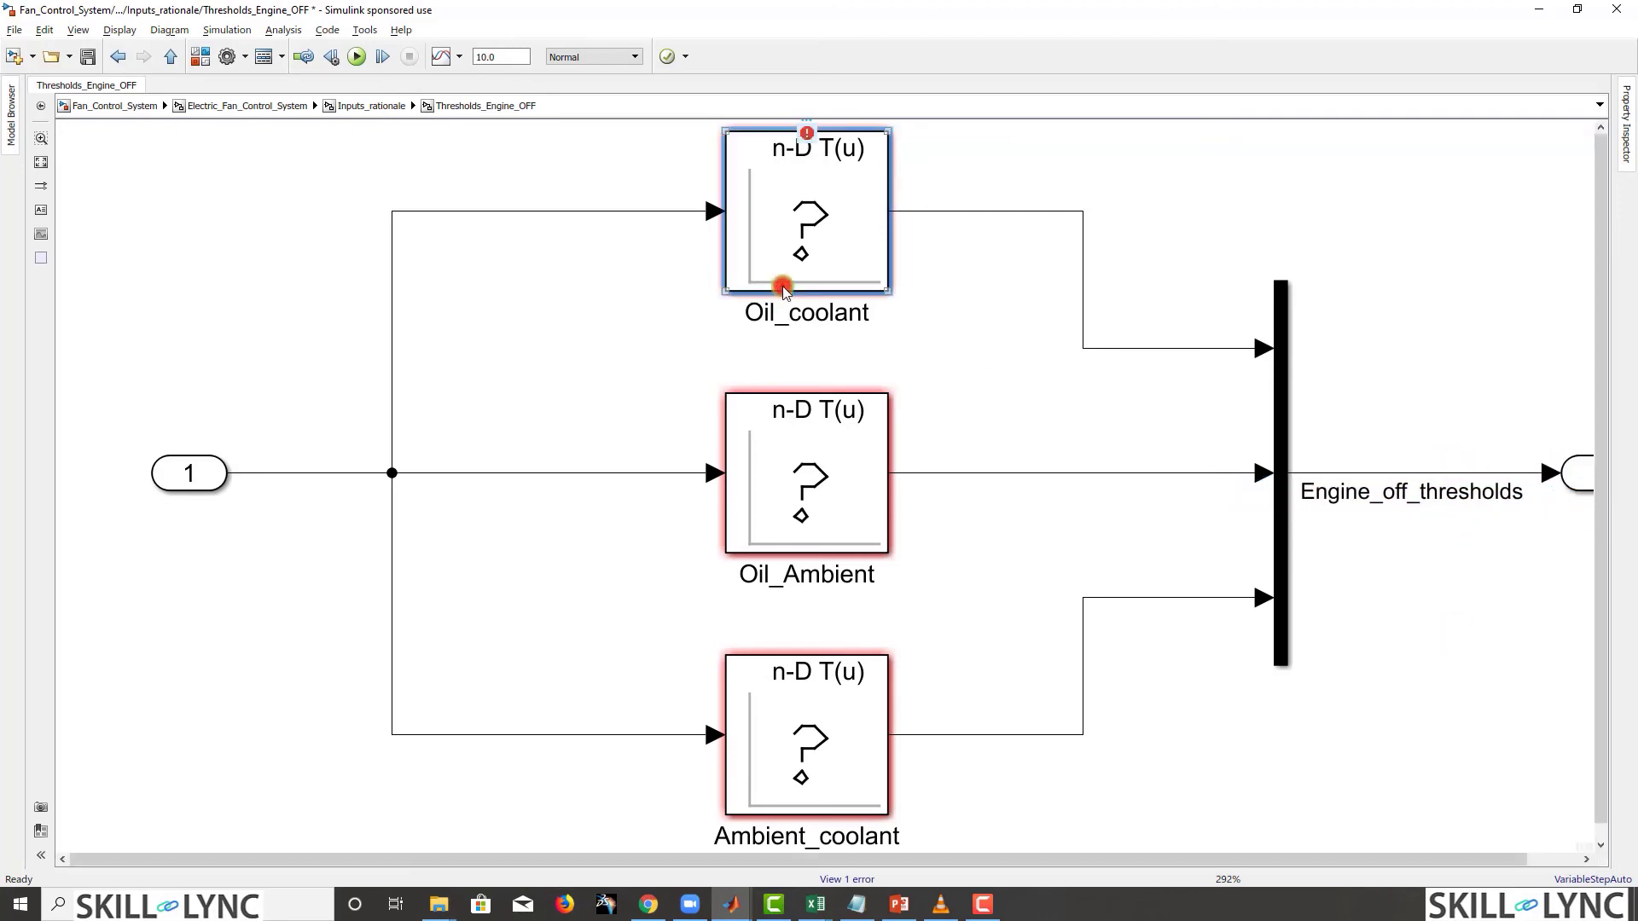
{"action": "double_click", "coordinate": [783, 287]}
{"action": "double_click", "coordinate": [1199, 186]}
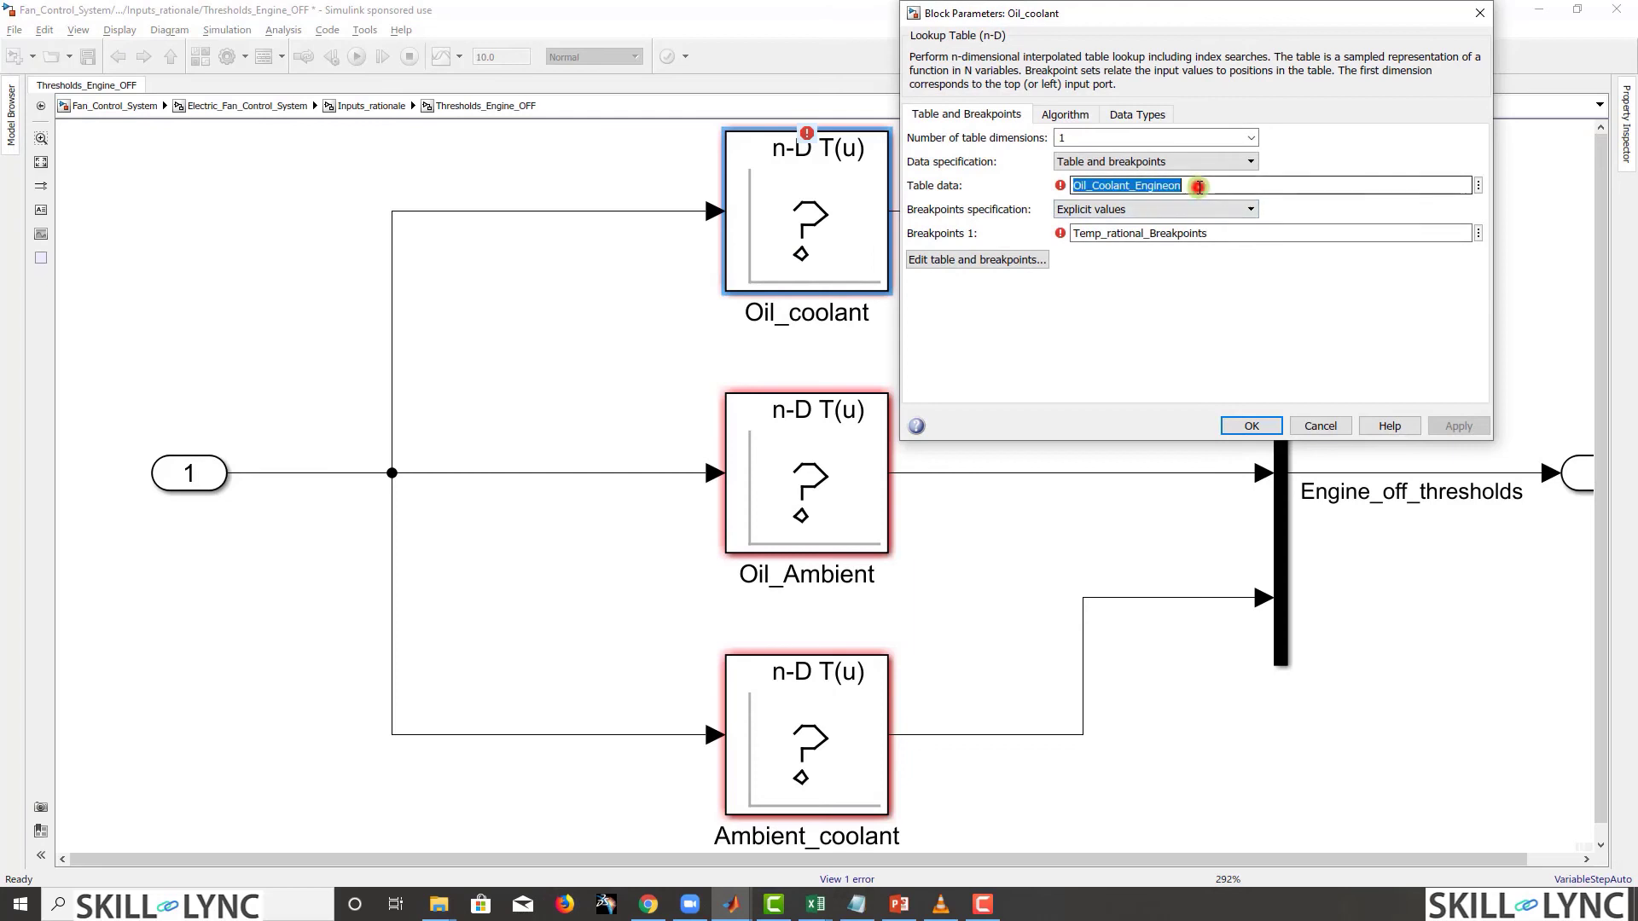
{"action": "left_click", "coordinate": [1199, 186]}
{"action": "key", "text": "BackSpace"}
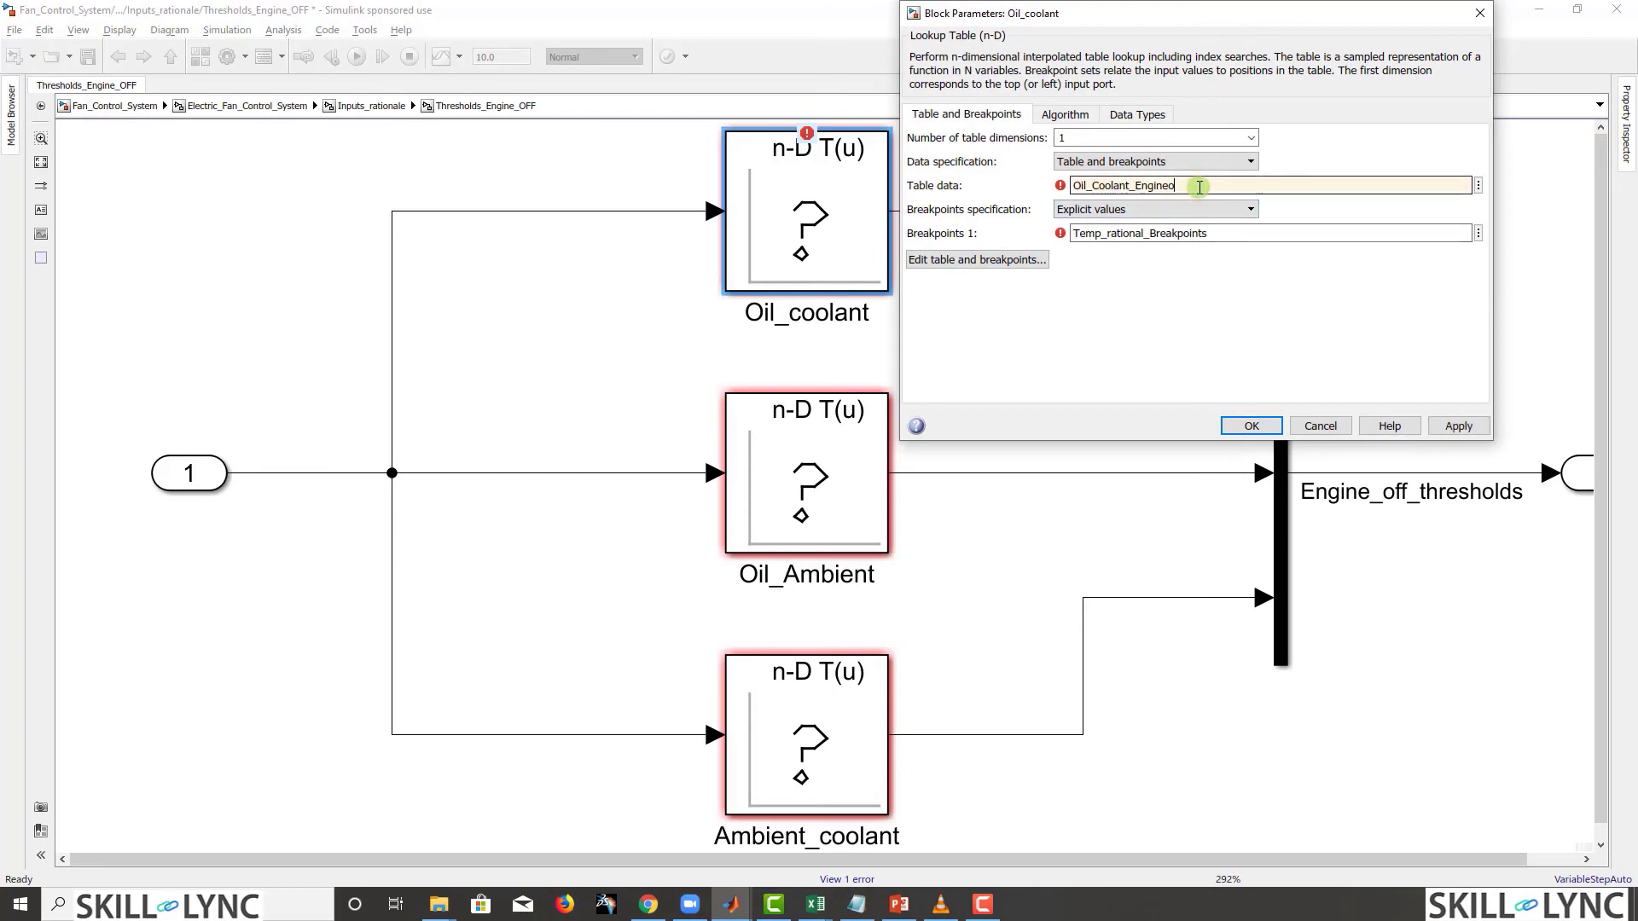
{"action": "left_click", "coordinate": [1252, 427]}
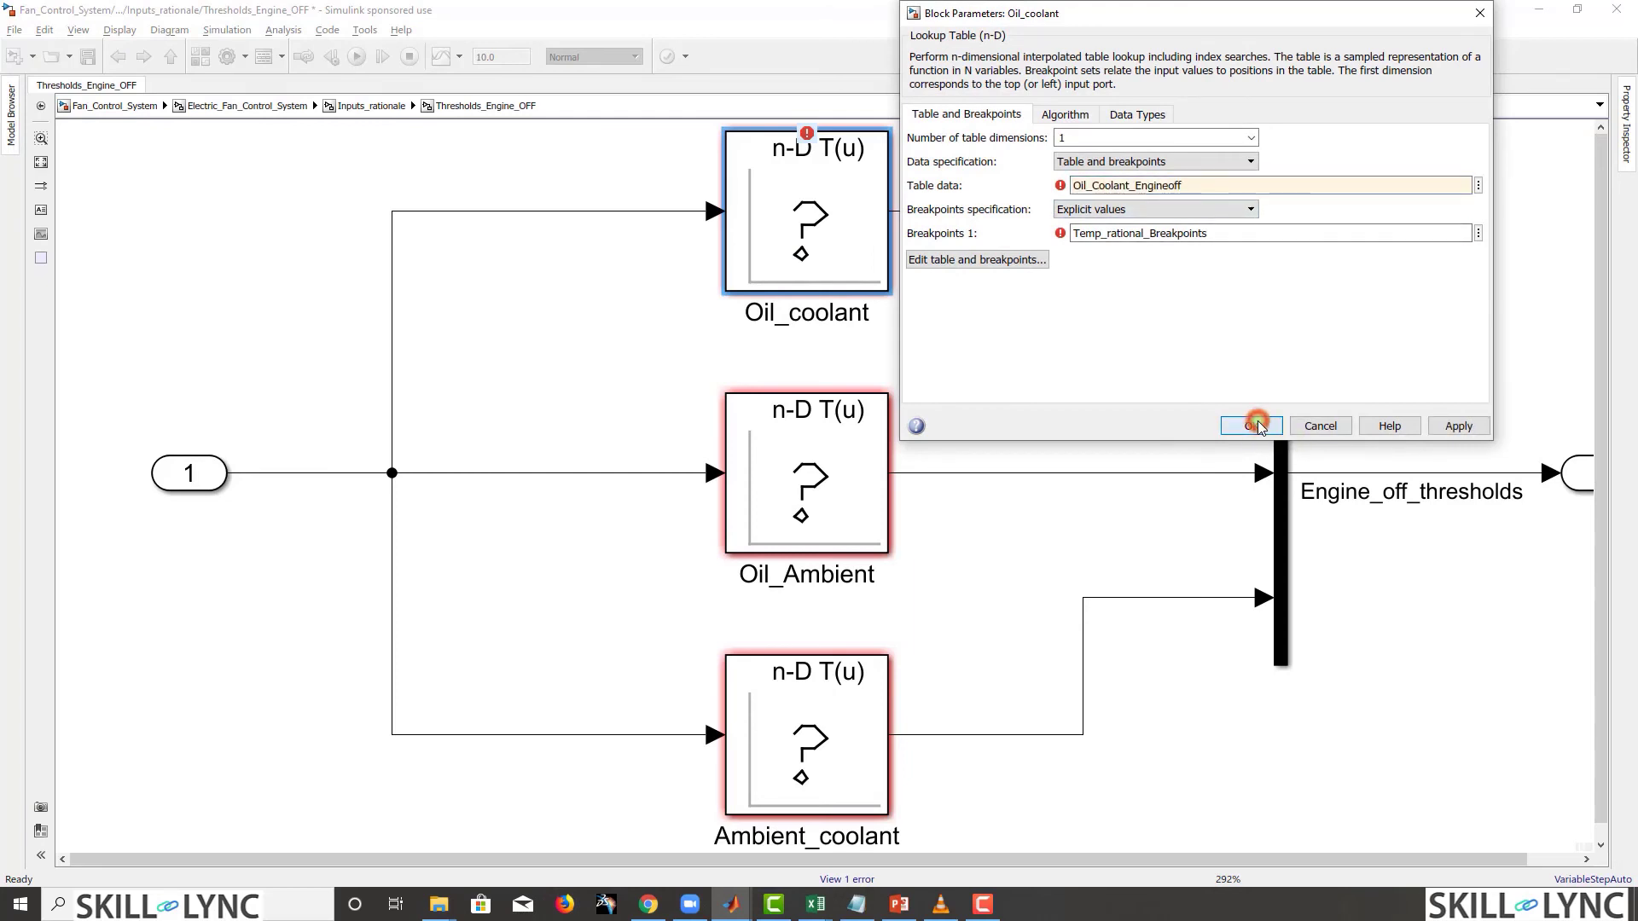
Step: Set the Oil_Ambient lookup table's table data to Oil_Ambient_Engineoff
{"action": "left_click", "coordinate": [756, 489]}
{"action": "double_click", "coordinate": [758, 495]}
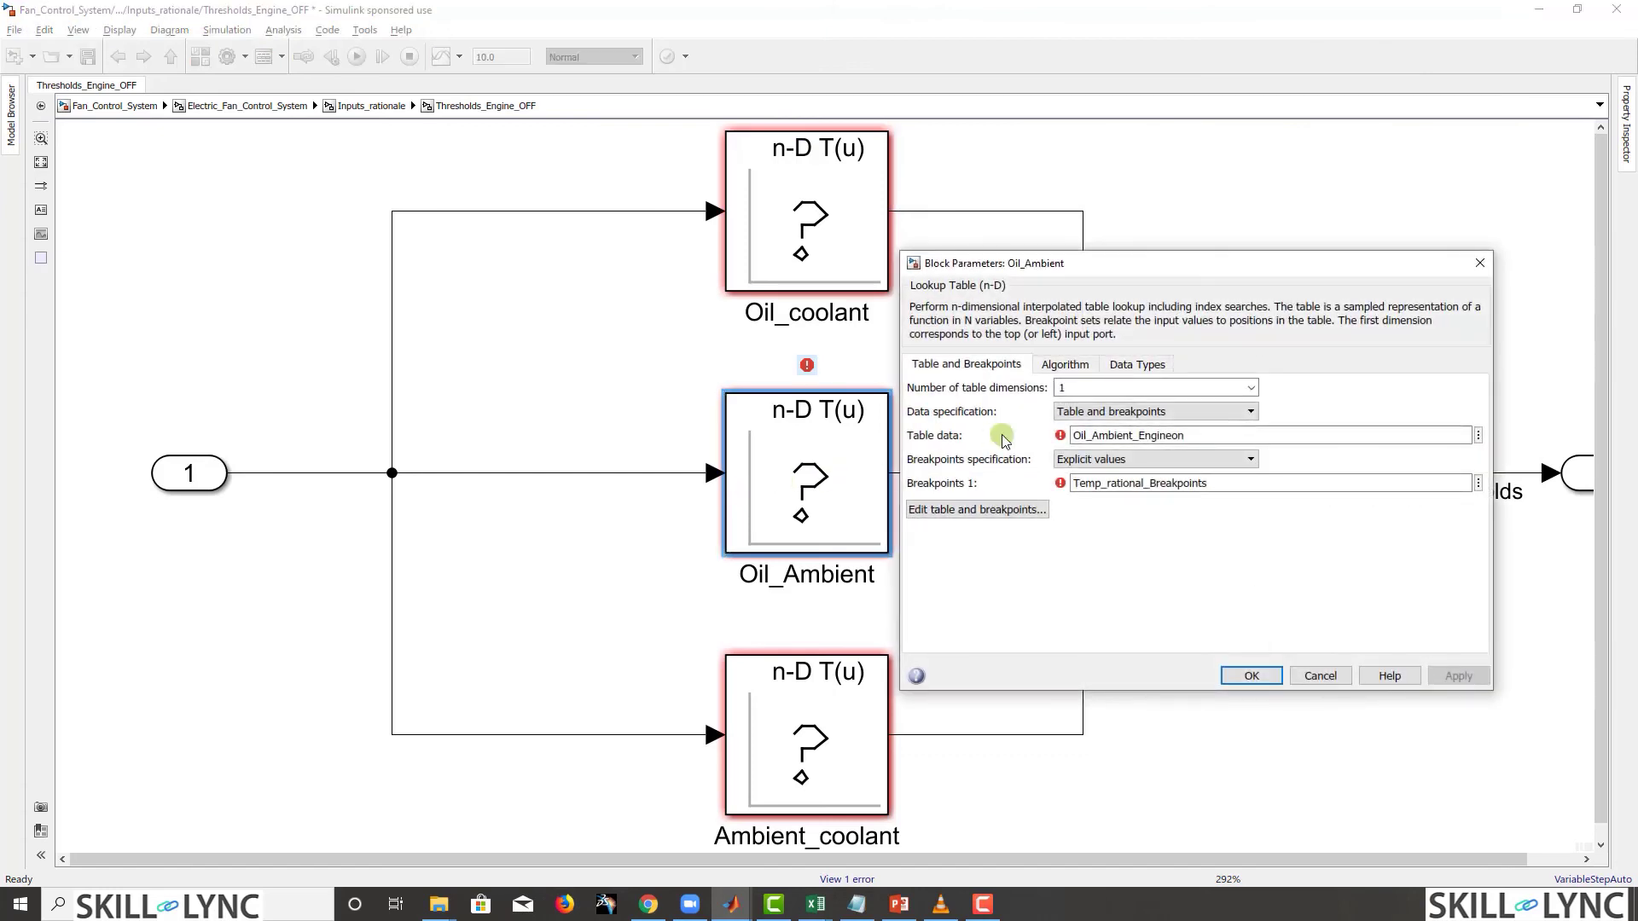
{"action": "left_click", "coordinate": [1190, 432]}
{"action": "left_click", "coordinate": [1193, 431]}
{"action": "key", "text": "BackSpace"}
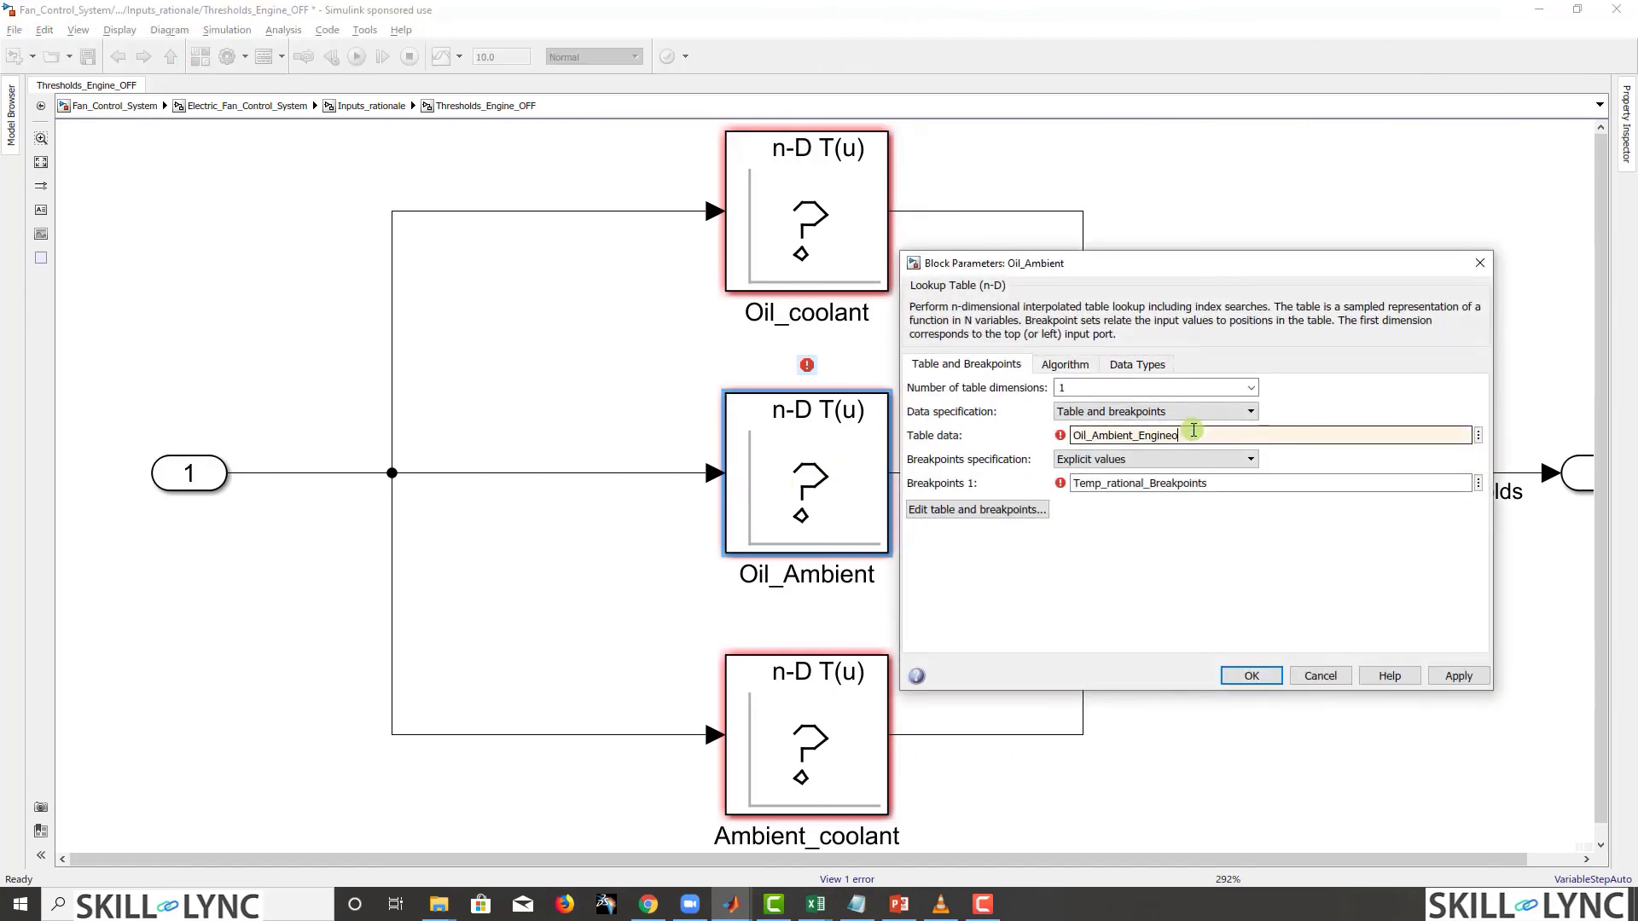
{"action": "left_click", "coordinate": [1251, 675]}
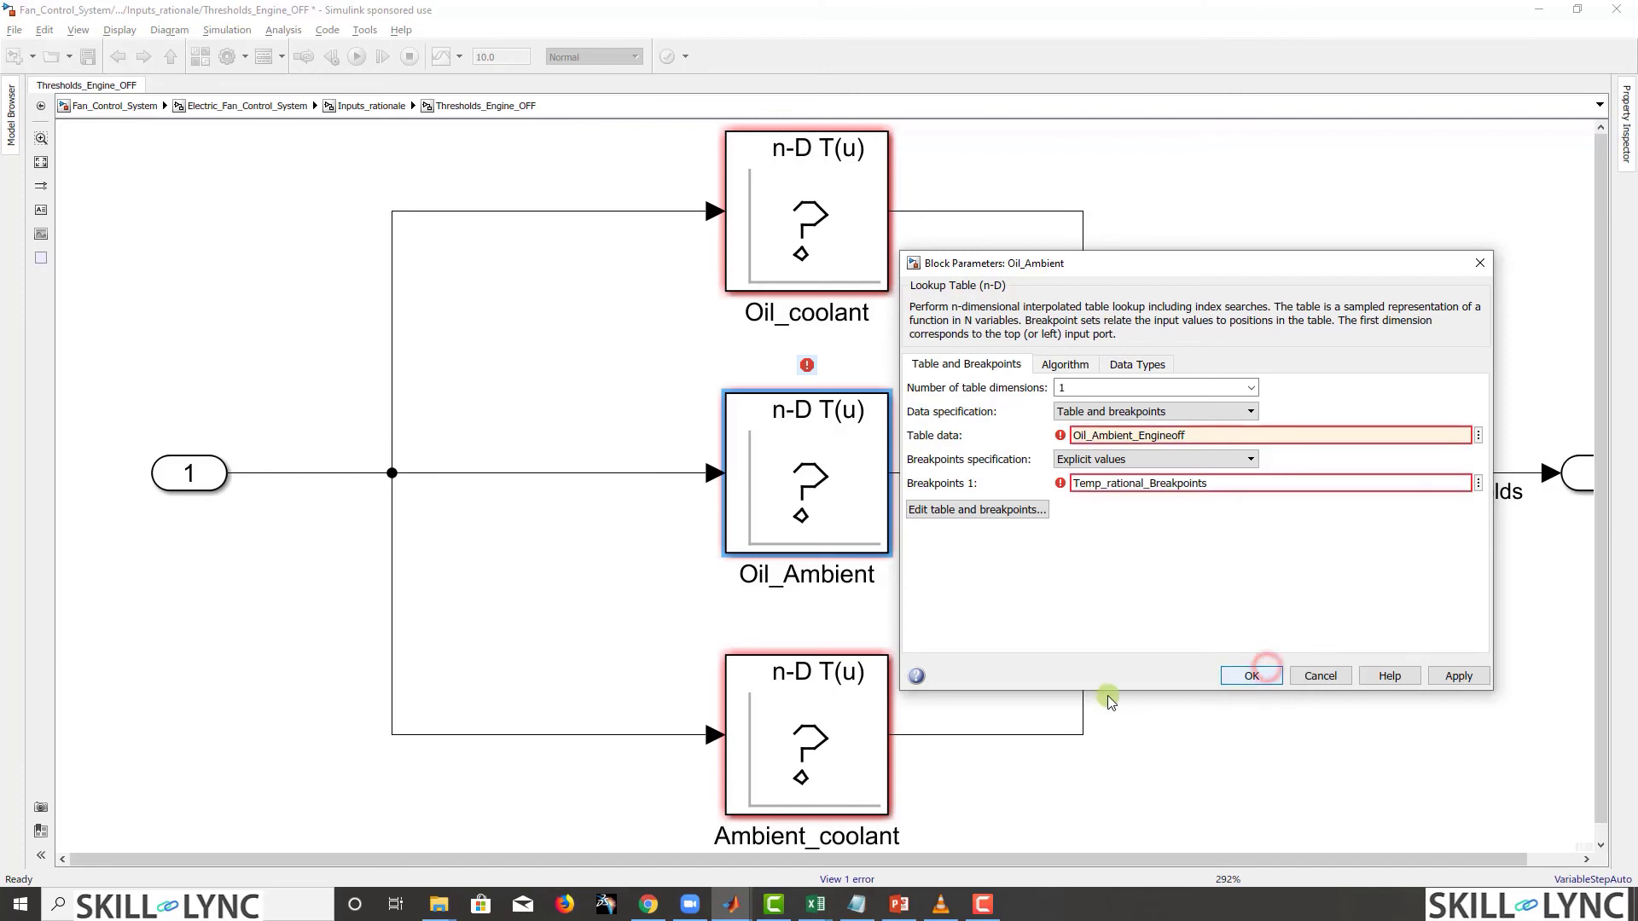
Step: Set the Ambient_coolant lookup table's table data to Ambient_Coolant_Engineoff
{"action": "left_click", "coordinate": [880, 719]}
{"action": "double_click", "coordinate": [881, 719]}
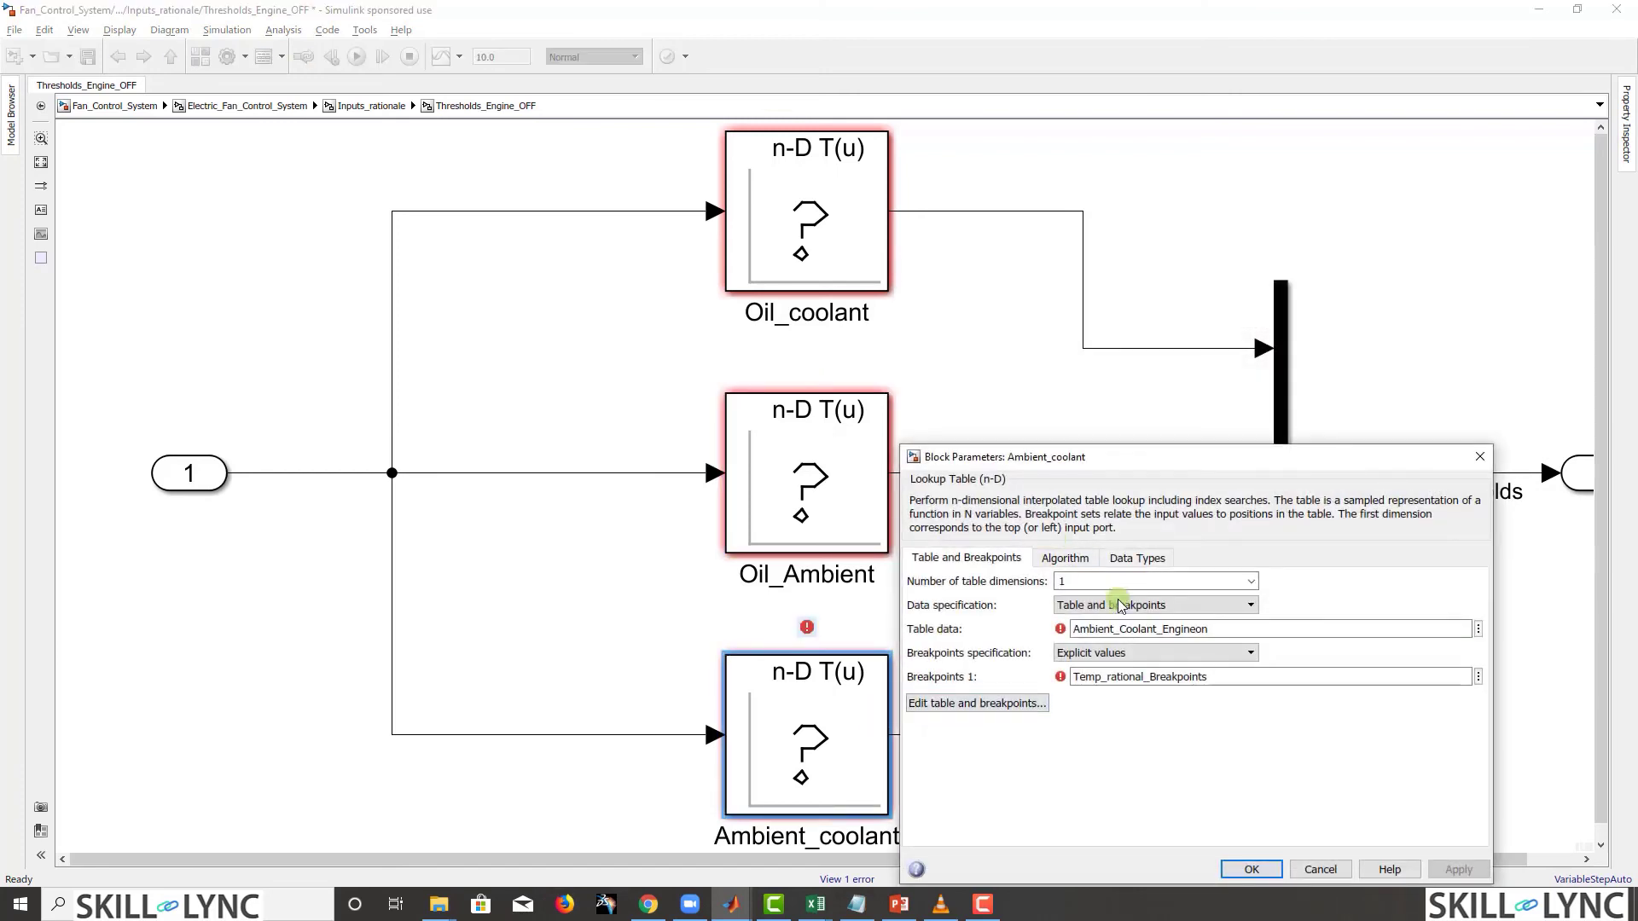
{"action": "double_click", "coordinate": [1229, 627]}
{"action": "left_click", "coordinate": [1229, 627]}
{"action": "key", "text": "BackSpace"}
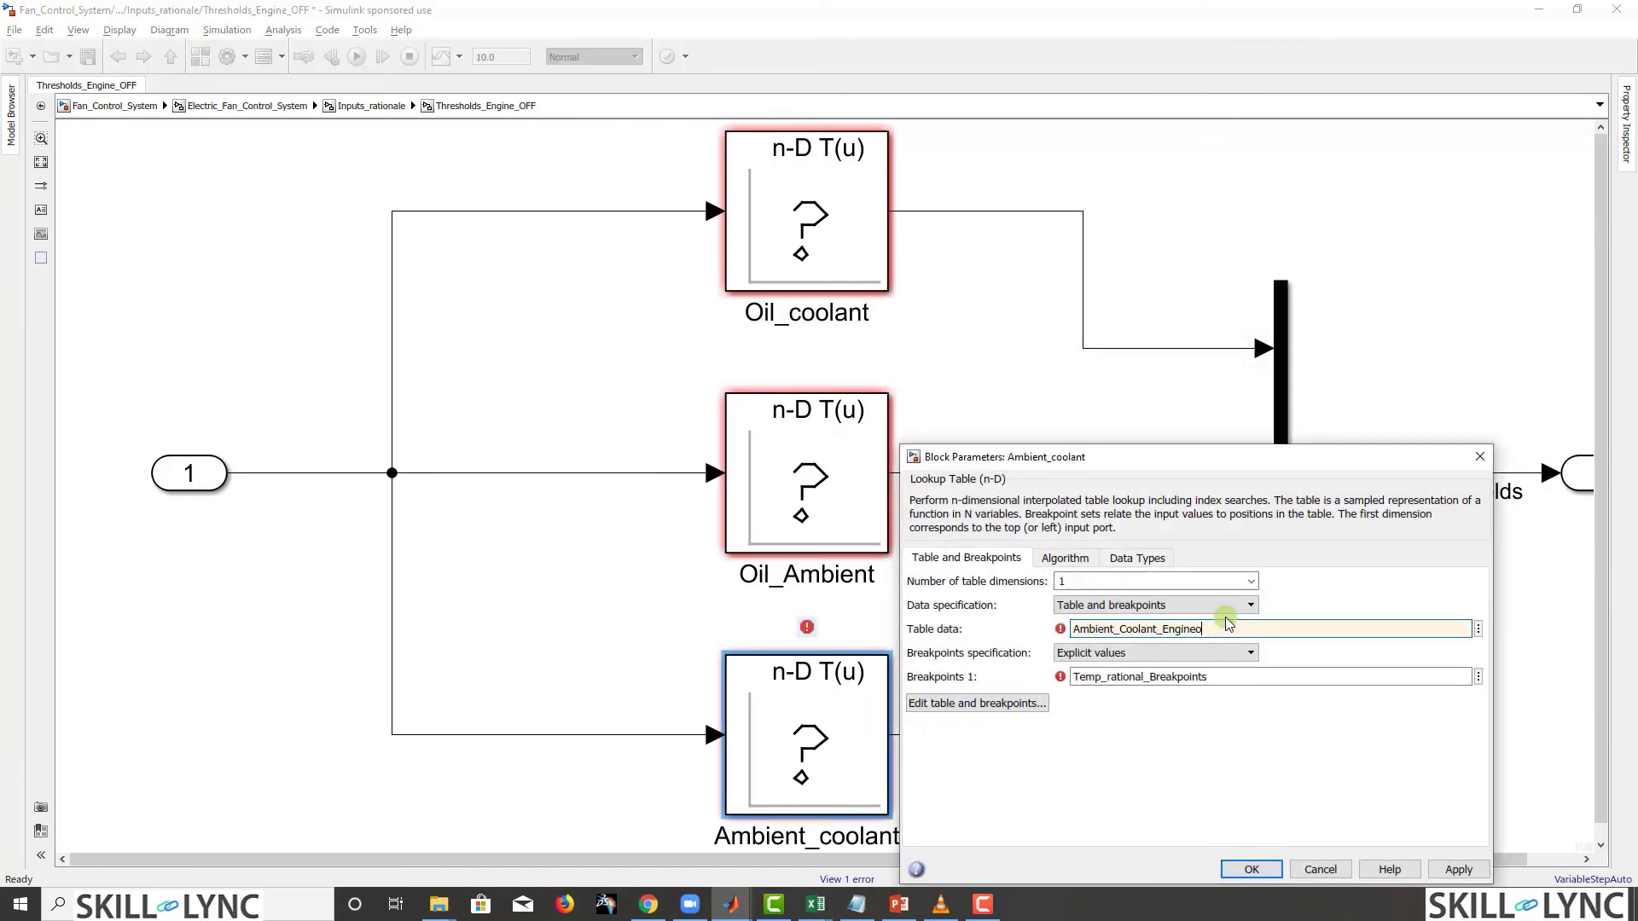
{"action": "left_click", "coordinate": [1248, 867]}
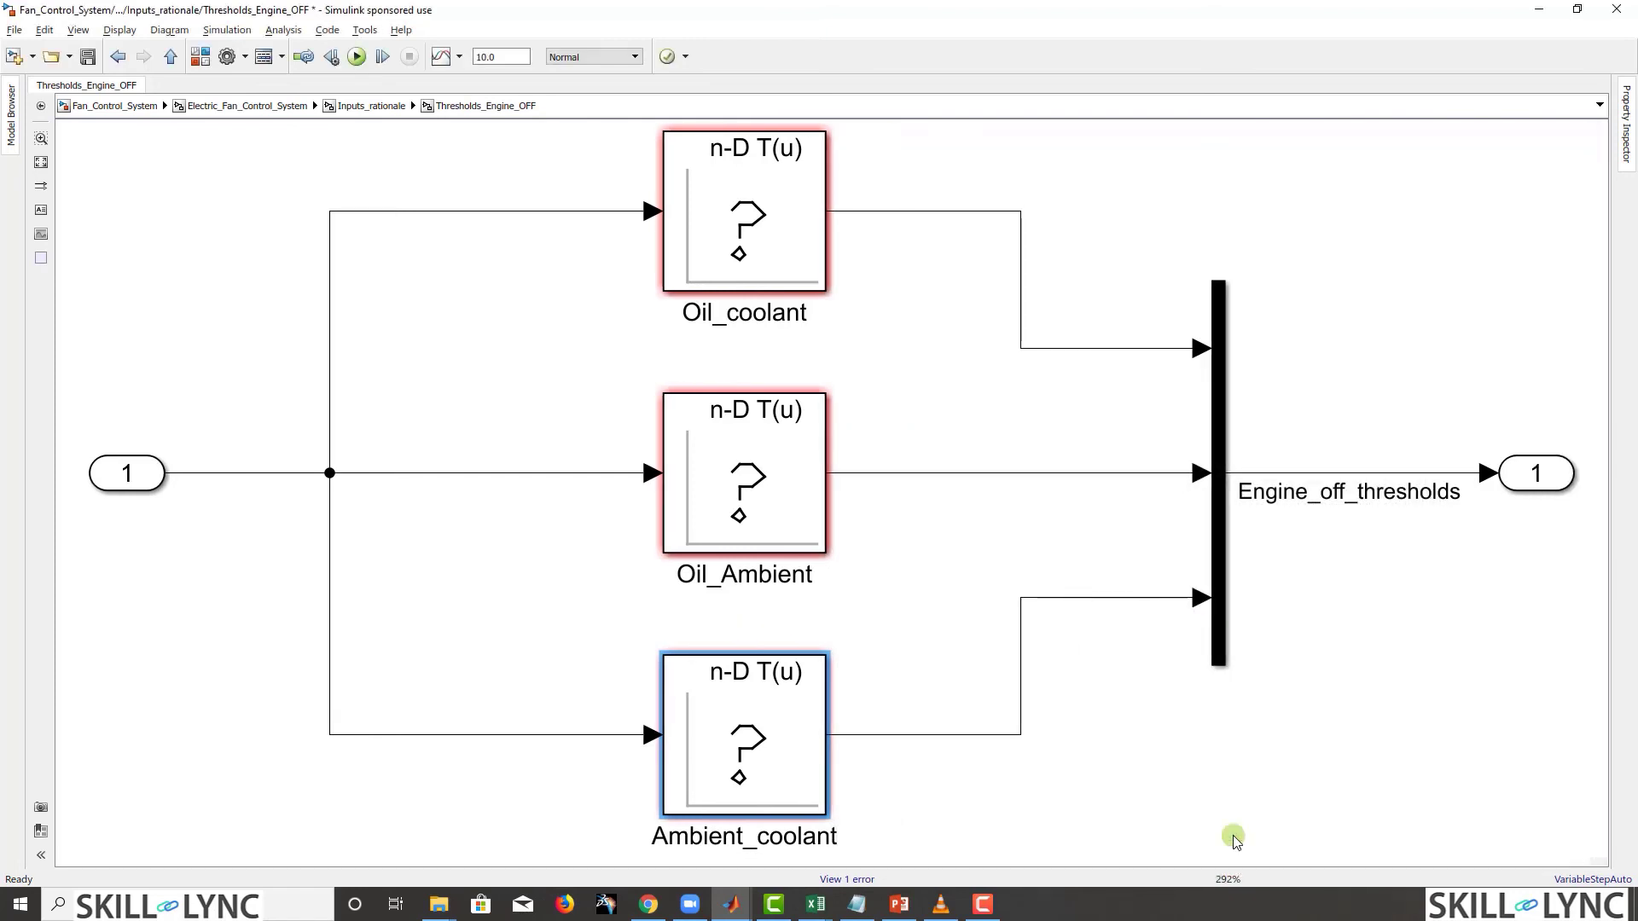
Step: Return to the Inputs_rationale level and move the whole threshold switching group above the Engine_coolant_Temp input
{"action": "left_click", "coordinate": [173, 57]}
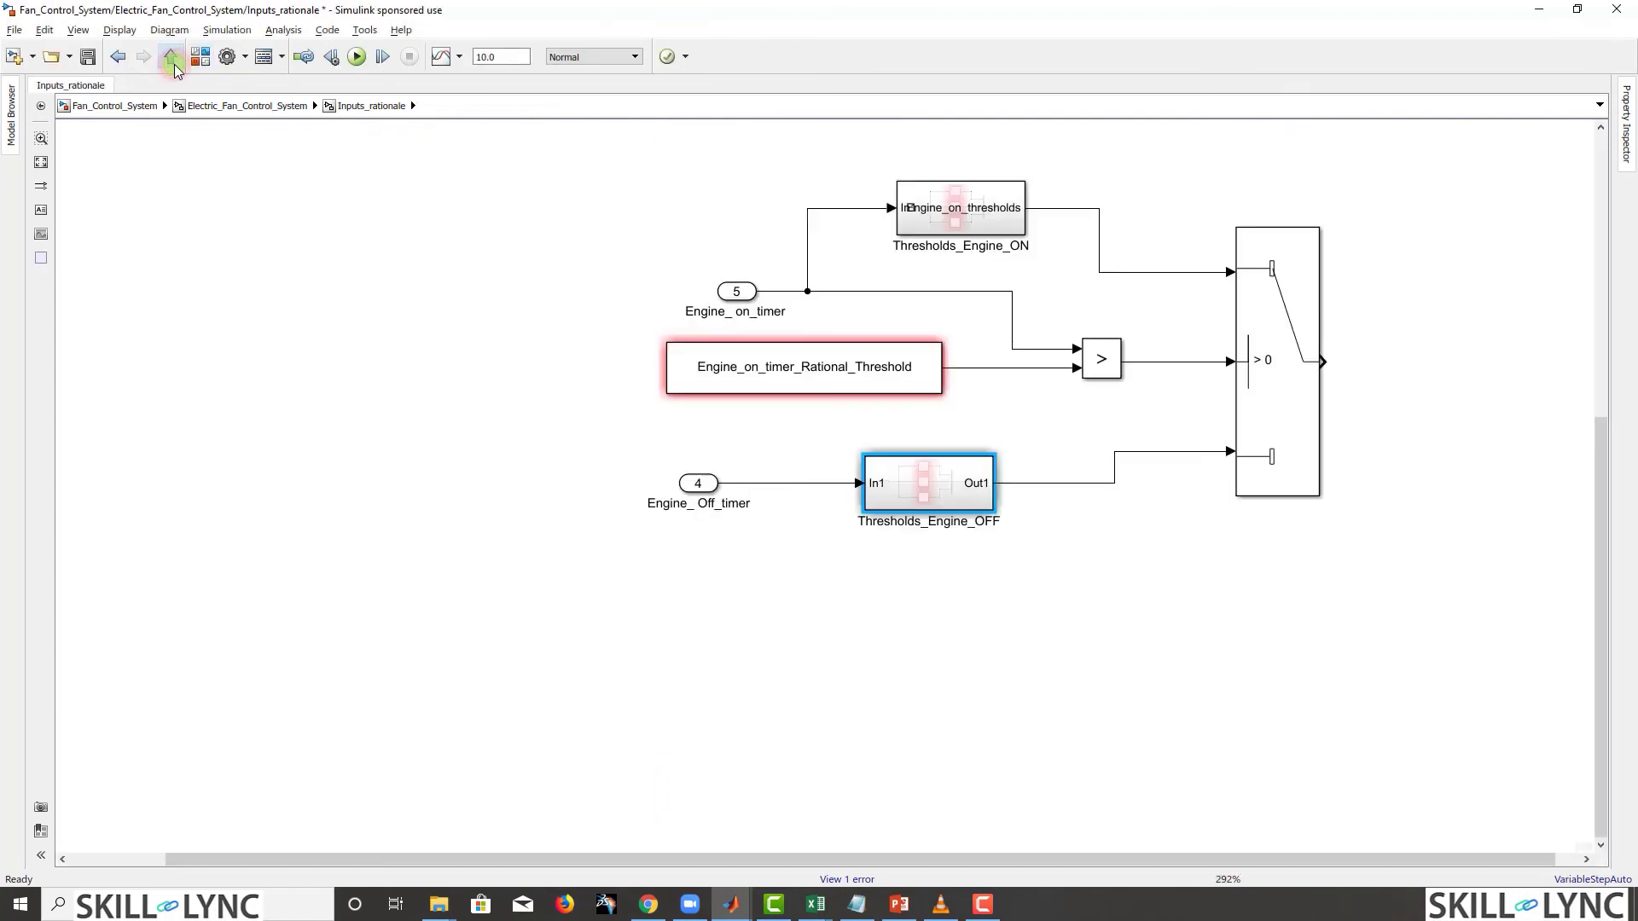
{"action": "scroll", "coordinate": [930, 428], "scroll_direction": "down", "scroll_amount": 2}
{"action": "left_click_drag", "start_coordinate": [742, 534], "coordinate": [1367, 866]}
{"action": "left_click_drag", "start_coordinate": [1226, 649], "coordinate": [669, 658]}
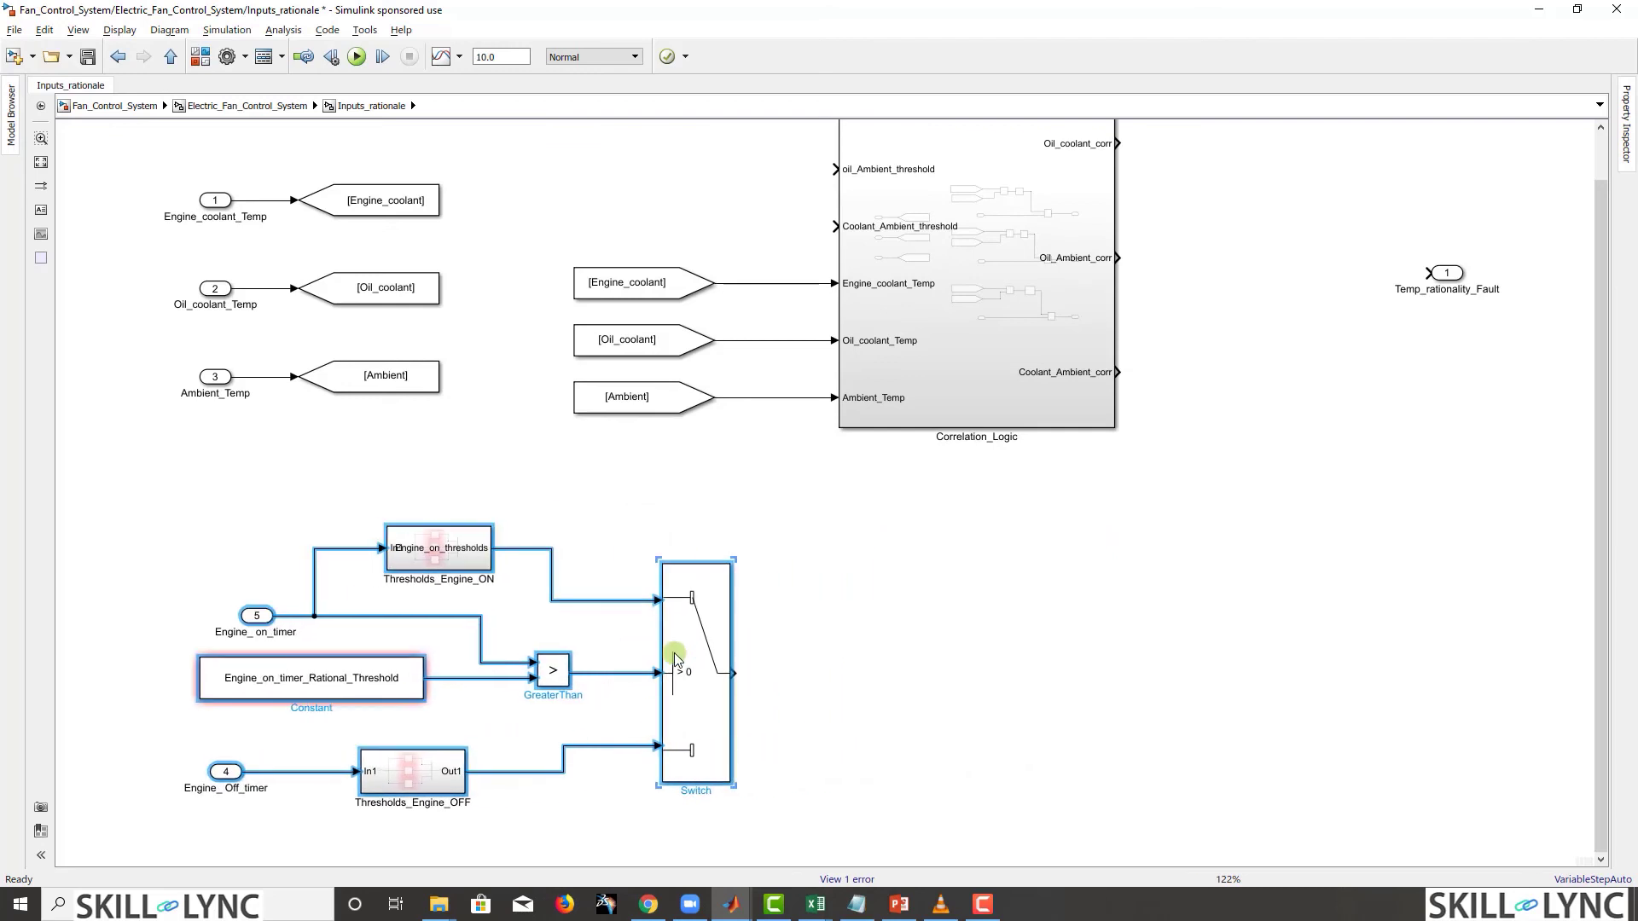
{"action": "scroll", "coordinate": [831, 607], "scroll_direction": "down", "scroll_amount": 1}
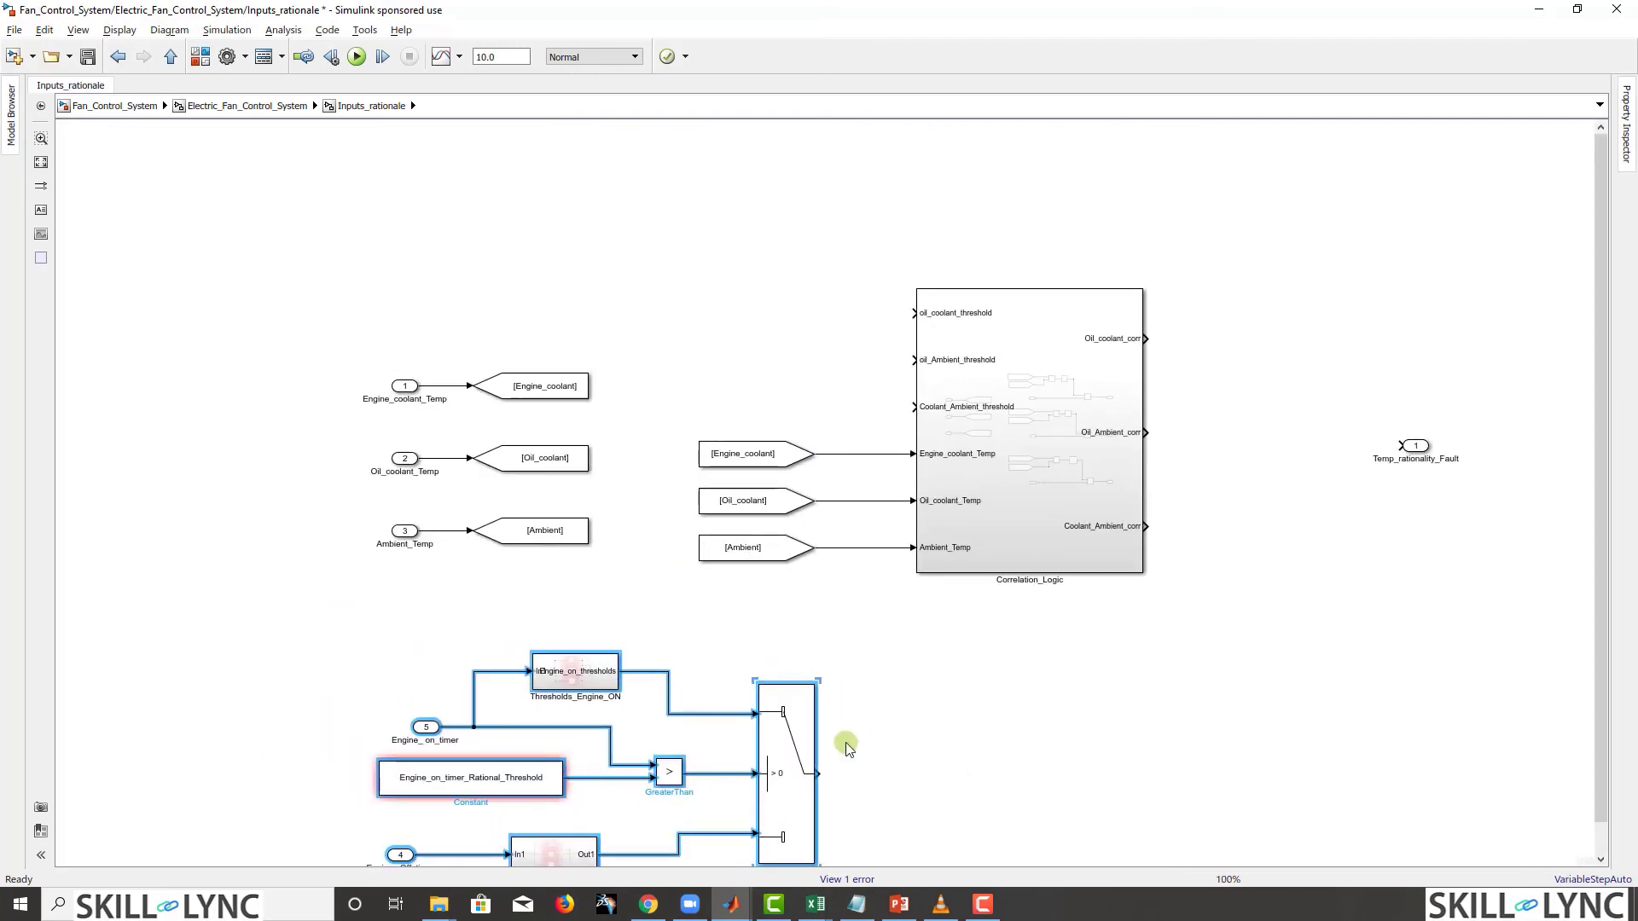
{"action": "left_click_drag", "start_coordinate": [783, 779], "coordinate": [682, 263]}
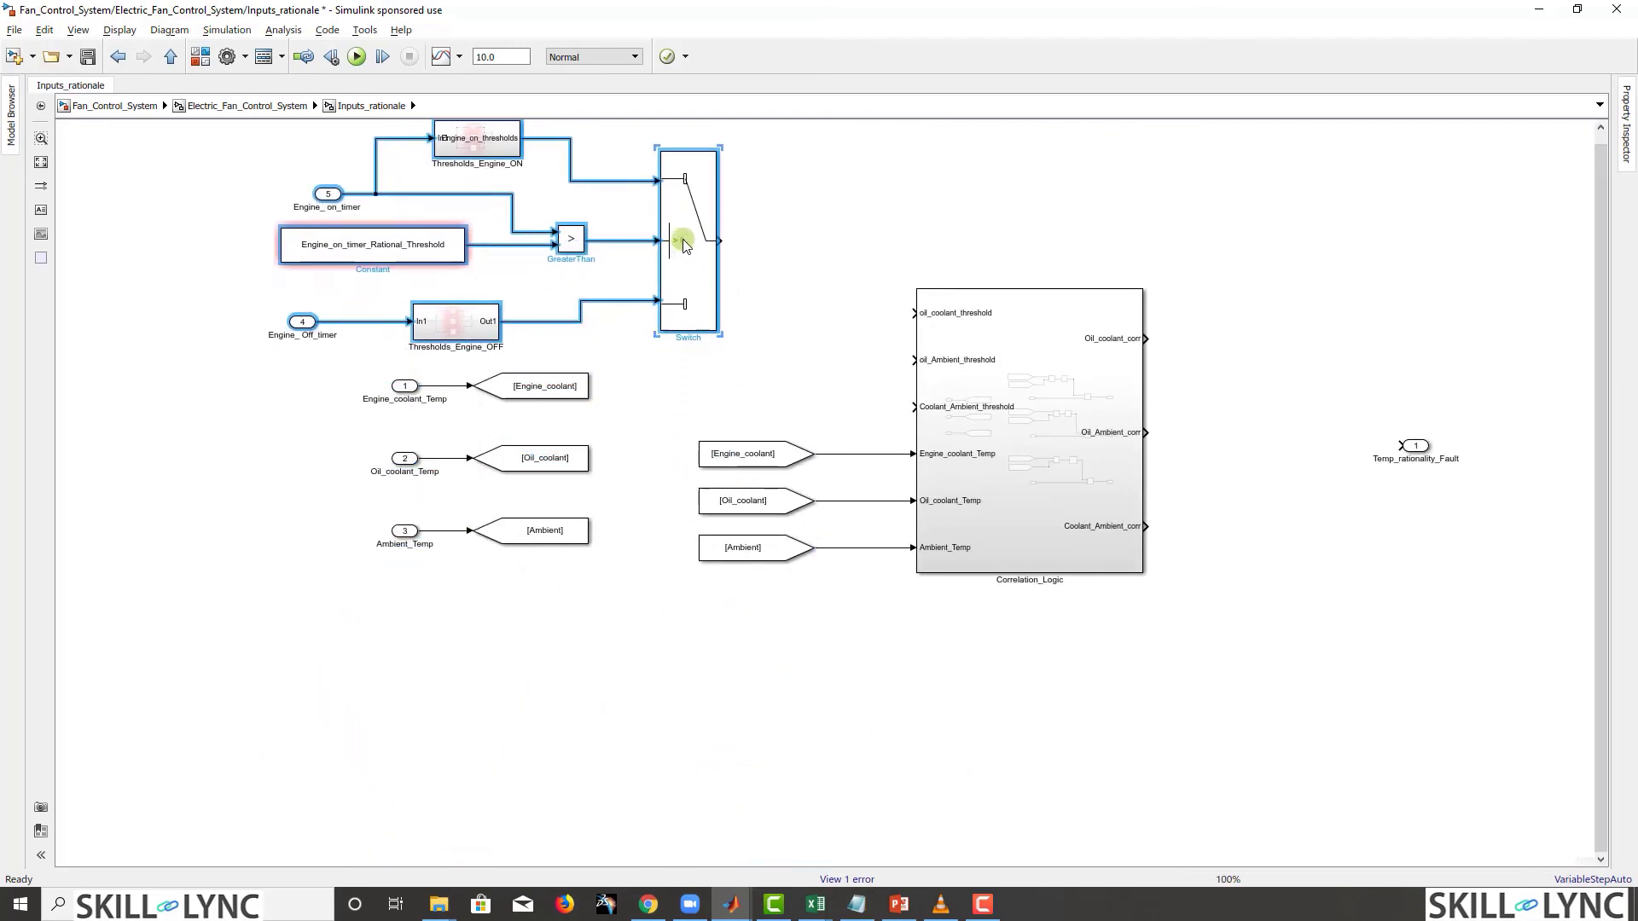
Step: Narrow the Switch block and undo the last shift of the threshold switching group
{"action": "left_click", "coordinate": [780, 290]}
{"action": "scroll", "coordinate": [779, 290], "scroll_direction": "up", "scroll_amount": 1}
{"action": "left_click", "coordinate": [632, 392]}
{"action": "left_click_drag", "start_coordinate": [647, 461], "coordinate": [612, 428]}
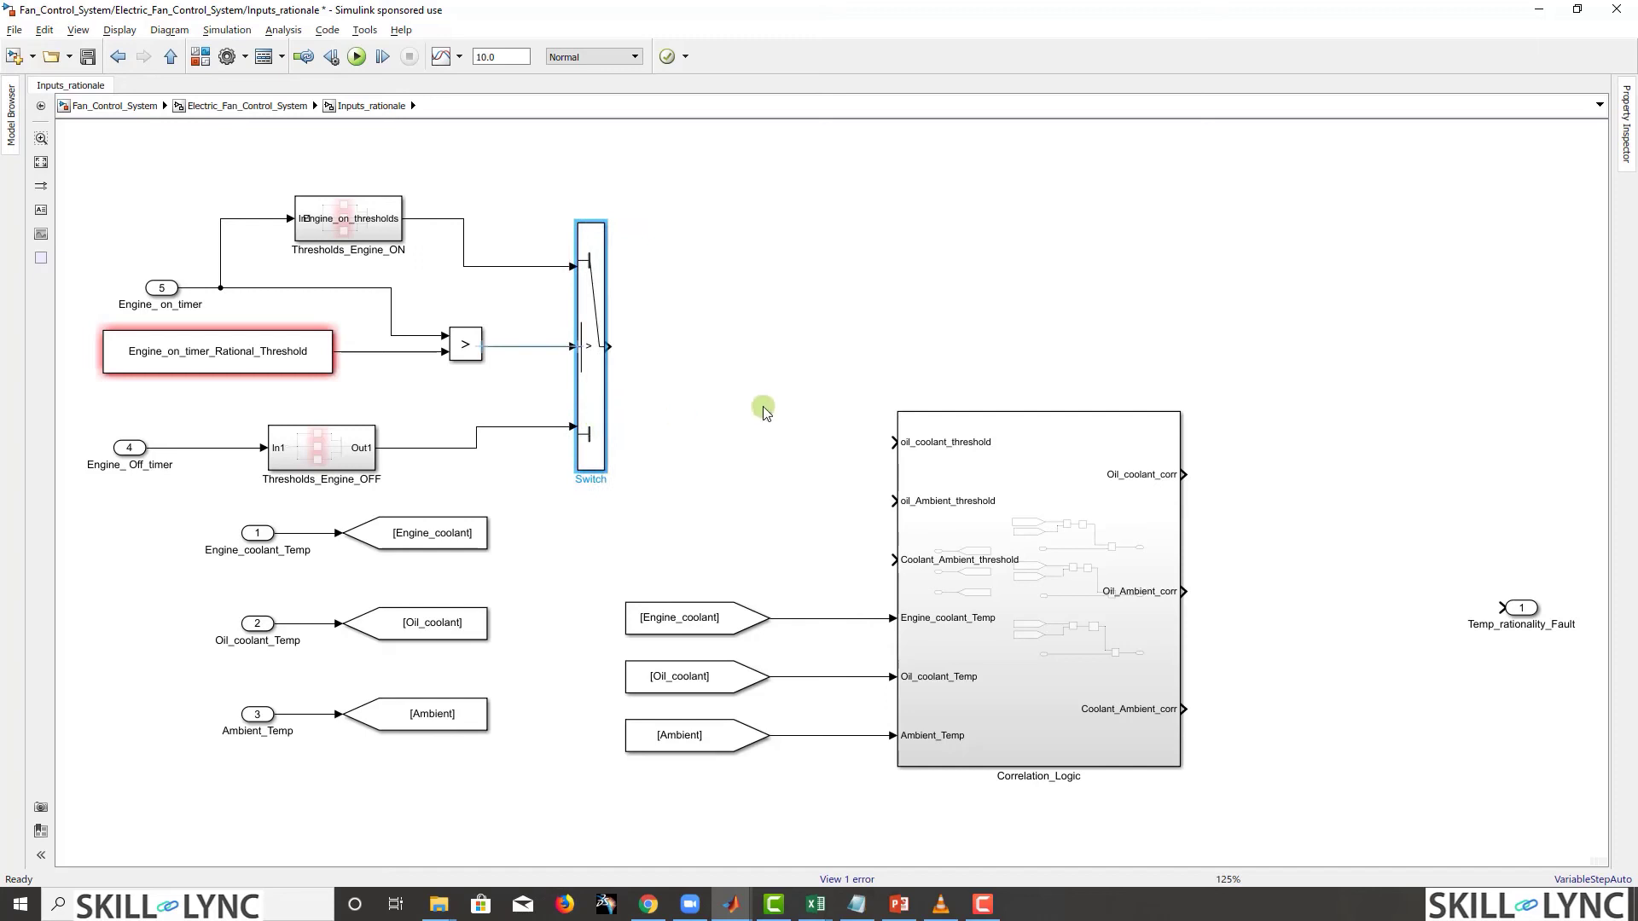
{"action": "key", "text": "ctrl+z"}
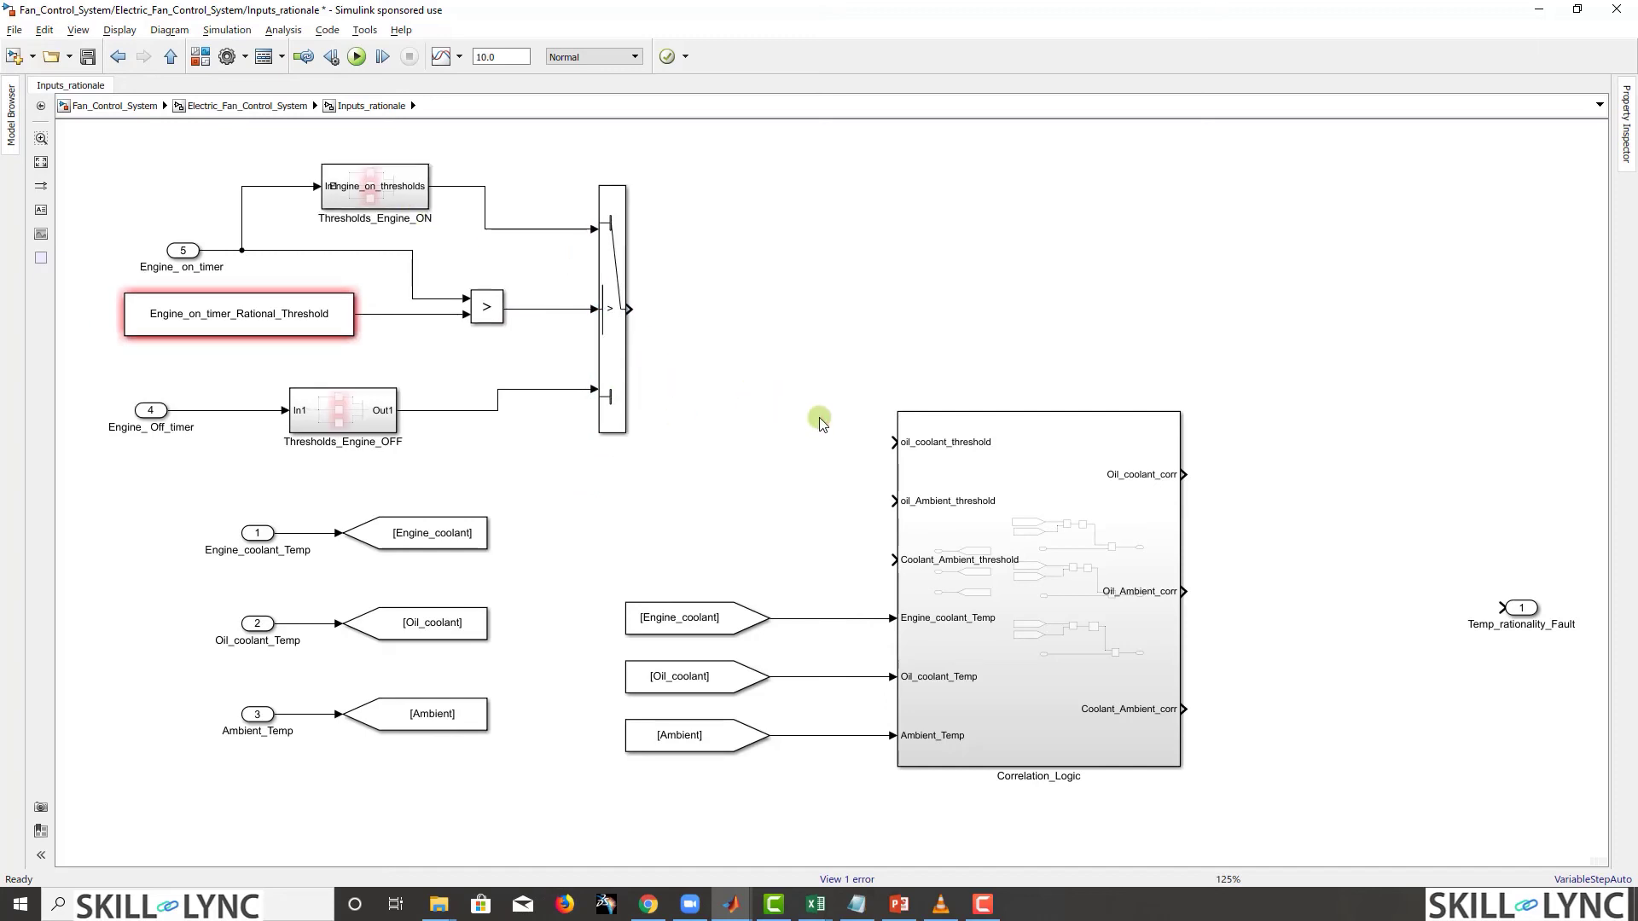
Step: Add a Demux block beside the Switch block's output
{"action": "double_click", "coordinate": [714, 376]}
{"action": "type", "text": "d"}
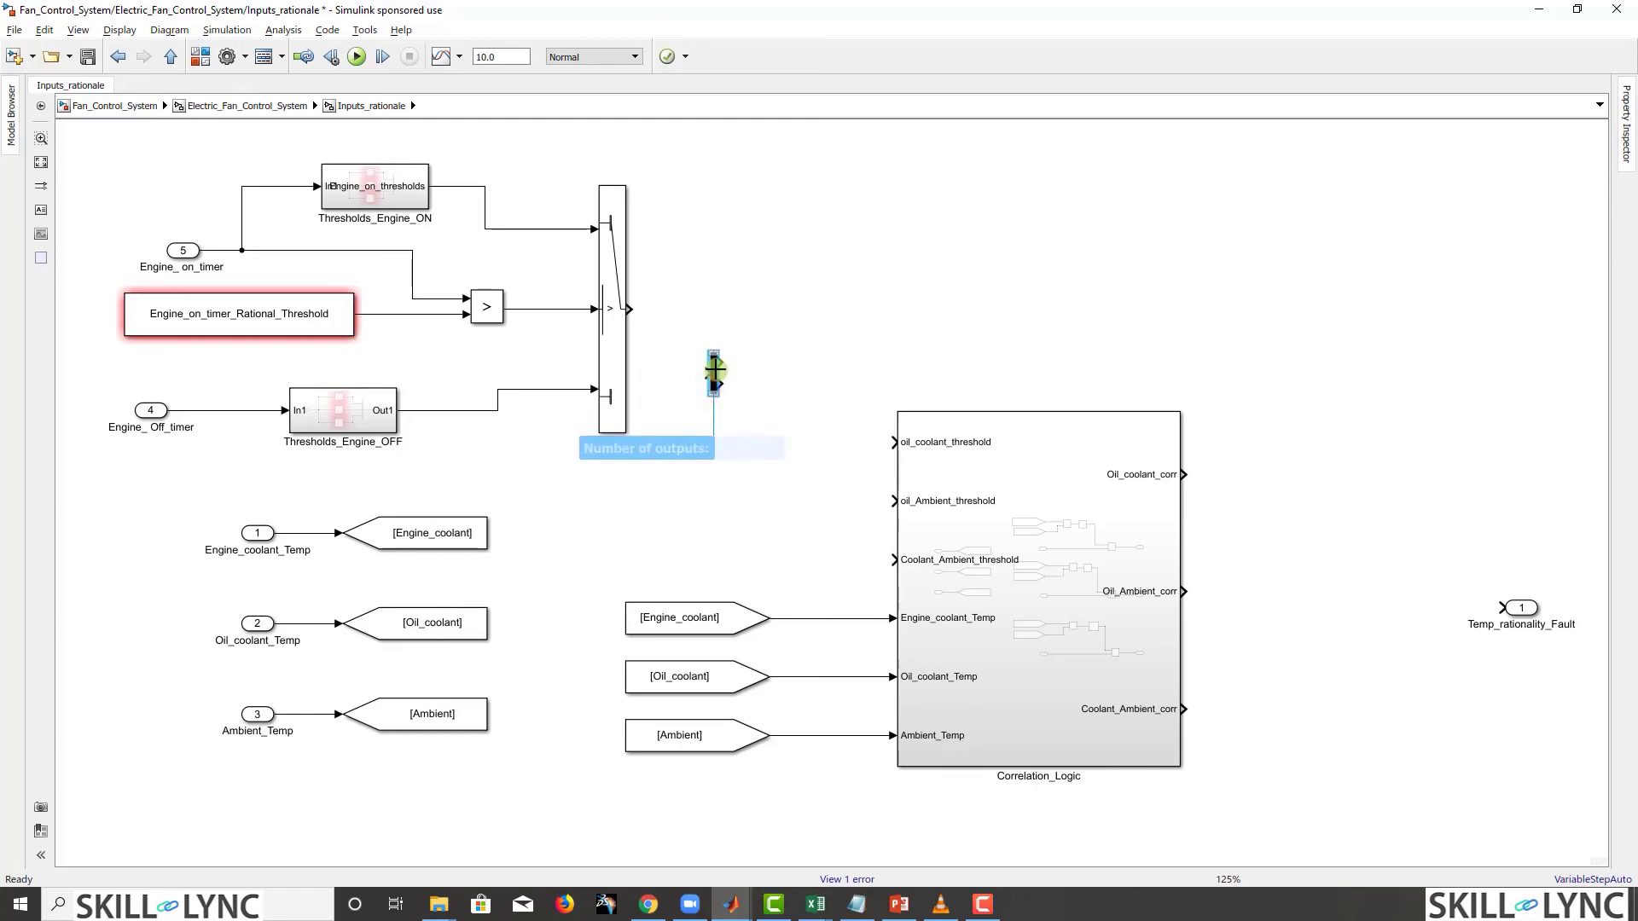
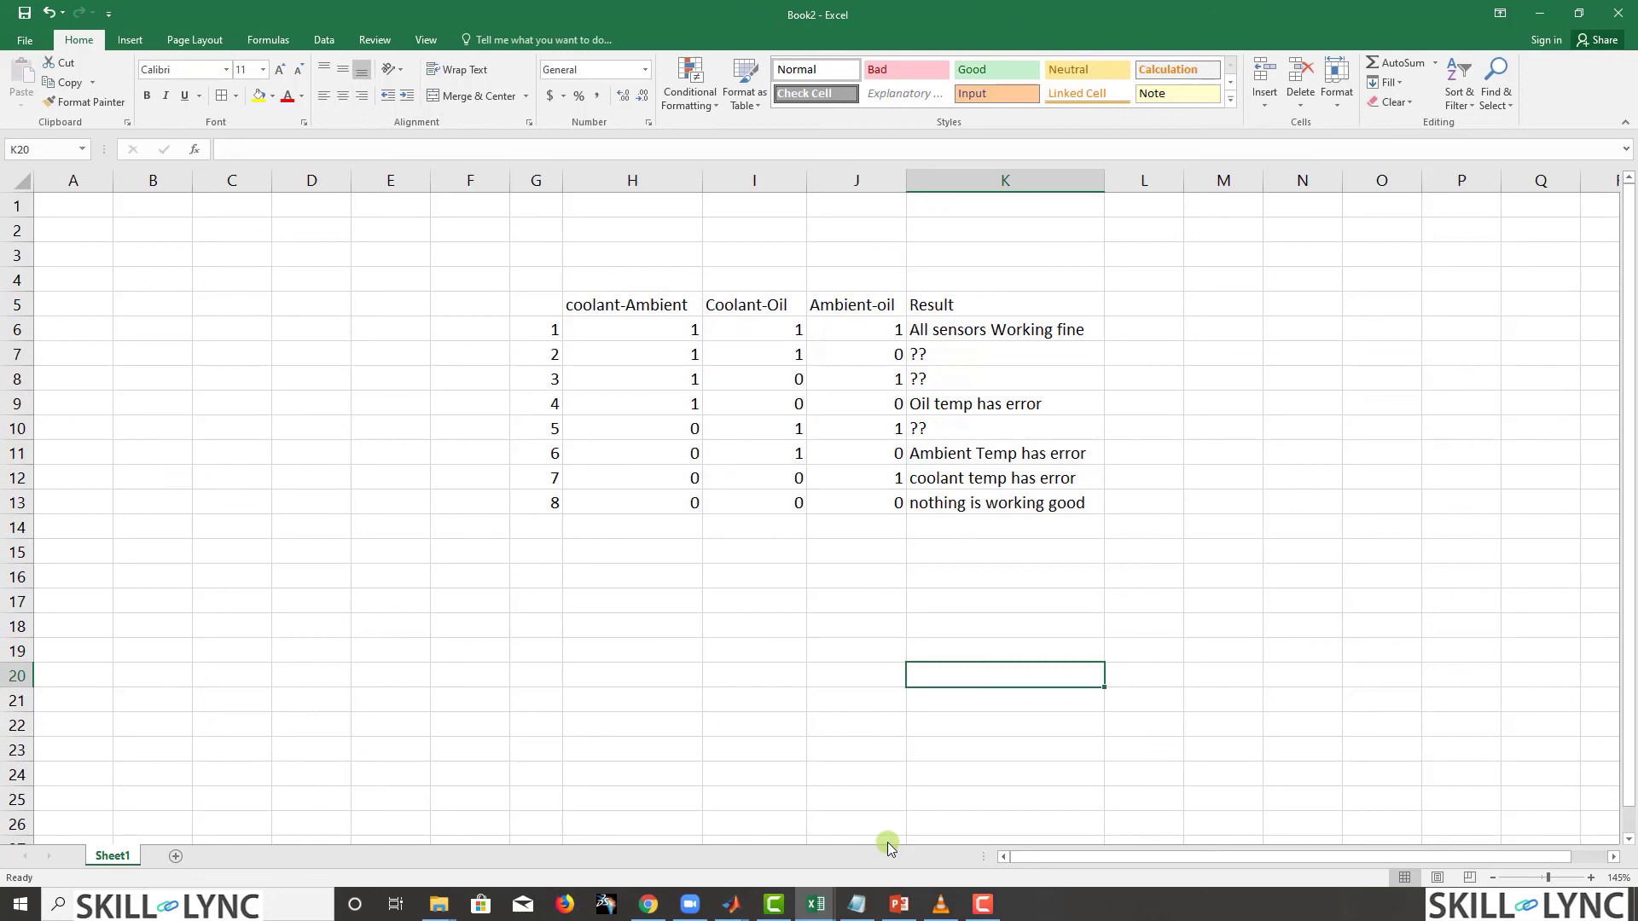
Step: Switch to the Book1 workbook in Excel and reword requirement 3 to begin "The fan MUST be set to 100% setpoint"
{"action": "mouse_move", "coordinate": [814, 903]}
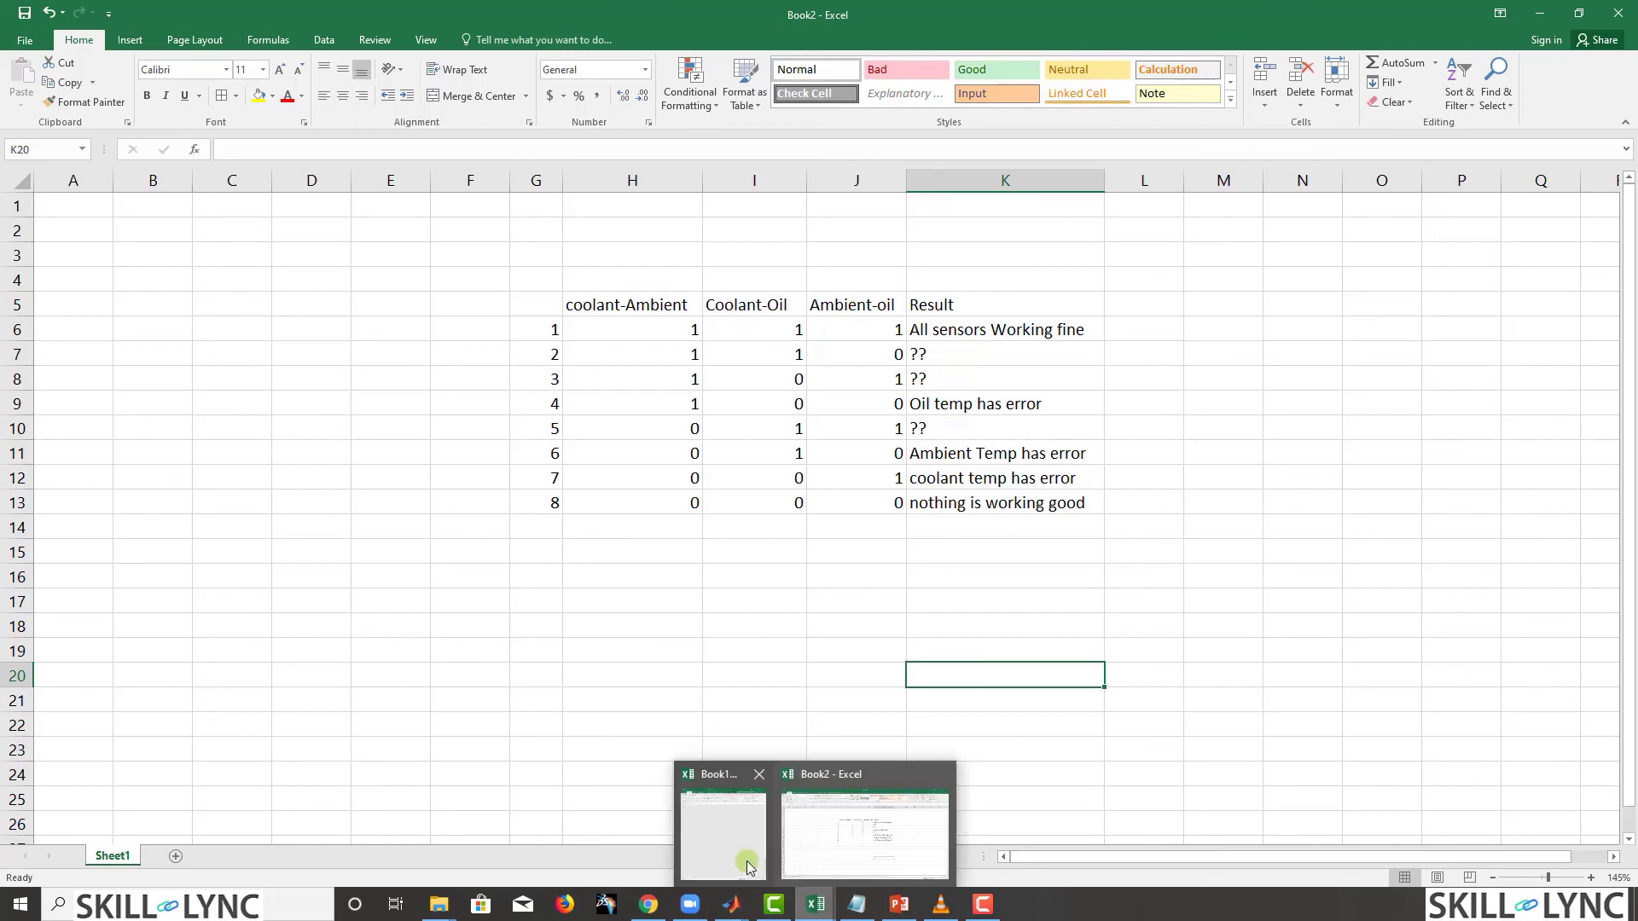
{"action": "left_click", "coordinate": [745, 858]}
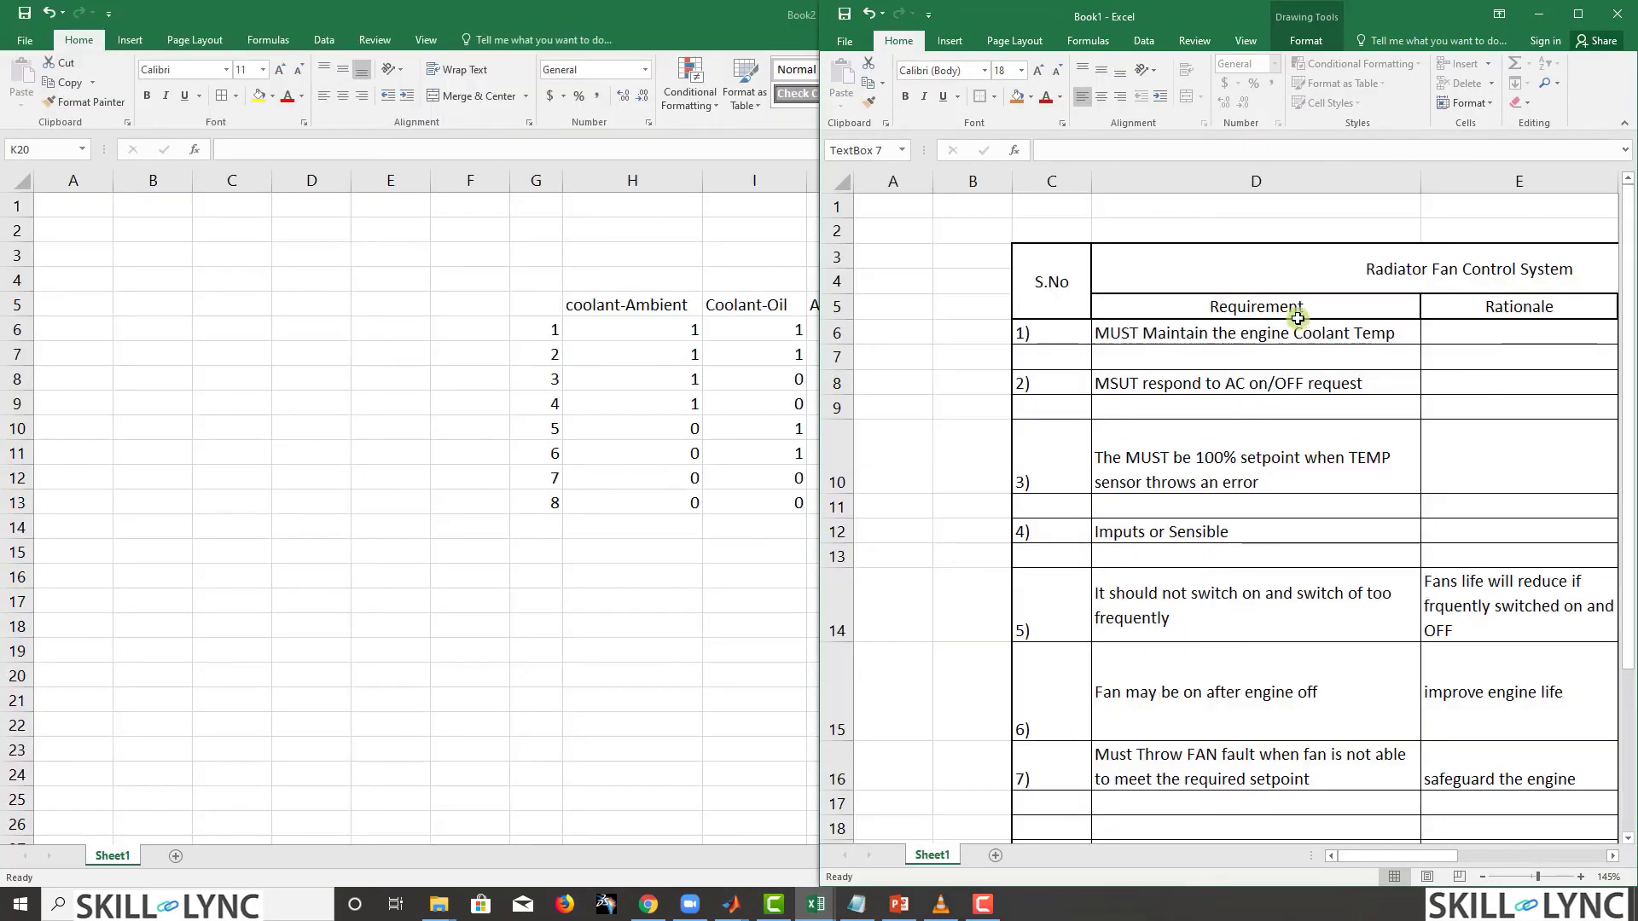
{"action": "double_click", "coordinate": [1123, 457]}
{"action": "type", "text": "fan"}
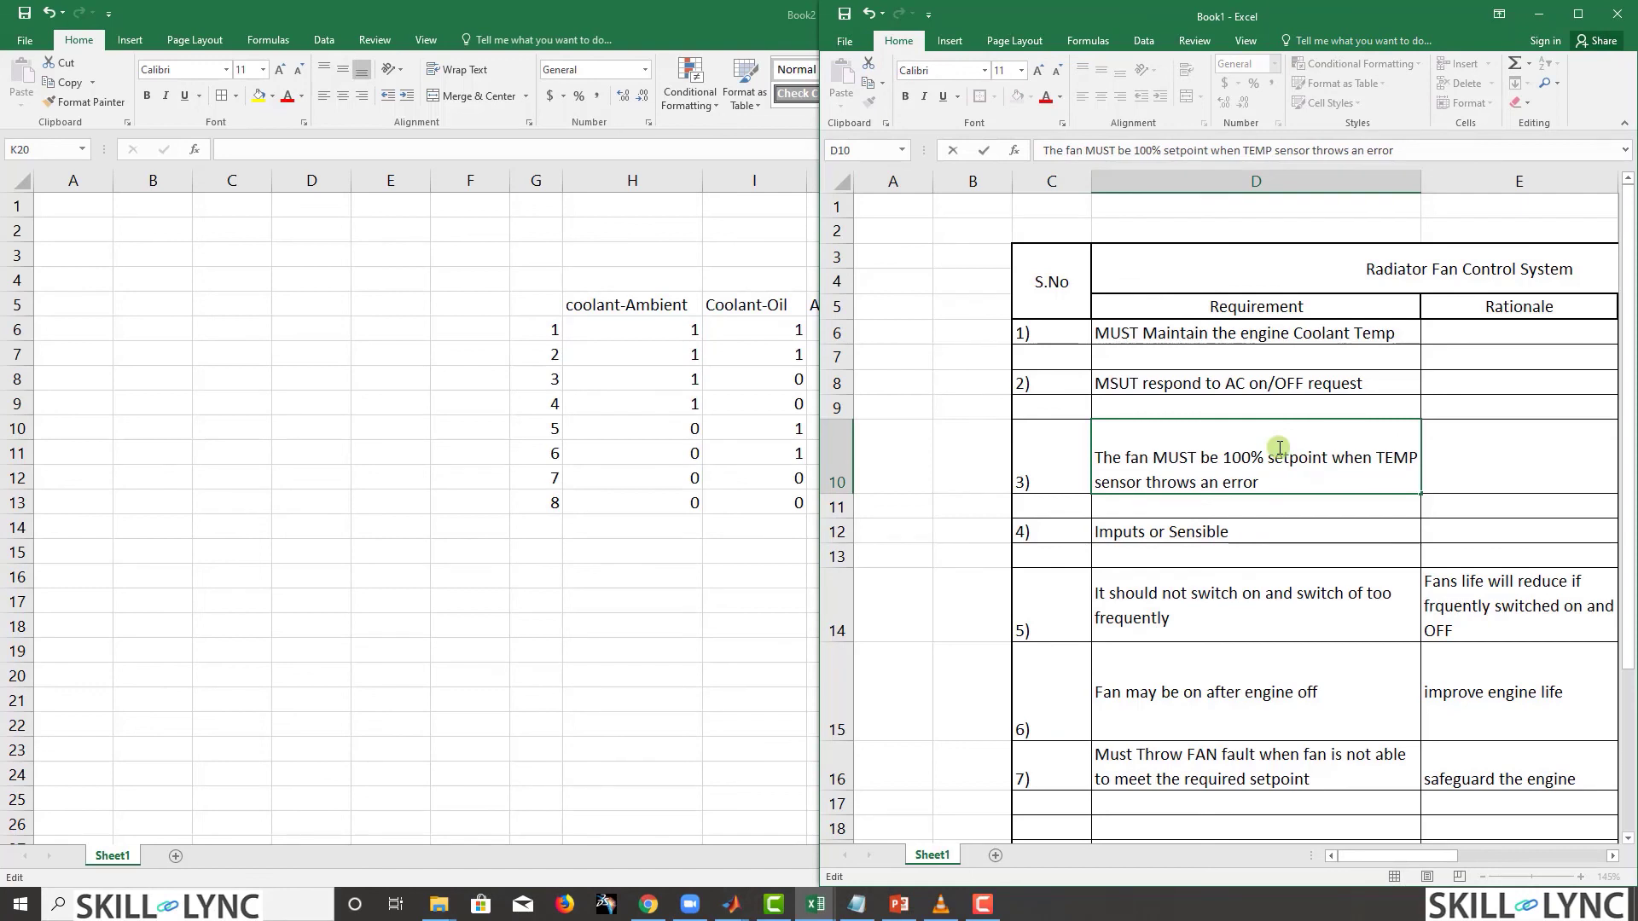
{"action": "left_click", "coordinate": [1222, 453]}
{"action": "type", "text": "set to"}
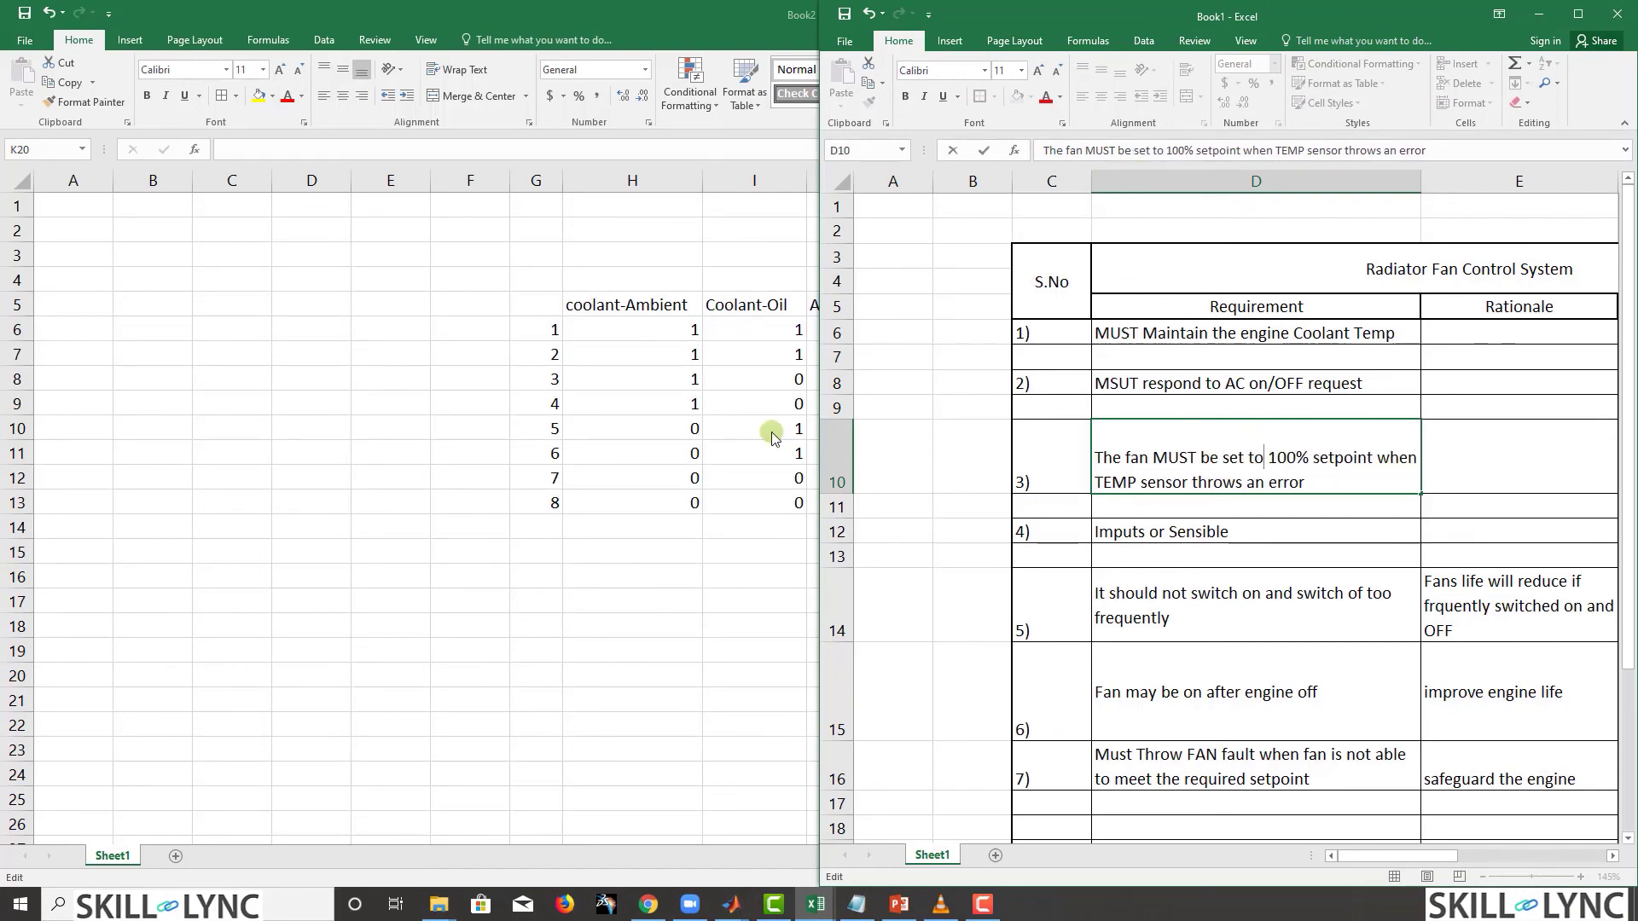
Step: Return to the Book2 workbook and select the ?? results of cases 2 and 3 for review
{"action": "key", "text": "alt+Tab"}
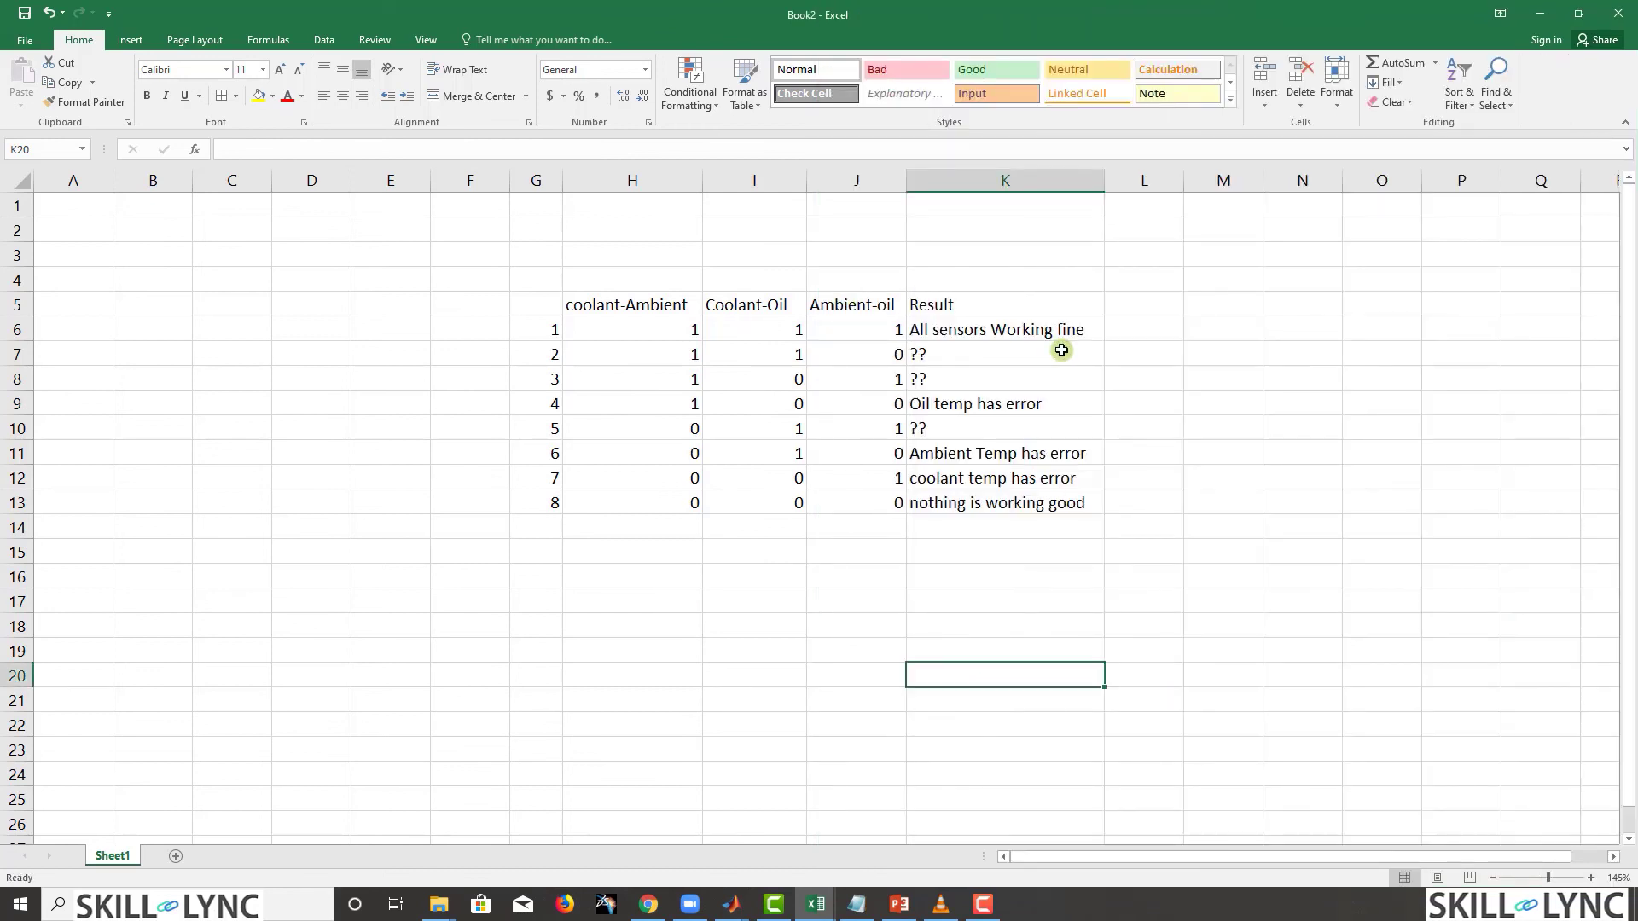
{"action": "mouse_move", "coordinate": [921, 355]}
{"action": "left_mouse_down"}
{"action": "mouse_move", "coordinate": [944, 358]}
{"action": "mouse_move", "coordinate": [940, 375]}
{"action": "left_mouse_up"}
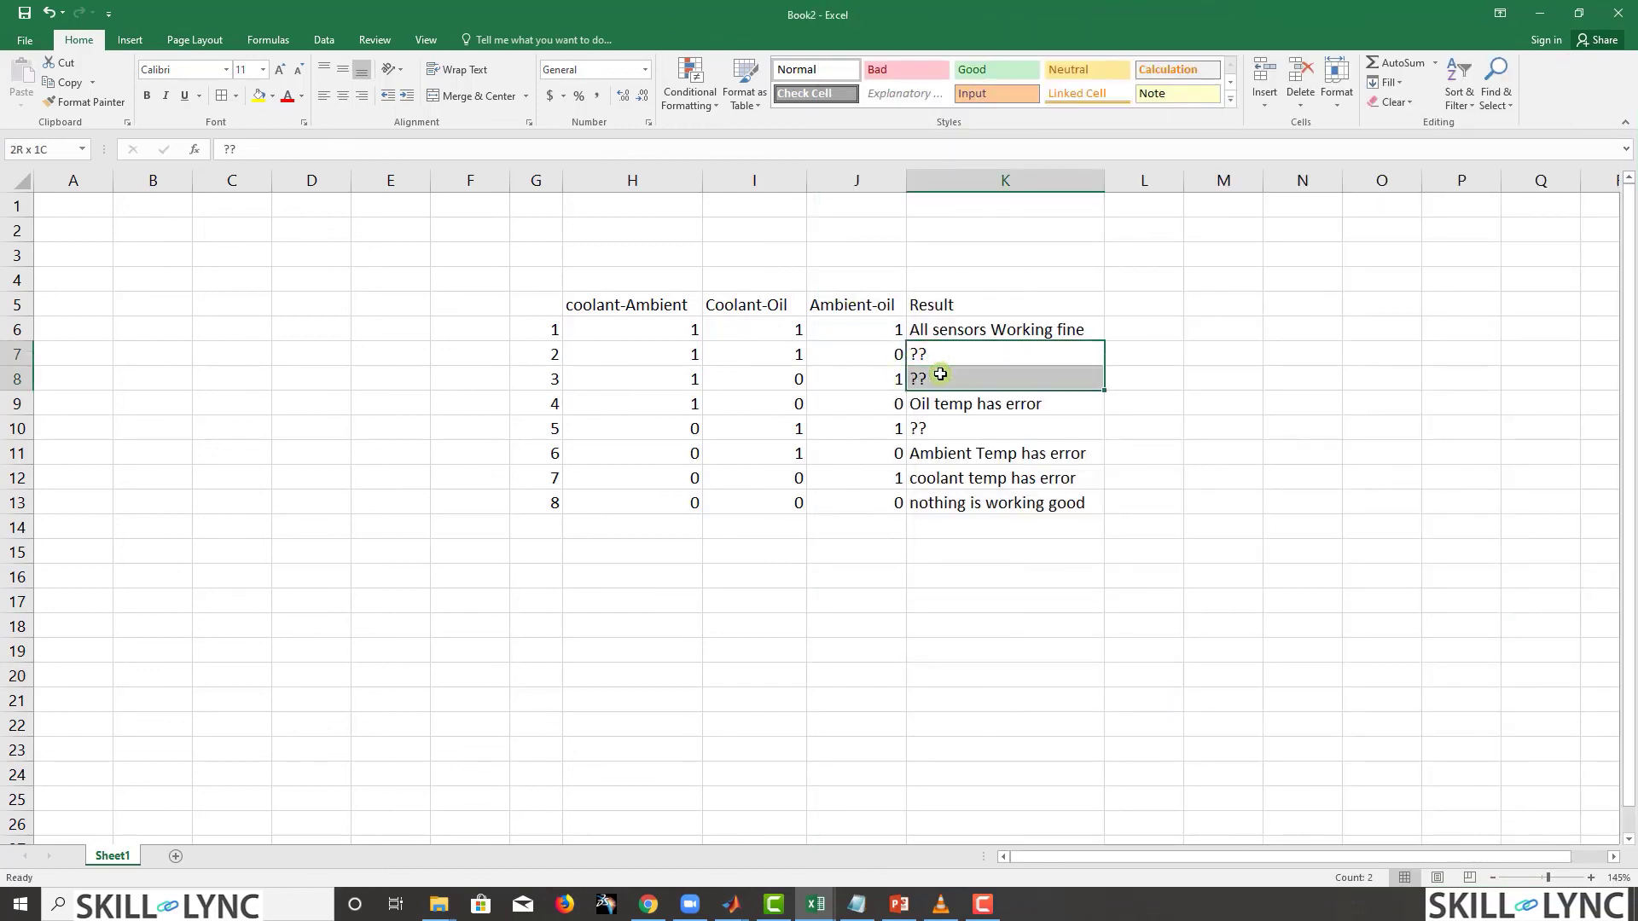
Step: Review the sensor fault results and the correlation values of truth table cases 1, 4 and 6
{"action": "left_click", "coordinate": [969, 409]}
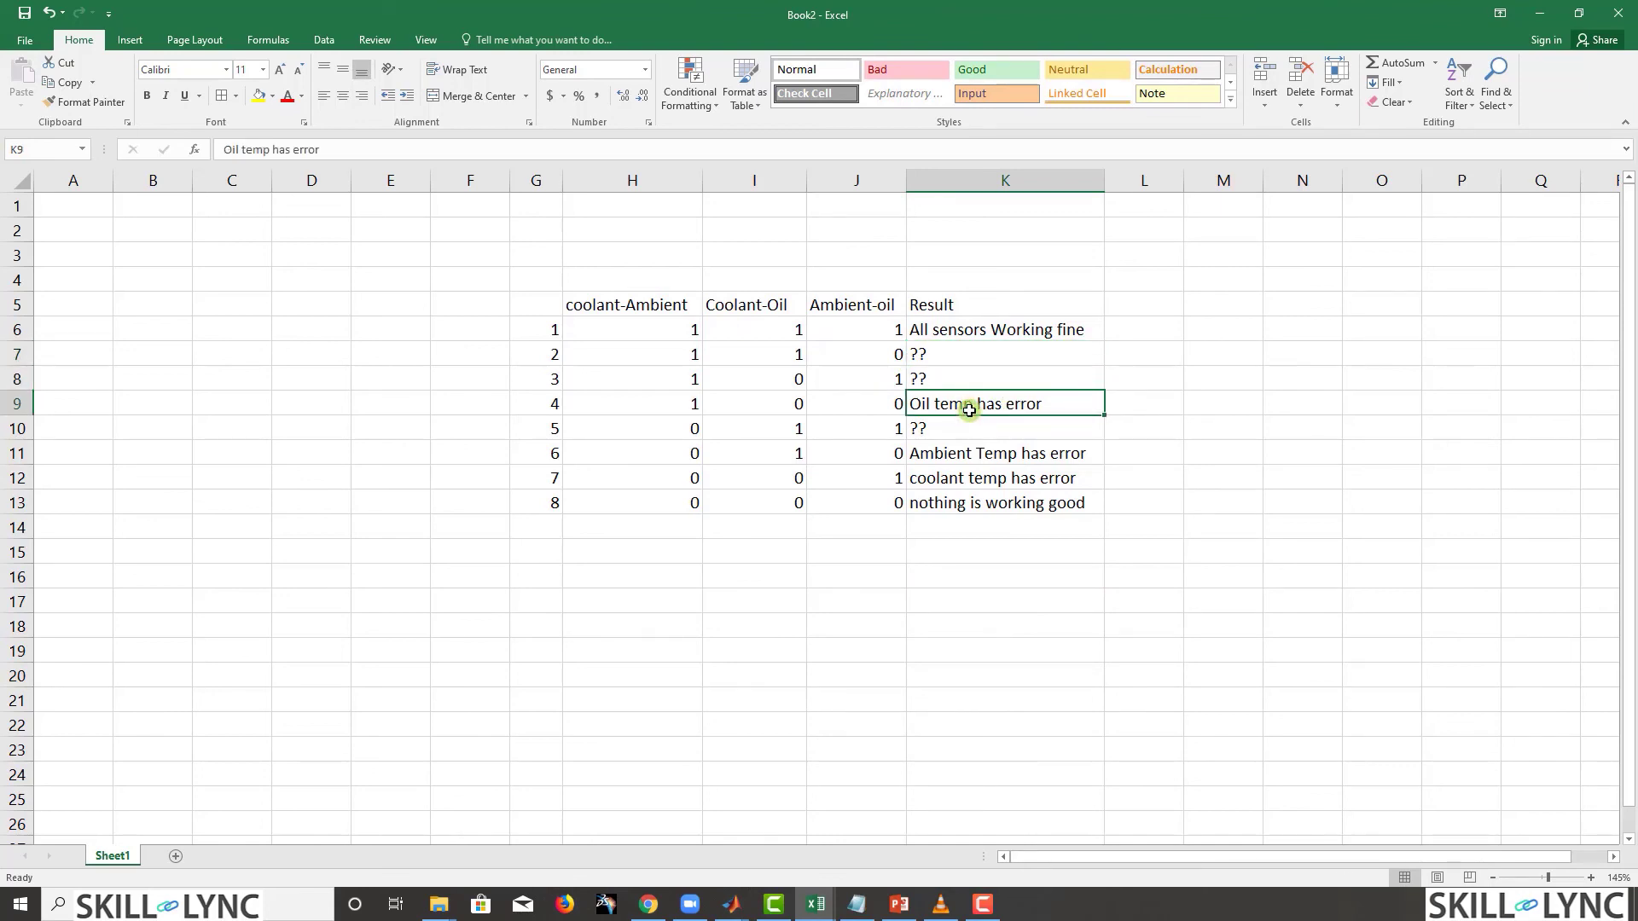
{"action": "left_click", "coordinate": [924, 449]}
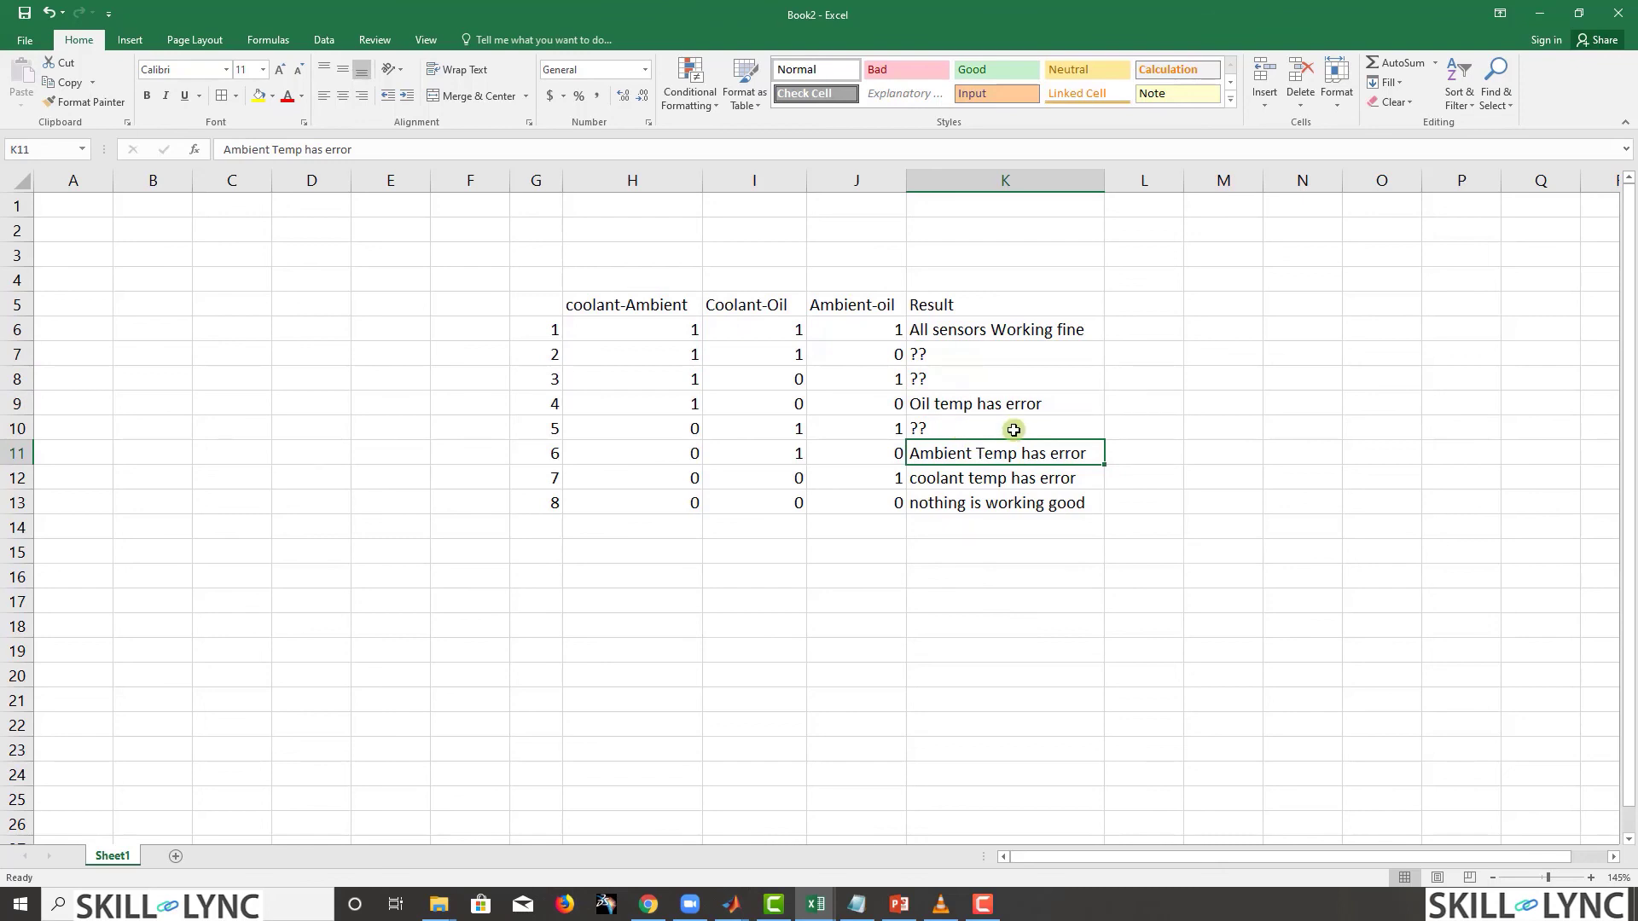
{"action": "left_click_drag", "start_coordinate": [597, 329], "coordinate": [860, 334]}
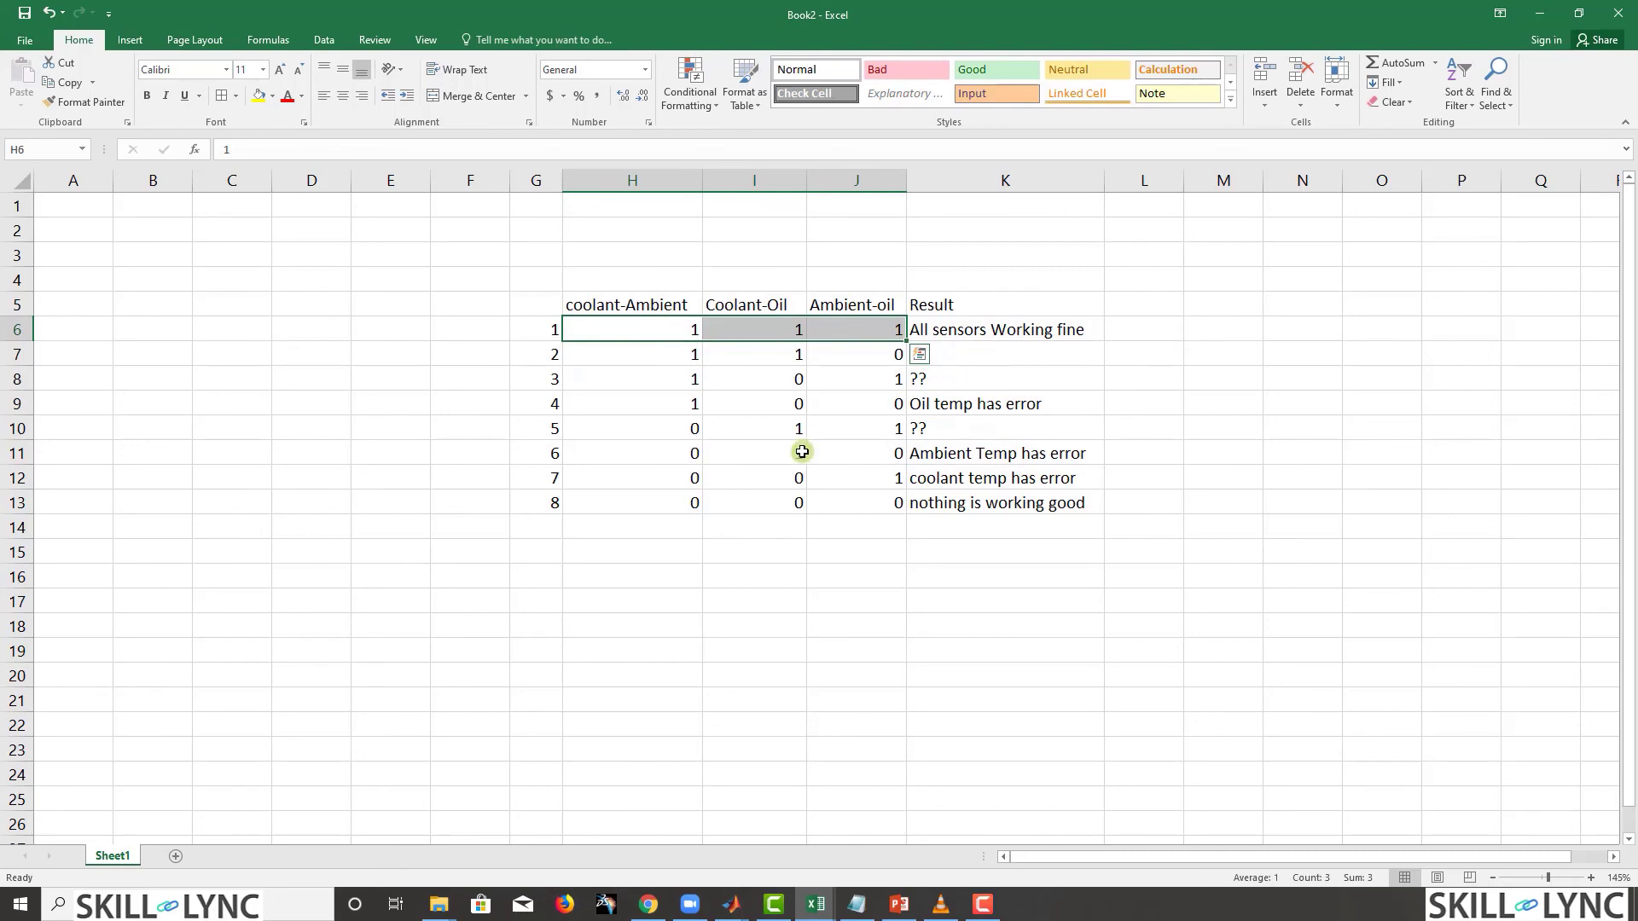
{"action": "left_click_drag", "start_coordinate": [655, 408], "coordinate": [852, 409]}
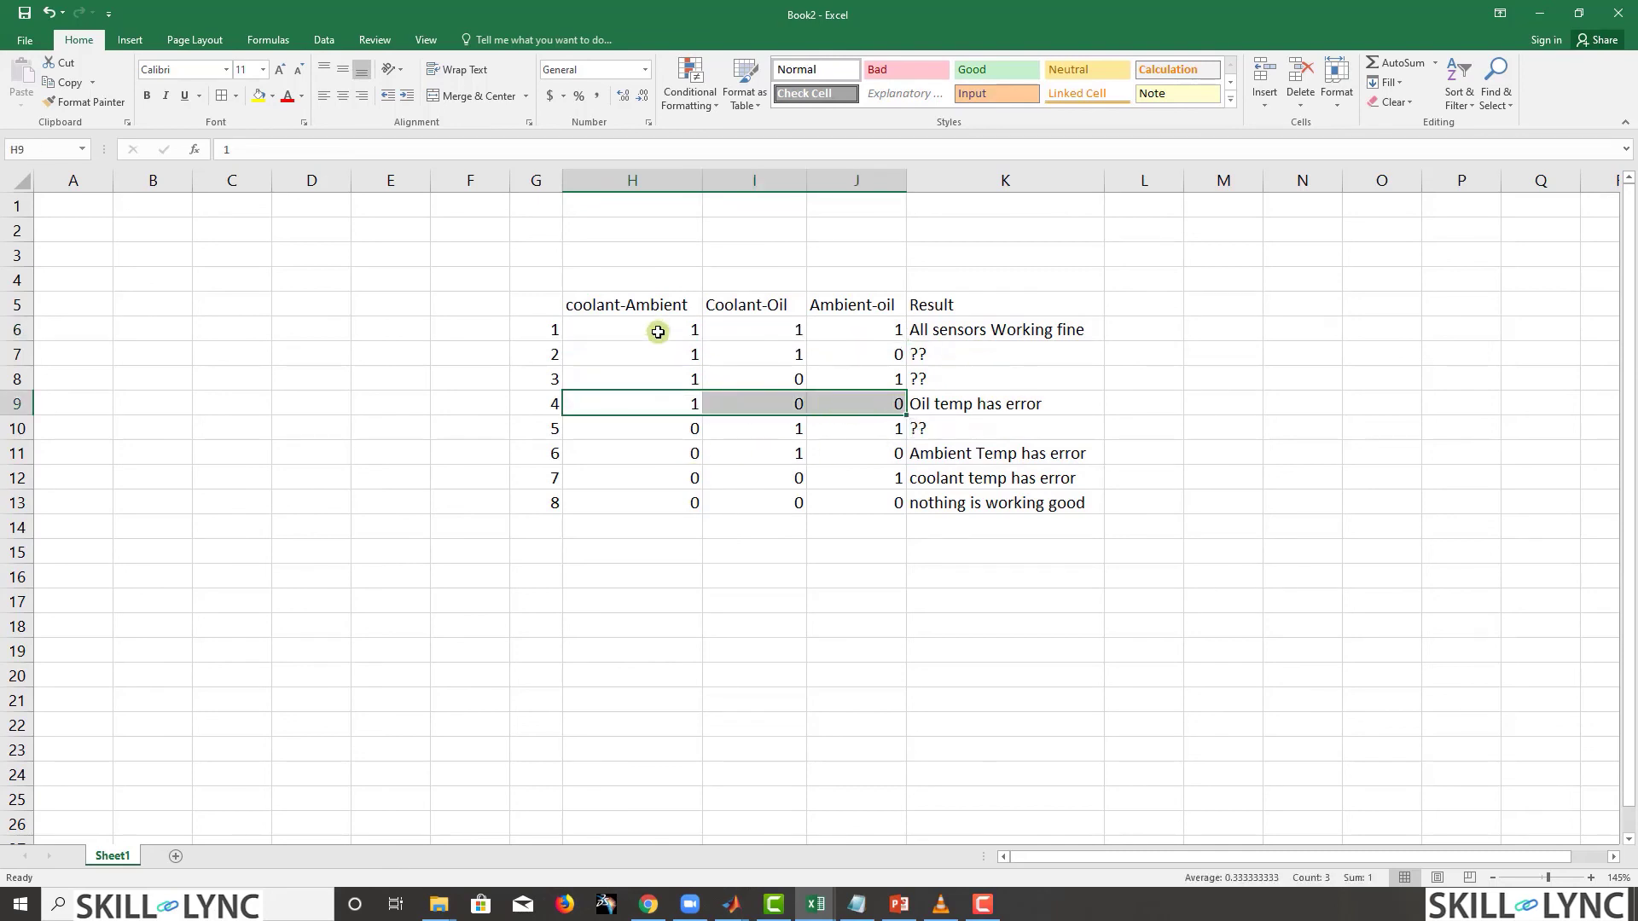
{"action": "left_click_drag", "start_coordinate": [662, 333], "coordinate": [887, 327]}
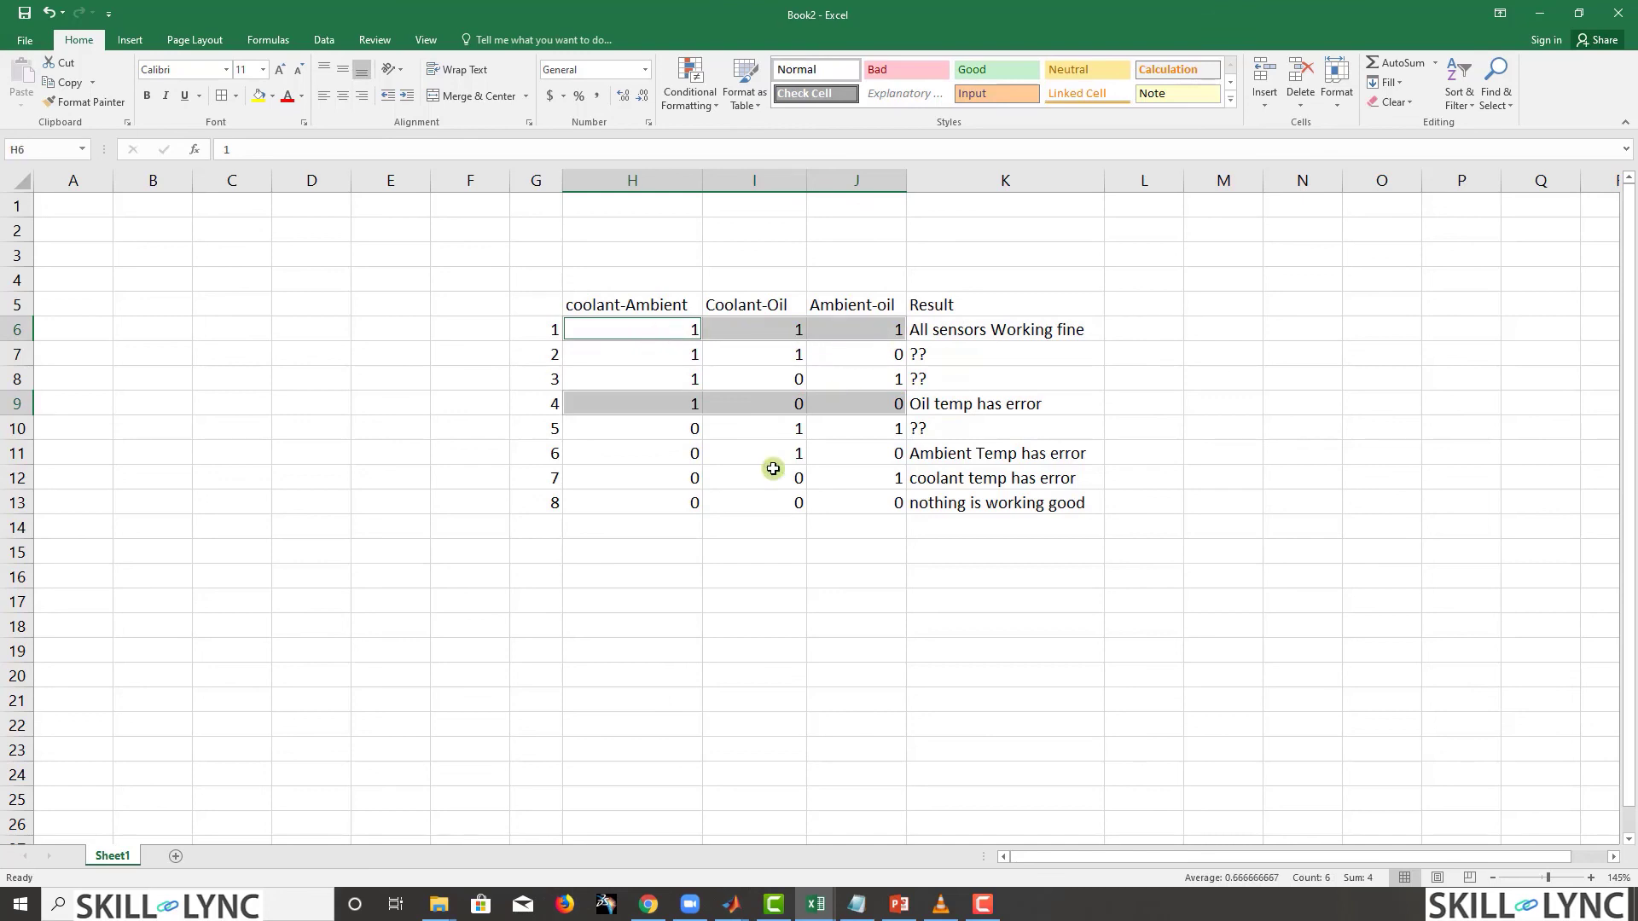
{"action": "left_click_drag", "start_coordinate": [612, 462], "coordinate": [904, 453]}
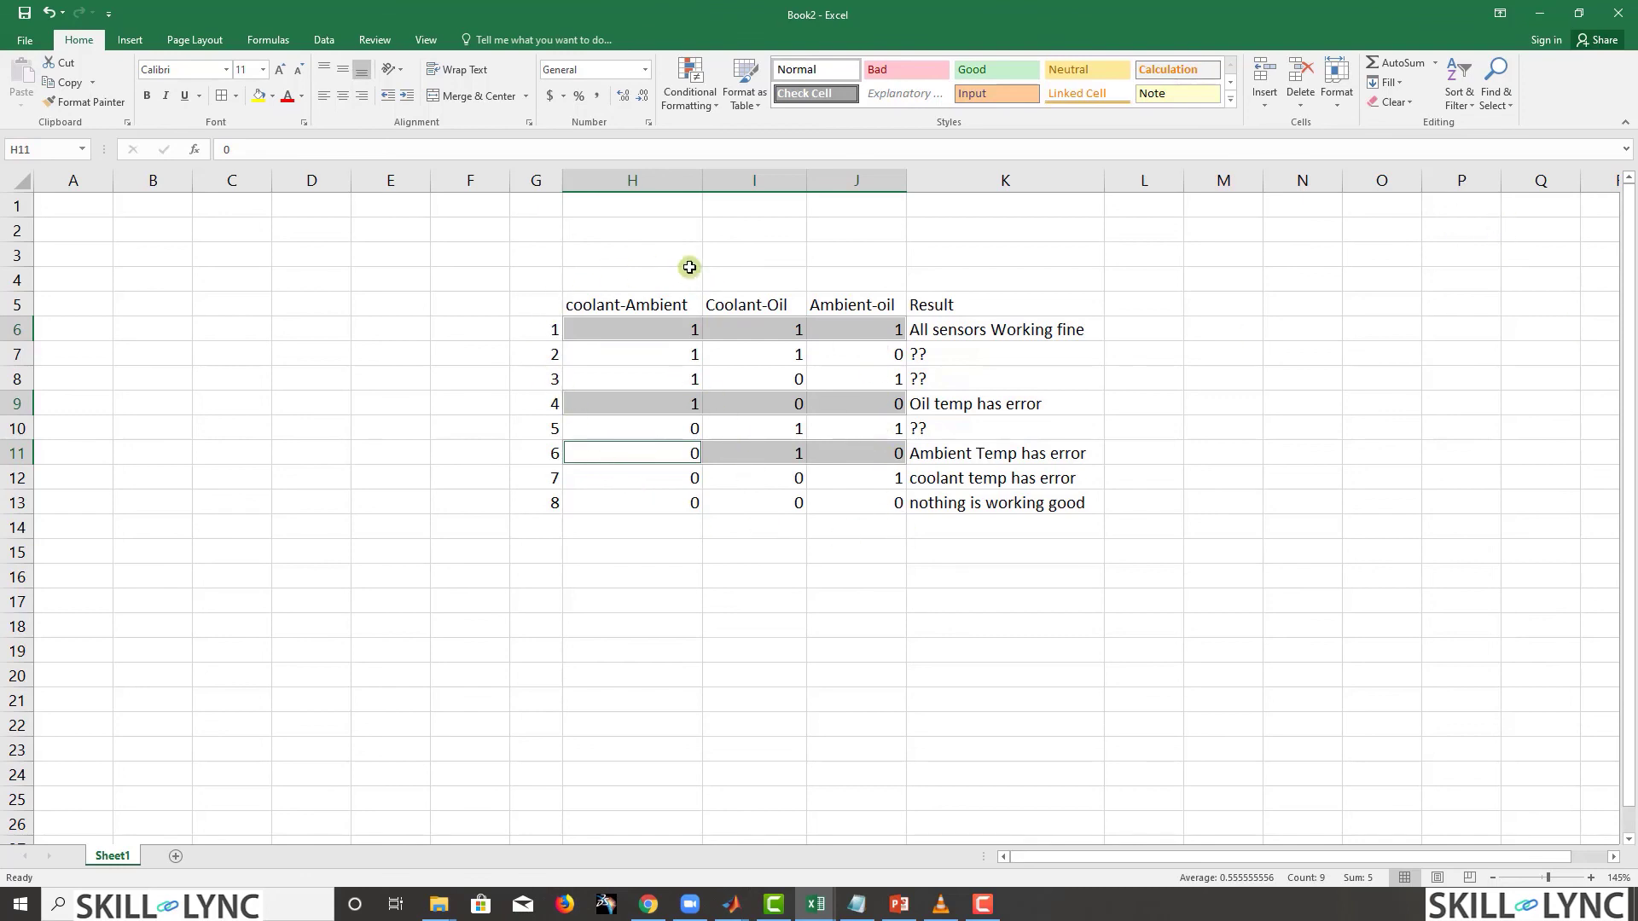
Step: Switch back to the Simulink model and, in Electric_Fan_Control_System, enlarge Inputs_rationale and move Fan_running_engine_Off and Fan_Fault_Calculation down
{"action": "left_click", "coordinate": [1540, 13]}
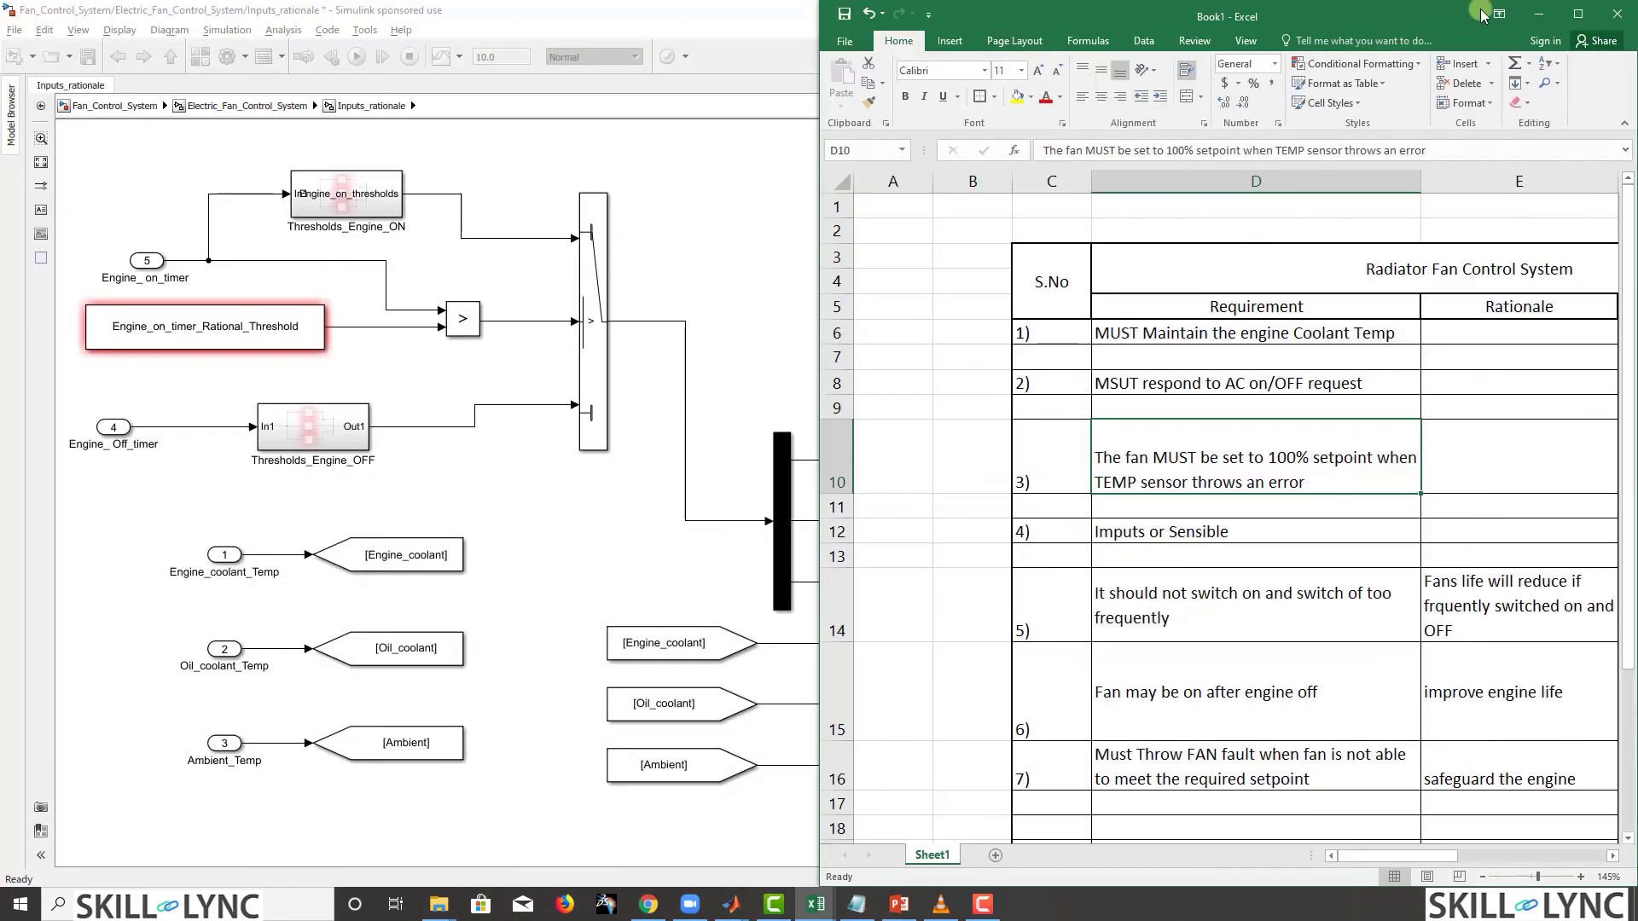
{"action": "left_click", "coordinate": [1539, 14]}
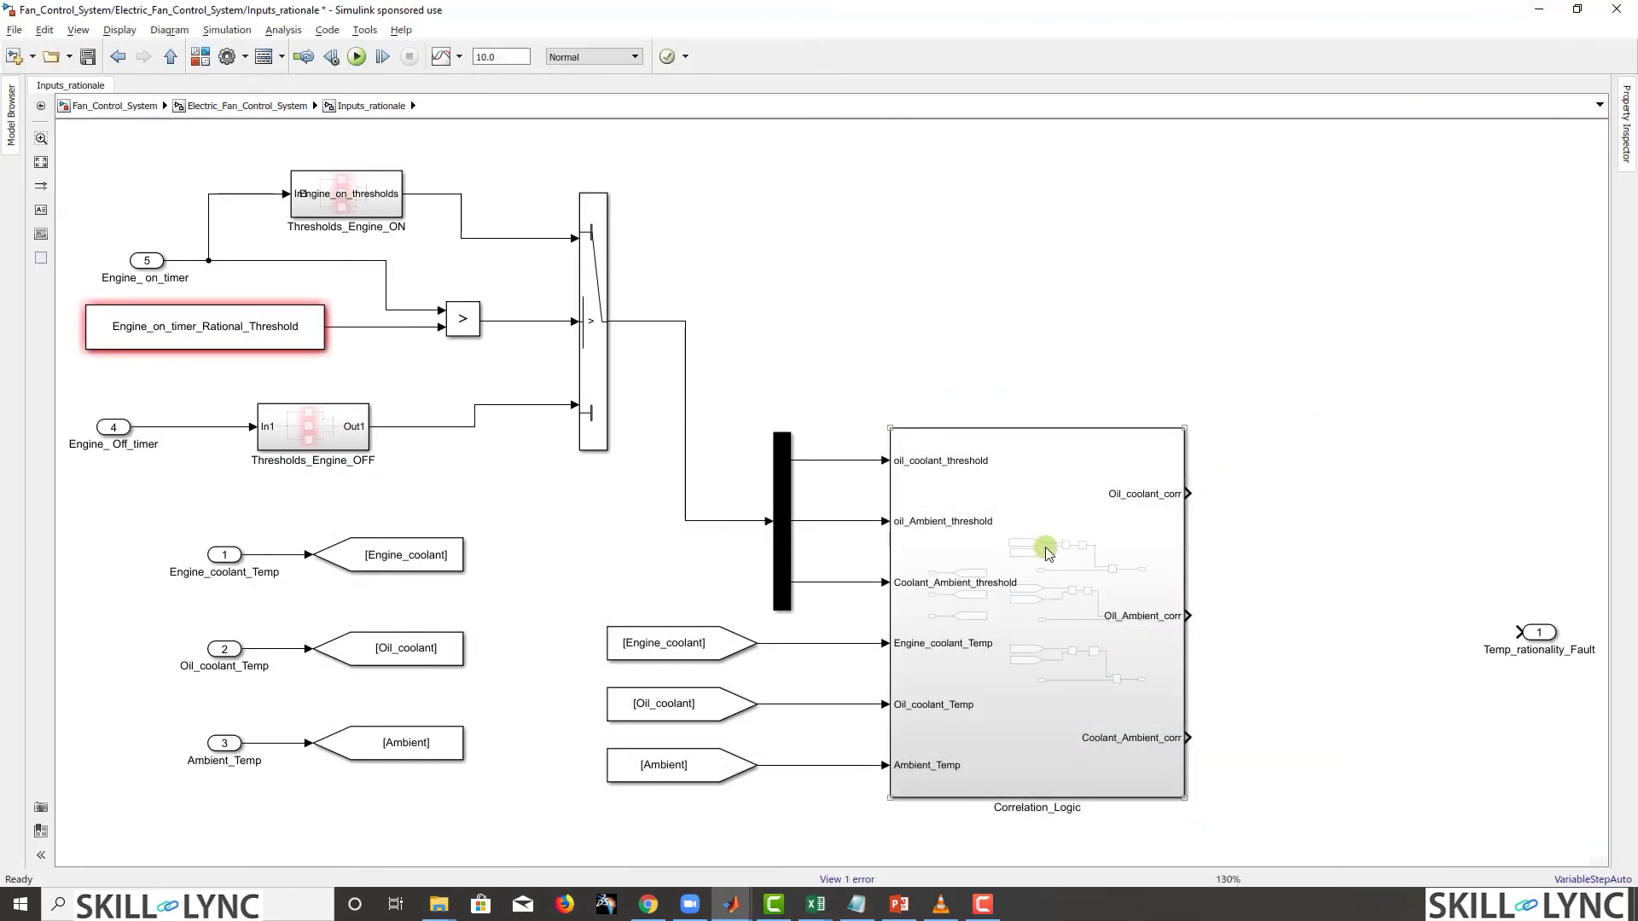
{"action": "left_click", "coordinate": [1226, 595]}
{"action": "left_click", "coordinate": [164, 60]}
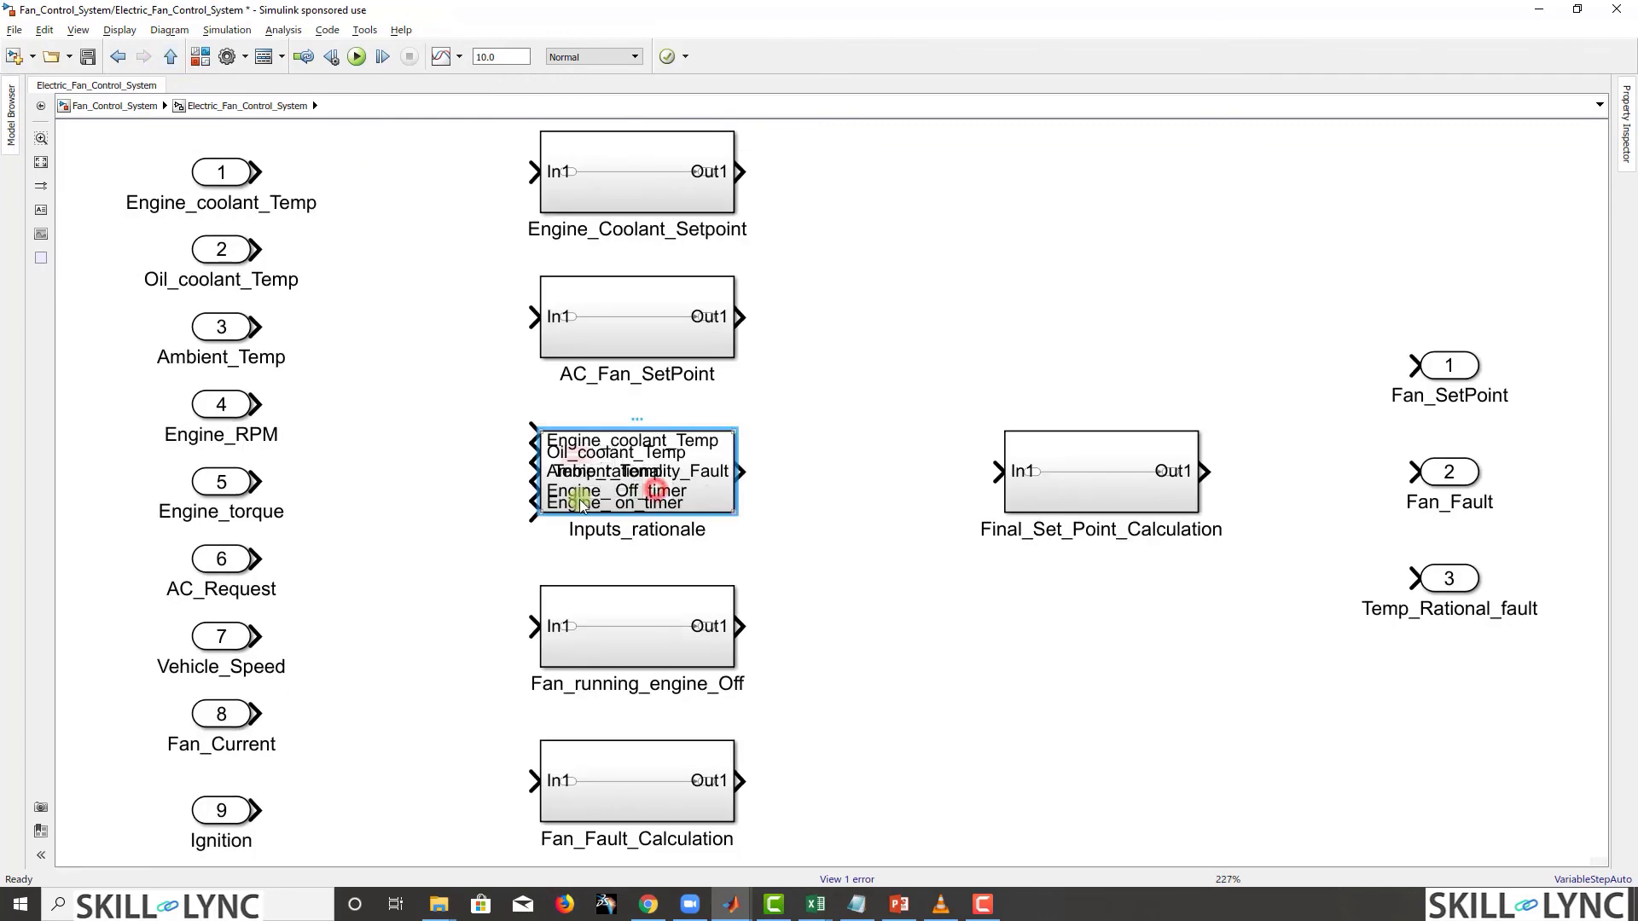
{"action": "mouse_move", "coordinate": [734, 509]}
{"action": "left_mouse_down"}
{"action": "mouse_move", "coordinate": [728, 530]}
{"action": "mouse_move", "coordinate": [713, 488]}
{"action": "mouse_move", "coordinate": [752, 487]}
{"action": "left_mouse_up"}
{"action": "left_click", "coordinate": [823, 490]}
{"action": "left_click_drag", "start_coordinate": [523, 577], "coordinate": [860, 823]}
{"action": "scroll", "coordinate": [845, 648], "scroll_direction": "down", "scroll_amount": 3}
{"action": "left_click_drag", "start_coordinate": [662, 574], "coordinate": [643, 704]}
Step: Inspect the contents of Thresholds_Engine_ON, Thresholds_Engine_OFF and Correlation_Logic inside Inputs_rationale
{"action": "left_click", "coordinate": [627, 319]}
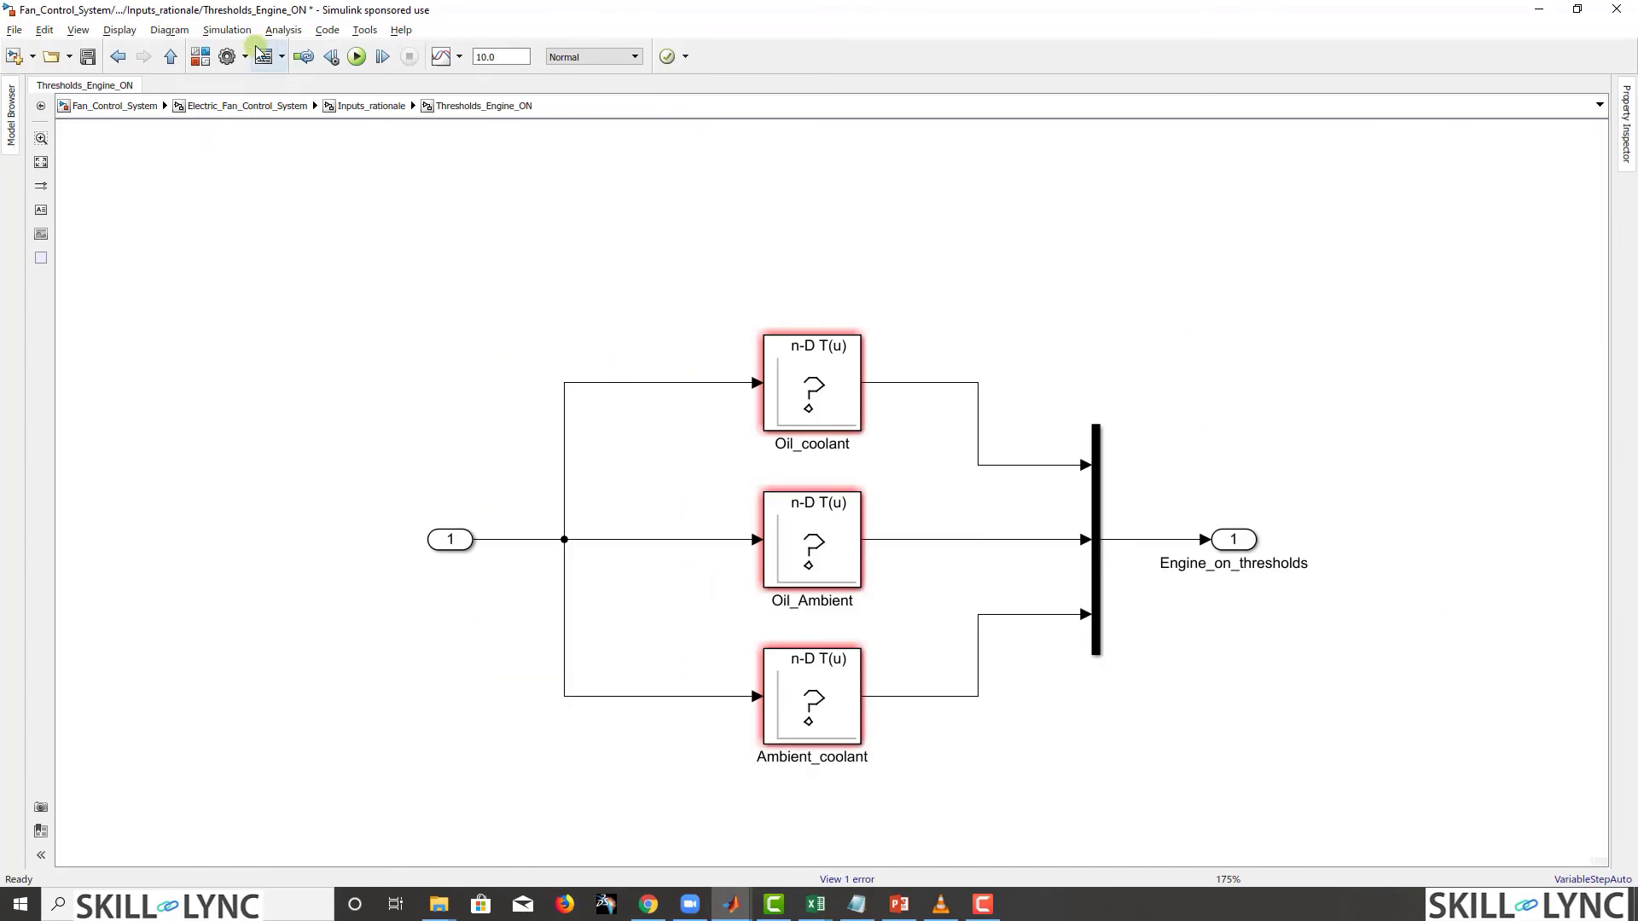
{"action": "left_click", "coordinate": [171, 56]}
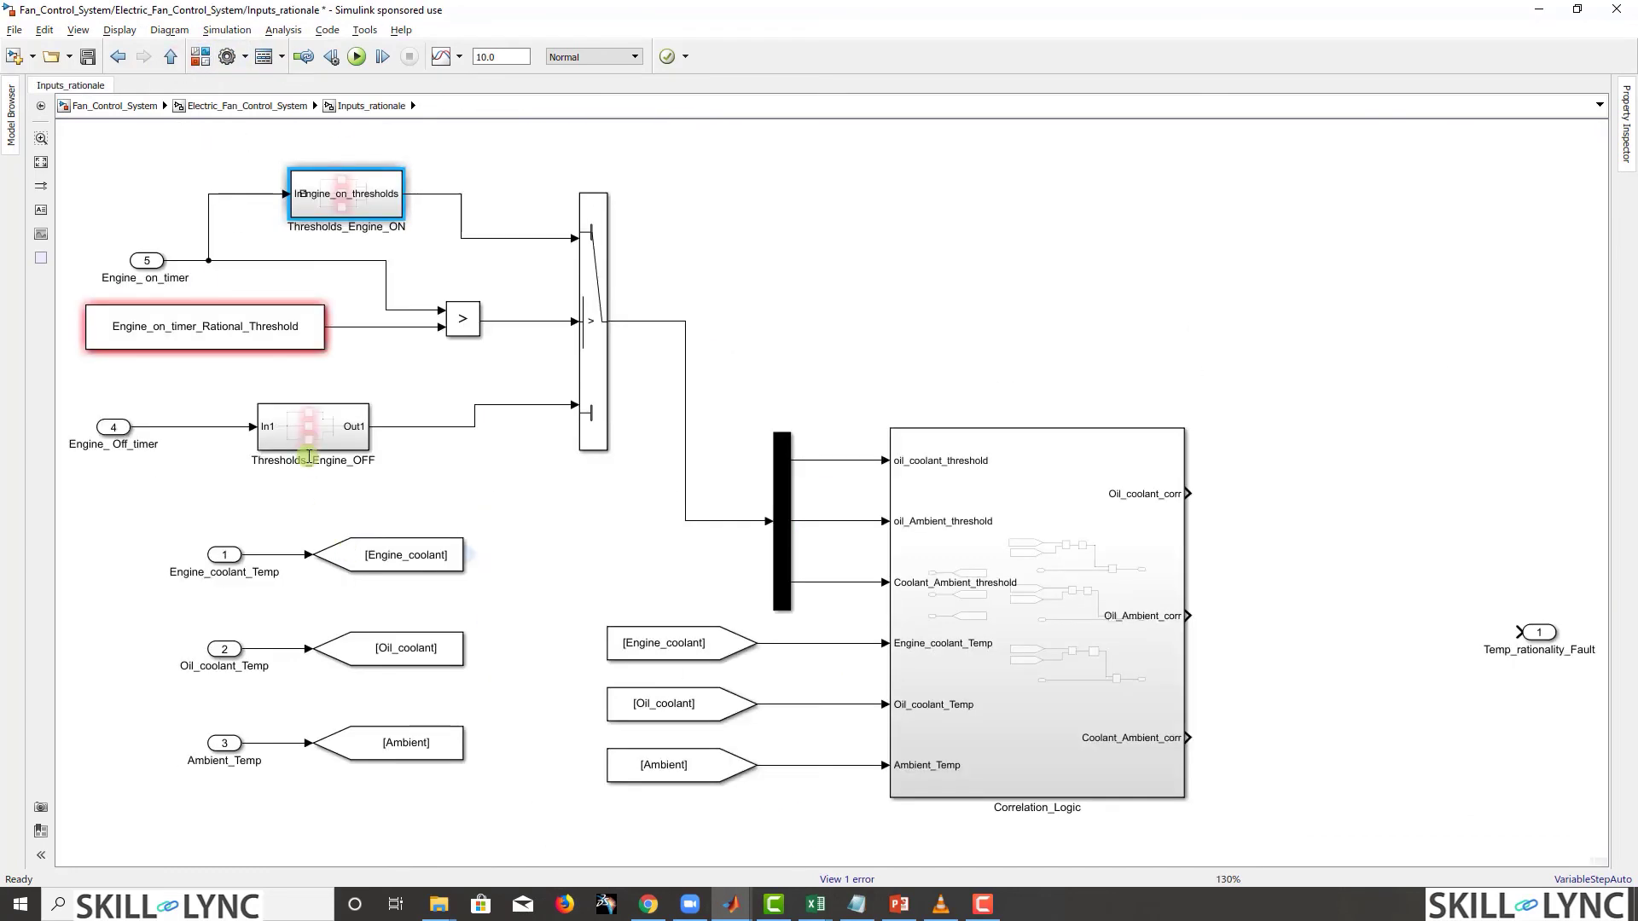
{"action": "double_click", "coordinate": [311, 438]}
{"action": "left_click", "coordinate": [170, 56]}
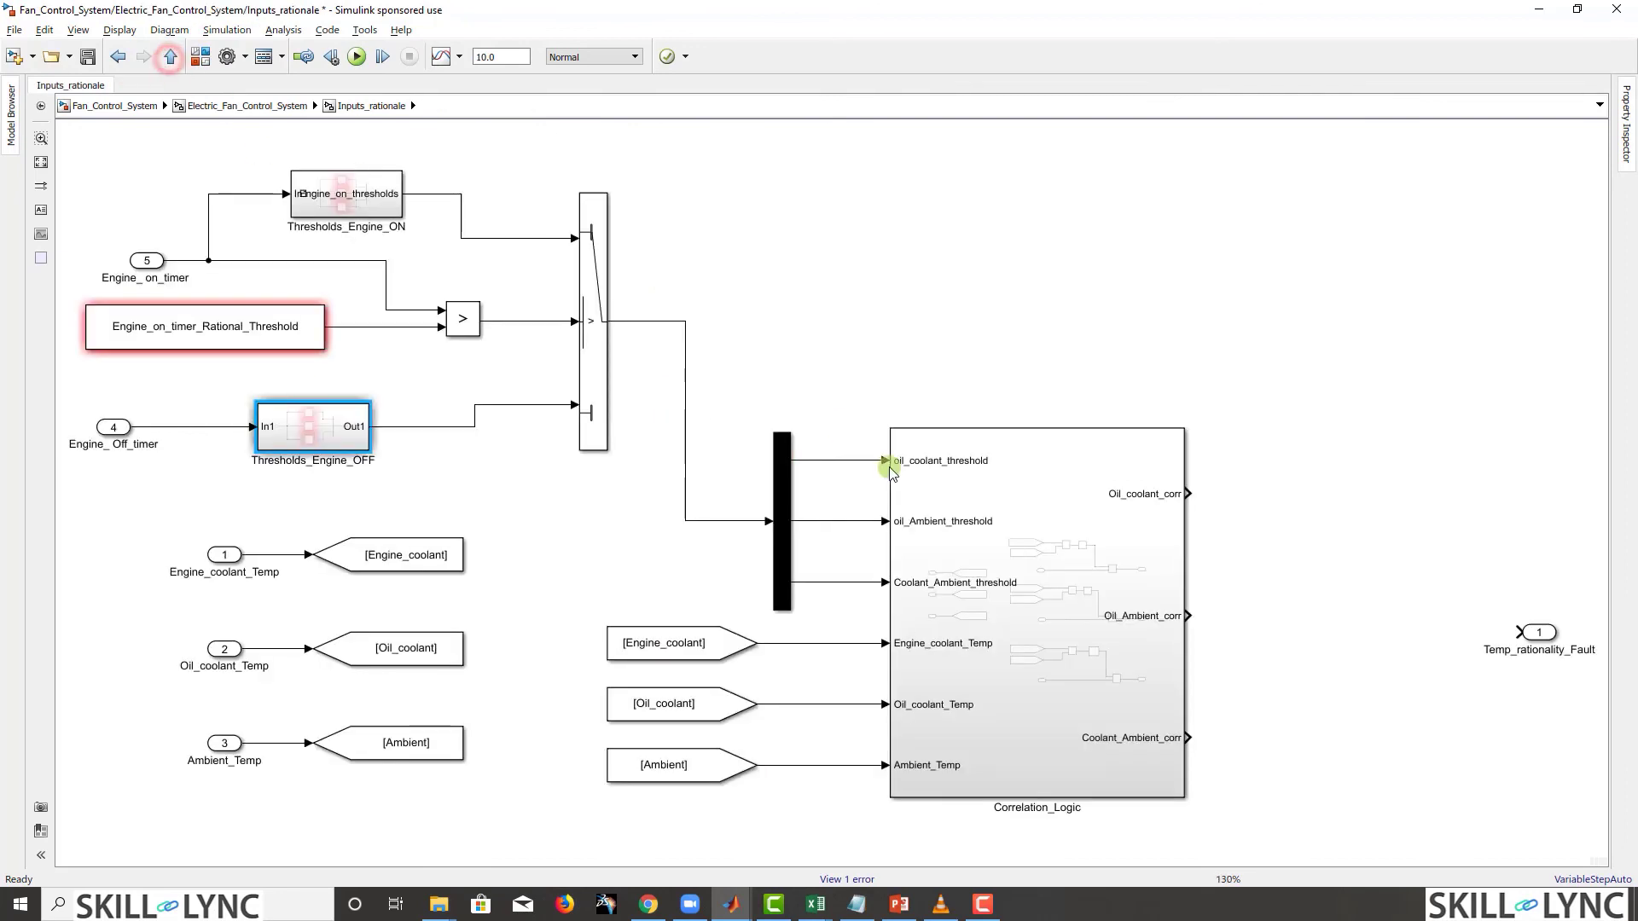
{"action": "double_click", "coordinate": [888, 464]}
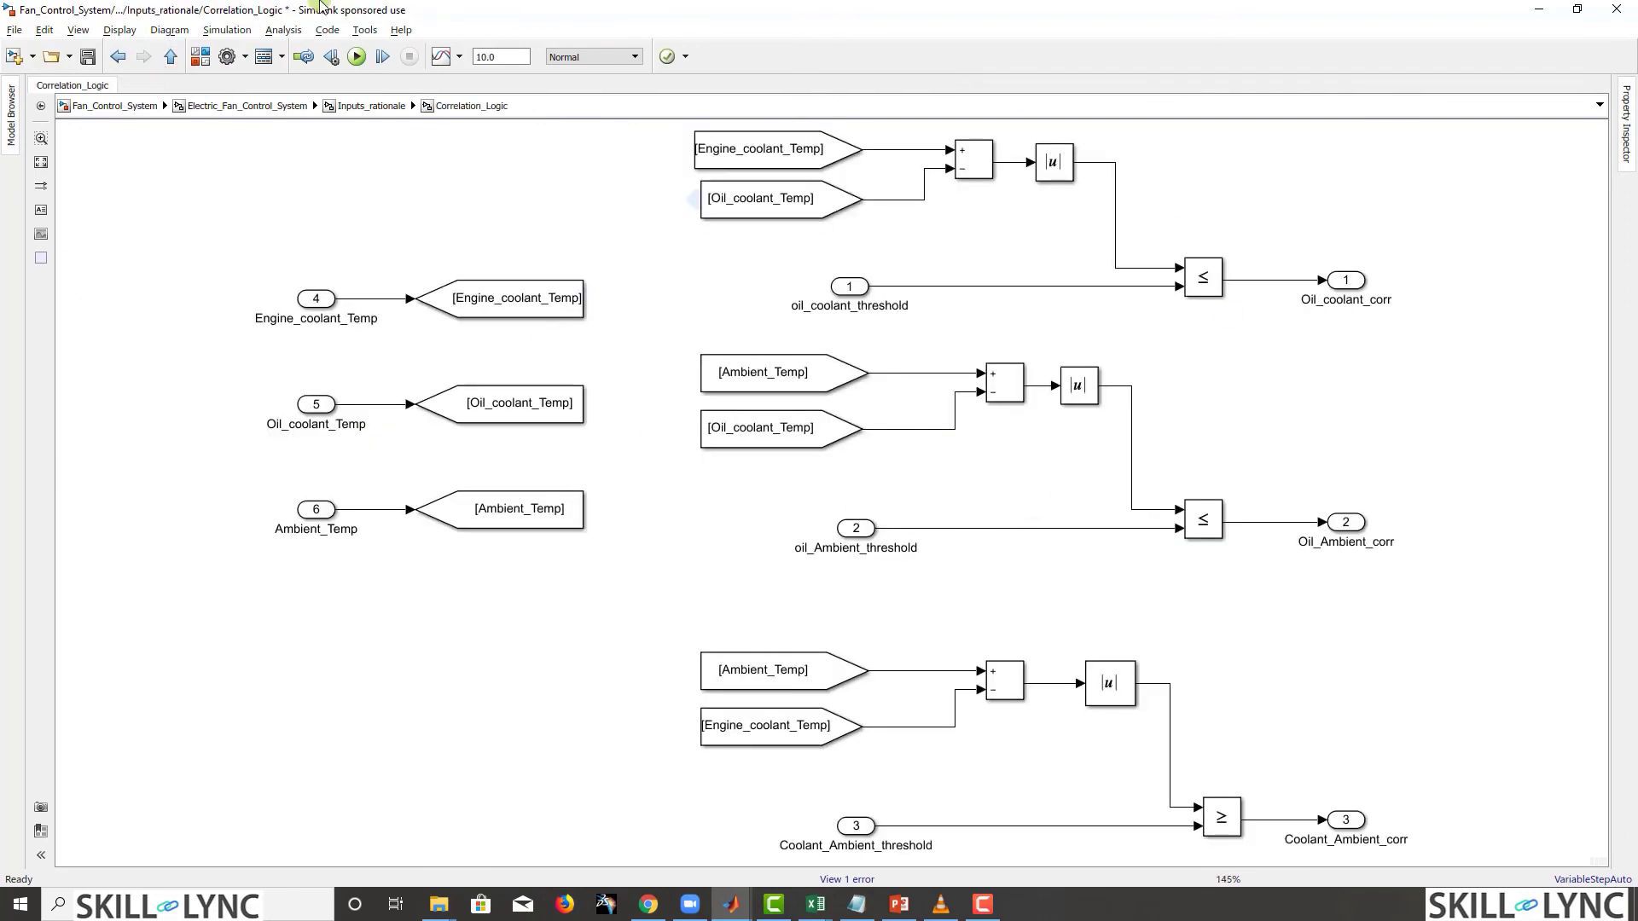
{"action": "left_click", "coordinate": [171, 57]}
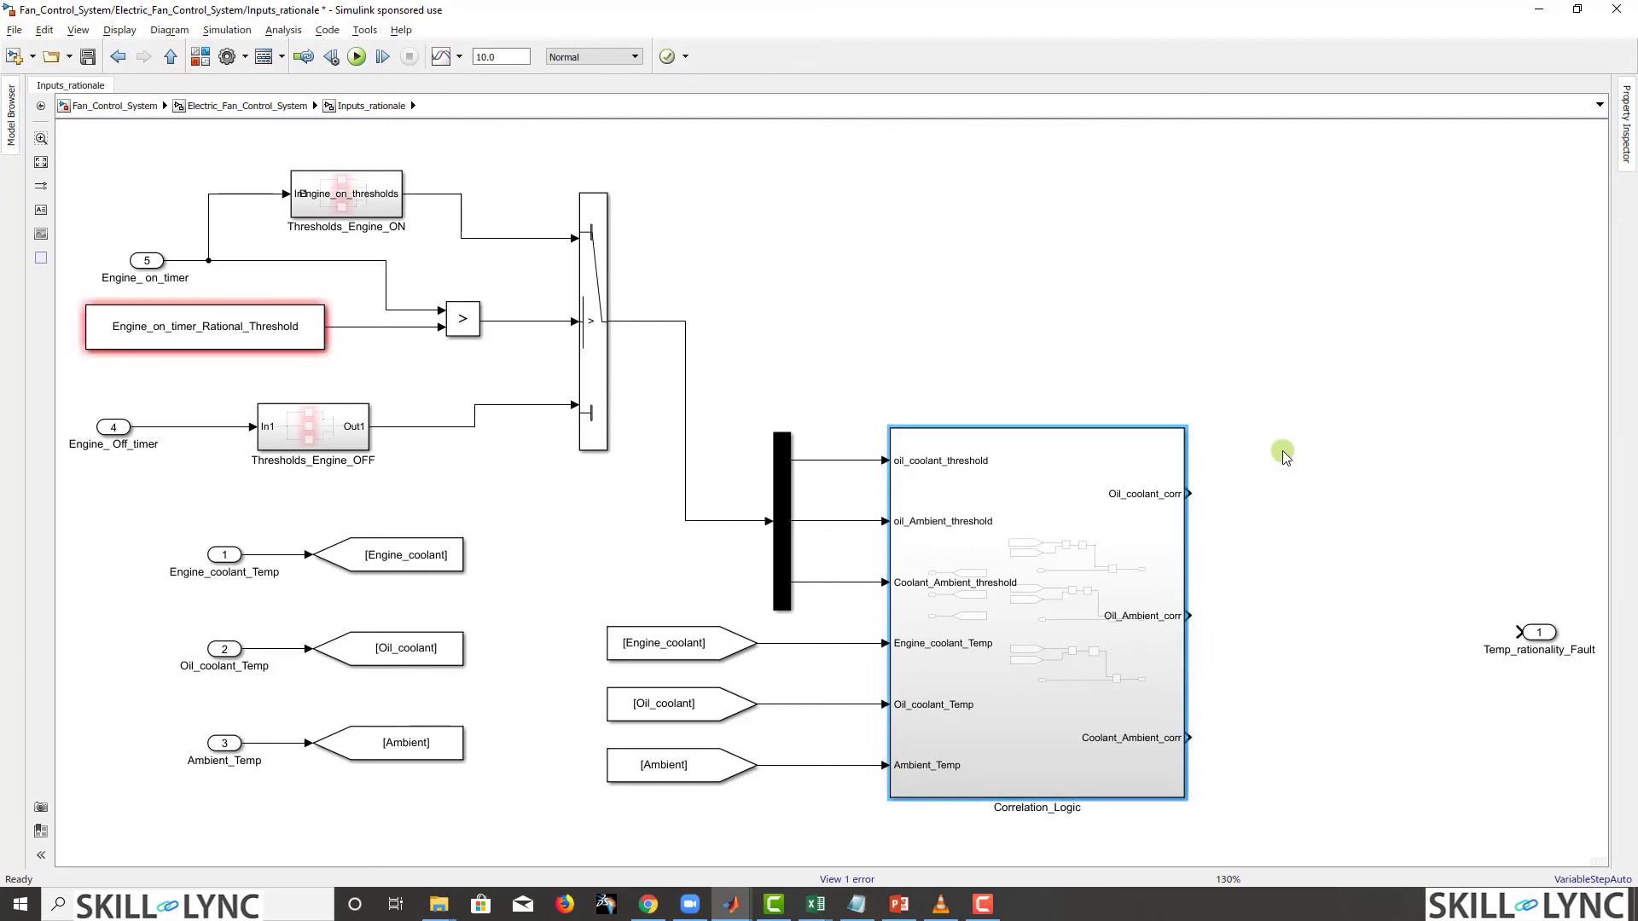
Step: Move the Temp_rationality_Fault output port farther away from Correlation_Logic to make room between them
{"action": "left_click", "coordinate": [1144, 582]}
{"action": "left_click_drag", "start_coordinate": [1433, 639], "coordinate": [1115, 551]}
{"action": "left_click", "coordinate": [1222, 544]}
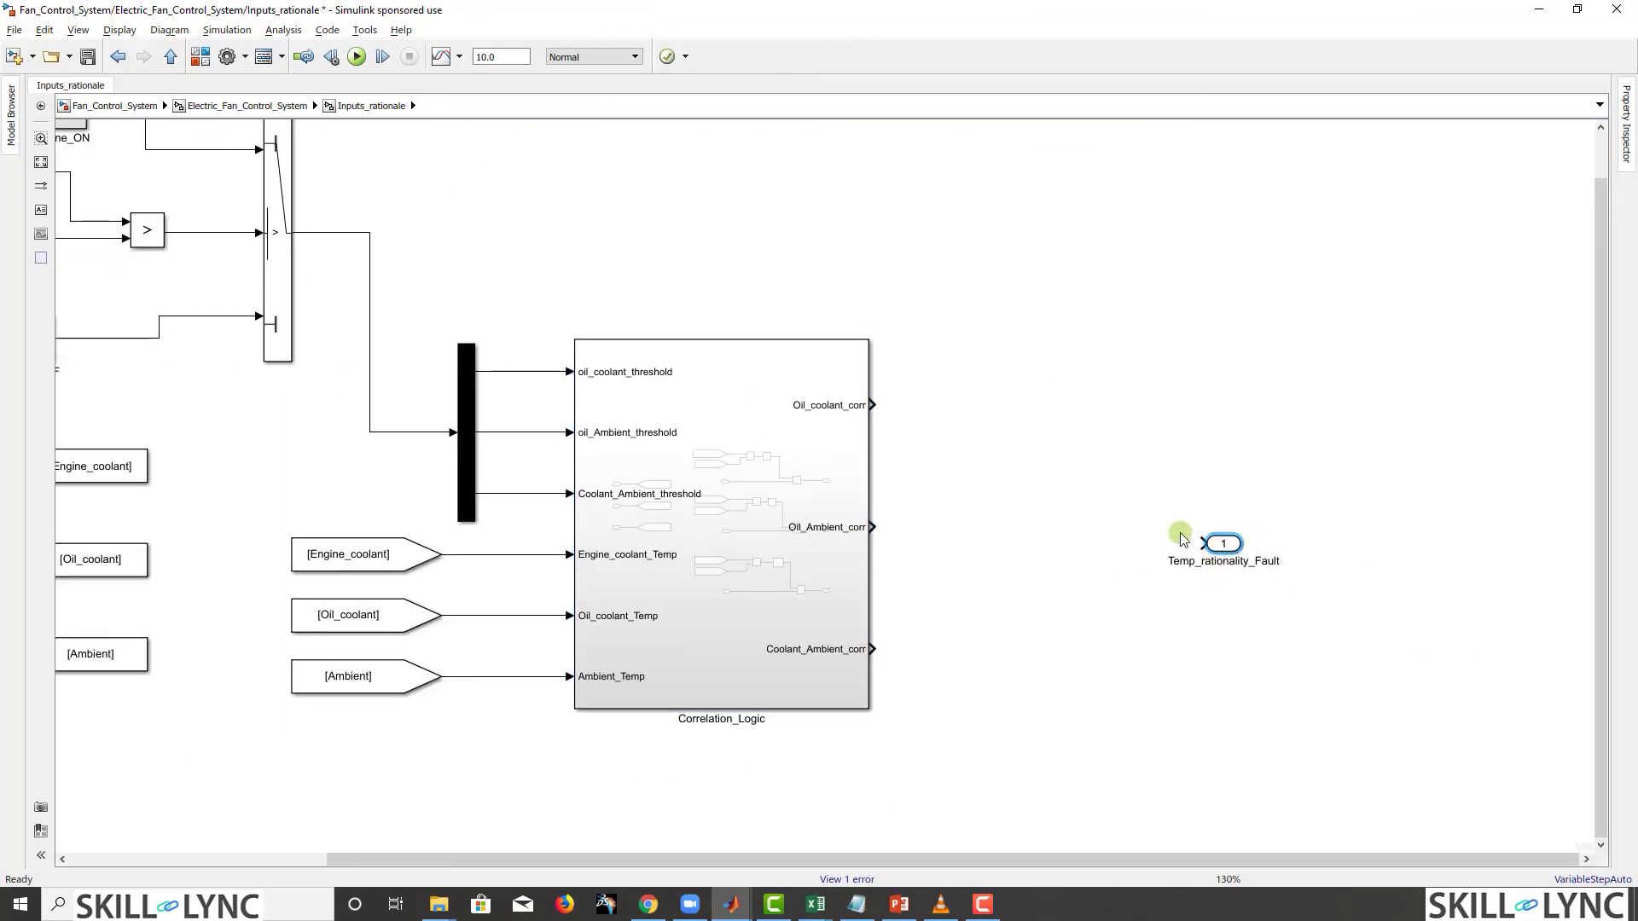
{"action": "left_click_drag", "start_coordinate": [1222, 544], "coordinate": [1440, 527]}
{"action": "left_click", "coordinate": [751, 518]}
{"action": "left_click_drag", "start_coordinate": [751, 517], "coordinate": [1173, 523]}
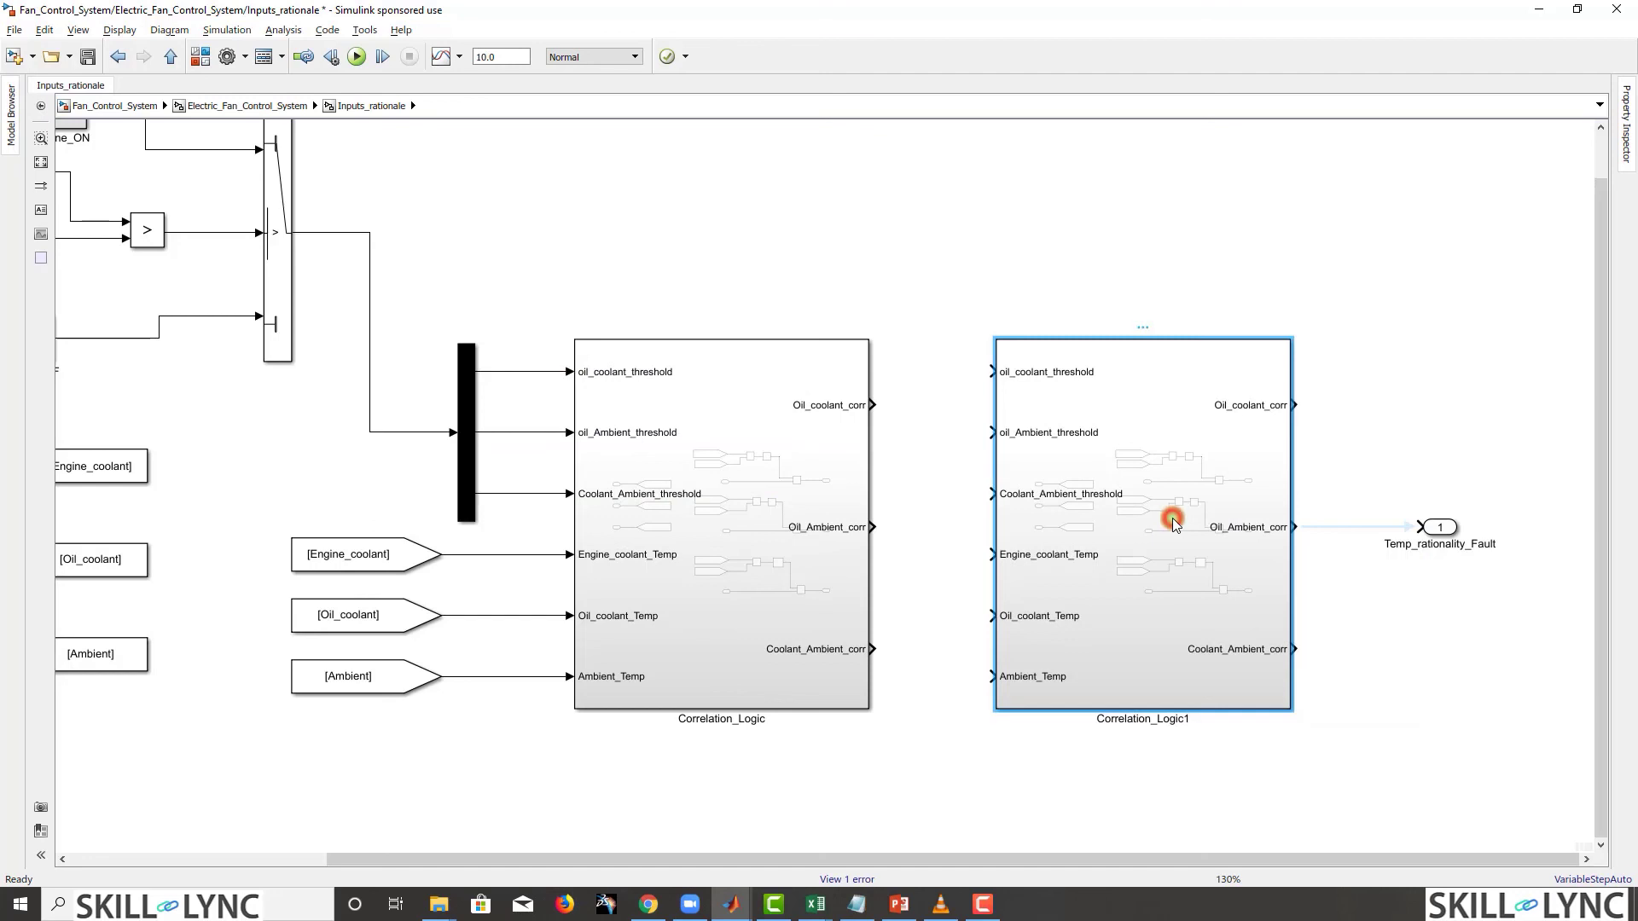
{"action": "key", "text": "ctrl+z"}
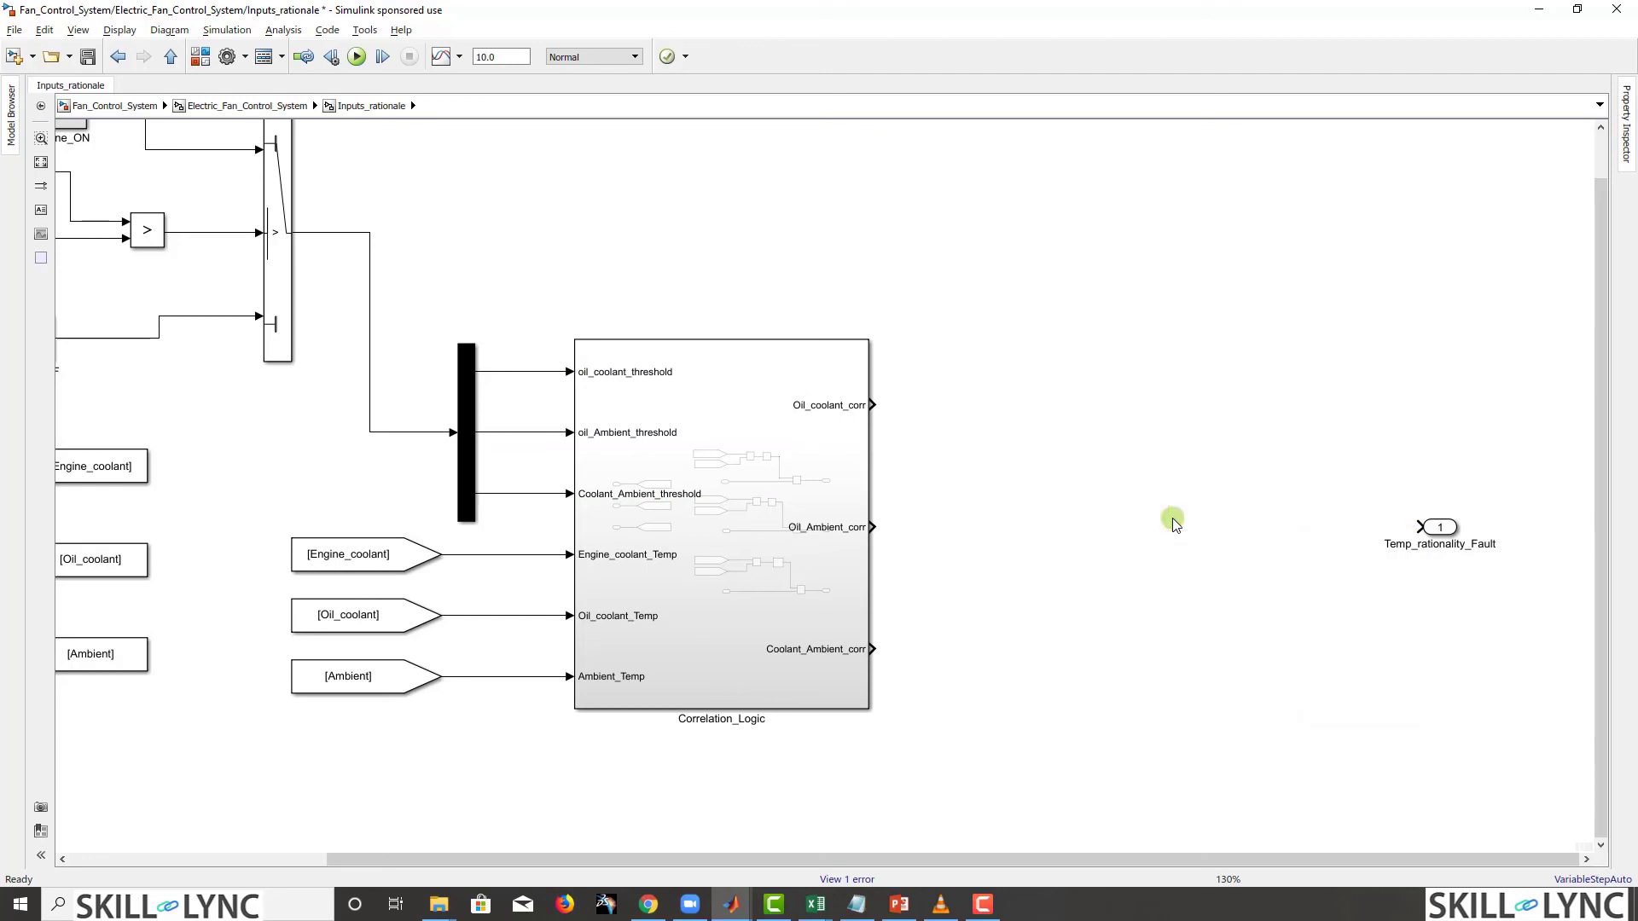
Step: Add a Subsystem block between Correlation_Logic and the Temp_rationality_Fault port and open it
{"action": "double_click", "coordinate": [1145, 519]}
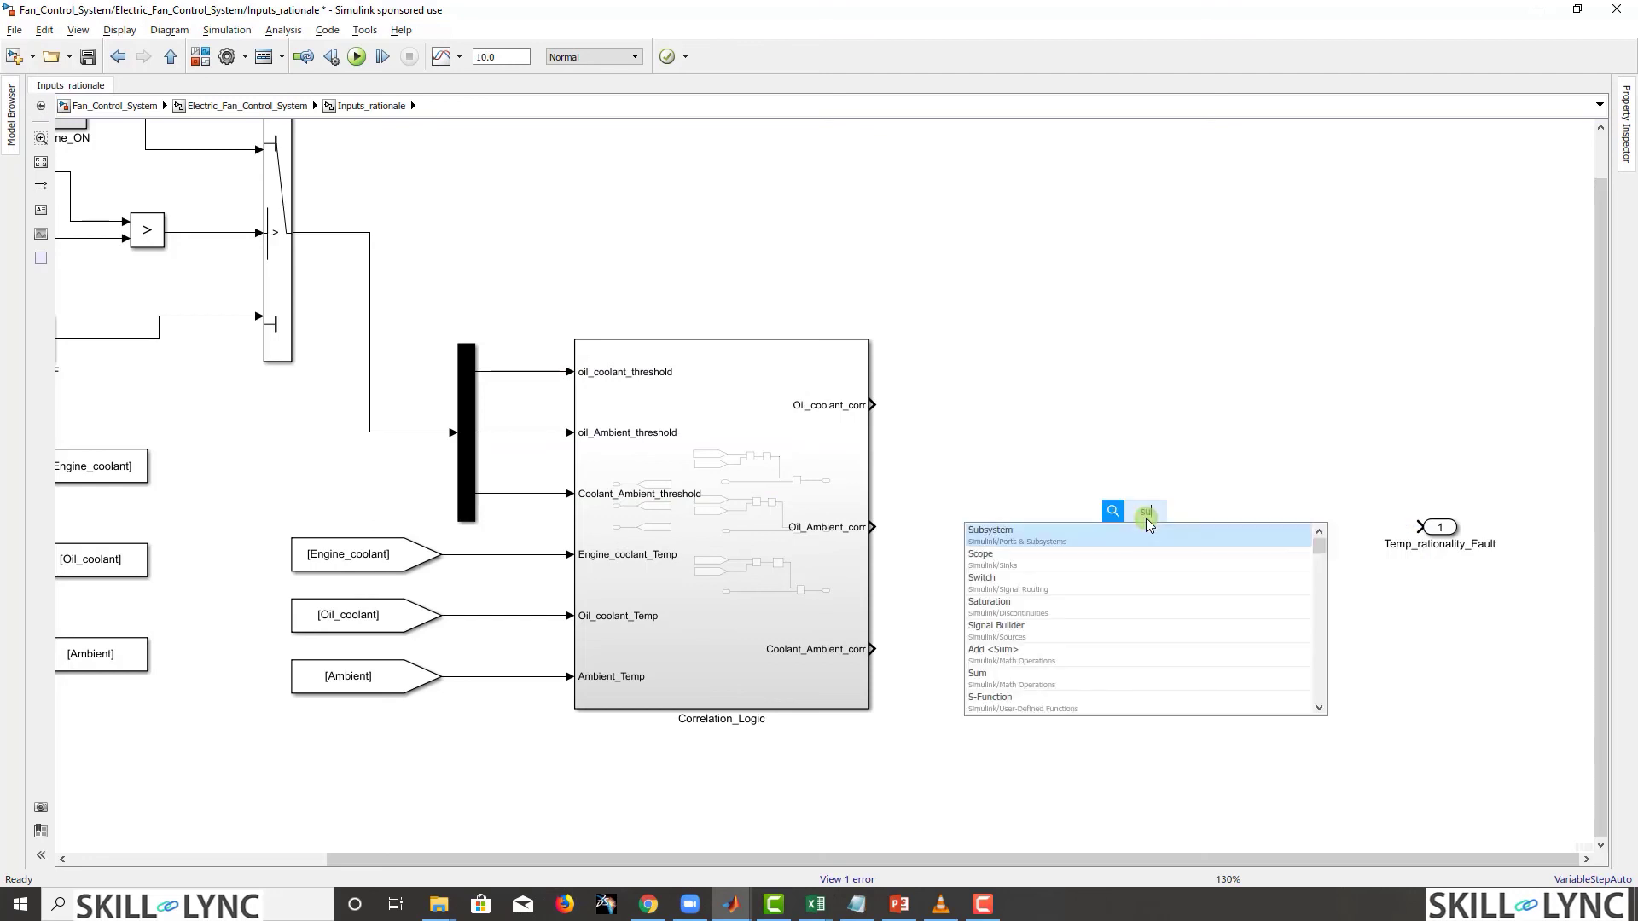
{"action": "left_click", "coordinate": [1123, 520]}
{"action": "double_click", "coordinate": [1031, 546]}
{"action": "left_click", "coordinate": [1031, 556]}
{"action": "double_click", "coordinate": [1015, 554]}
Step: Copy the new subsystem's connected input and output ports and paste two duplicates
{"action": "left_click_drag", "start_coordinate": [674, 431], "coordinate": [1042, 561]}
{"action": "key", "text": "ctrl+c"}
{"action": "left_click", "coordinate": [1002, 617]}
{"action": "key", "text": "ctrl+v"}
{"action": "key", "text": "ctrl+v"}
Step: Arrange the three input ports in a column and delete the surplus output ports and signal line, keeping one output
{"action": "left_click_drag", "start_coordinate": [1028, 633], "coordinate": [725, 641]}
{"action": "left_click_drag", "start_coordinate": [866, 465], "coordinate": [959, 680]}
{"action": "key", "text": "Delete"}
{"action": "key", "text": "Delete"}
{"action": "left_click_drag", "start_coordinate": [998, 585], "coordinate": [904, 574]}
{"action": "left_click_drag", "start_coordinate": [731, 645], "coordinate": [744, 643]}
{"action": "left_click", "coordinate": [853, 572]}
{"action": "key", "text": "Delete"}
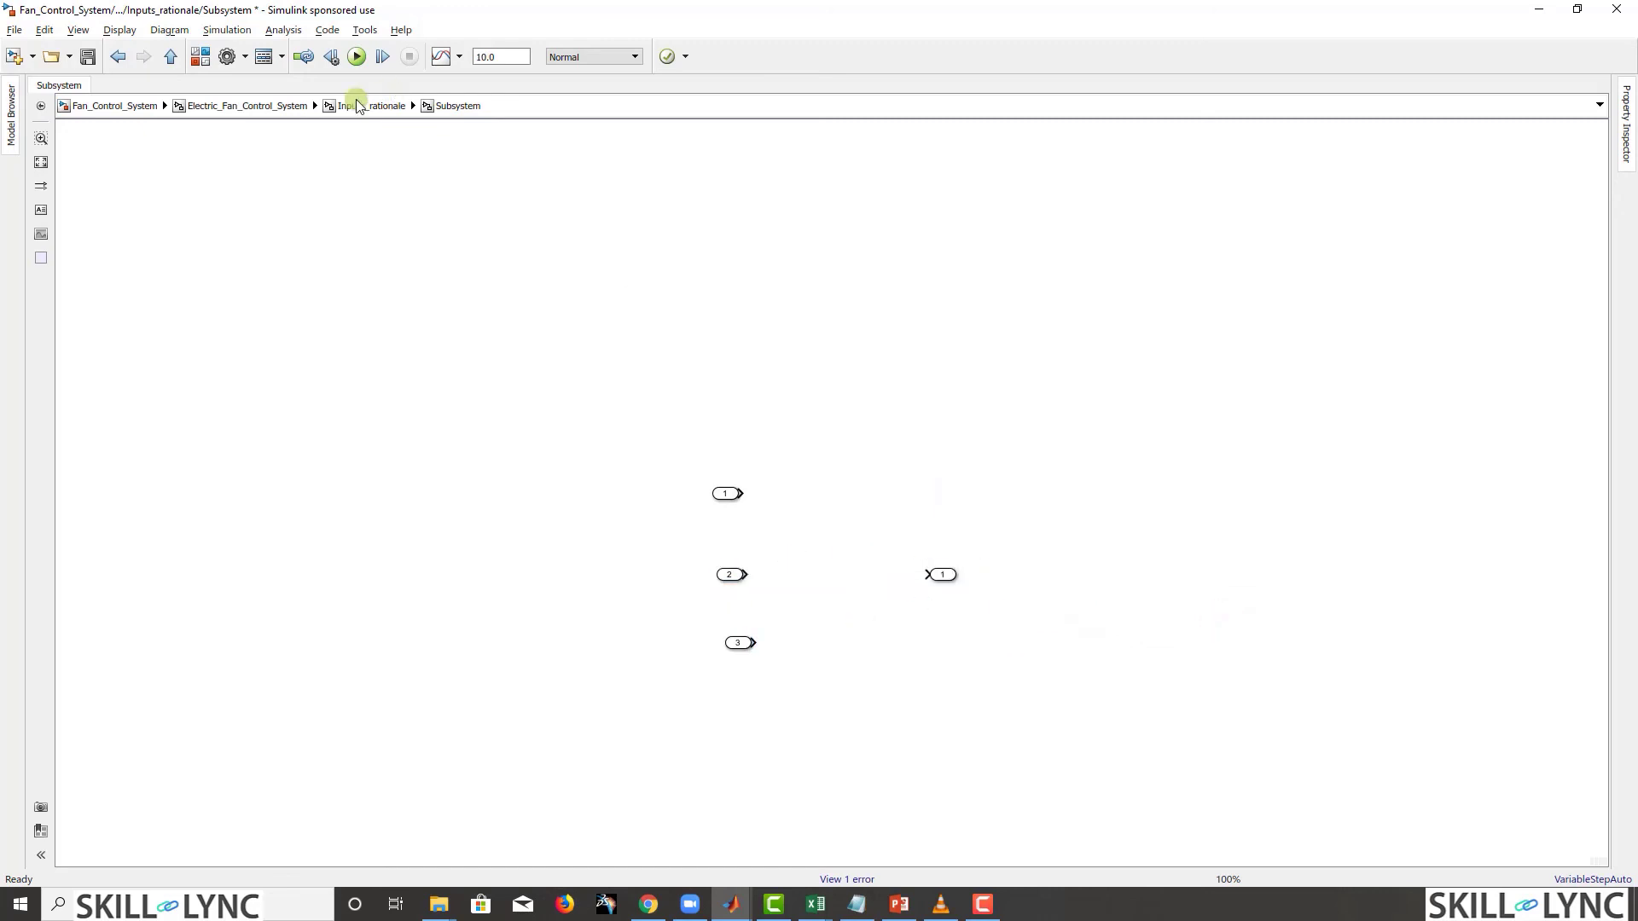
Step: Connect Correlation_Logic's three correlation outputs to the new subsystem and its output to Temp_rationality_Fault
{"action": "left_click", "coordinate": [171, 57]}
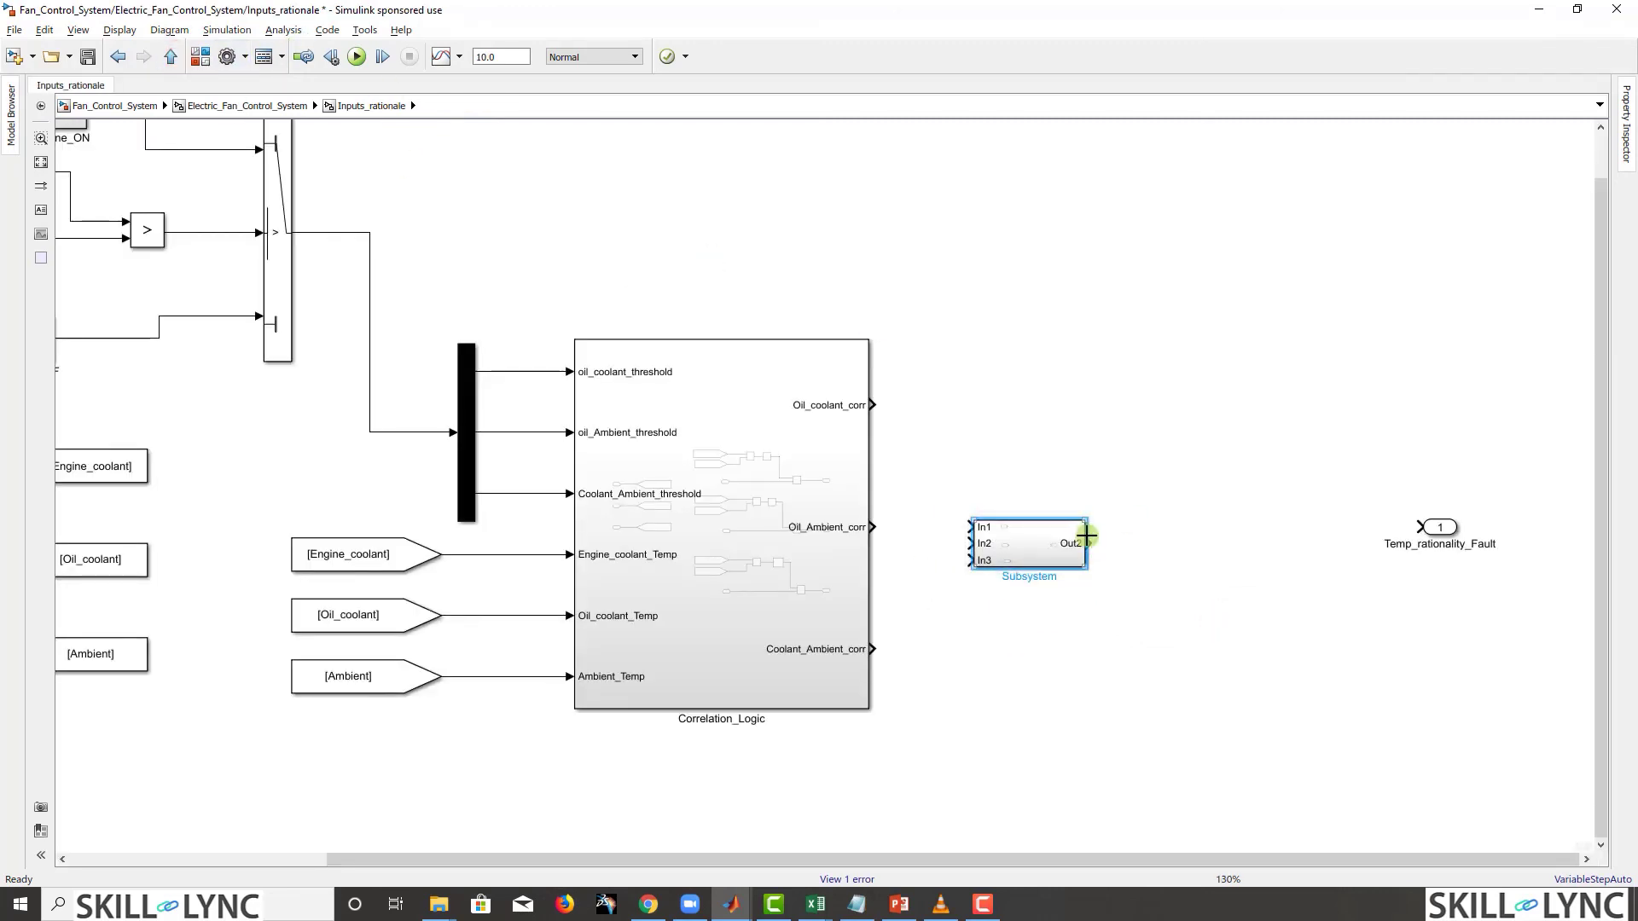
{"action": "left_click_drag", "start_coordinate": [1089, 537], "coordinate": [1420, 527]}
{"action": "left_click_drag", "start_coordinate": [1045, 536], "coordinate": [1097, 517]}
{"action": "left_click", "coordinate": [702, 563]}
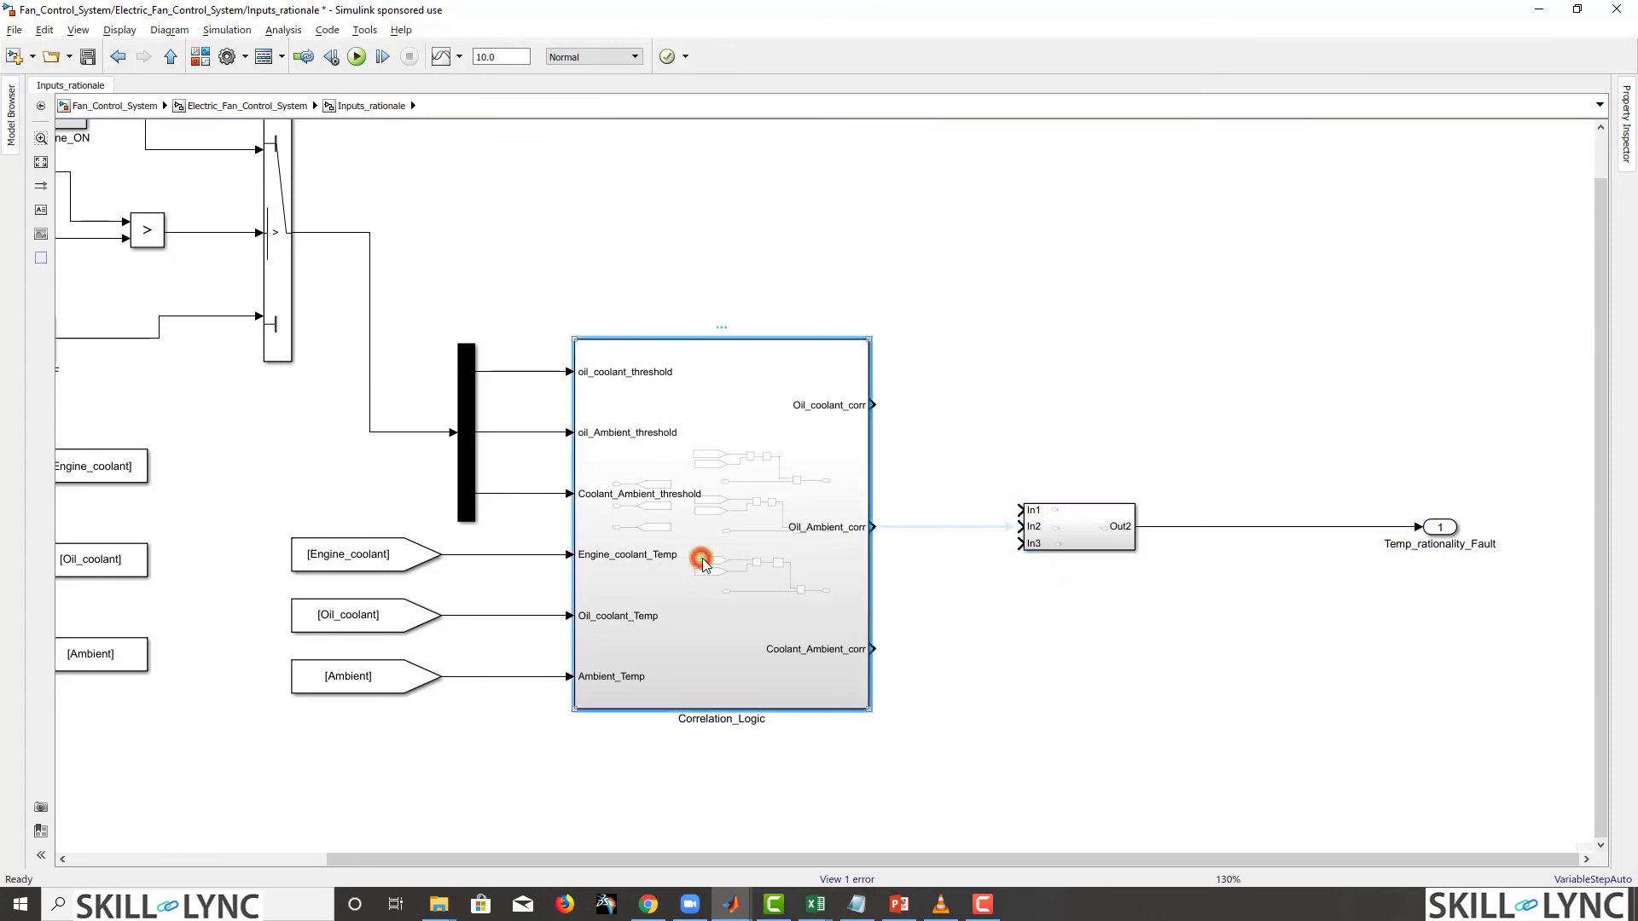
{"action": "left_click", "coordinate": [1106, 530], "text": "ctrl"}
{"action": "left_click", "coordinate": [1064, 408]}
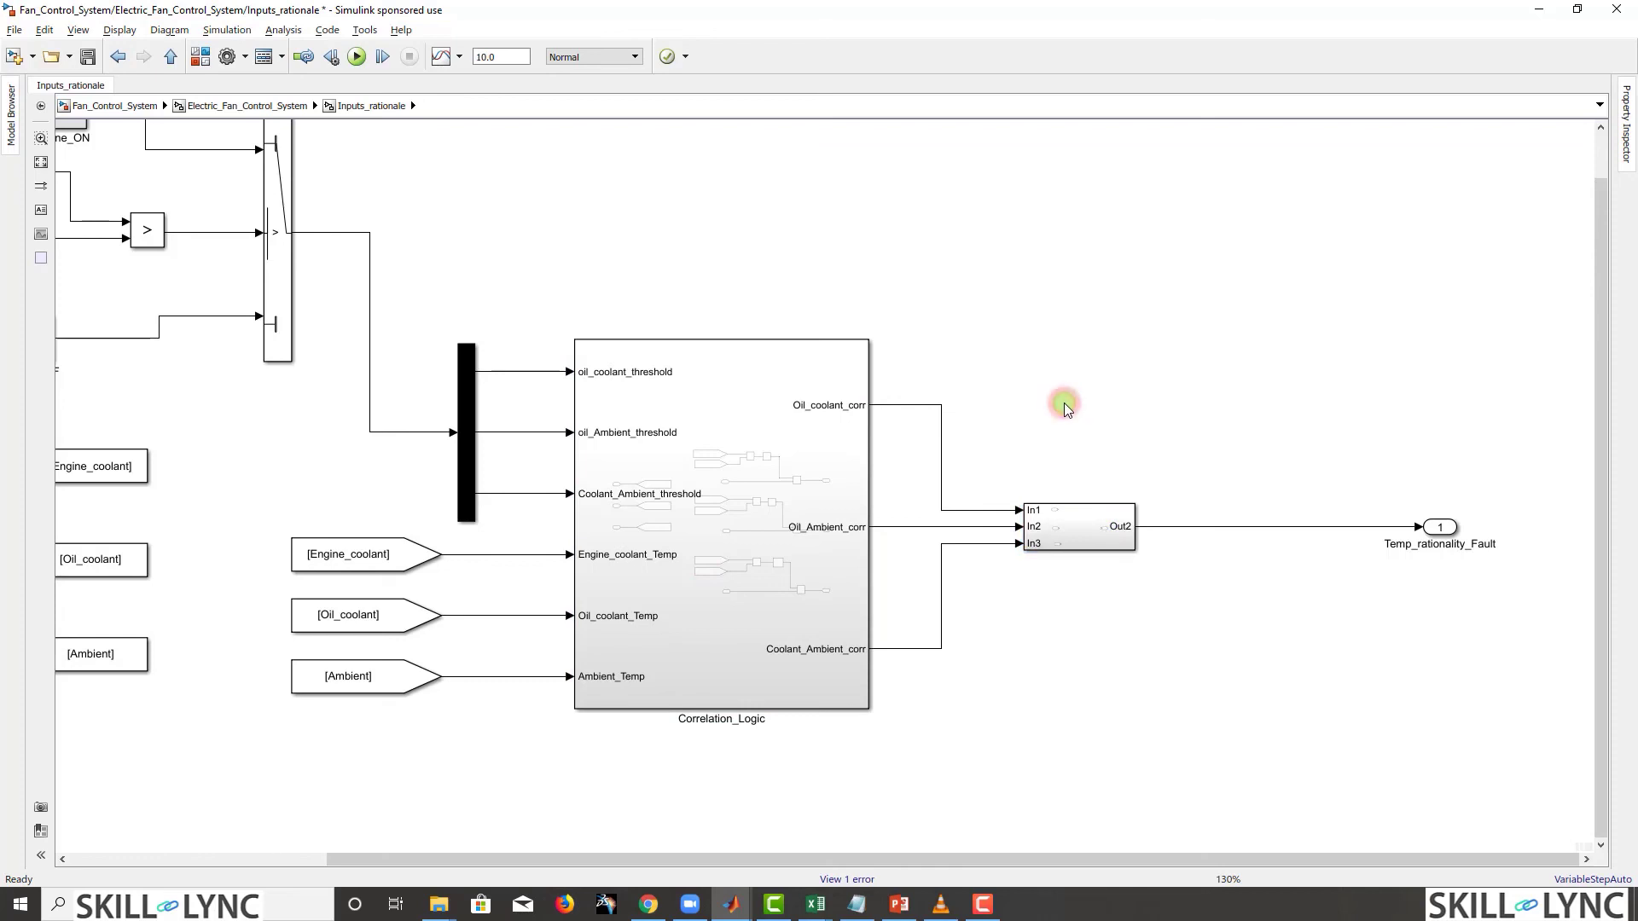
{"action": "key", "text": "space"}
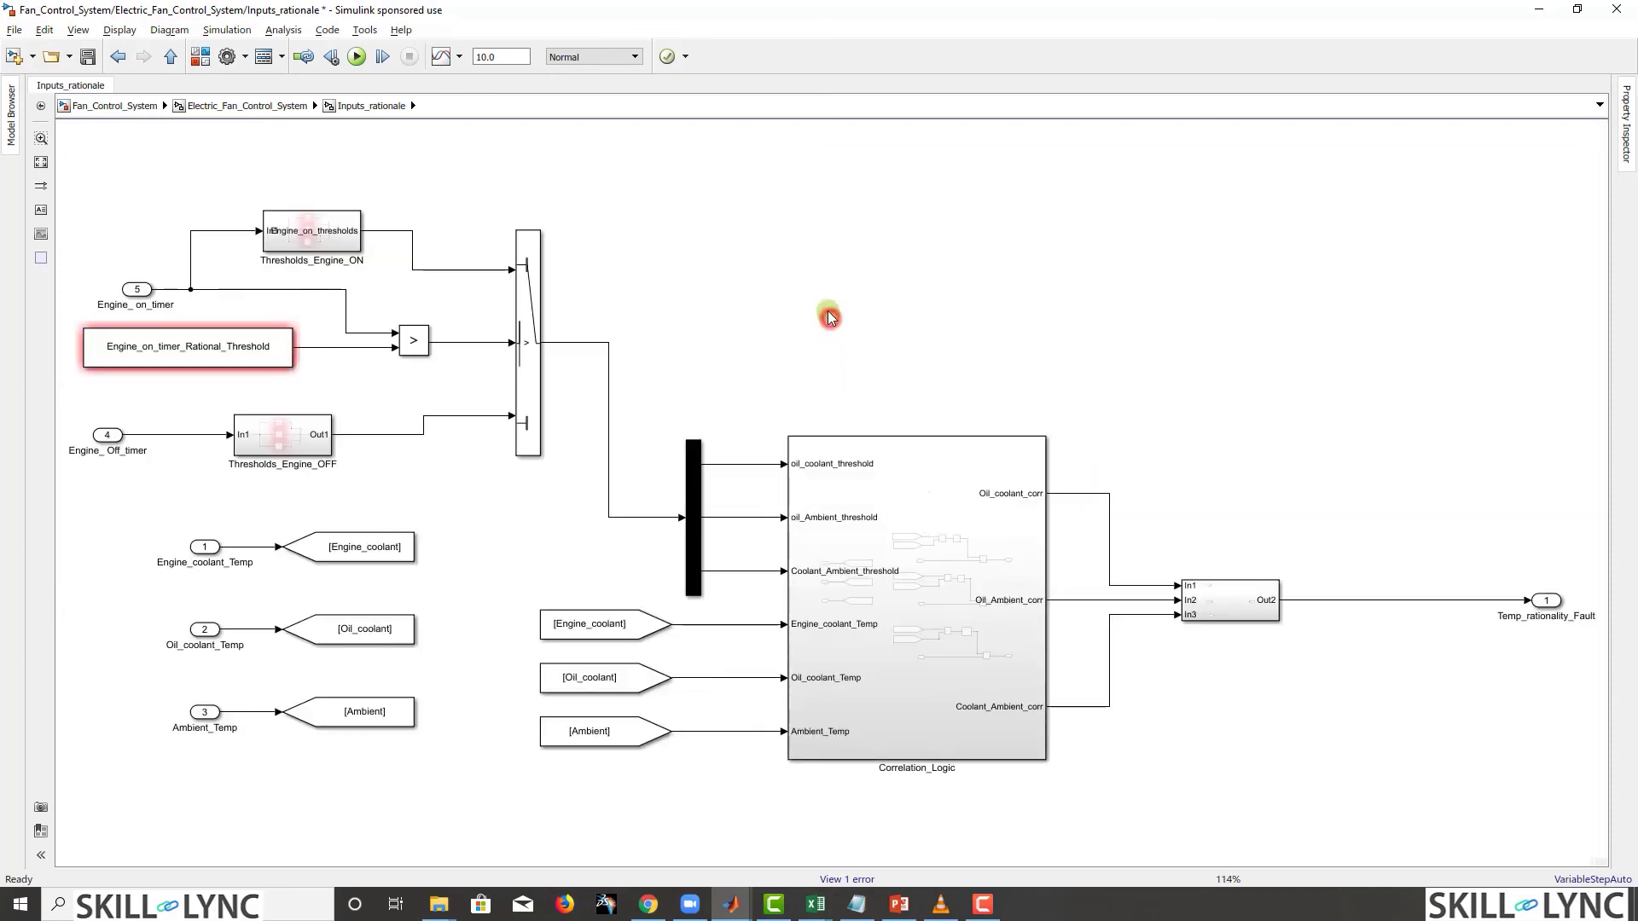
Step: Return to Electric_Fan_Control_System and move the Inputs_rationale block slightly down, away from AC_Fan_SetPoint
{"action": "left_click", "coordinate": [172, 58]}
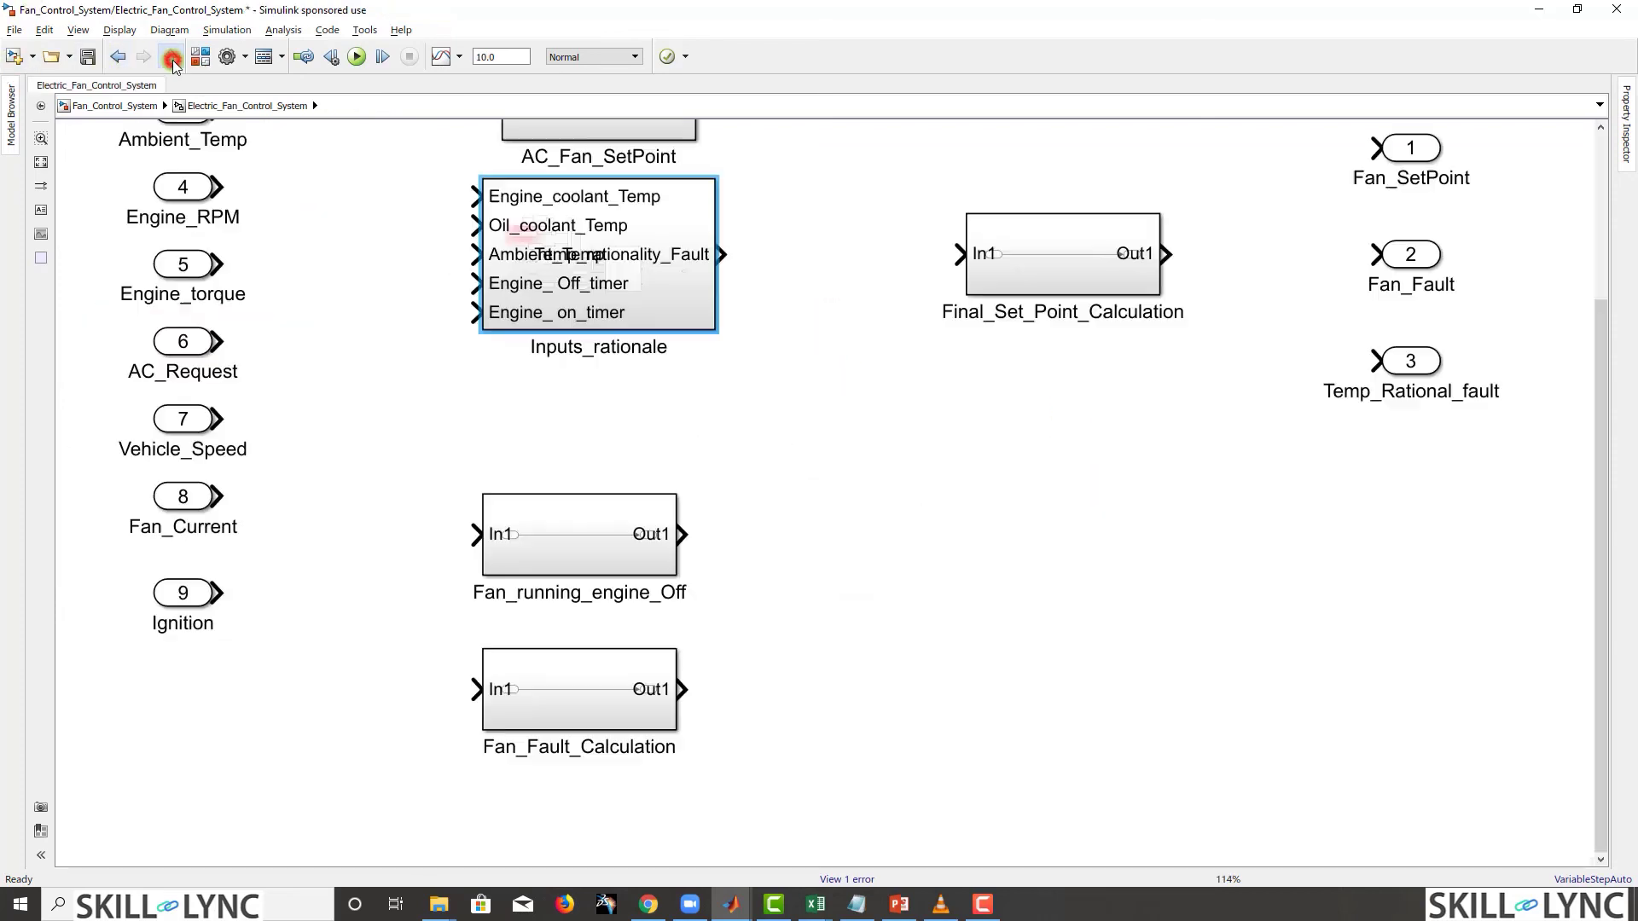
{"action": "scroll", "coordinate": [739, 494], "scroll_direction": "down", "scroll_amount": 1}
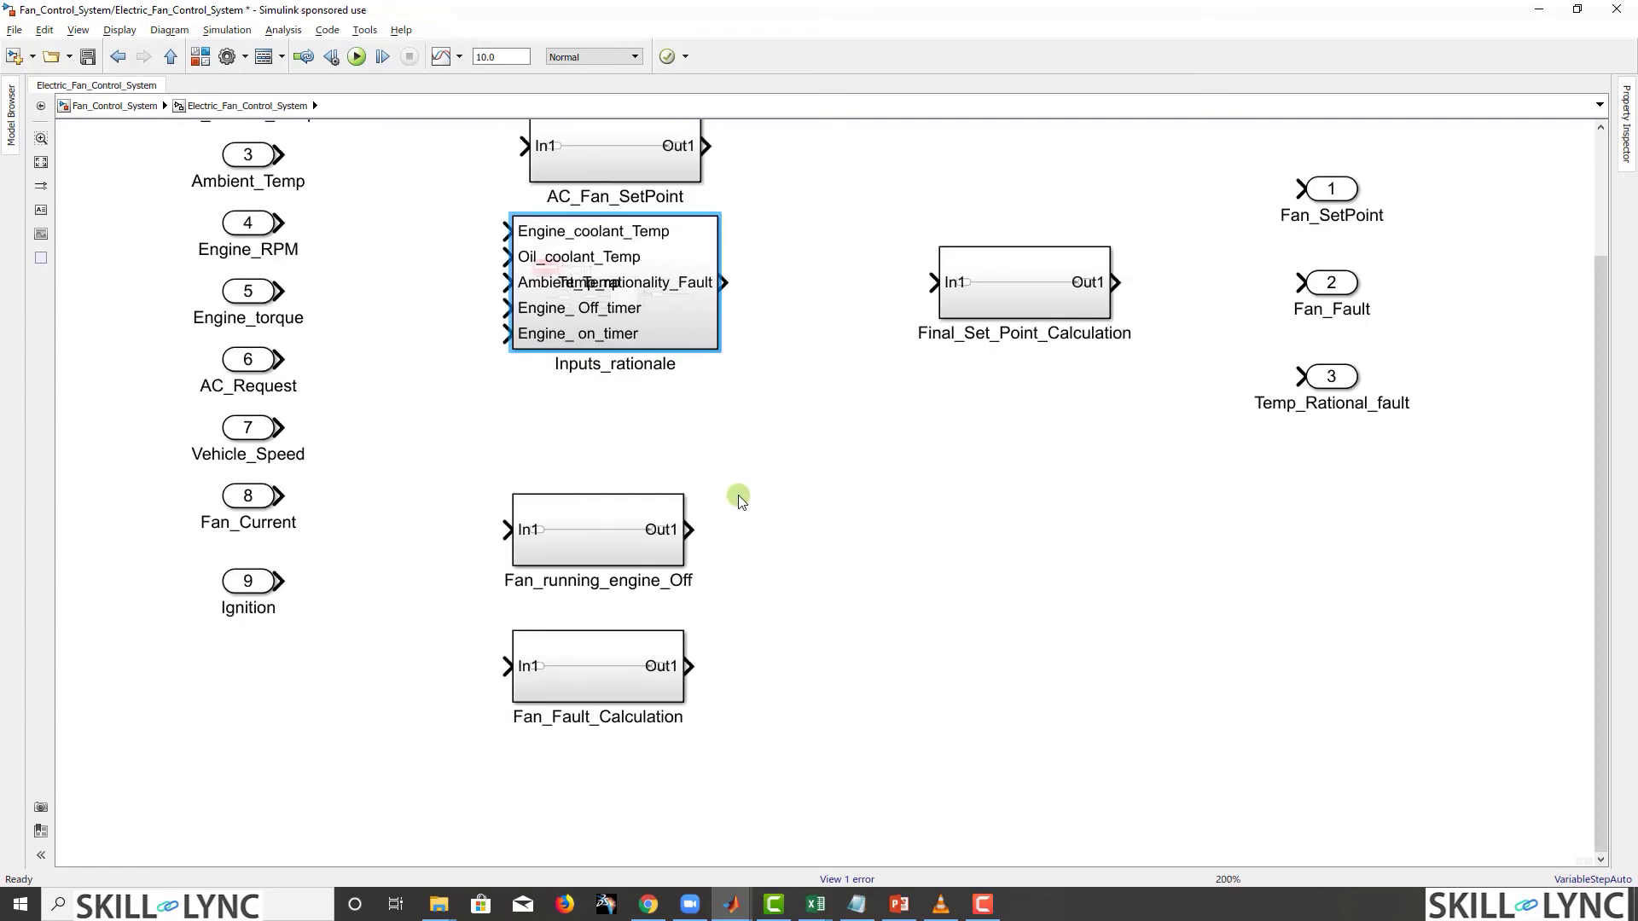
{"action": "left_click_drag", "start_coordinate": [464, 489], "coordinate": [509, 643]}
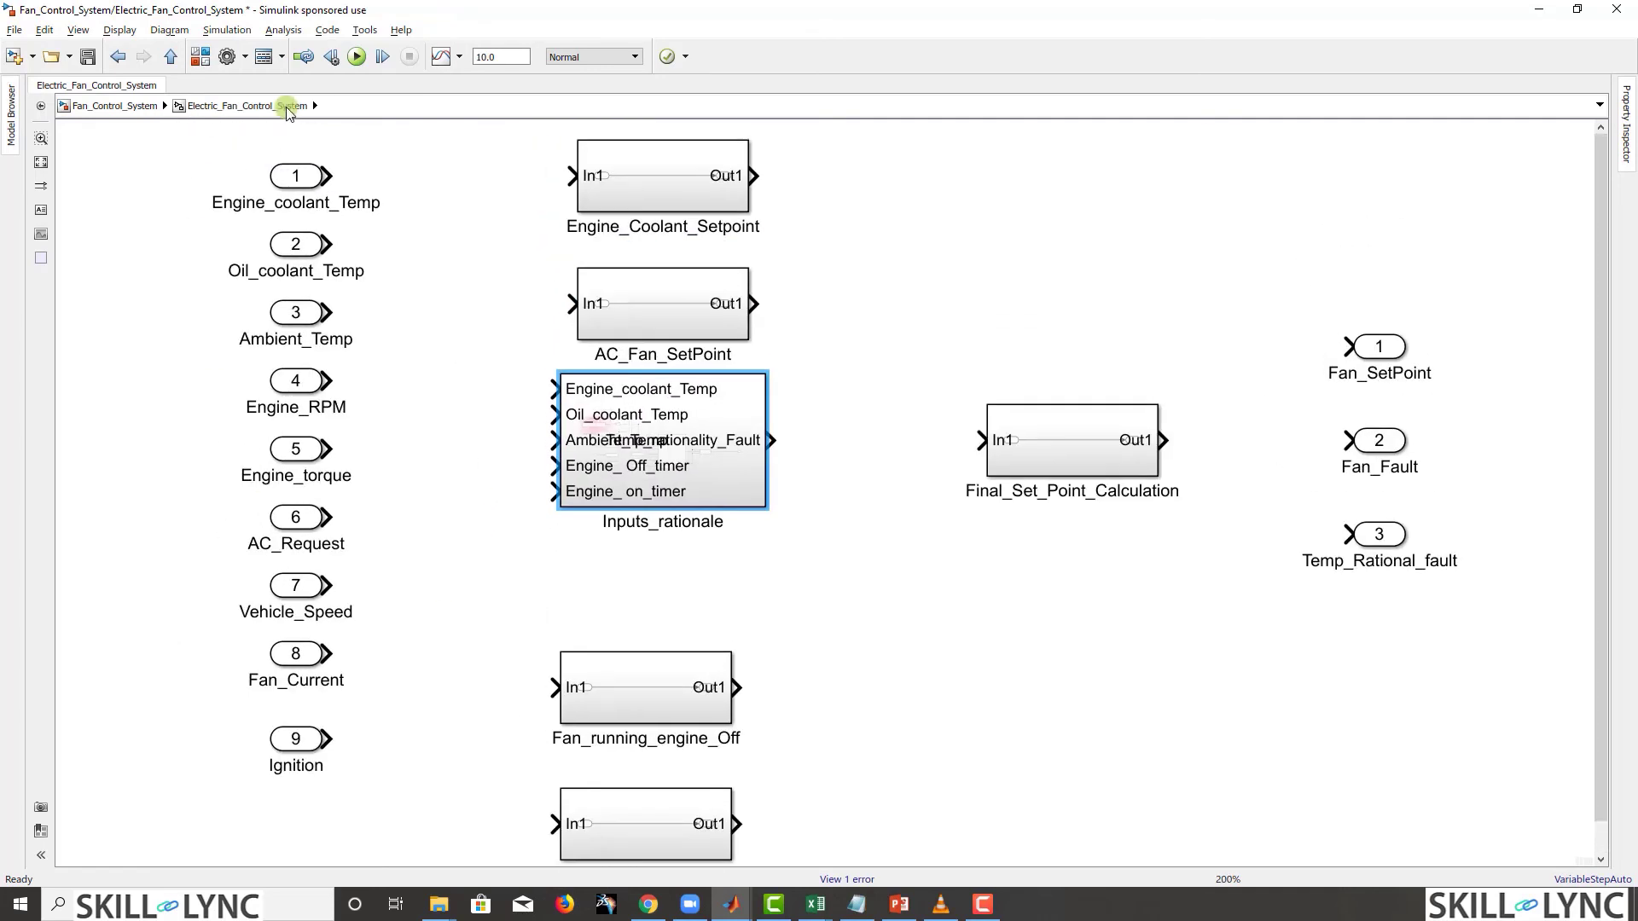
{"action": "left_click", "coordinate": [640, 437]}
{"action": "left_click_drag", "start_coordinate": [639, 437], "coordinate": [640, 454]}
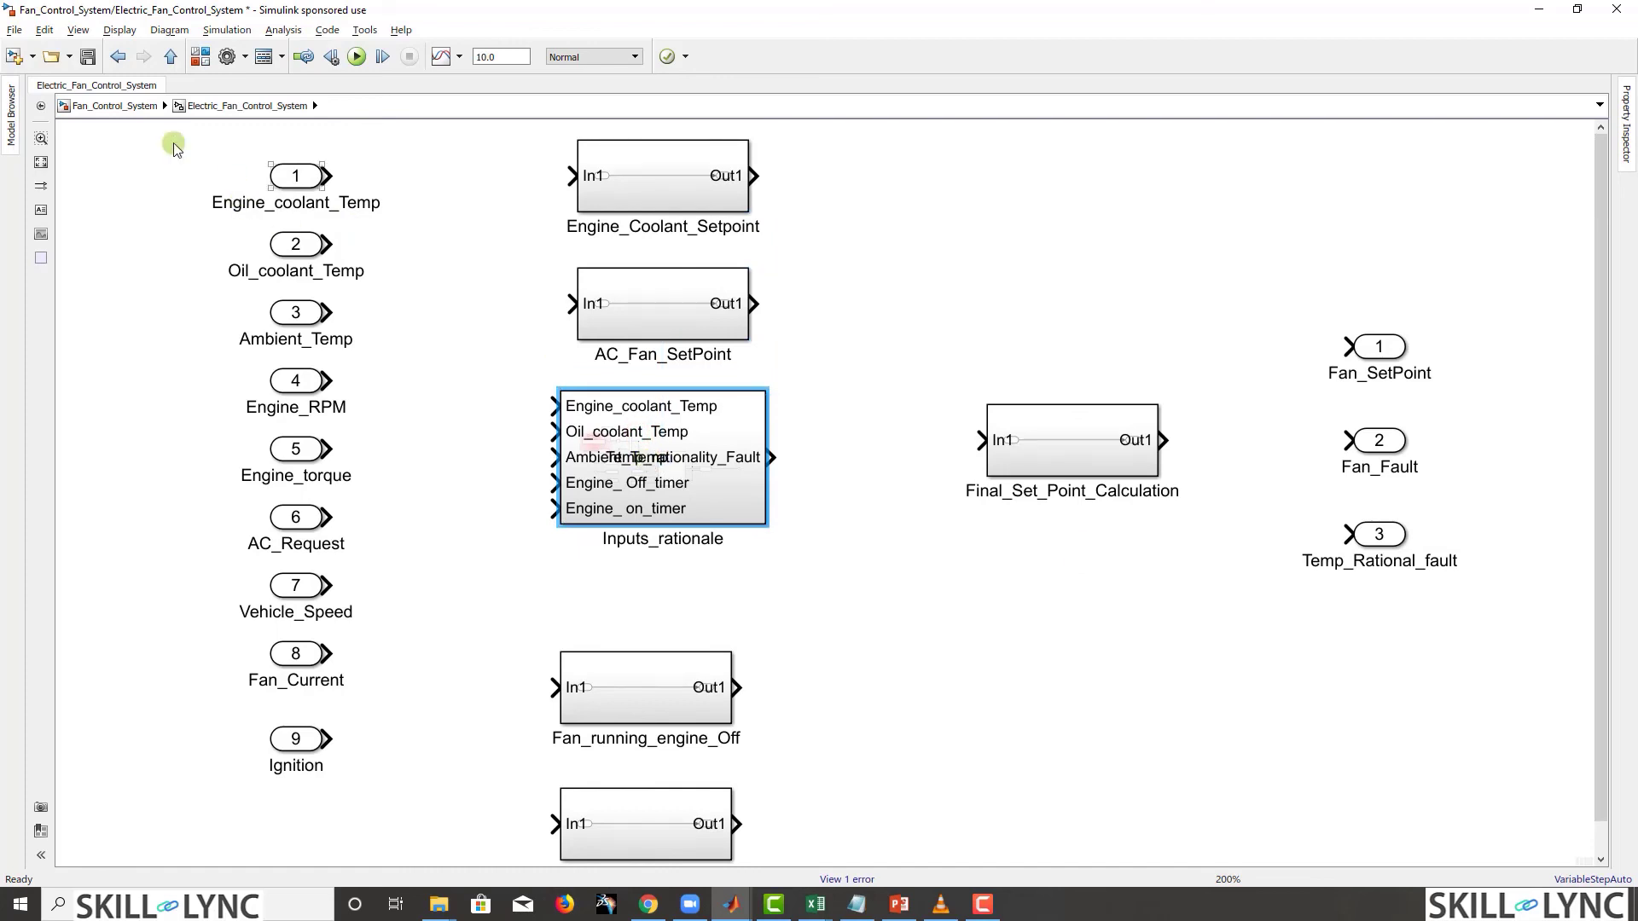
{"action": "left_click", "coordinate": [19, 56]}
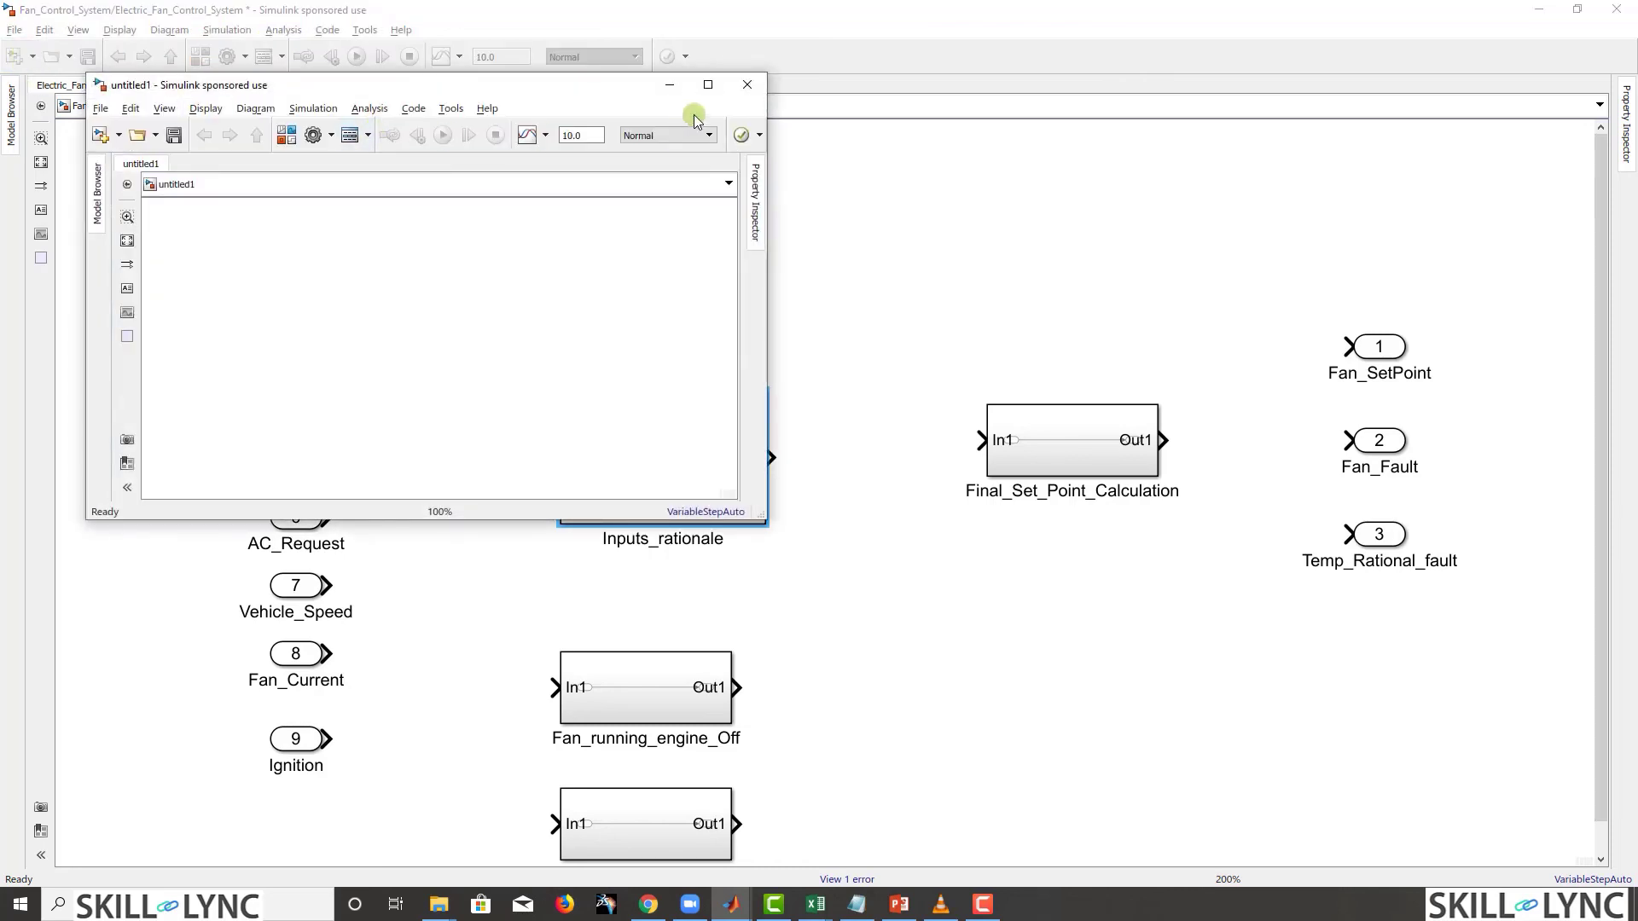
{"action": "left_click", "coordinate": [745, 89]}
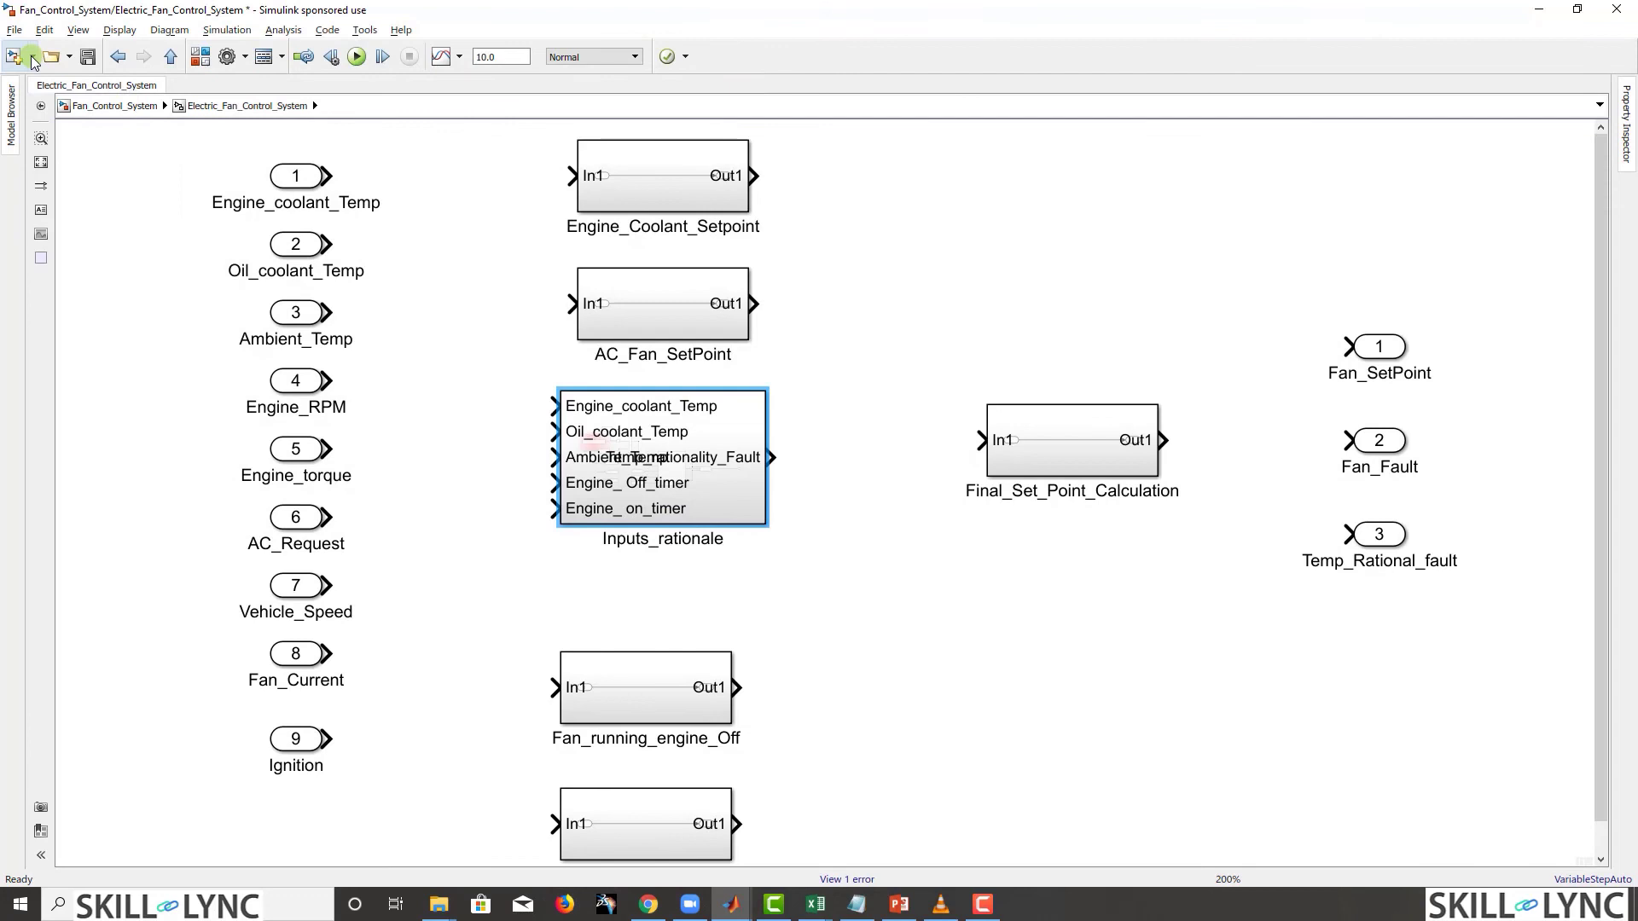
{"action": "left_click", "coordinate": [33, 58]}
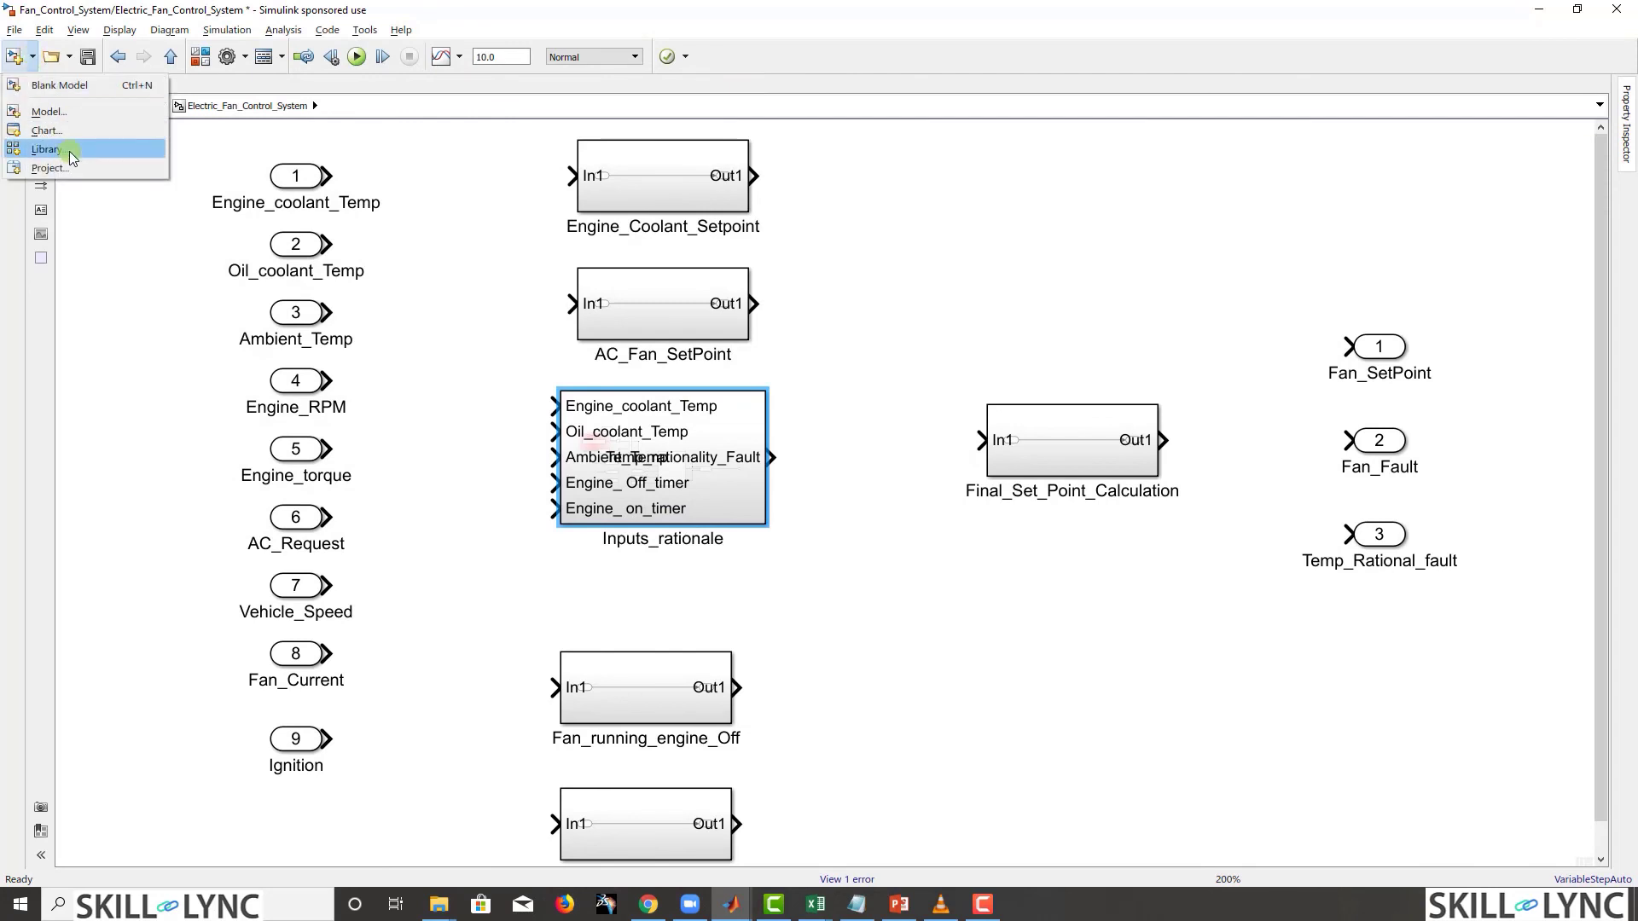
{"action": "left_click", "coordinate": [450, 247]}
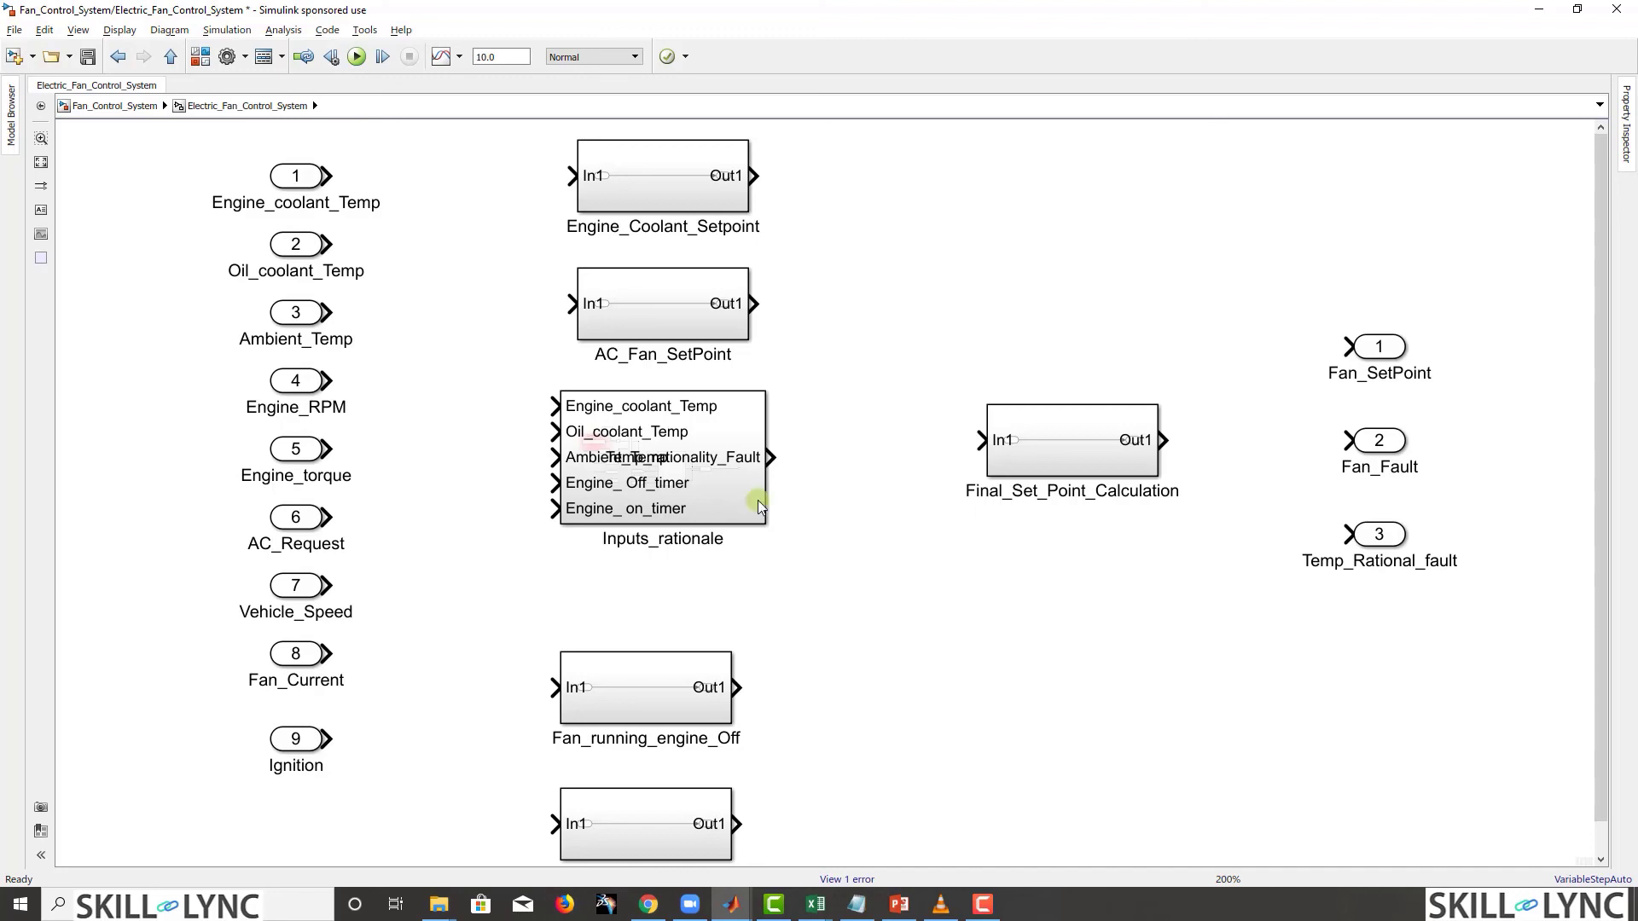
Step: Open the Inputs_rationale subsystem to view its complete signal flow
{"action": "double_click", "coordinate": [721, 476]}
{"action": "left_click", "coordinate": [183, 56]}
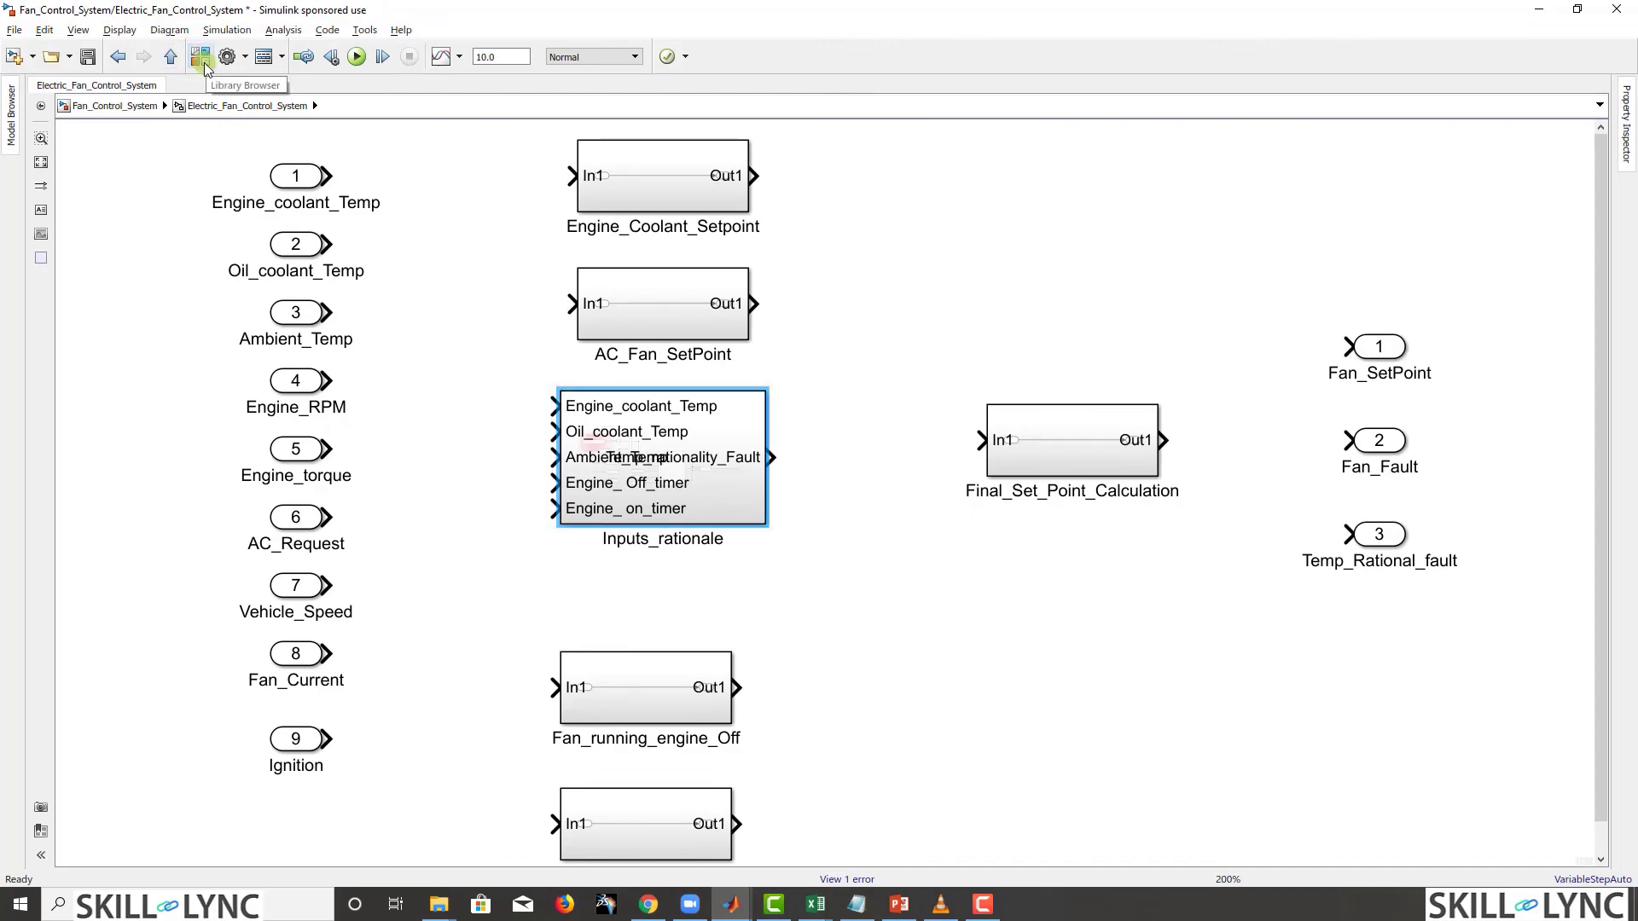
{"action": "double_click", "coordinate": [691, 471]}
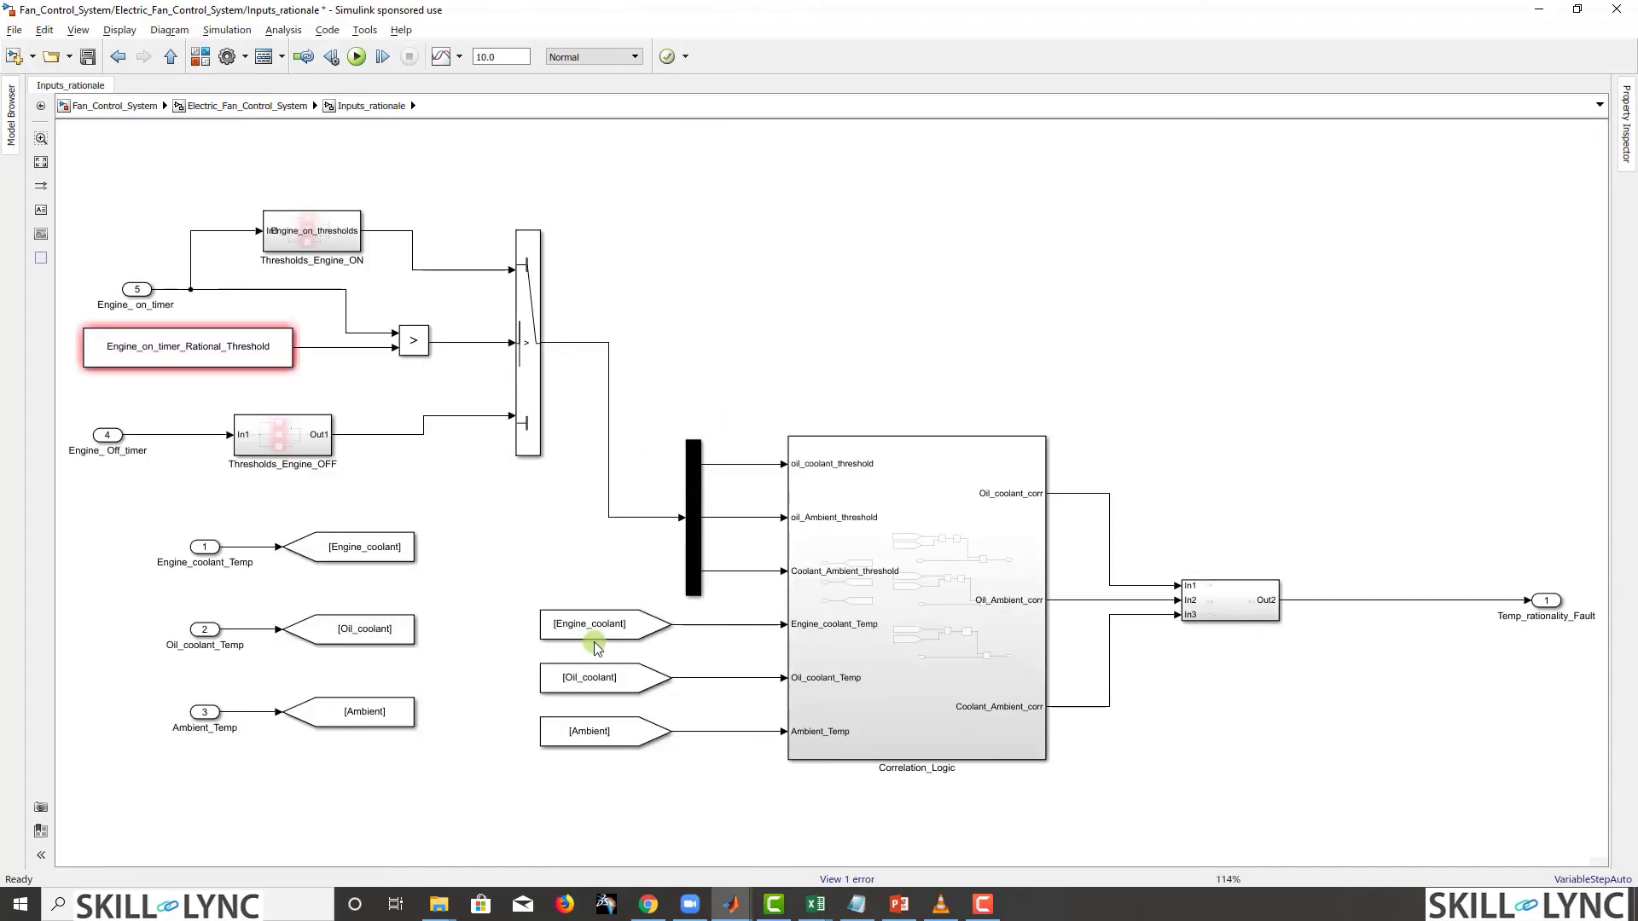